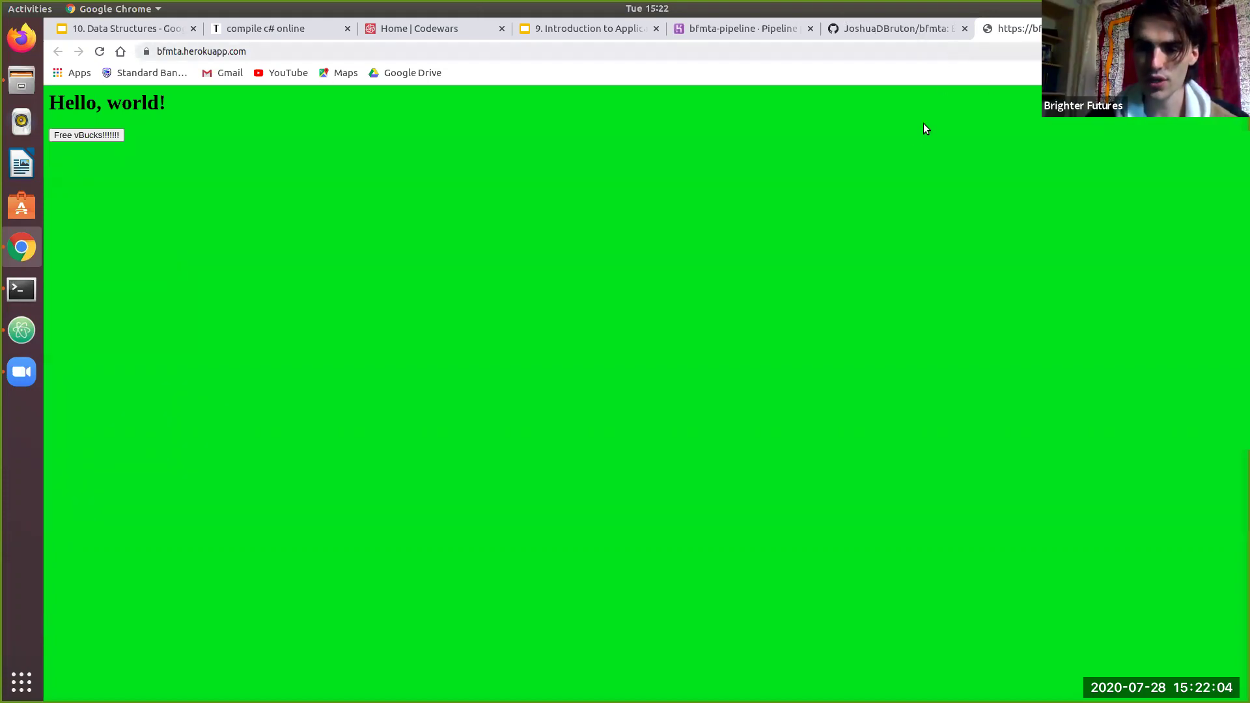
Step: Show the bfmta GitHub repository page with its URL selected in the address bar
key("ctrl+Page_Up")
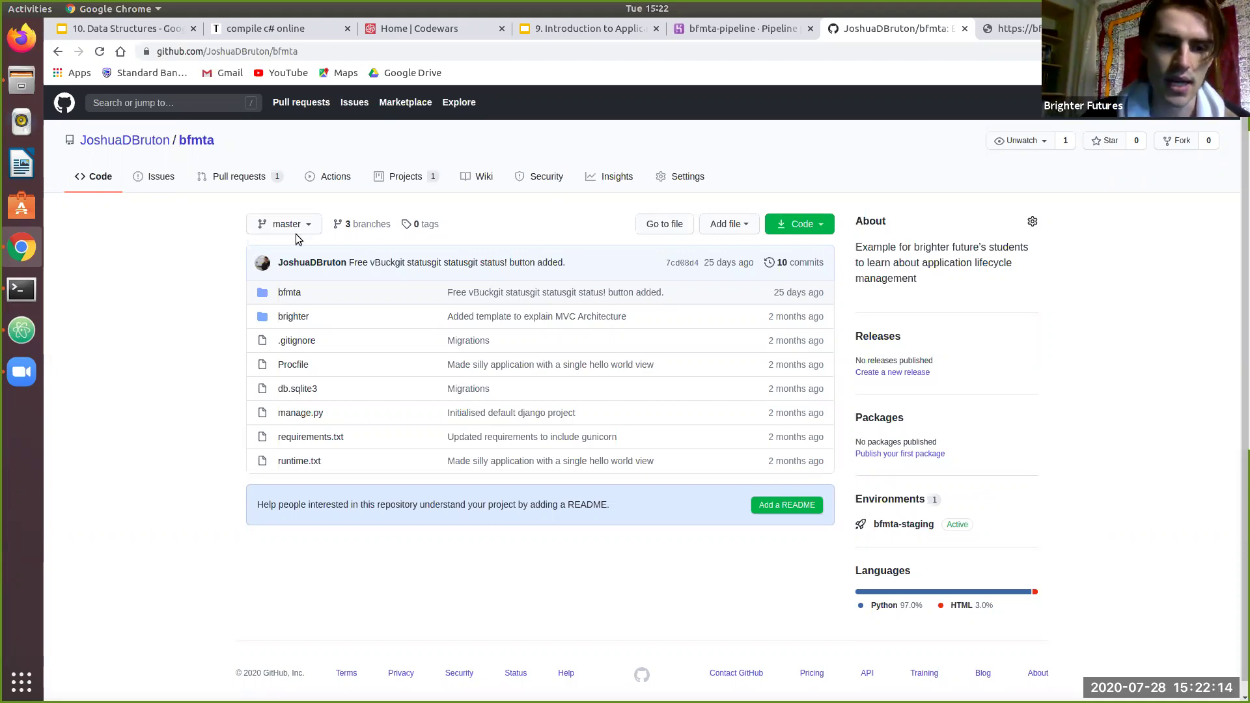
left_click(270, 53)
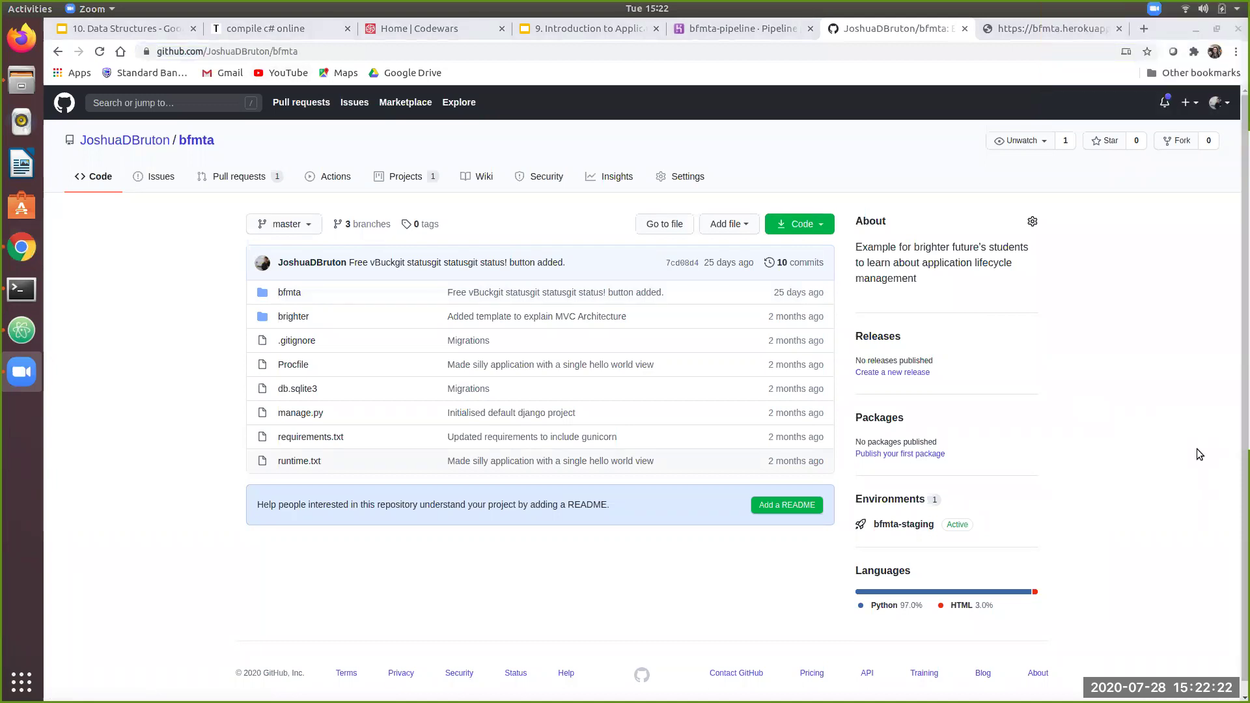
scroll(227, 491, "down", 1)
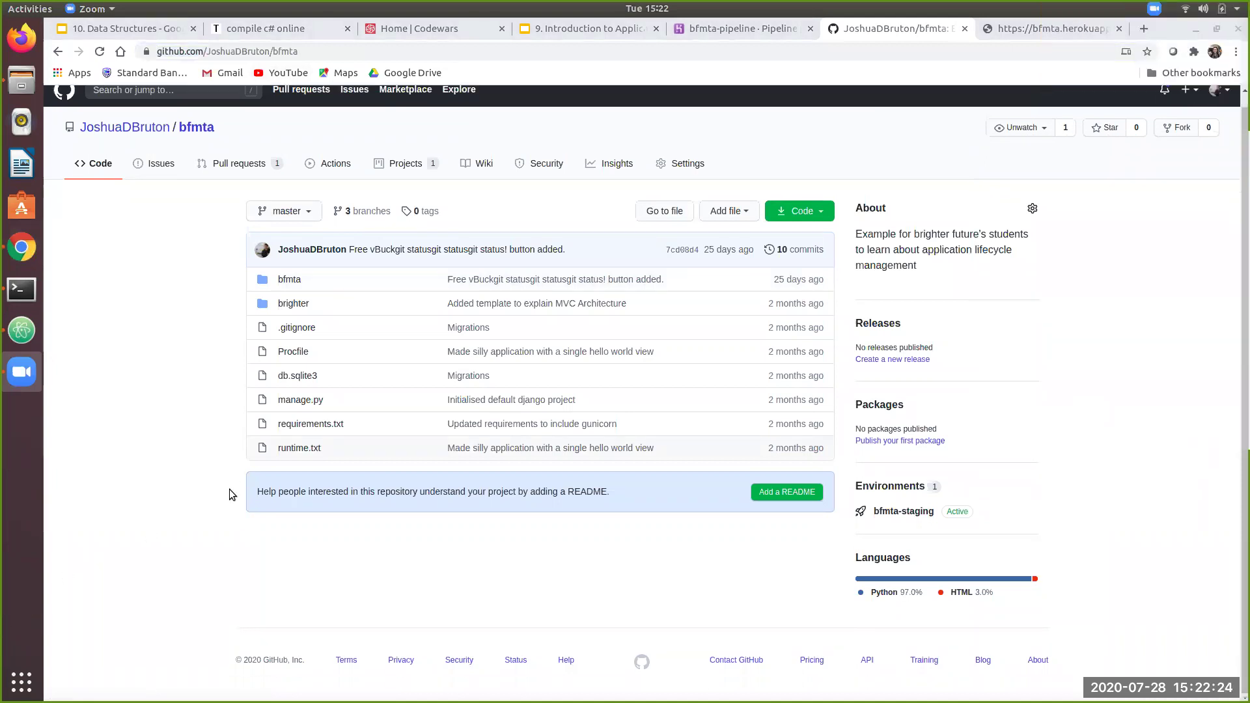
left_click(207, 331)
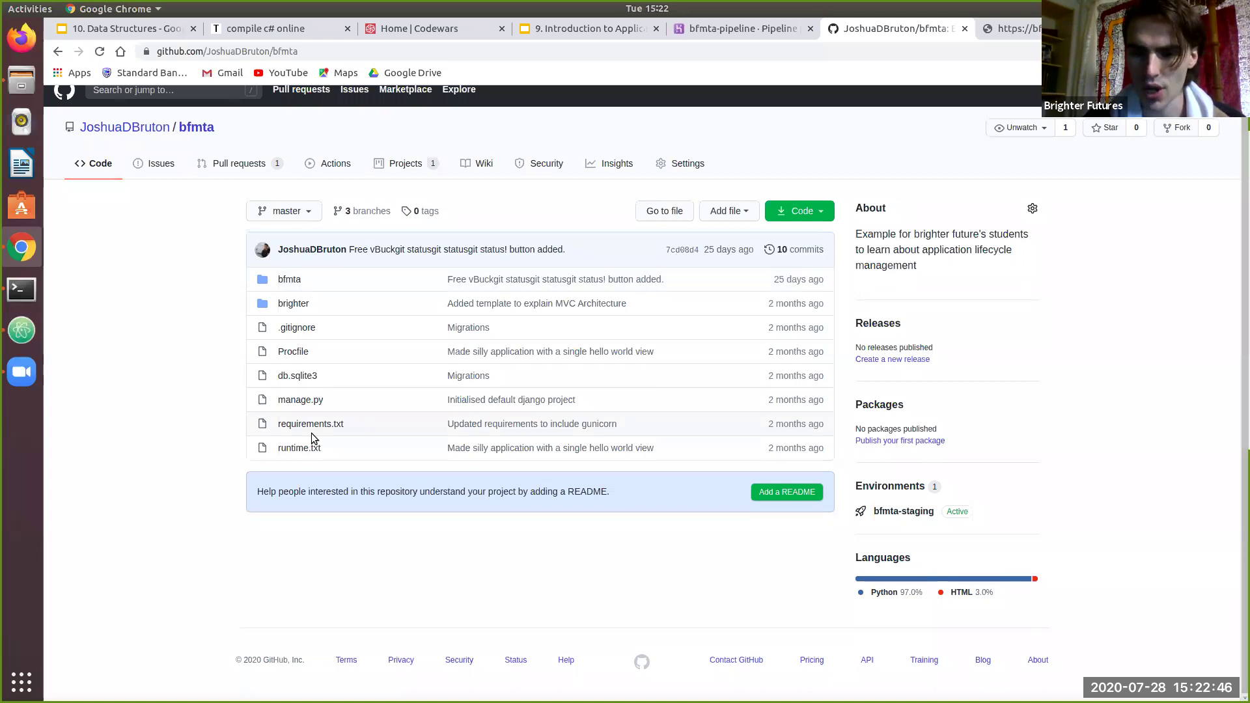
left_click(305, 255)
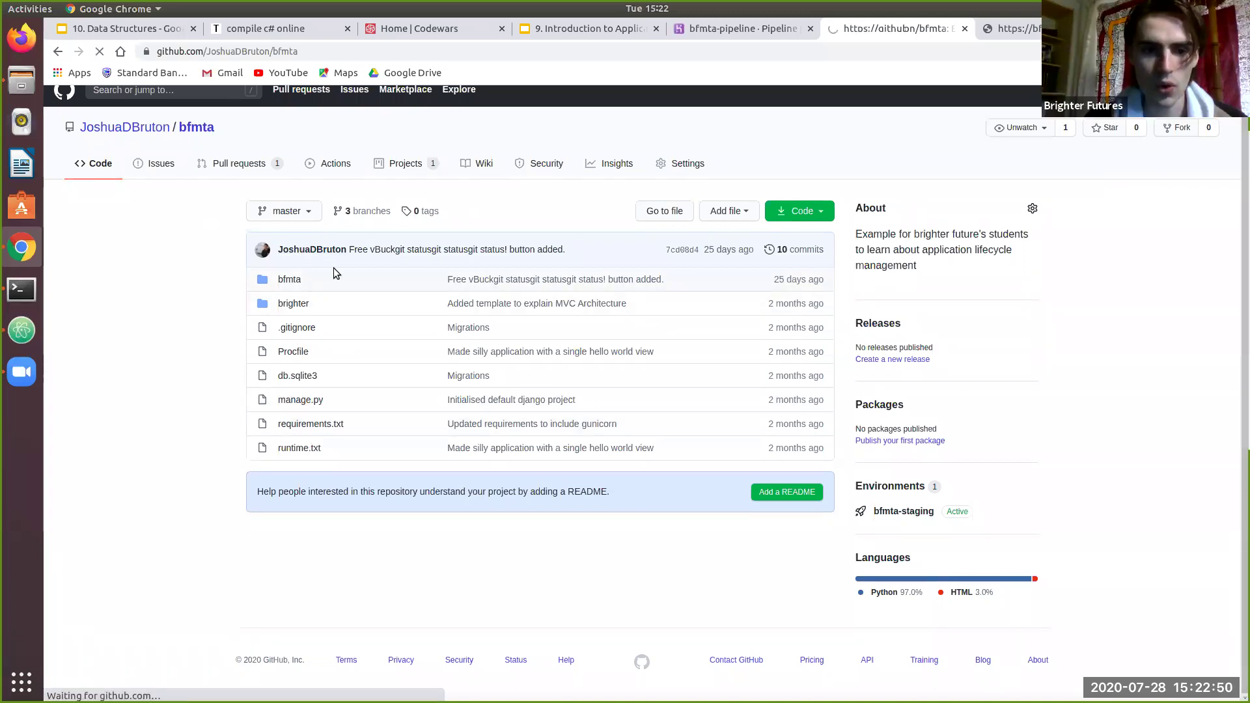
scroll(420, 305, "down", 3)
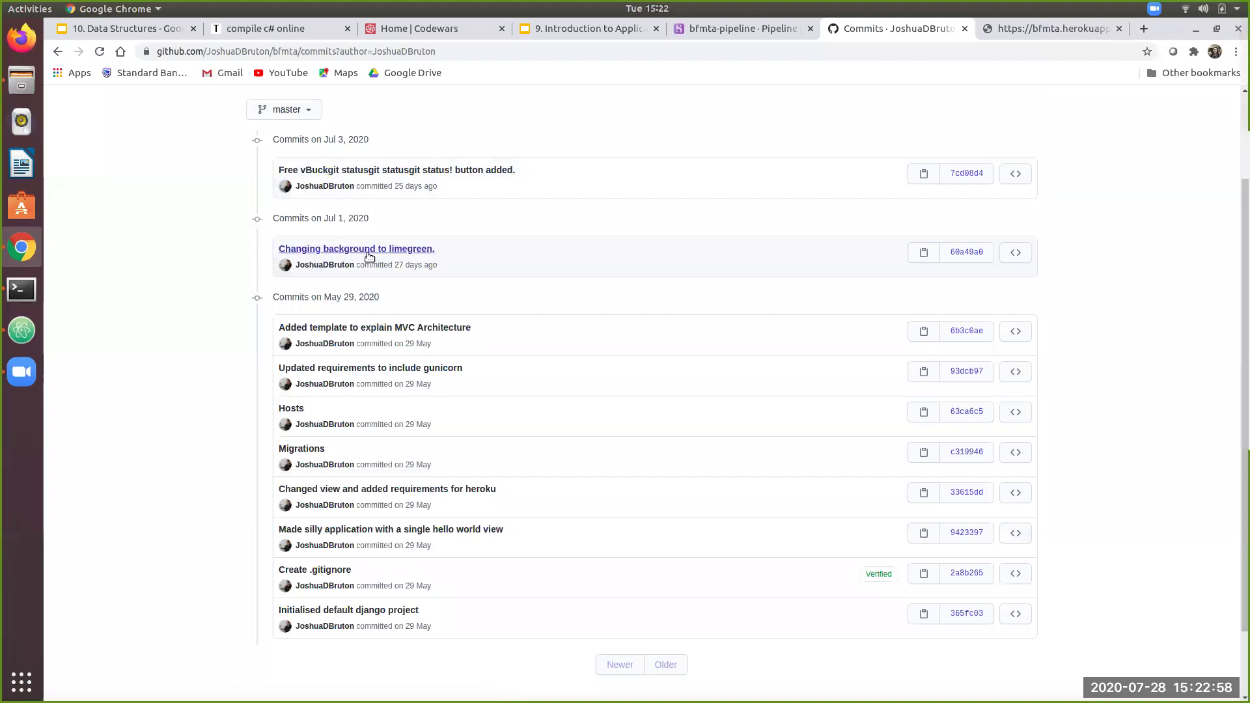
double_click(329, 218)
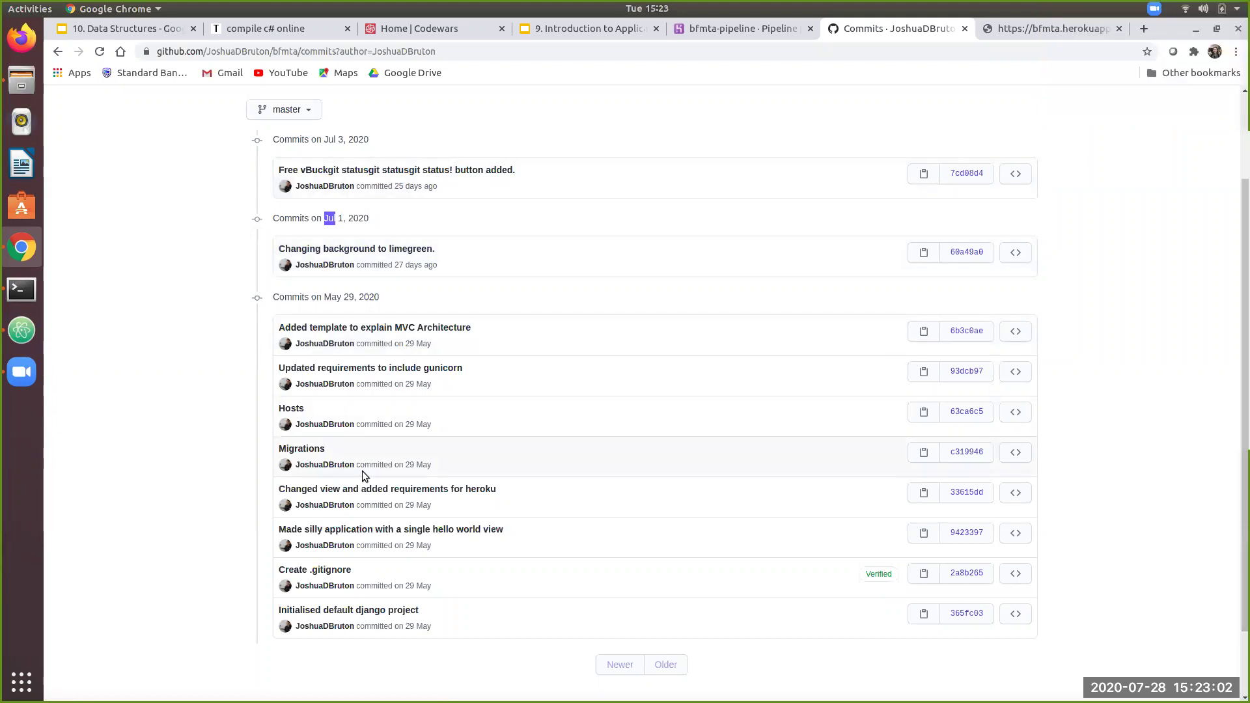
scroll(341, 321, "up", 3)
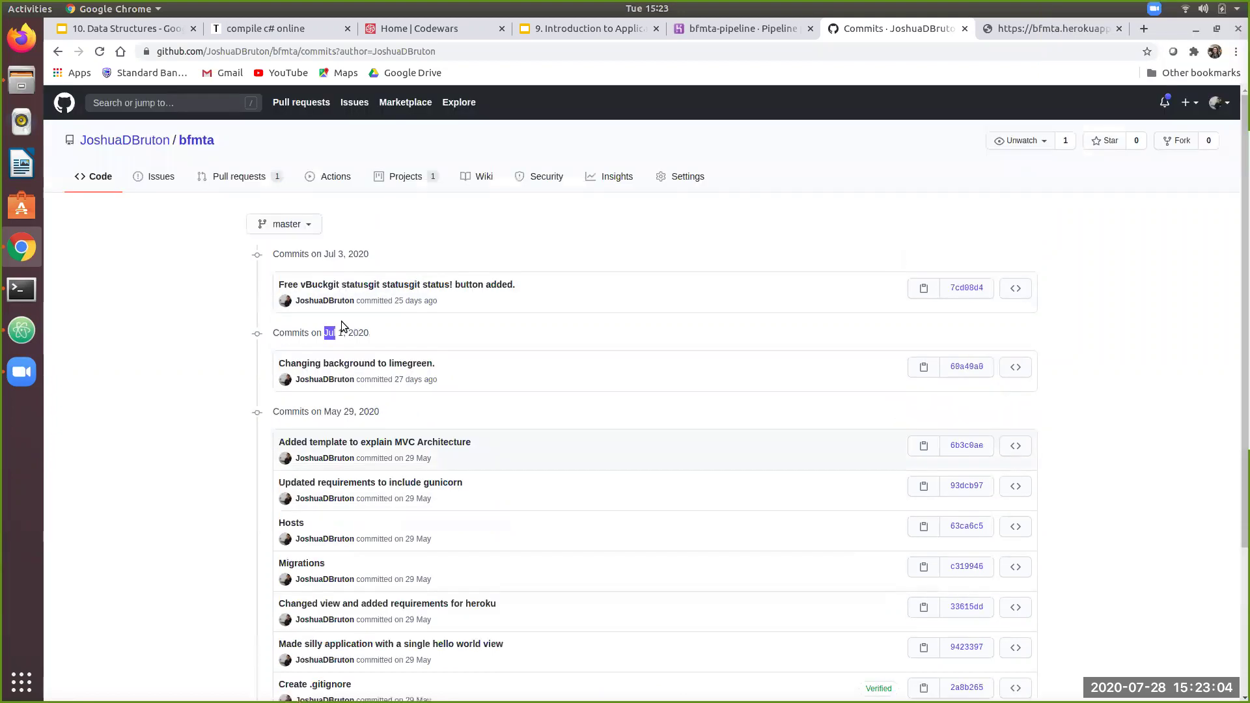
left_click(58, 51)
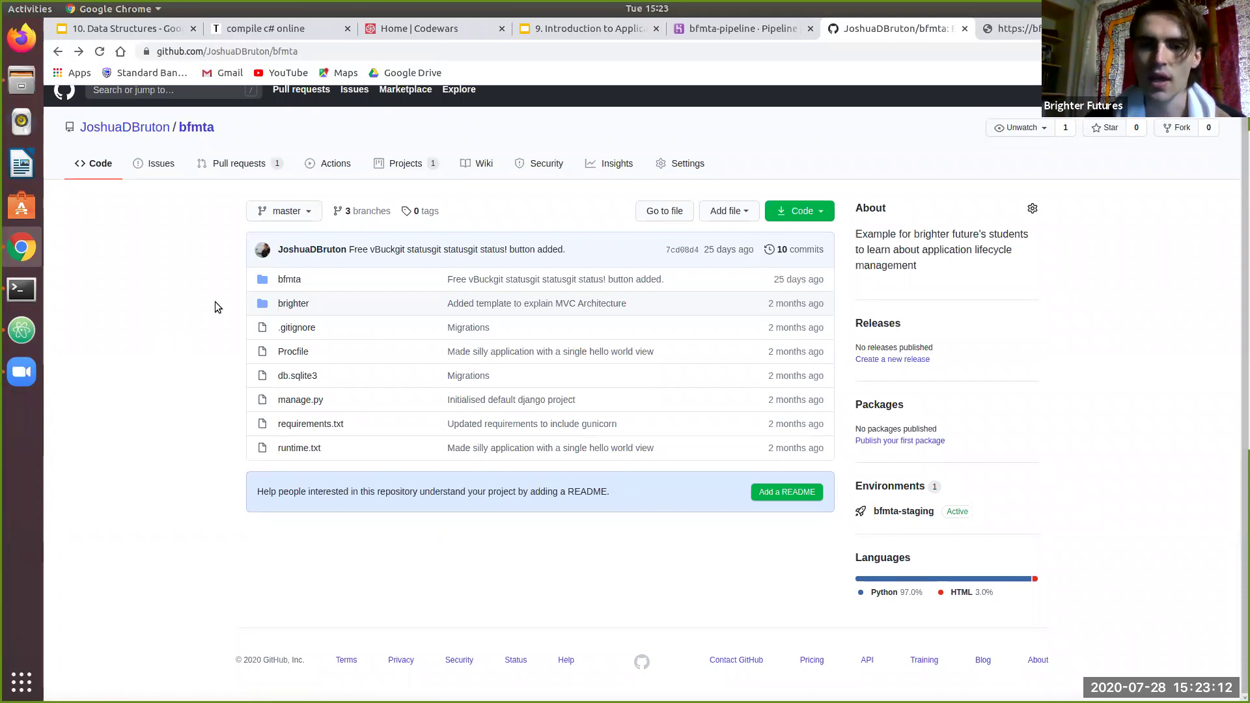
left_click(757, 29)
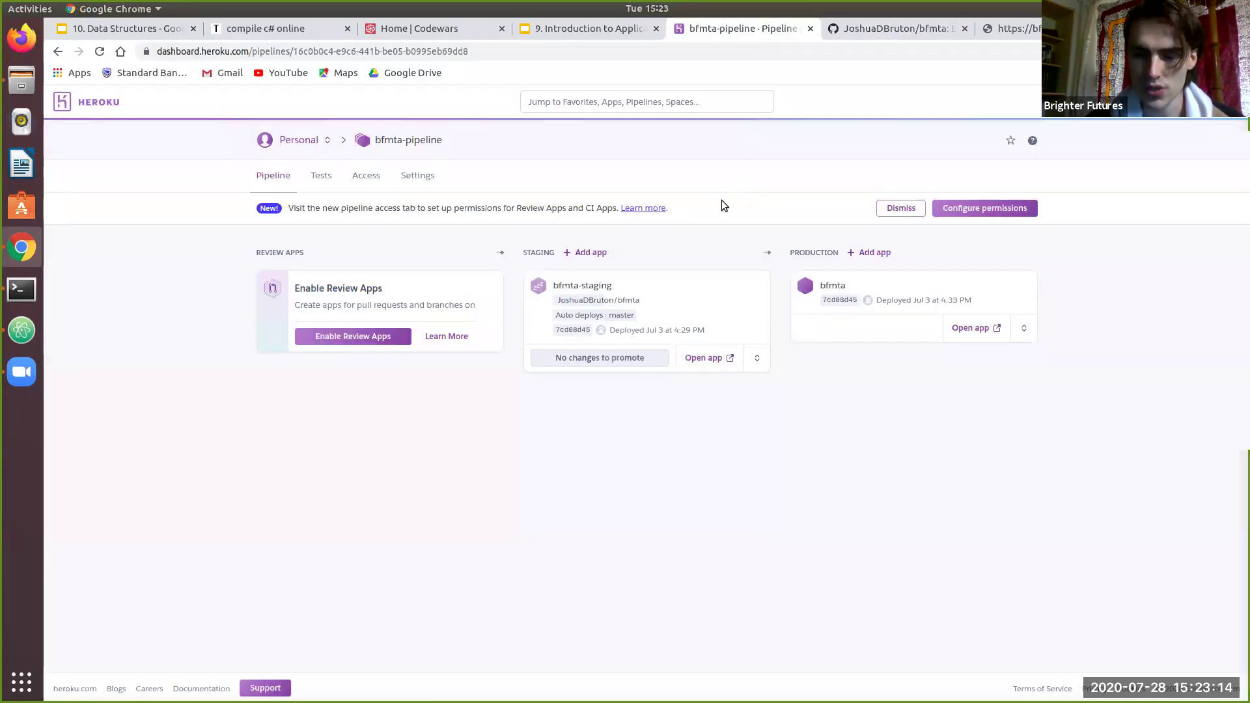
left_click(1120, 78)
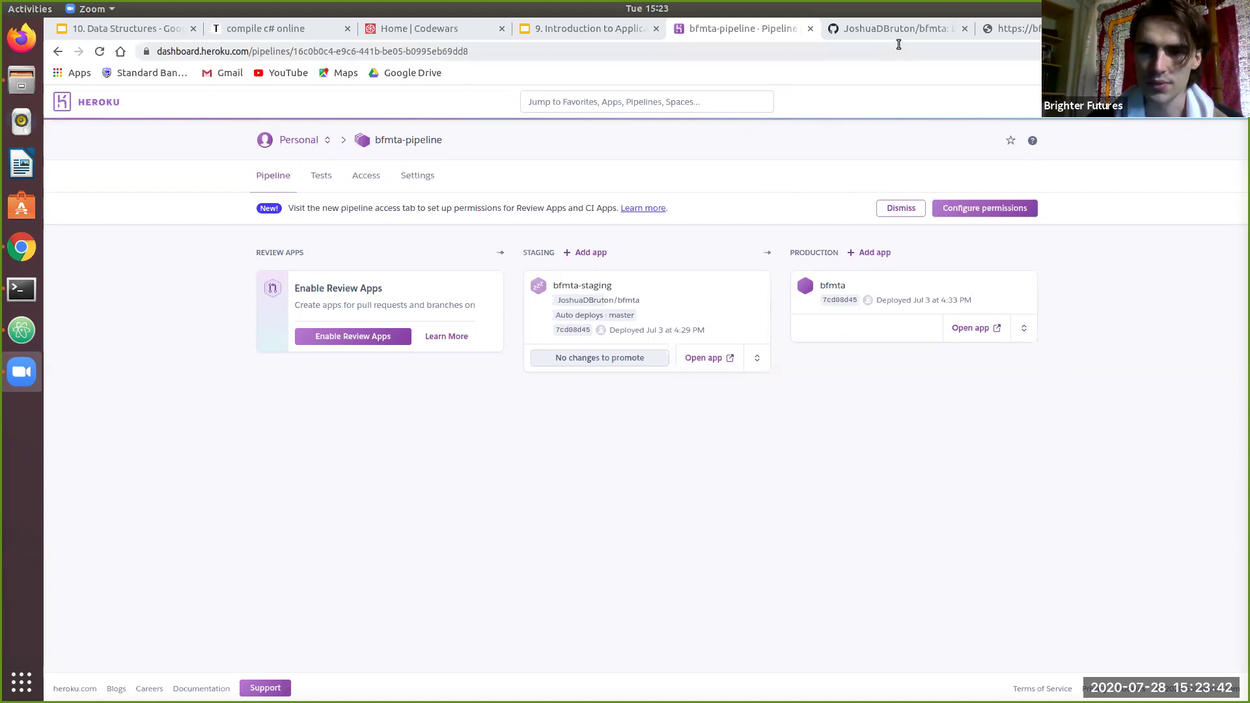
left_click(866, 33)
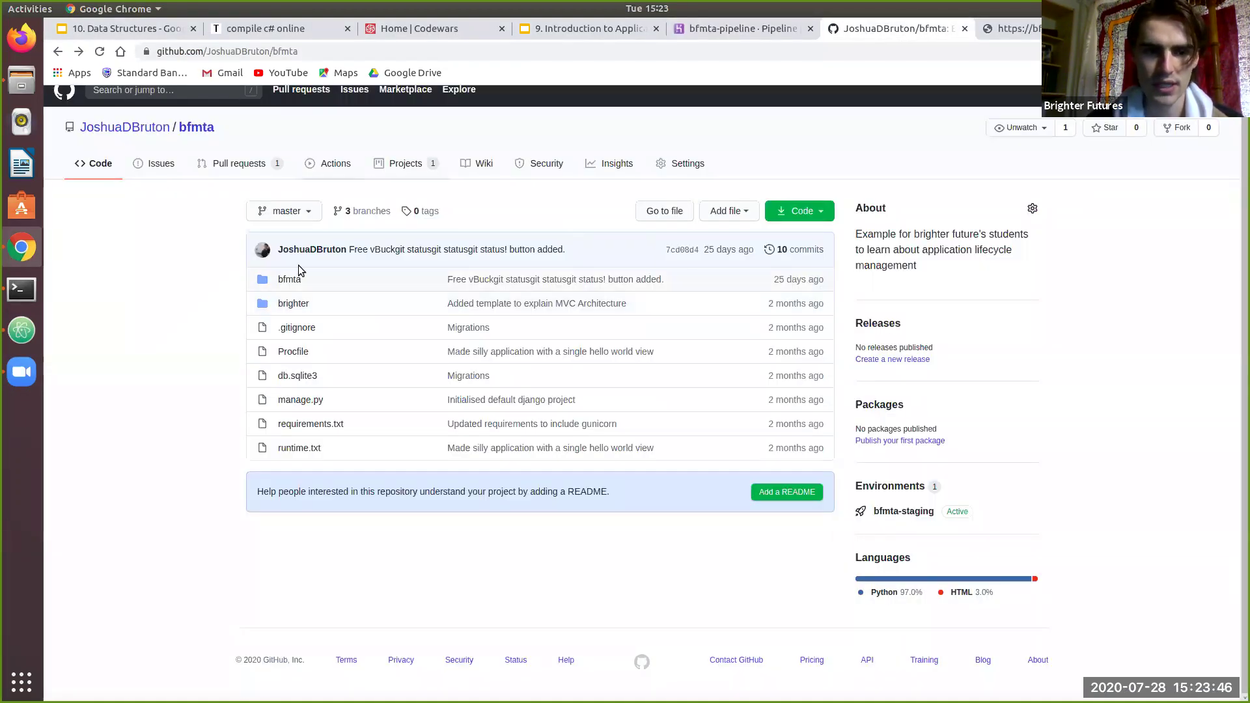
Step: Open the BFMTA Requirements project board from the repository's Projects
left_click(410, 164)
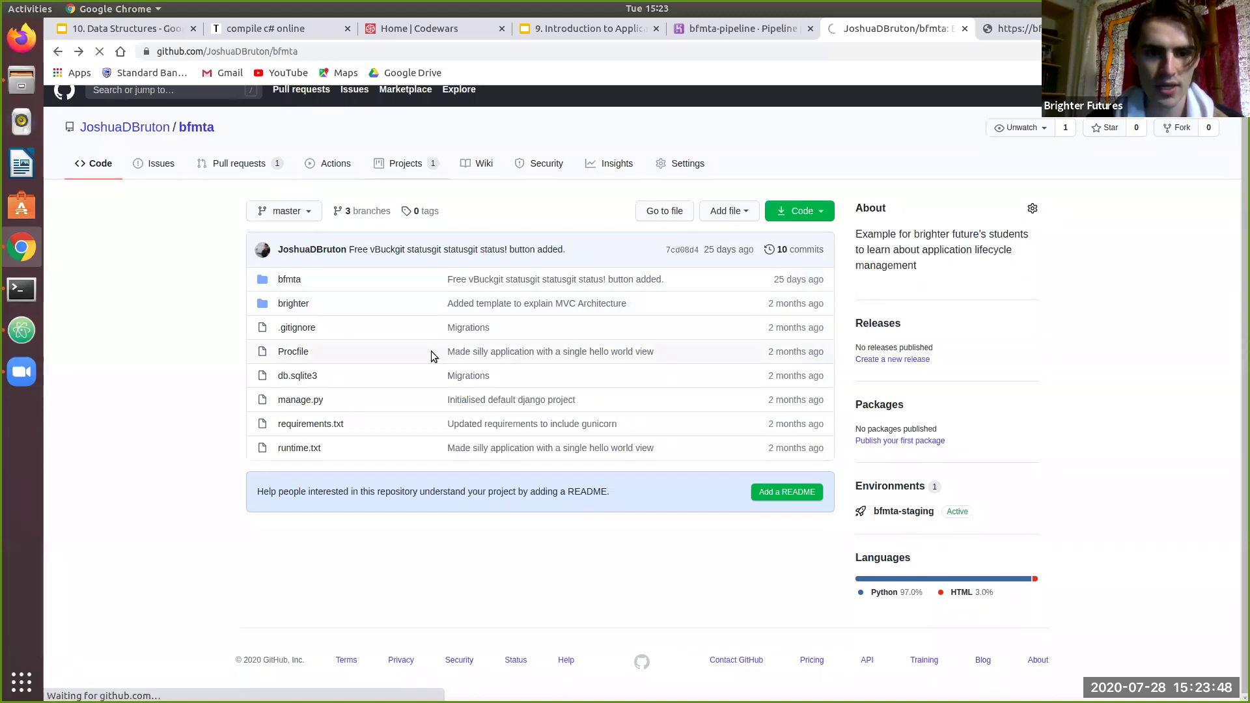
left_click(350, 300)
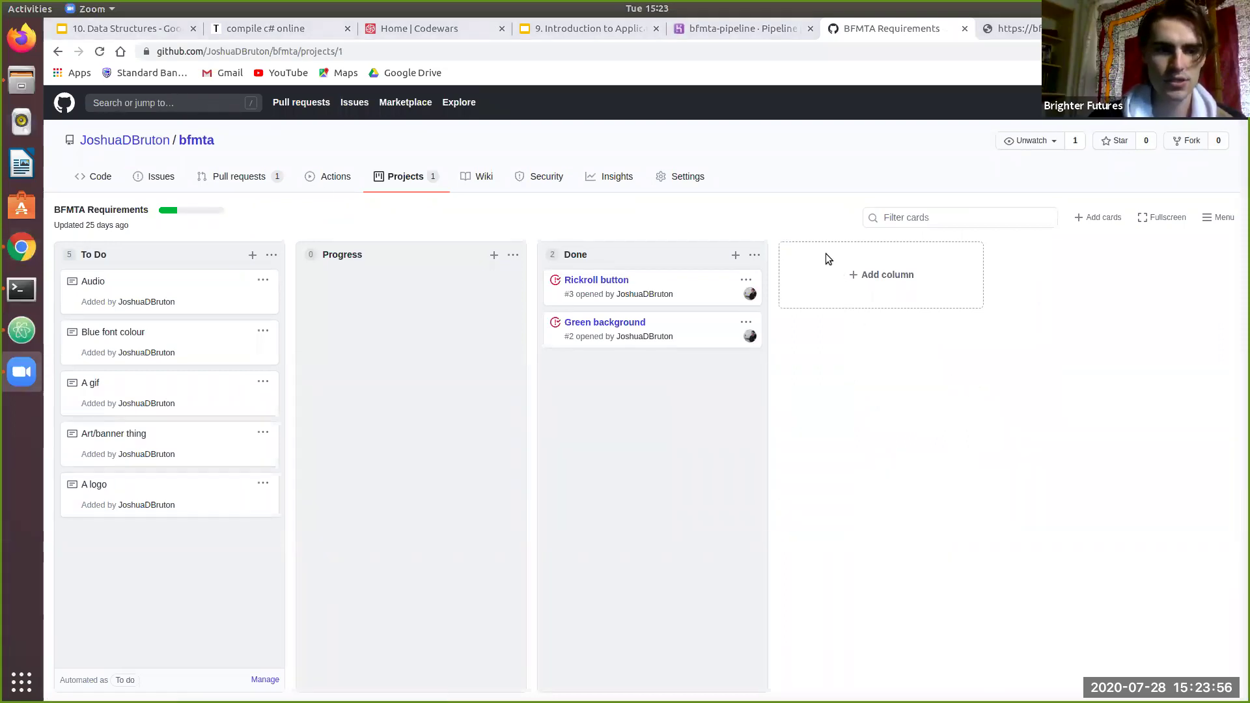
mouse_move(84, 215)
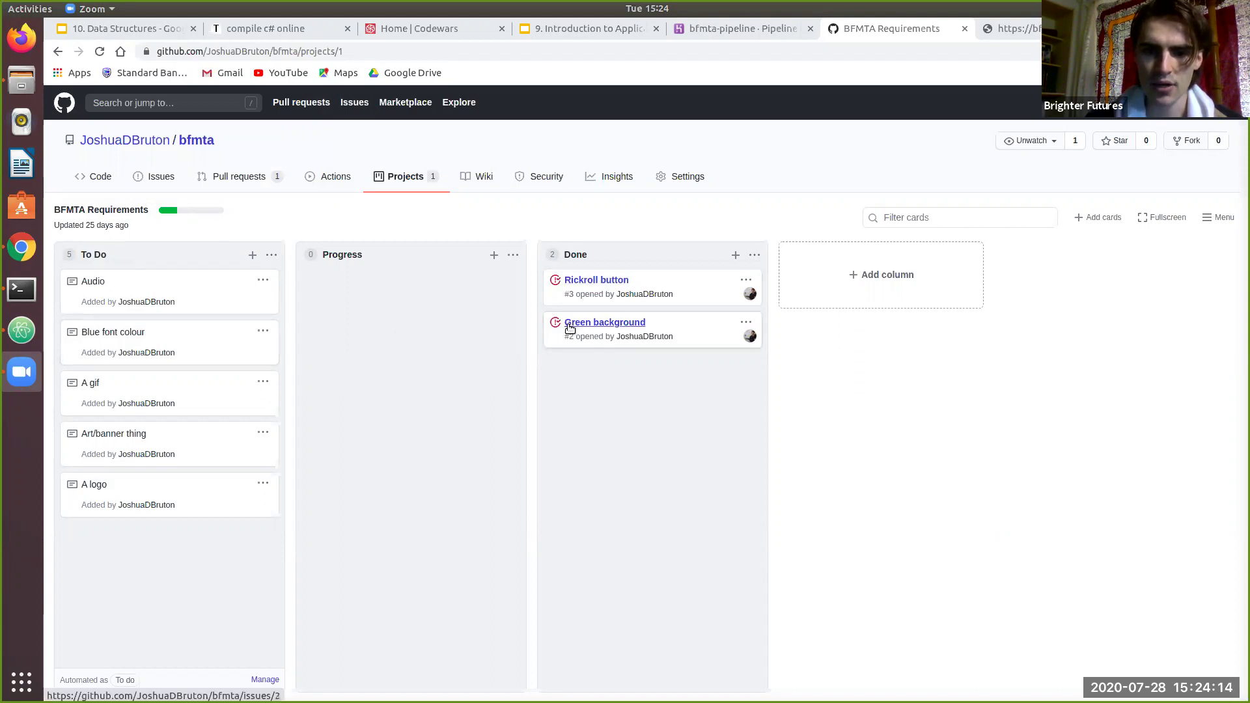
Step: Walk through the Done, Progress and To Do columns, then move Audio last in To Do
left_click(575, 253)
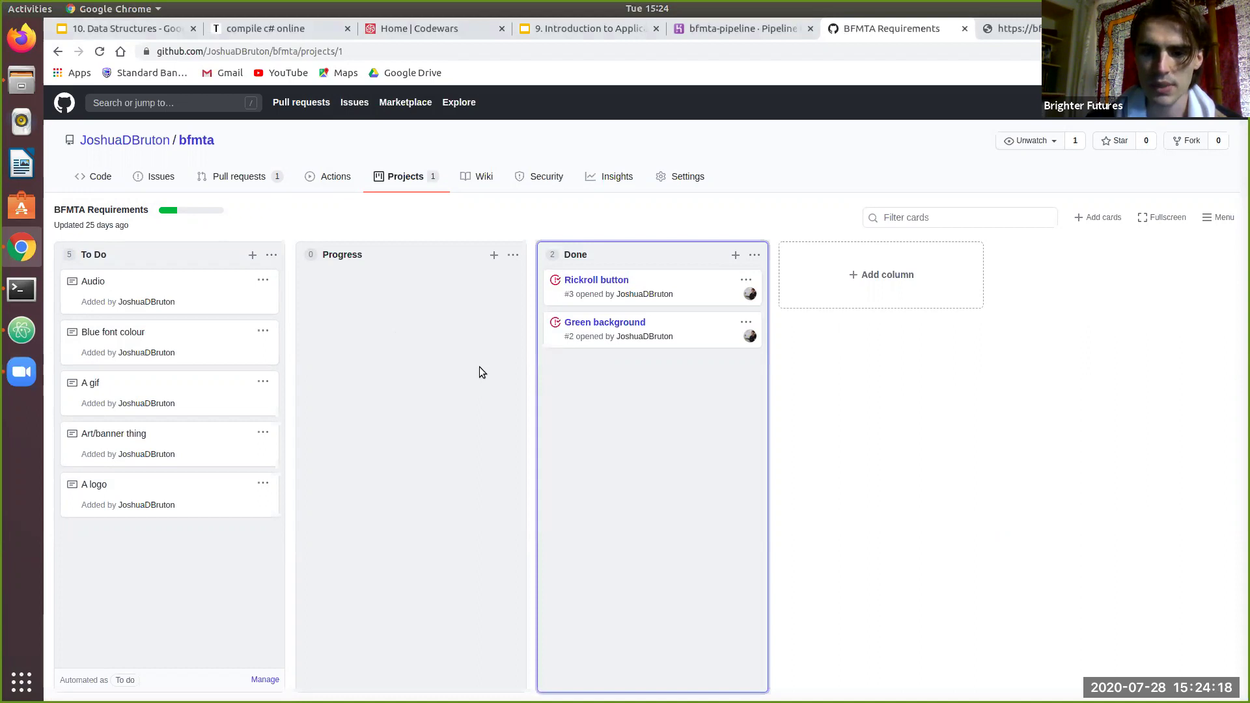
left_click(310, 361)
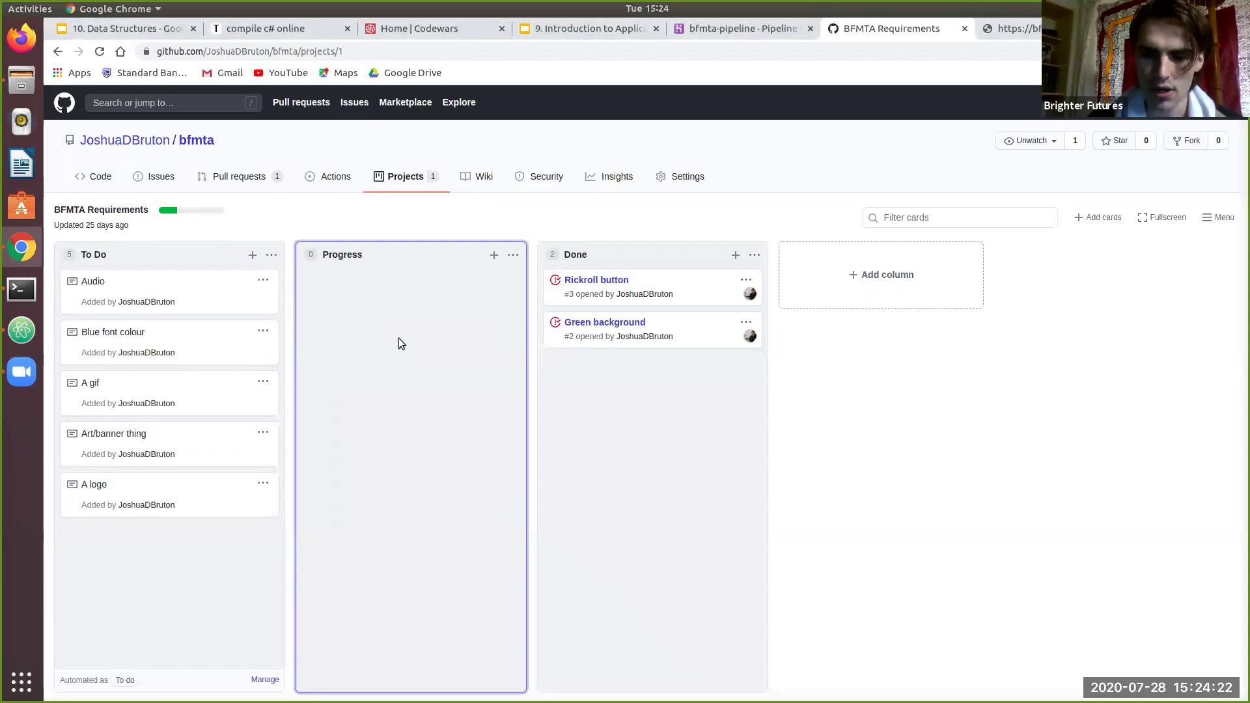
left_click(175, 562)
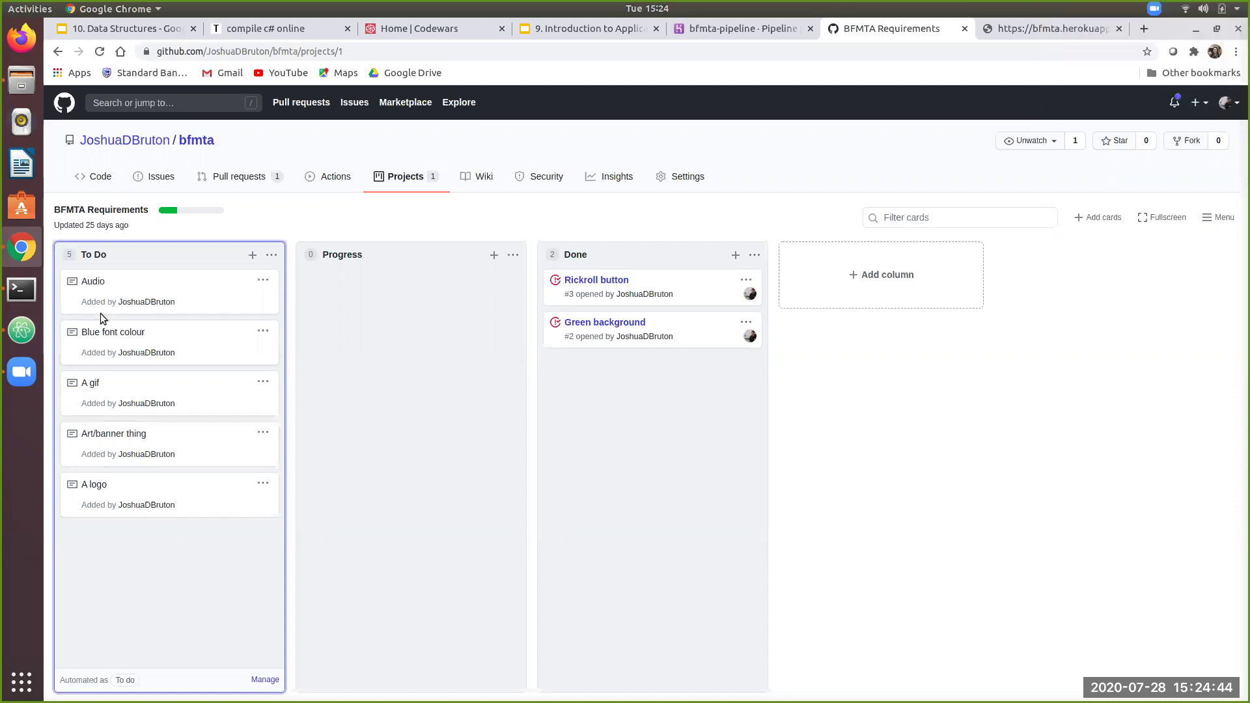
left_click_drag(131, 289, 116, 496)
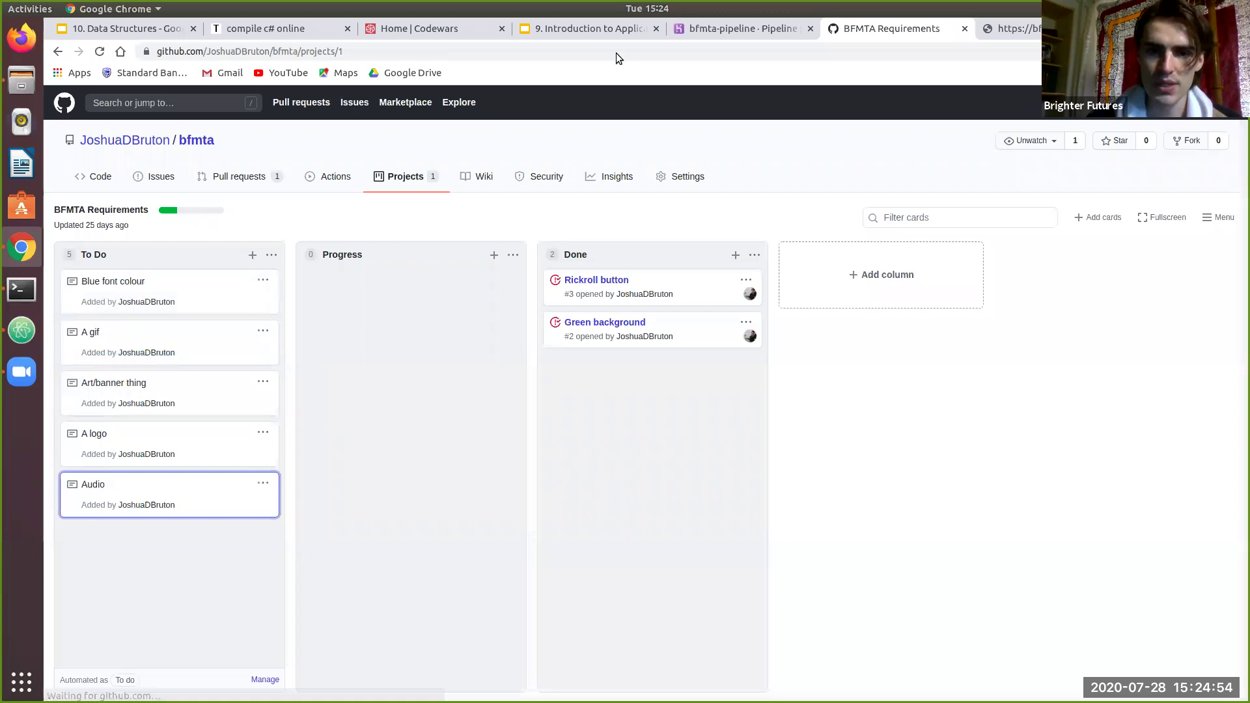
left_click(593, 38)
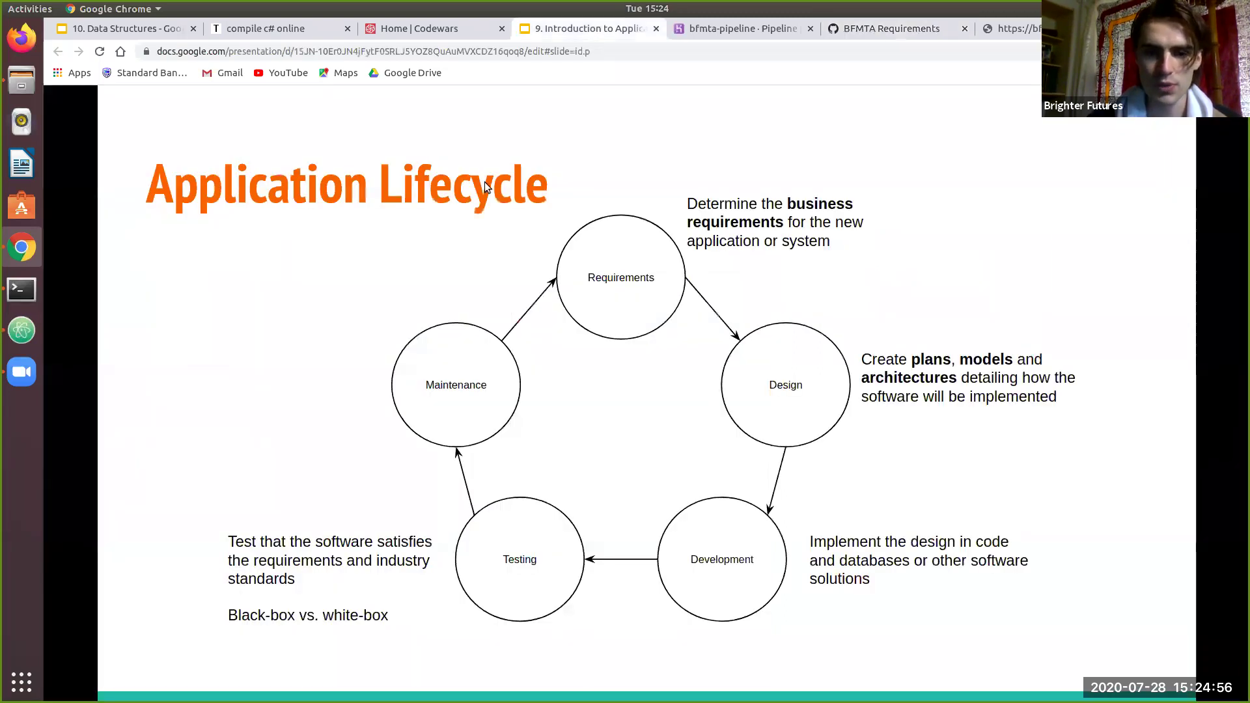
Step: Advance to the Requirements Analysis slide and reveal every bullet point
key("Right")
key("Right")
key("Right")
key("Right")
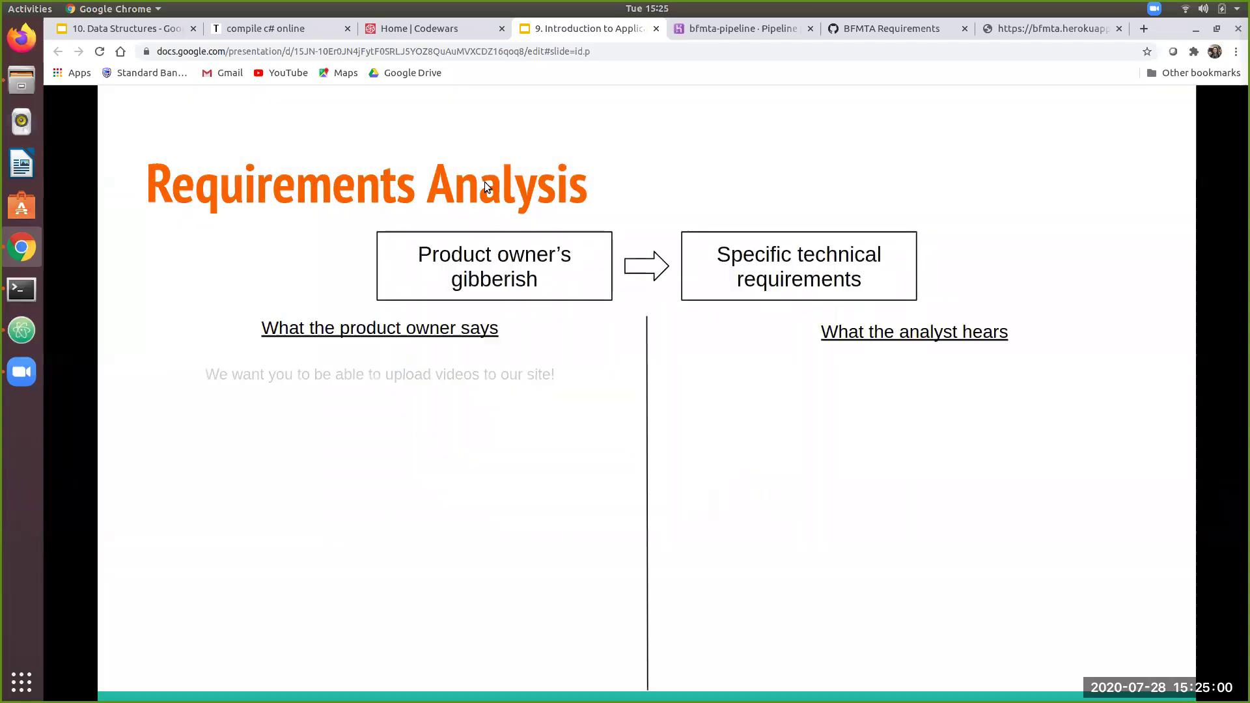
key("Right")
key("Right")
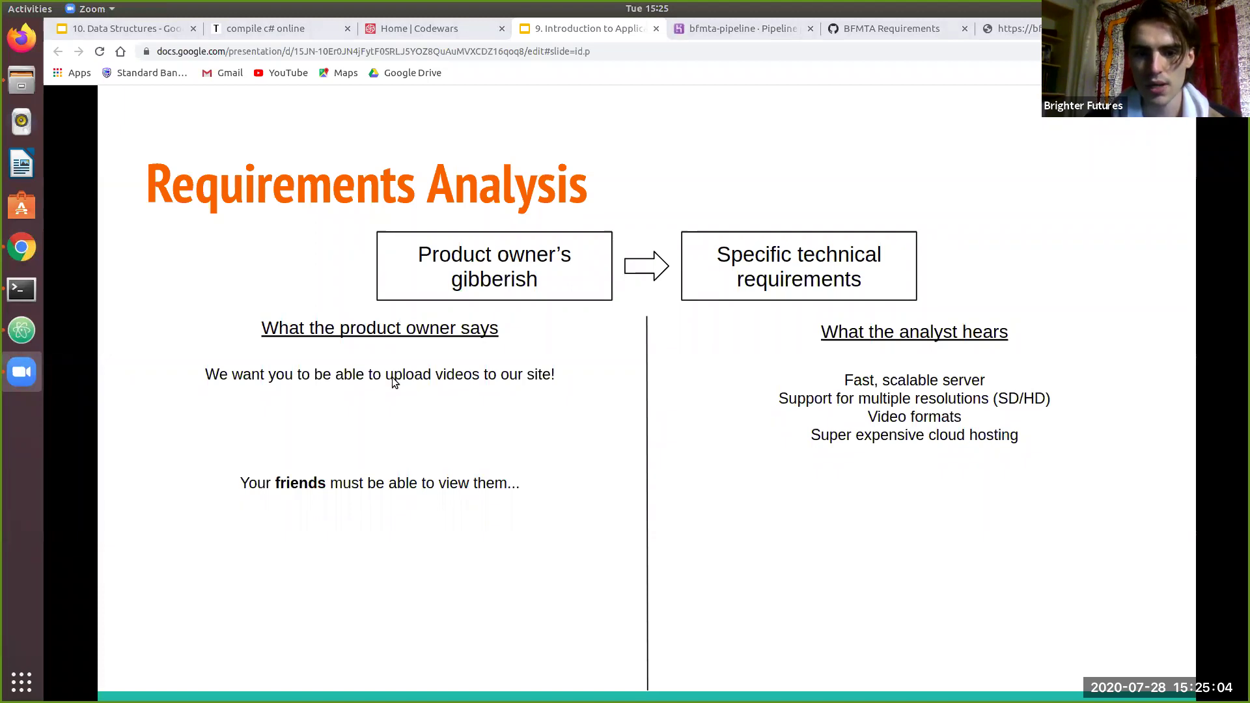
left_click(425, 538)
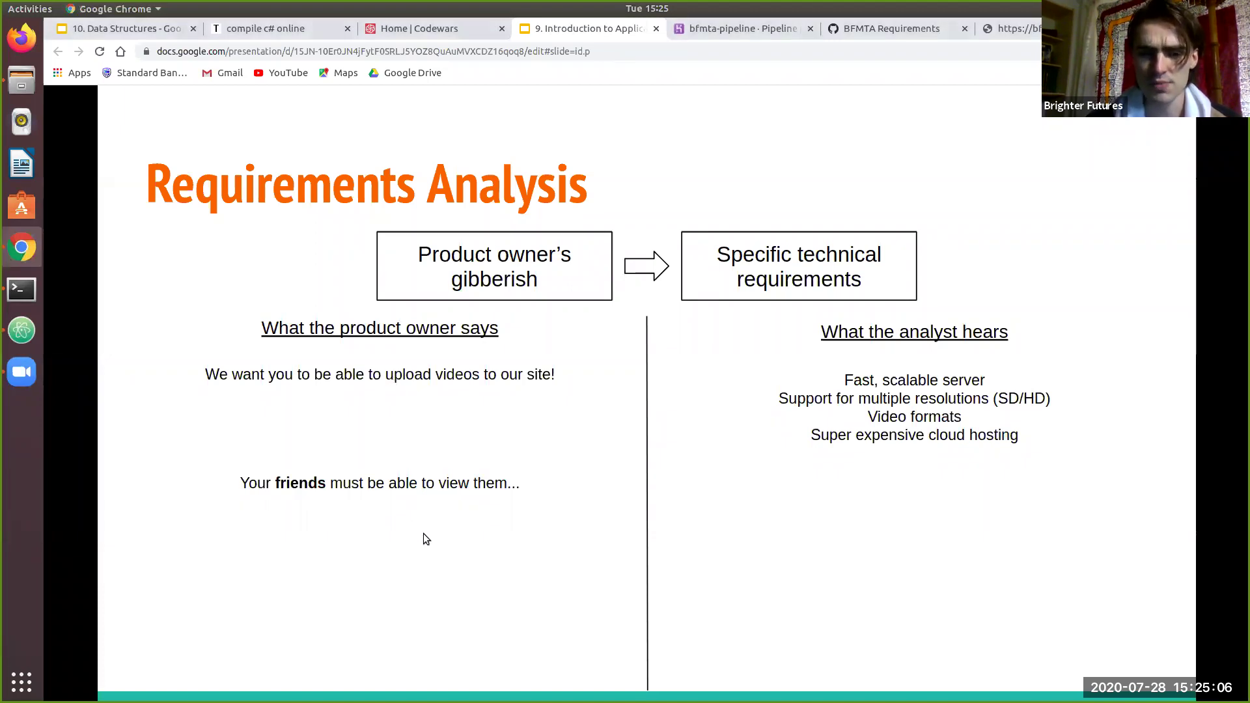
key("Right")
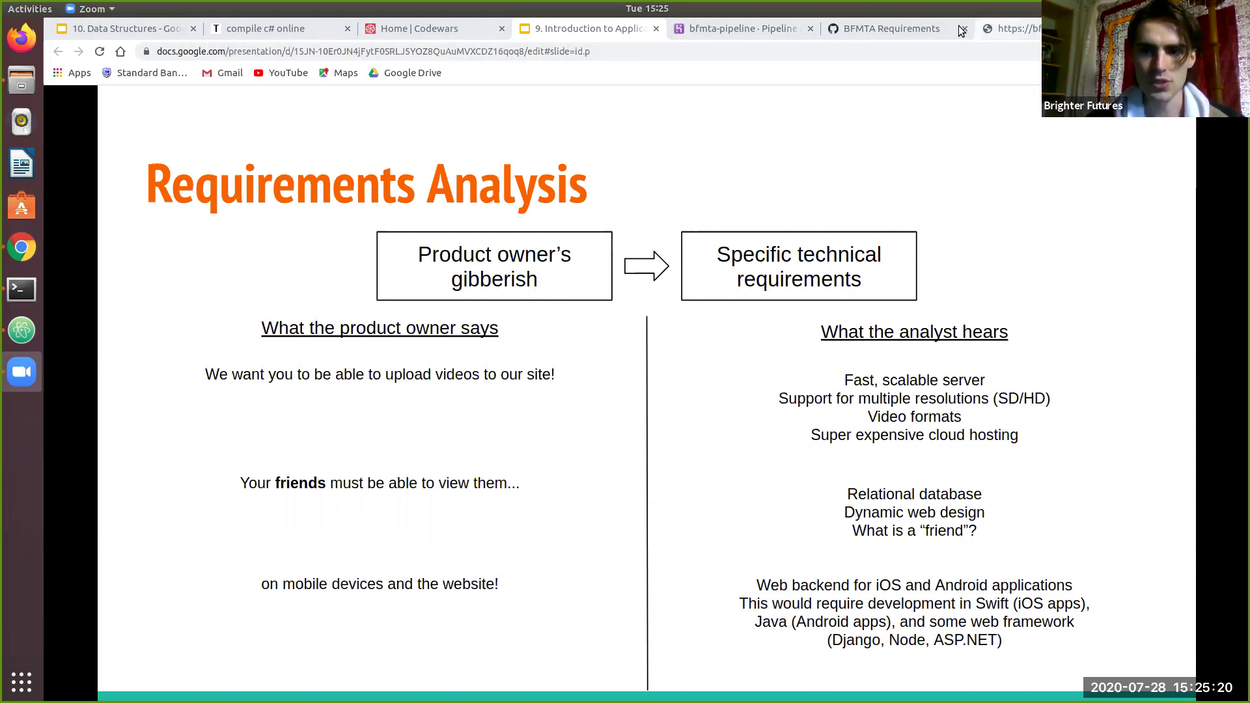
left_click(879, 34)
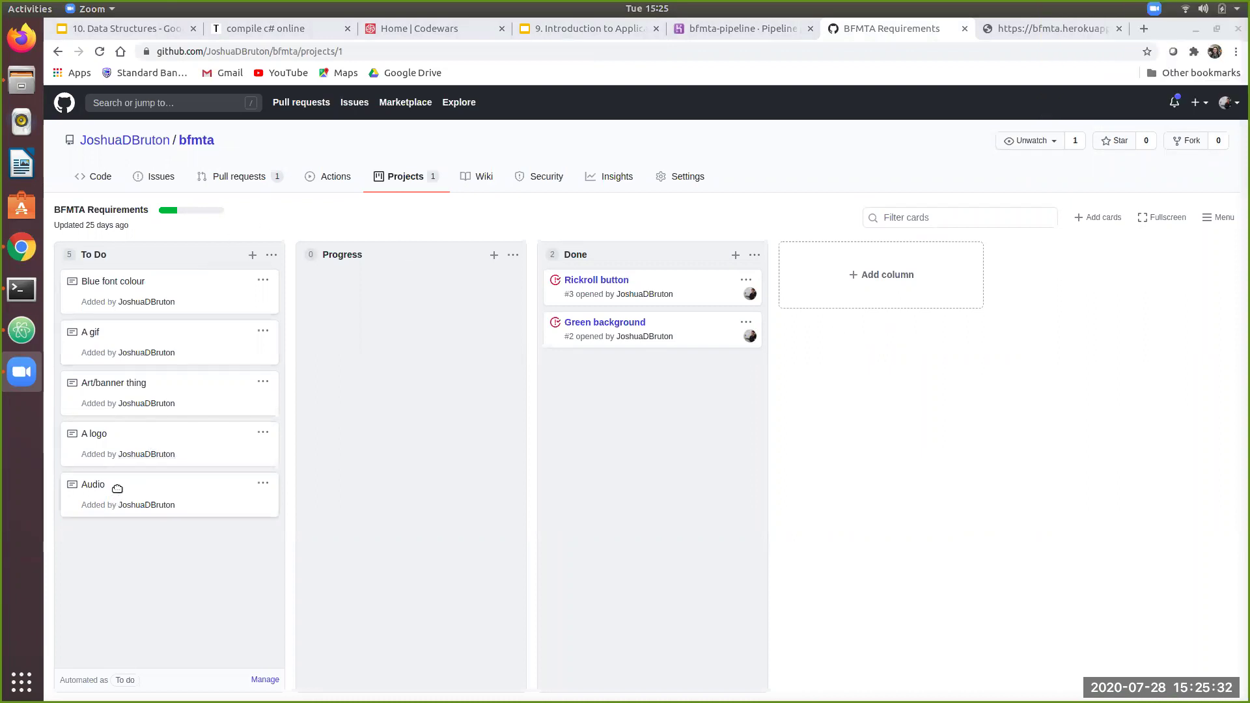
Step: Rearrange the Blue font colour, Art/banner thing and A logo cards within To Do
left_click_drag(224, 308, 212, 327)
mouse_move(227, 397)
left_mouse_down()
mouse_move(198, 391)
mouse_move(393, 439)
mouse_move(268, 382)
mouse_move(215, 391)
left_mouse_up()
mouse_move(202, 441)
left_mouse_down()
mouse_move(232, 469)
mouse_move(215, 452)
mouse_move(190, 466)
mouse_move(209, 475)
mouse_move(207, 456)
left_mouse_up()
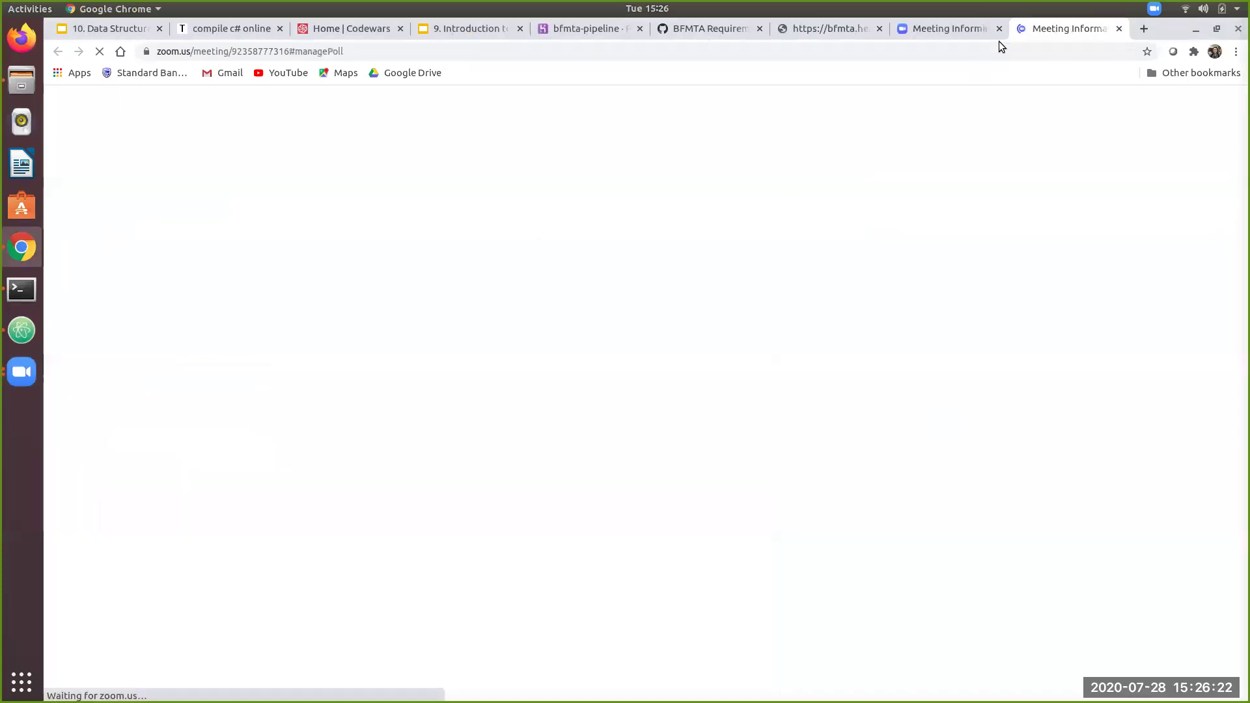
Step: Close the duplicate Zoom meeting pages
left_click(1000, 29)
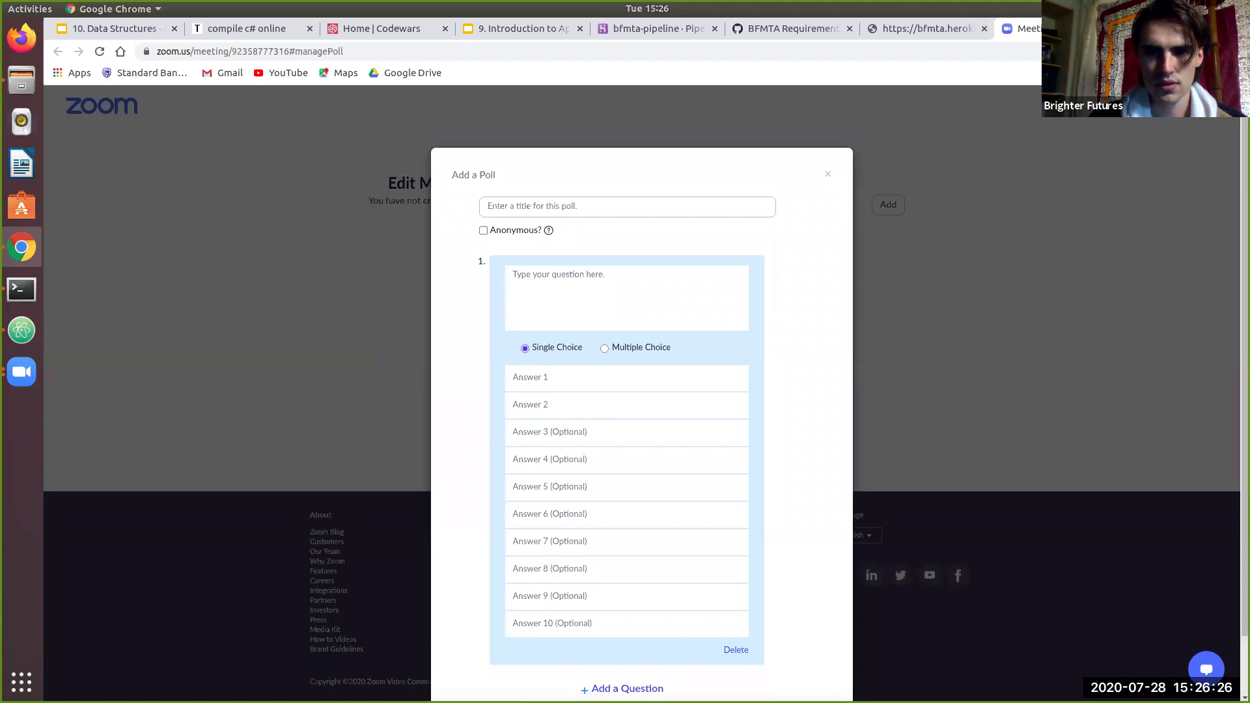
key("ctrl+w")
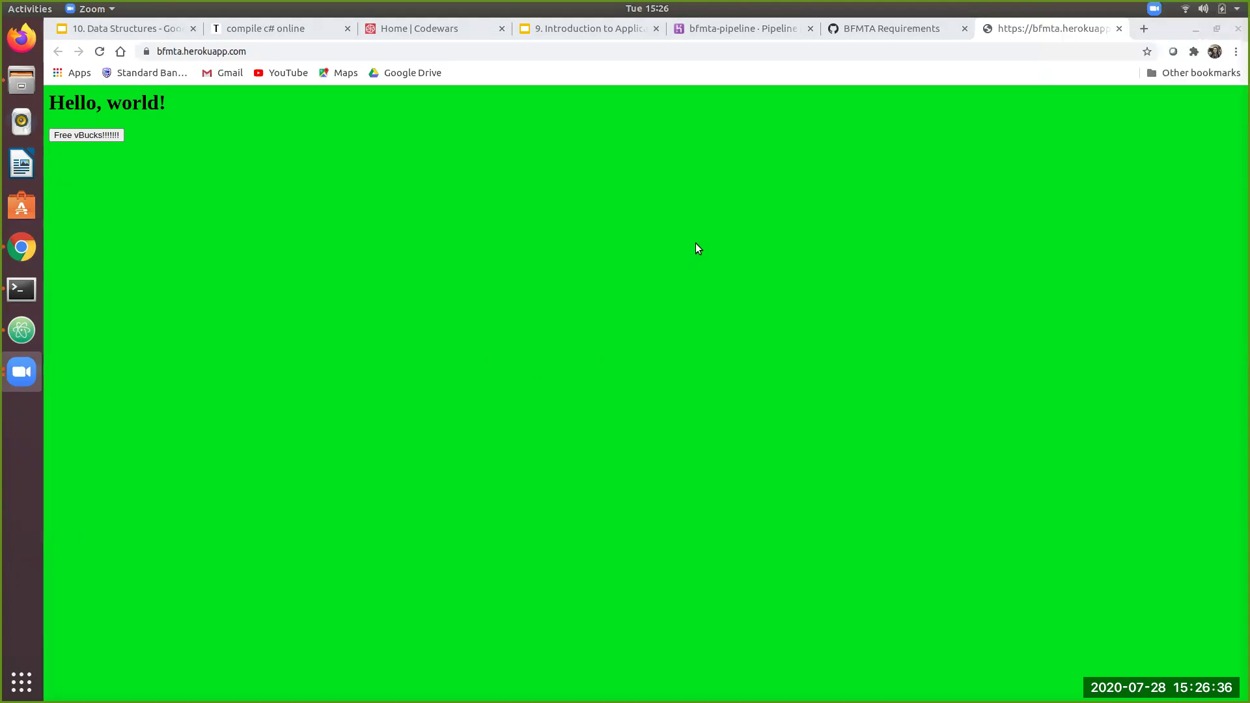
left_click(881, 34)
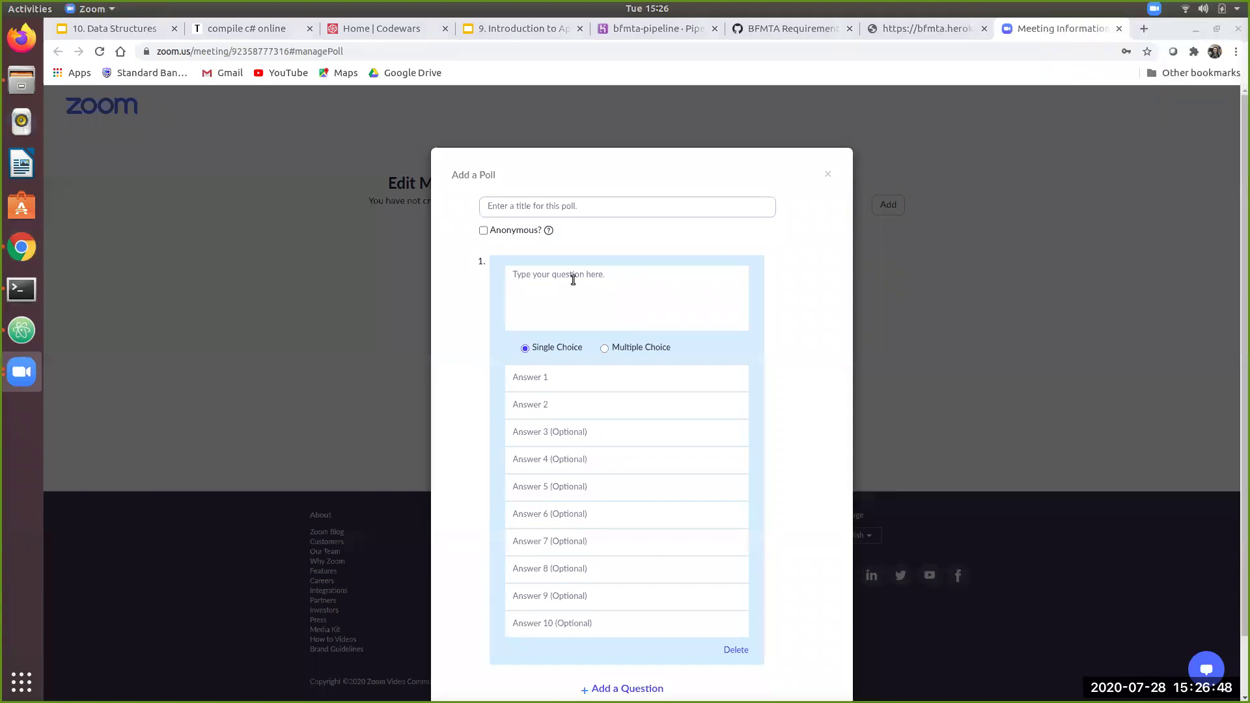
scroll(574, 280, "down", 1)
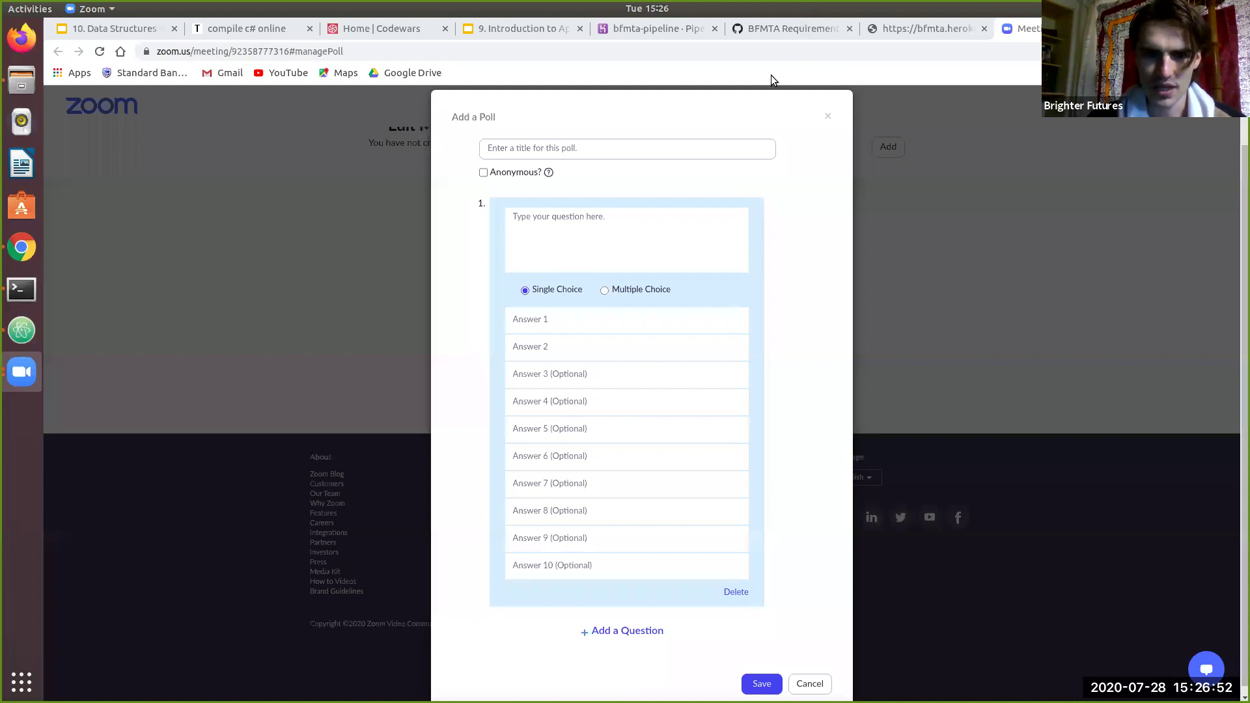
Step: Begin the new Zoom poll's question with the word 'What'
left_click(608, 367)
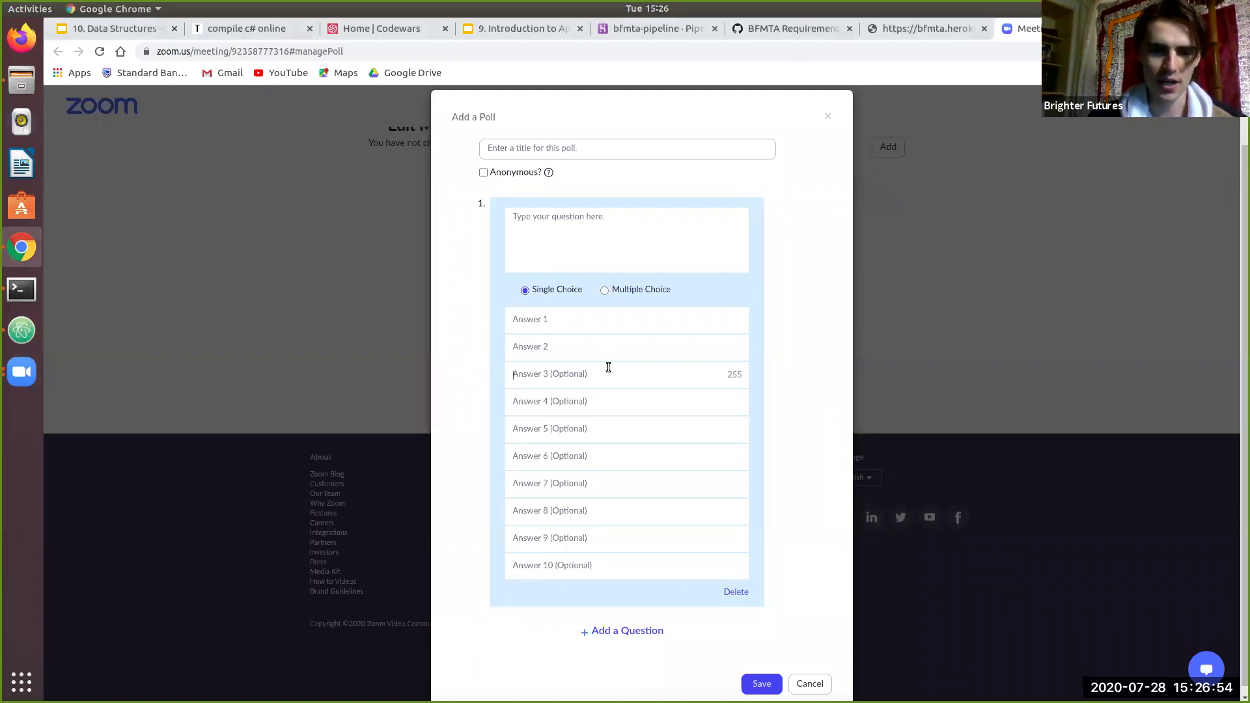
left_click(583, 228)
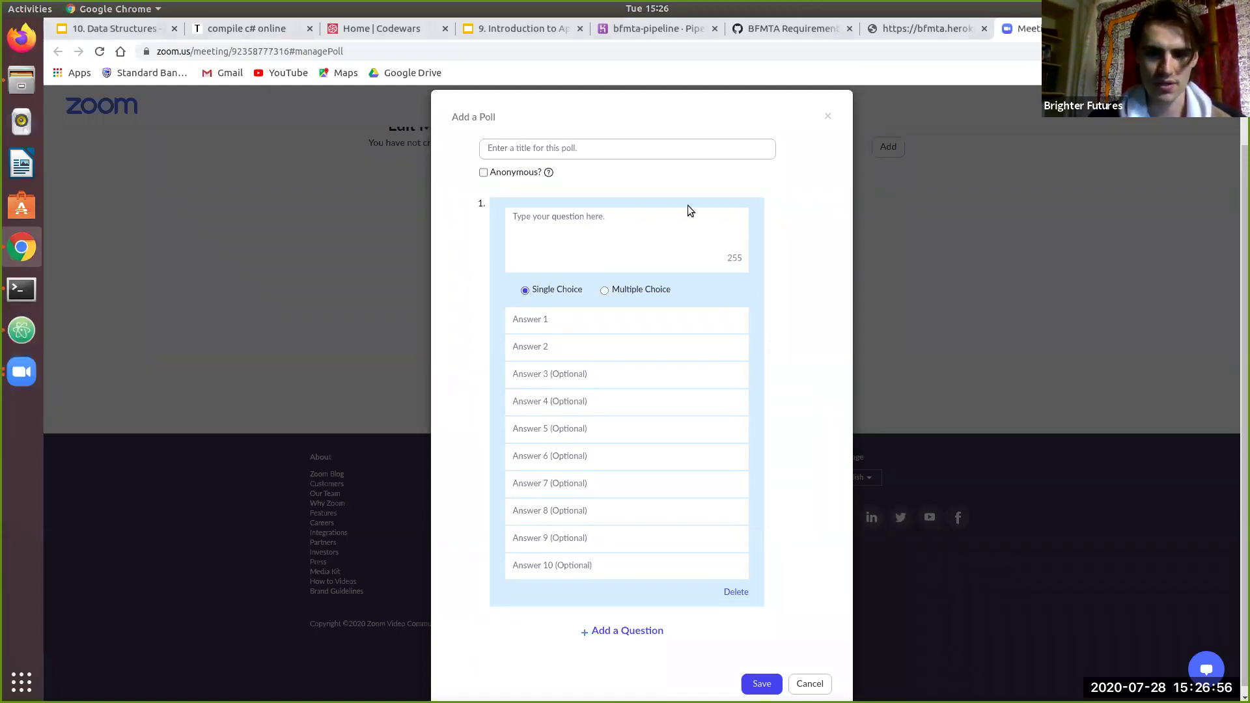
type("What")
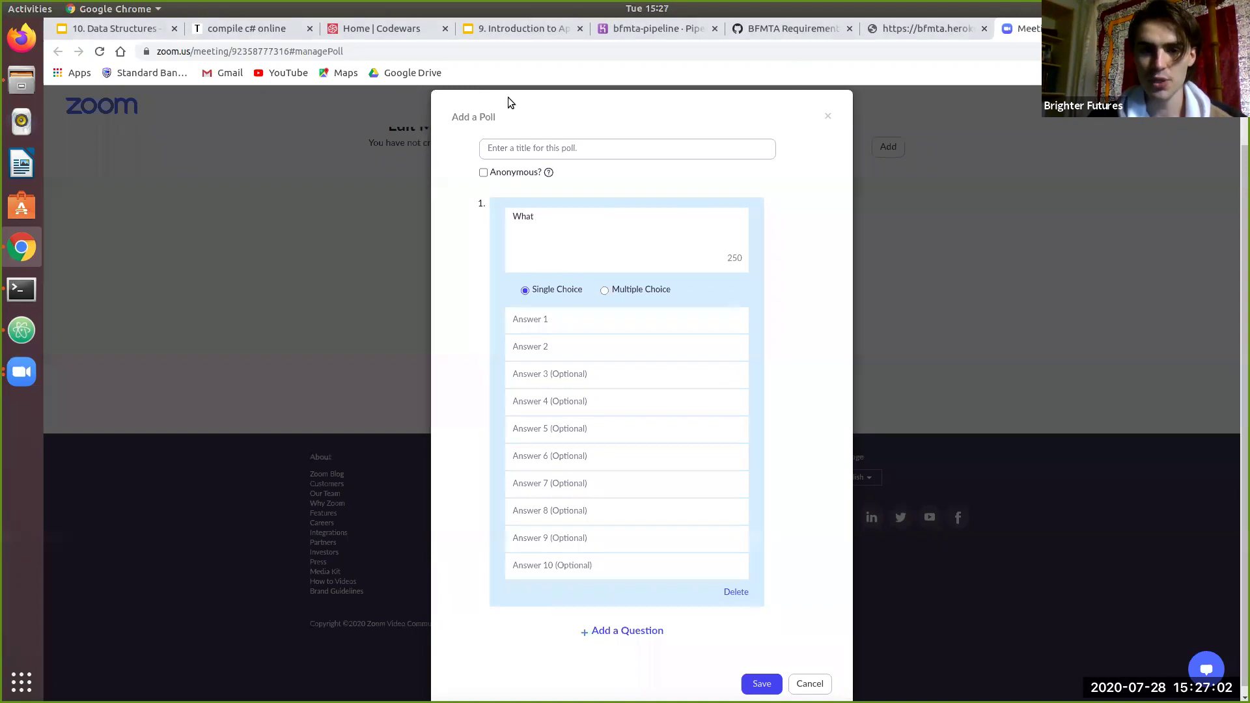
left_click(768, 33)
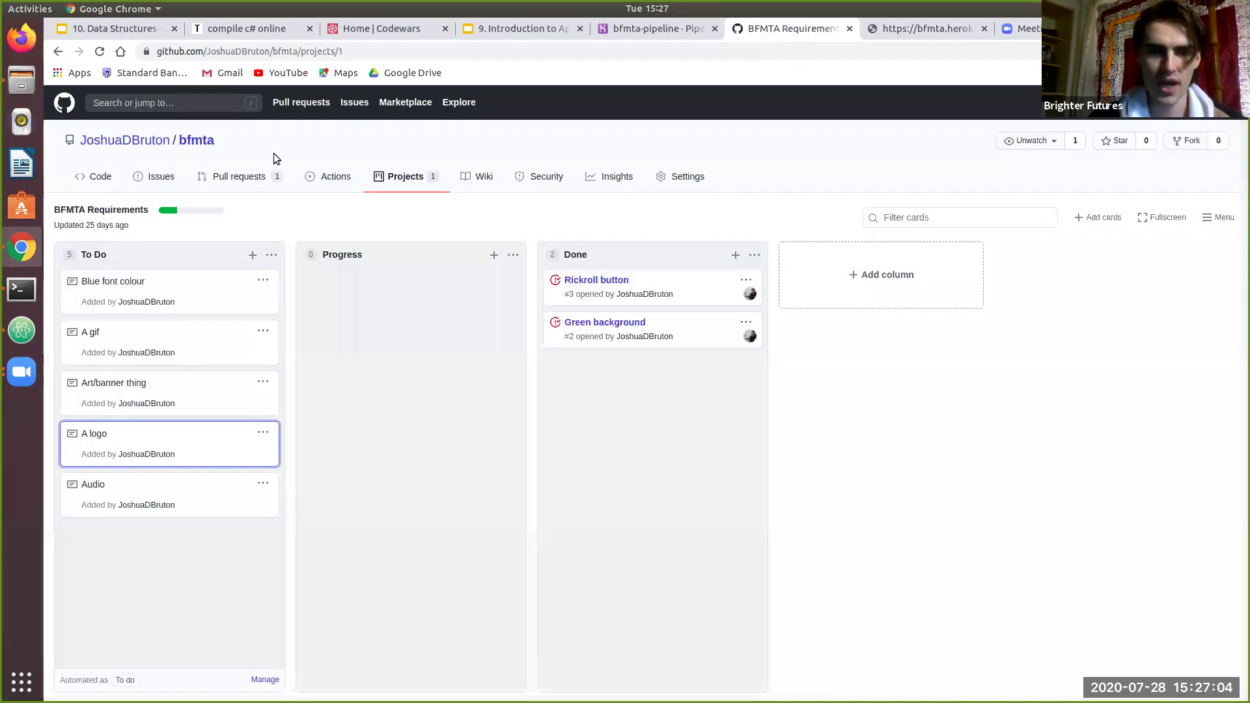
Step: Add a 'Some kind of game' note to To Do and drag it just above Audio
left_click(254, 254)
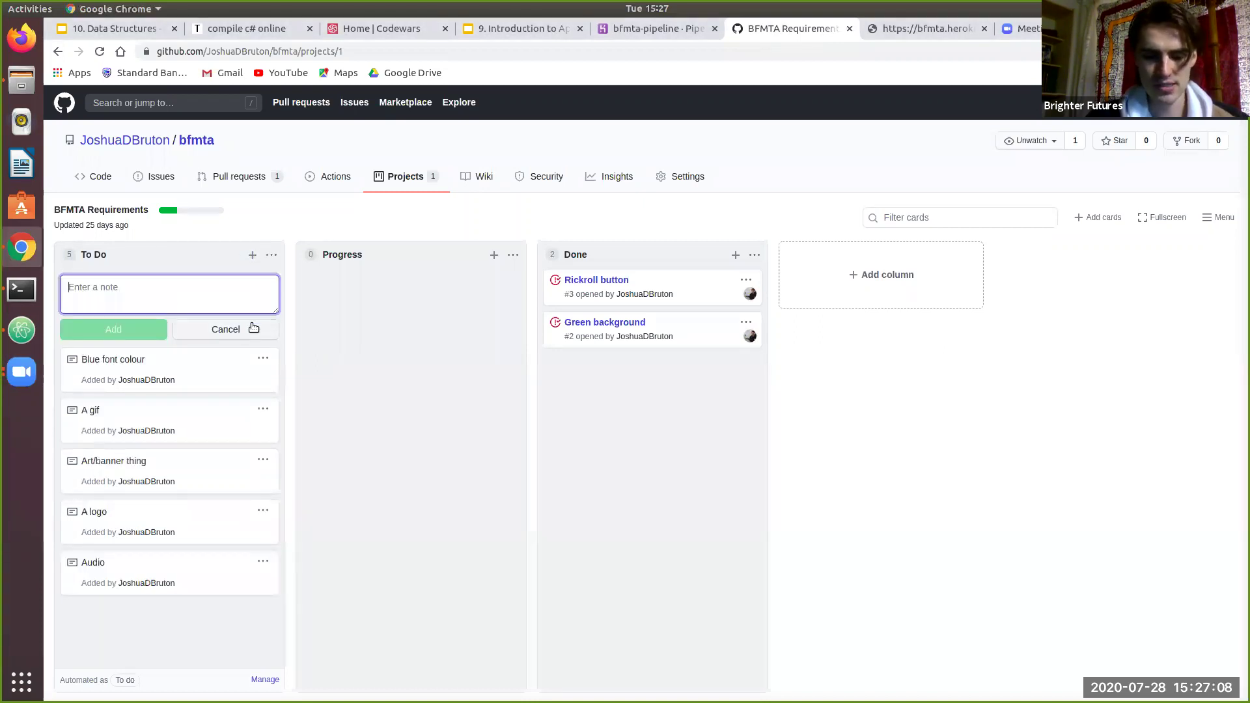
type("Some k")
key("BackSpace")
type("kind of game")
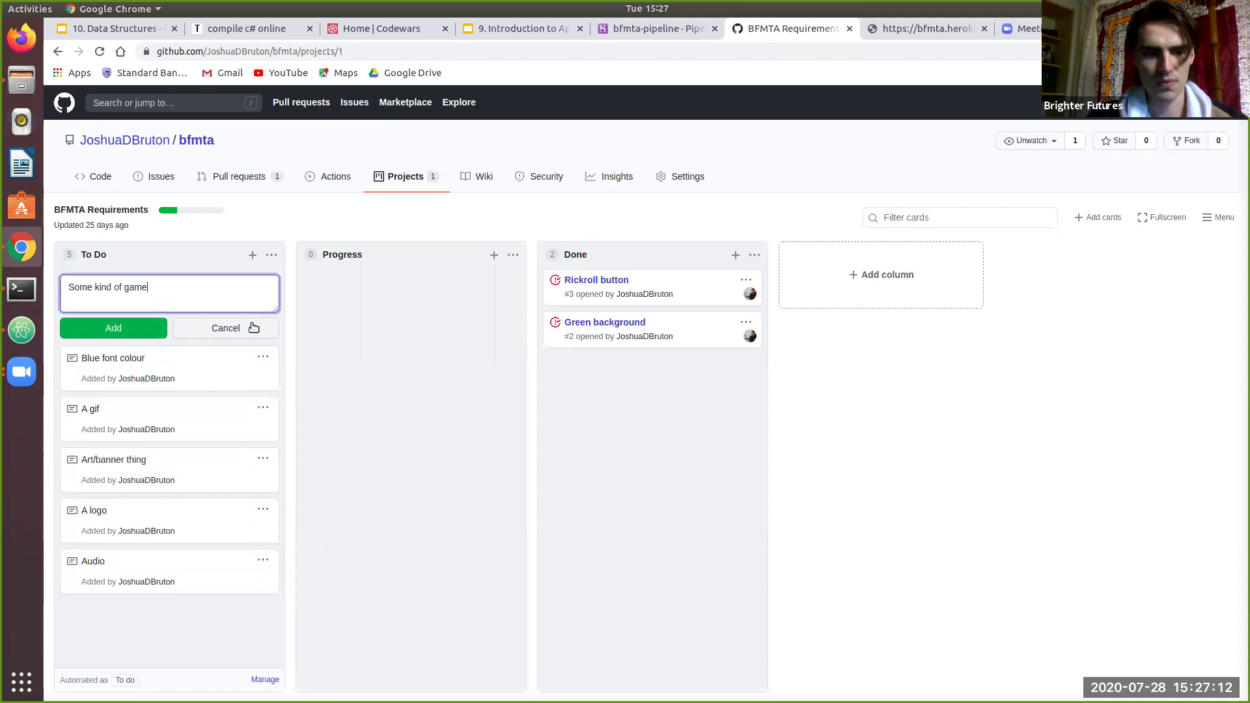
left_click(109, 328)
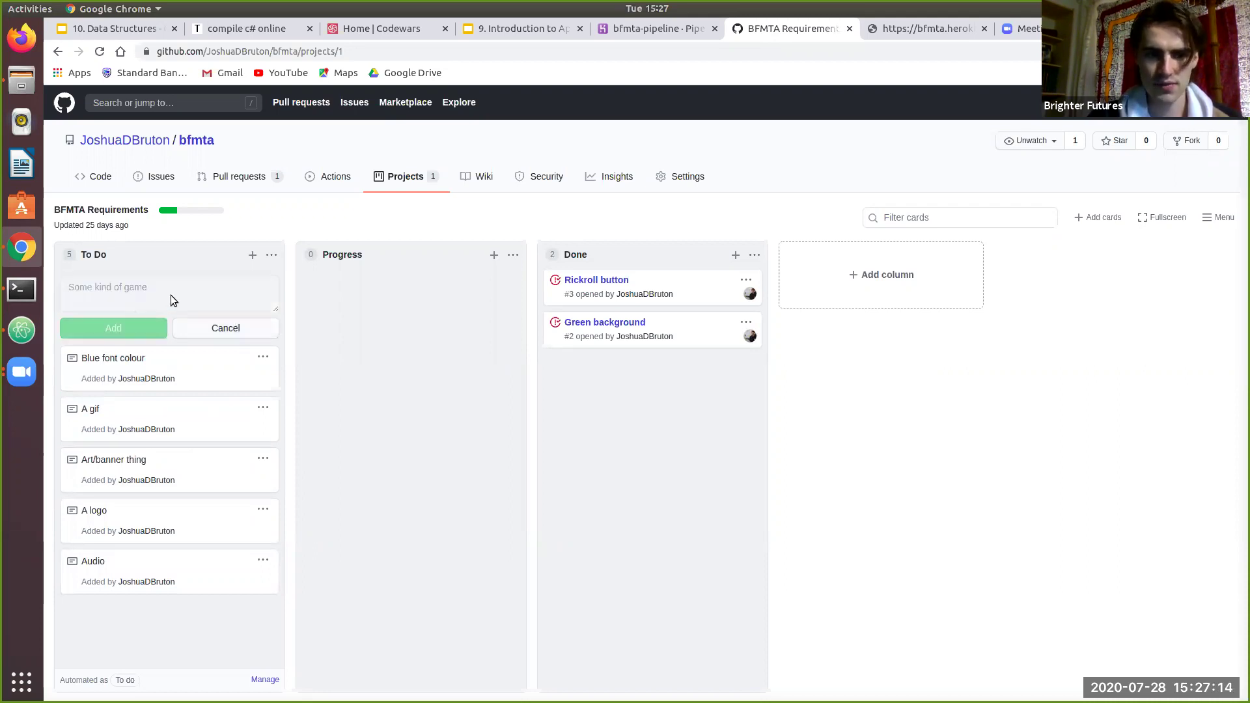
left_click(225, 327)
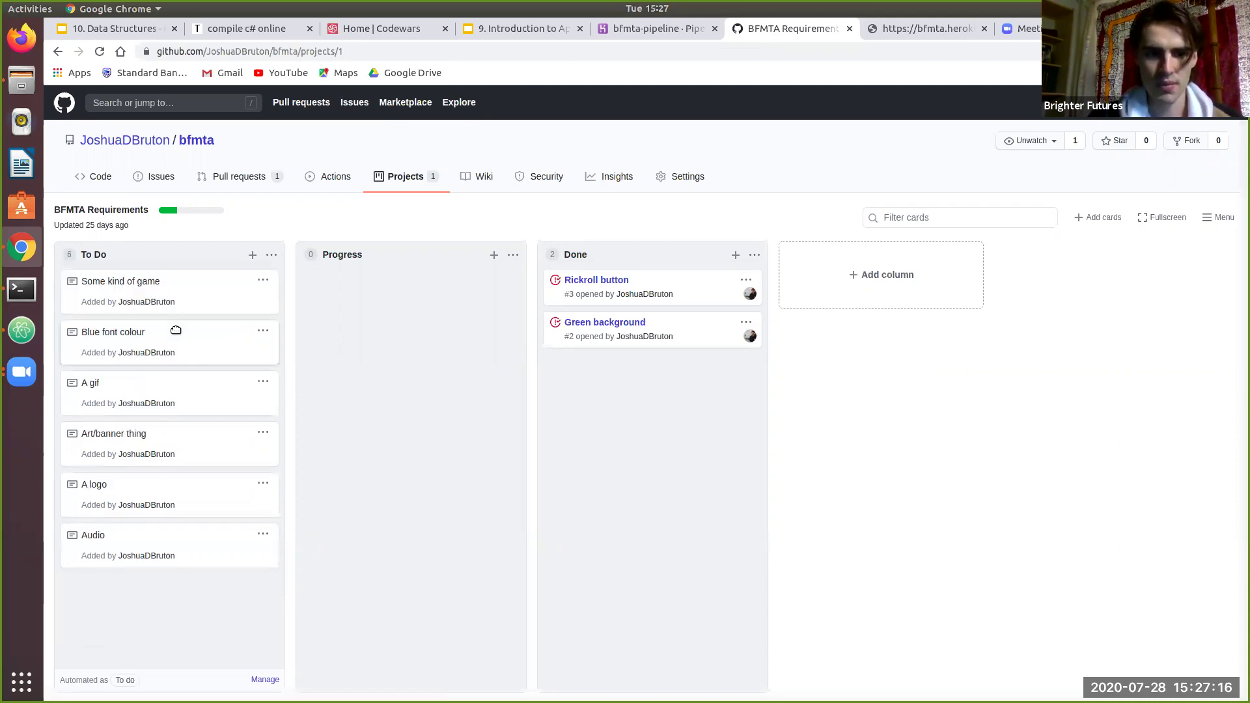
left_click_drag(170, 295, 112, 487)
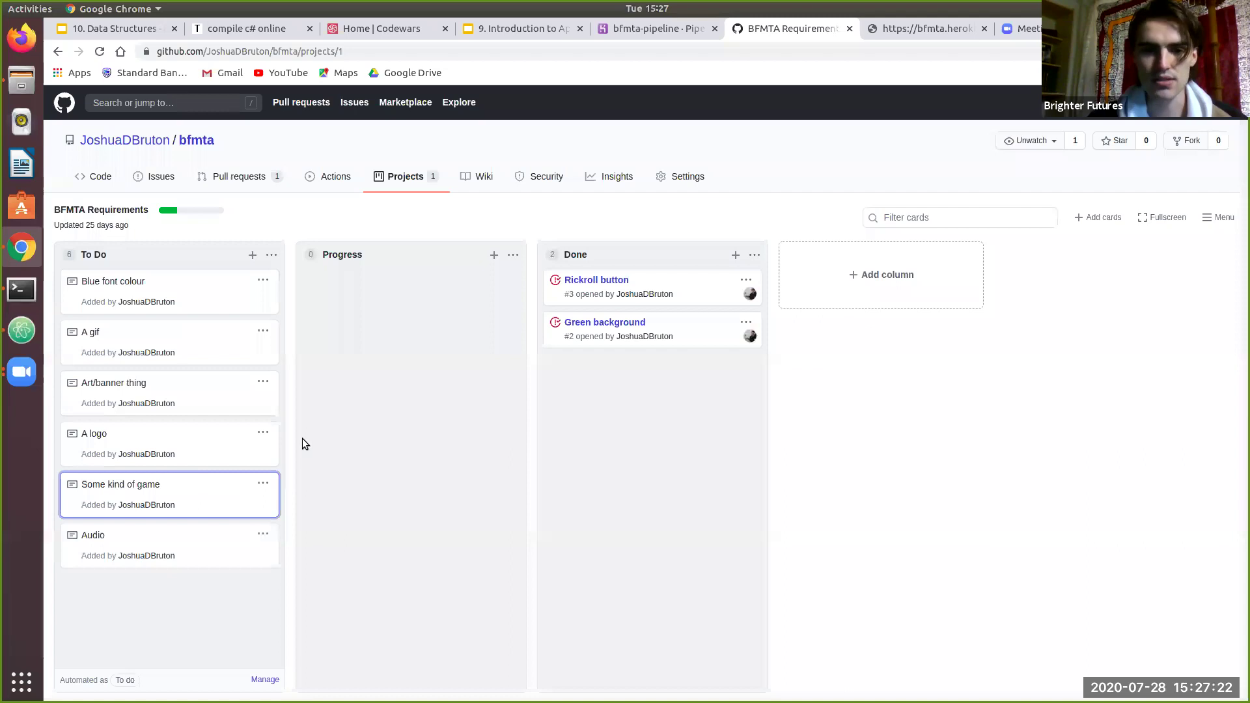
left_click(917, 29)
Step: Title the poll 'Vote' and word its question 'What change should we make'
left_click(1019, 30)
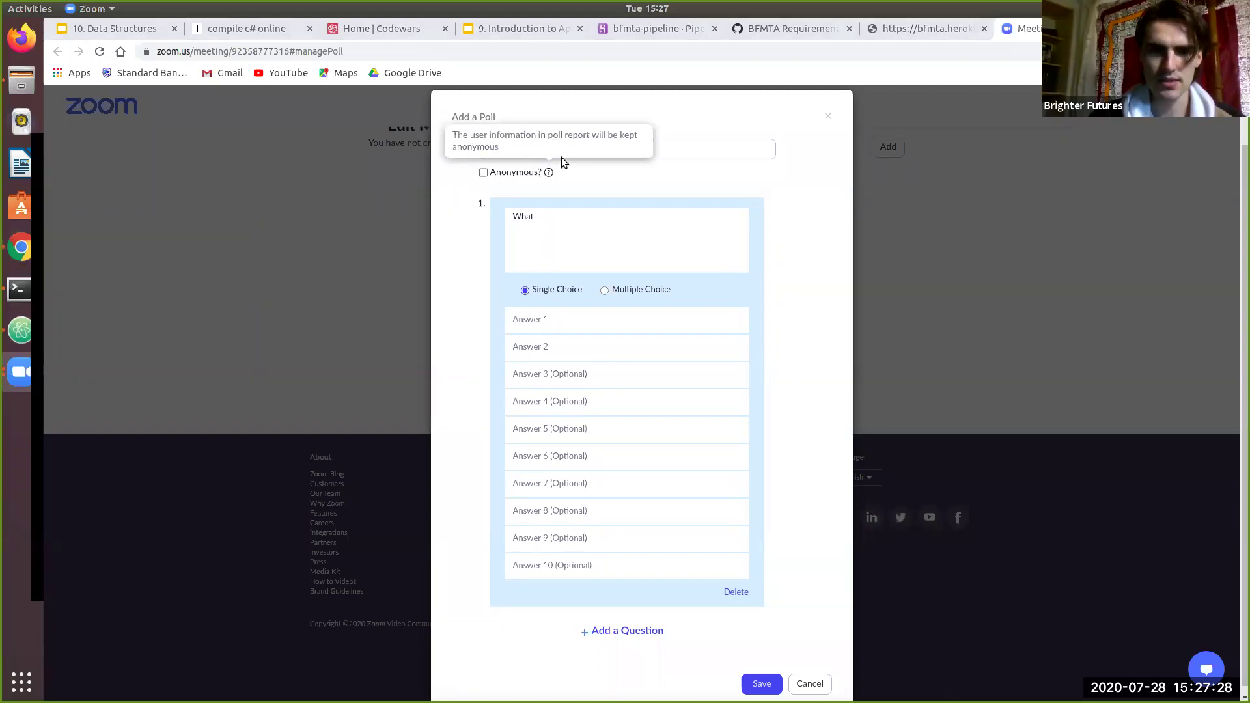
left_click(703, 144)
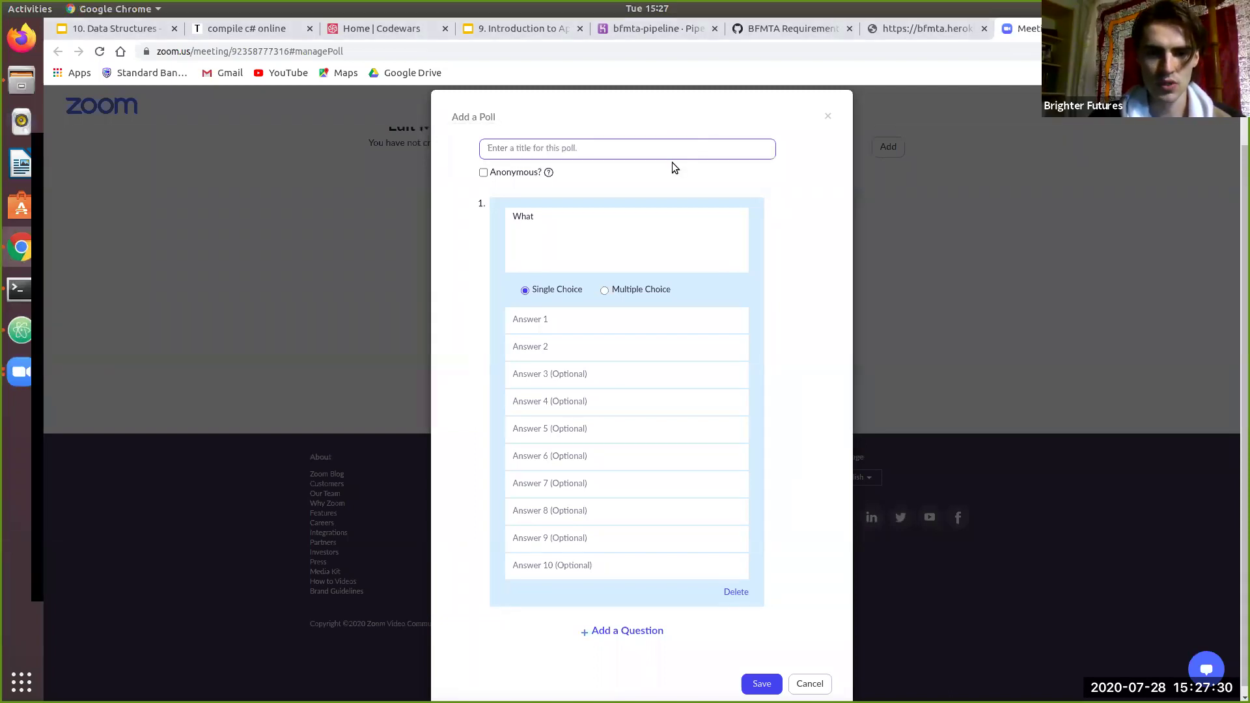
type("Vote")
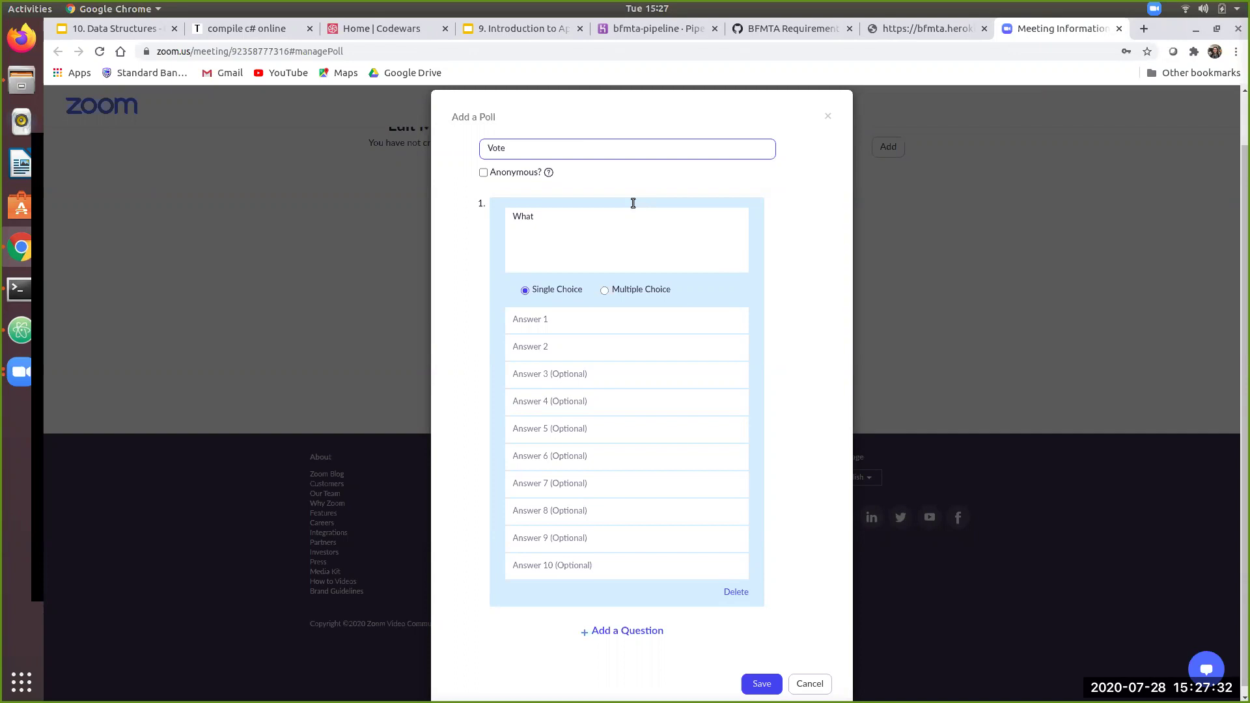
left_click(604, 255)
type("change should we make")
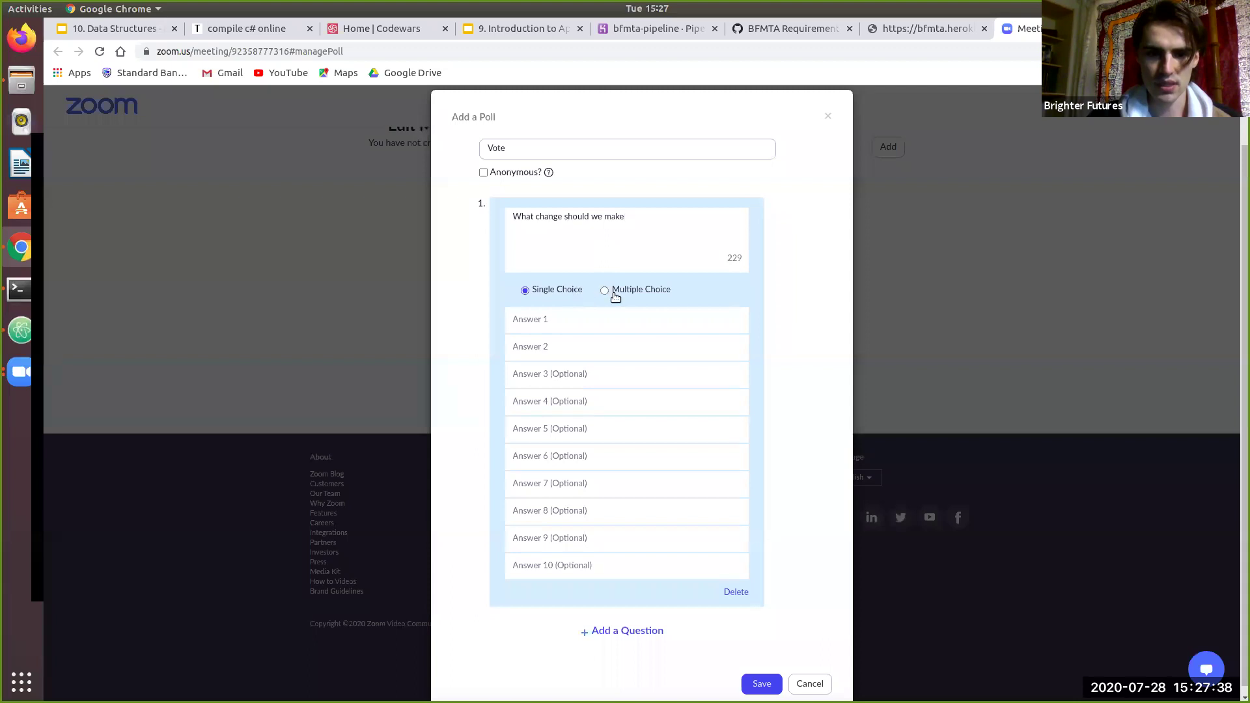
left_click(800, 29)
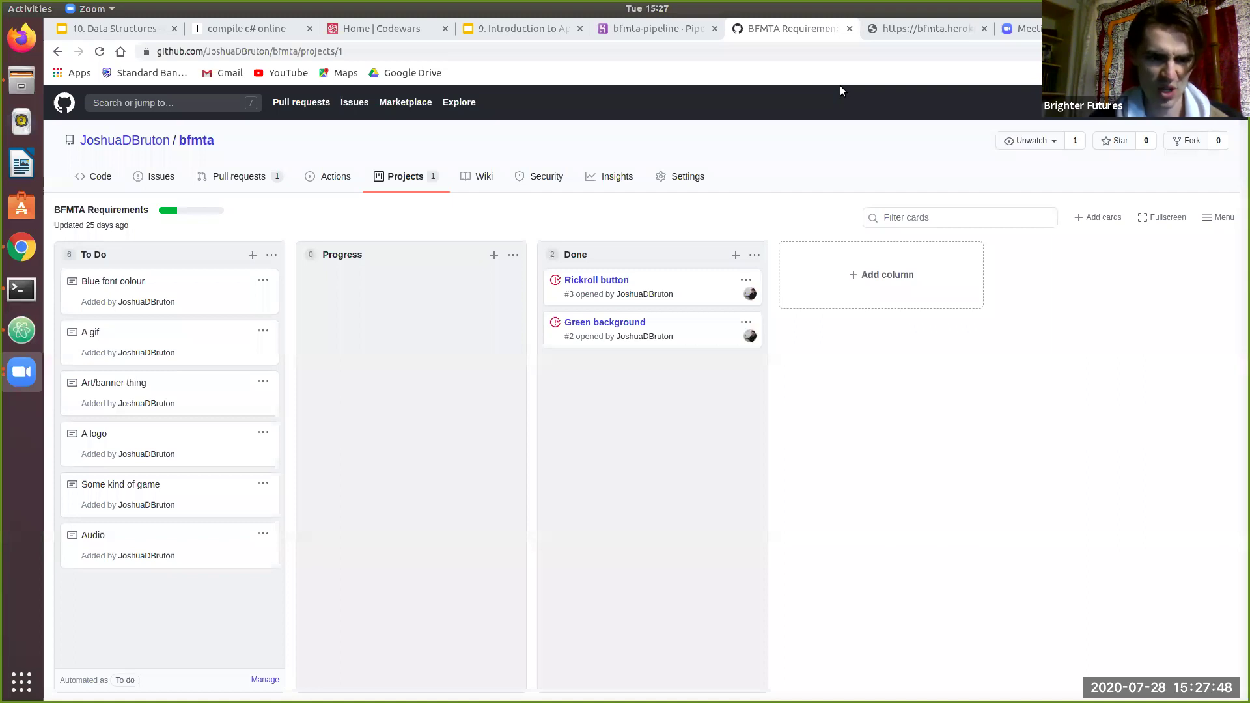
left_click(942, 33)
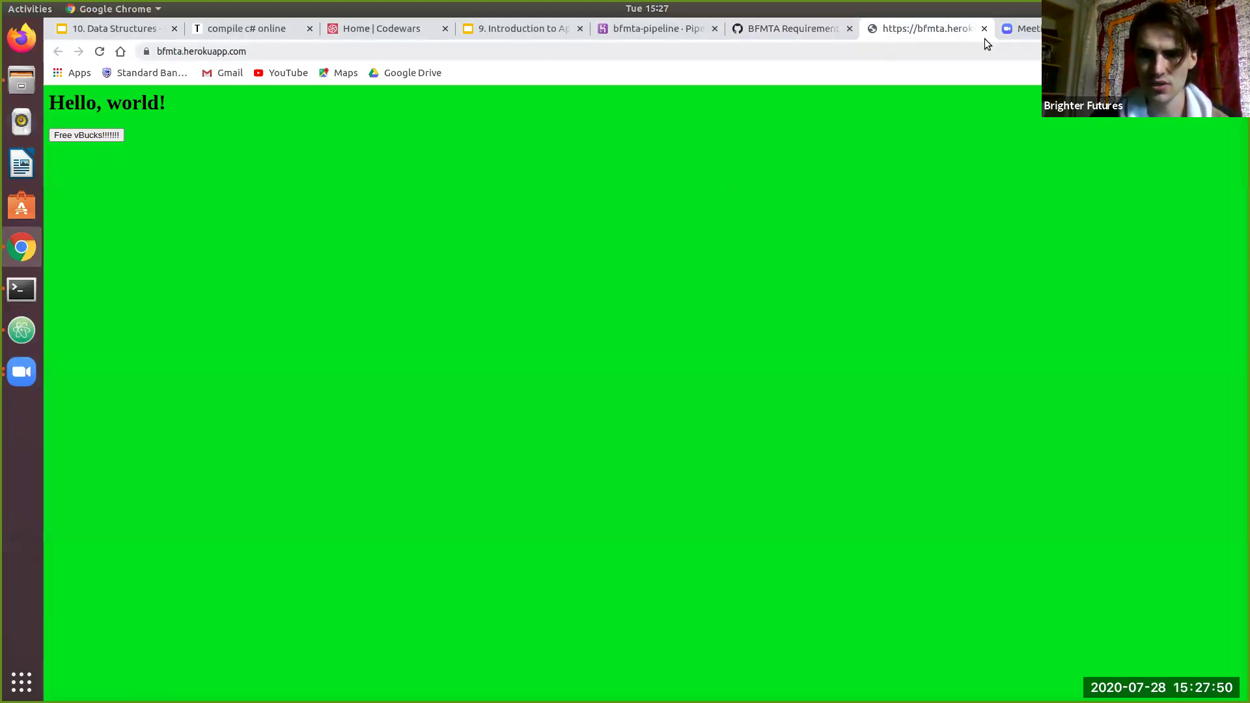
left_click(1024, 33)
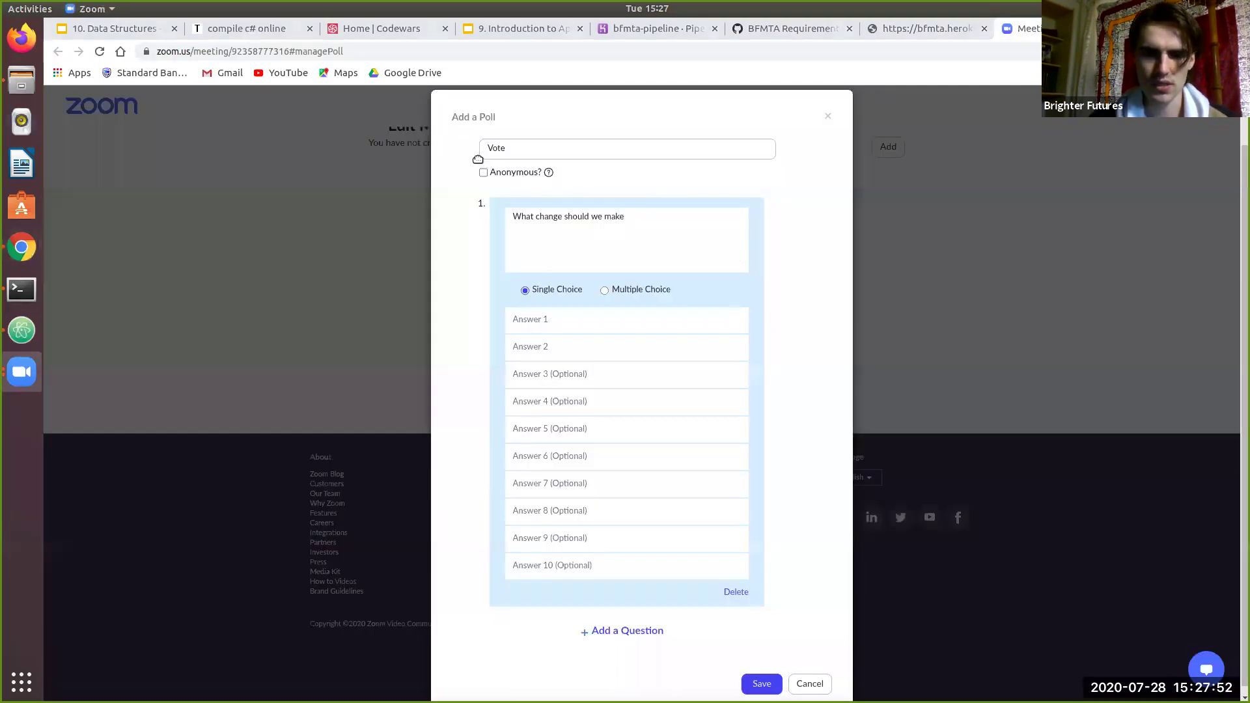
Step: Enter the poll answers Gif, Logo and Font
left_click(544, 321)
type("Gif")
key("Tab")
type("Logo")
key("Tab")
type("Fo")
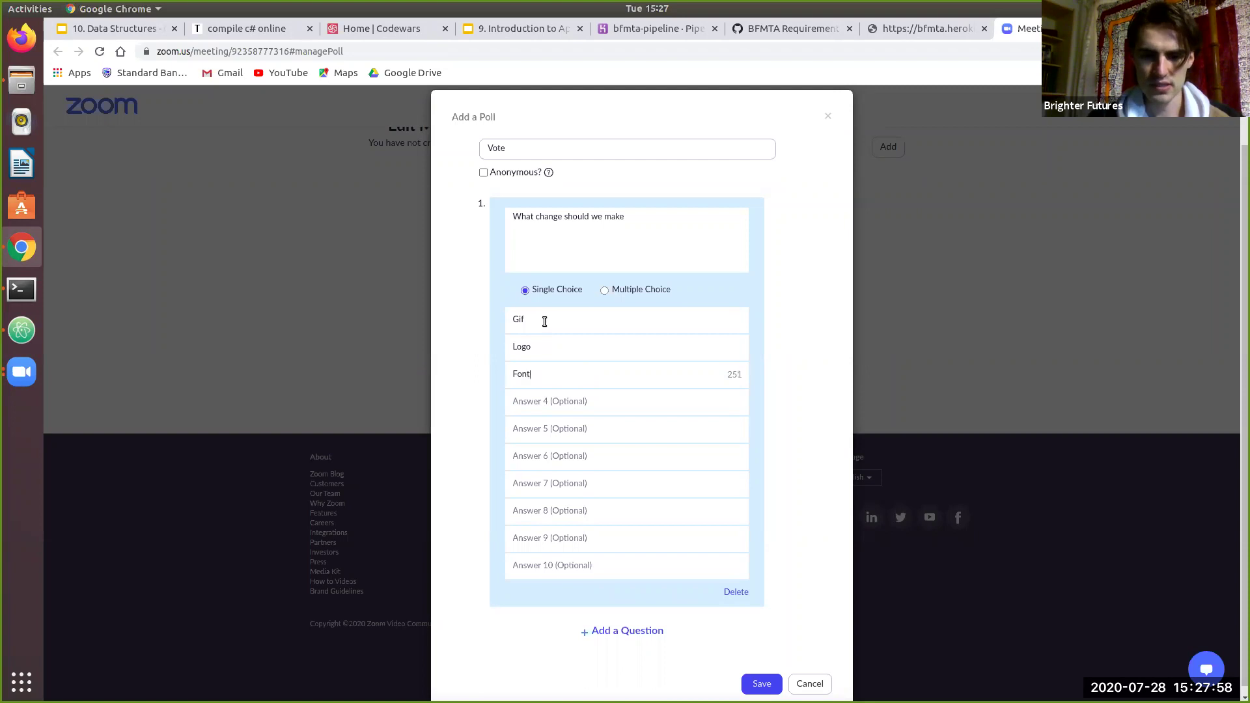
Step: Save the Vote poll to the Zoom meeting
left_click(761, 684)
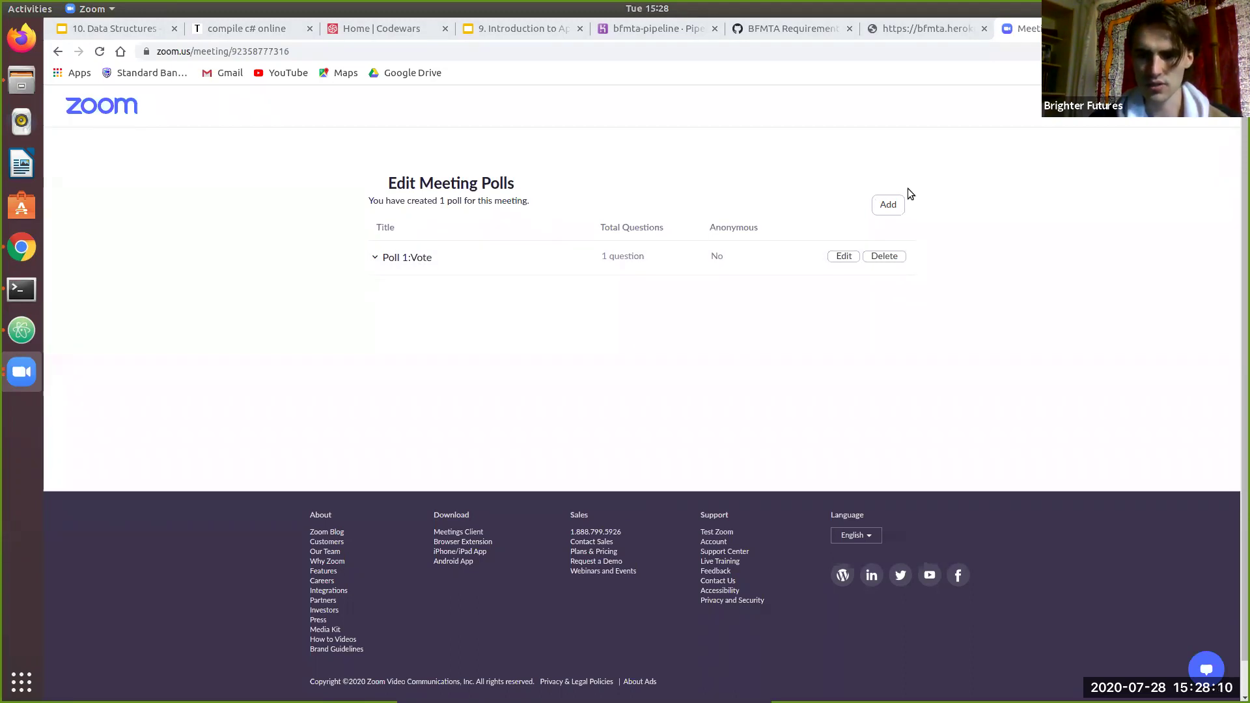
left_click(925, 27)
key("ctrl+Tab")
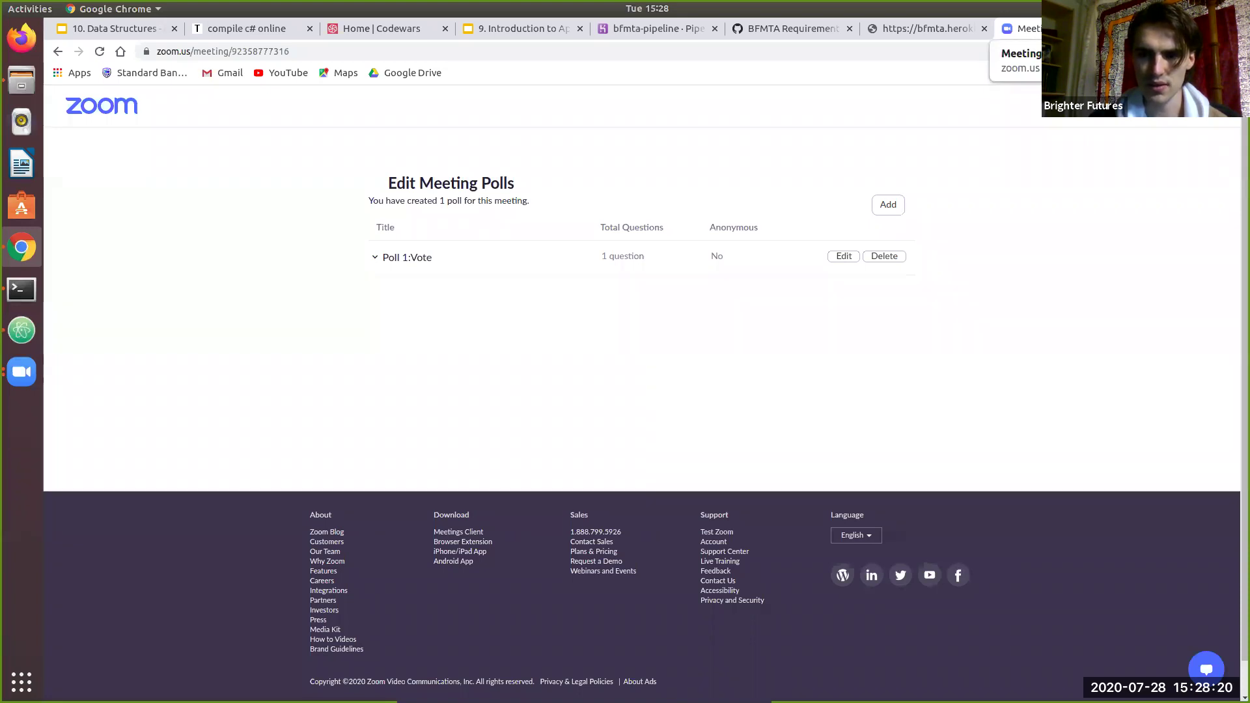
Step: Close the Zoom meeting page and check the Heroku bfmta pipeline before returning to the board
key("ctrl+w")
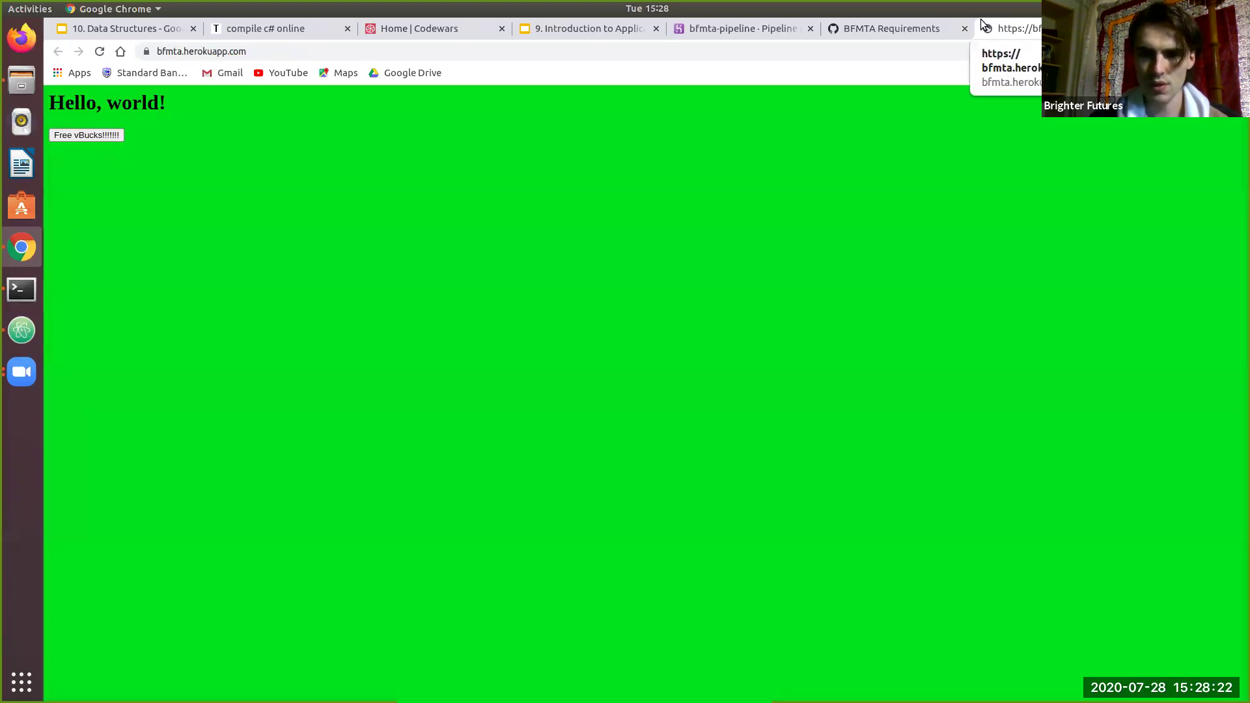
left_click(902, 28)
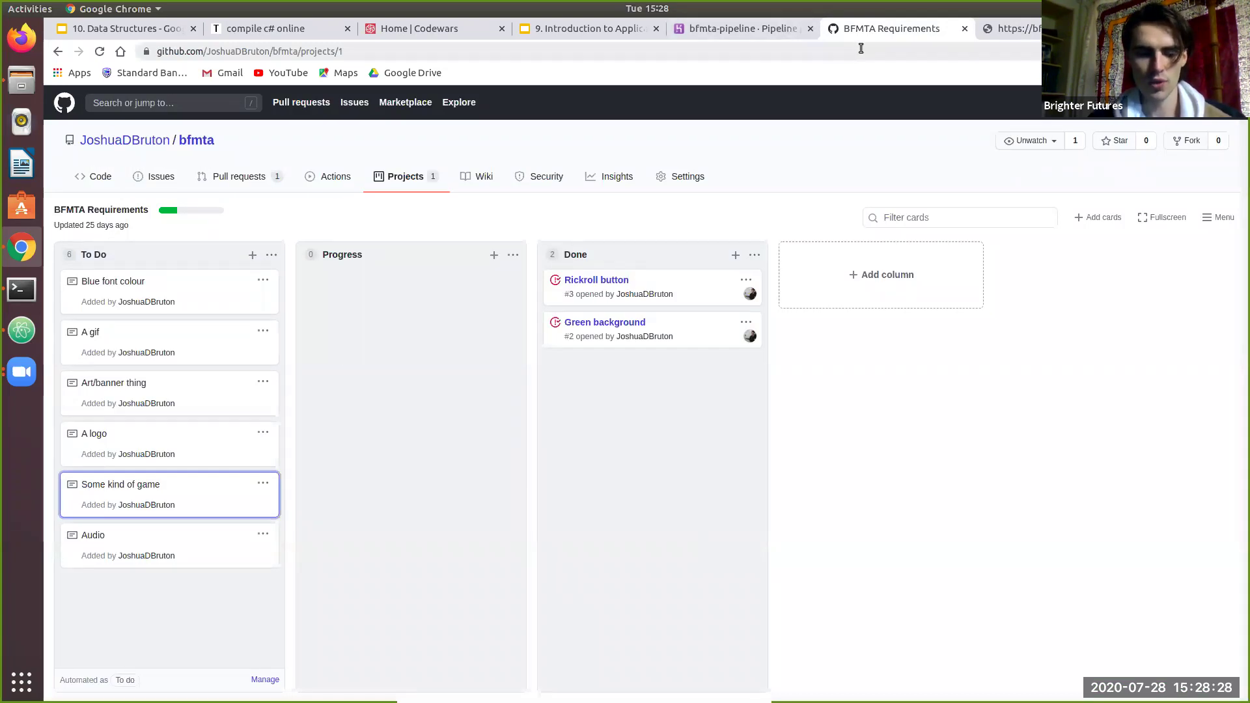
key("ctrl+Page_Up")
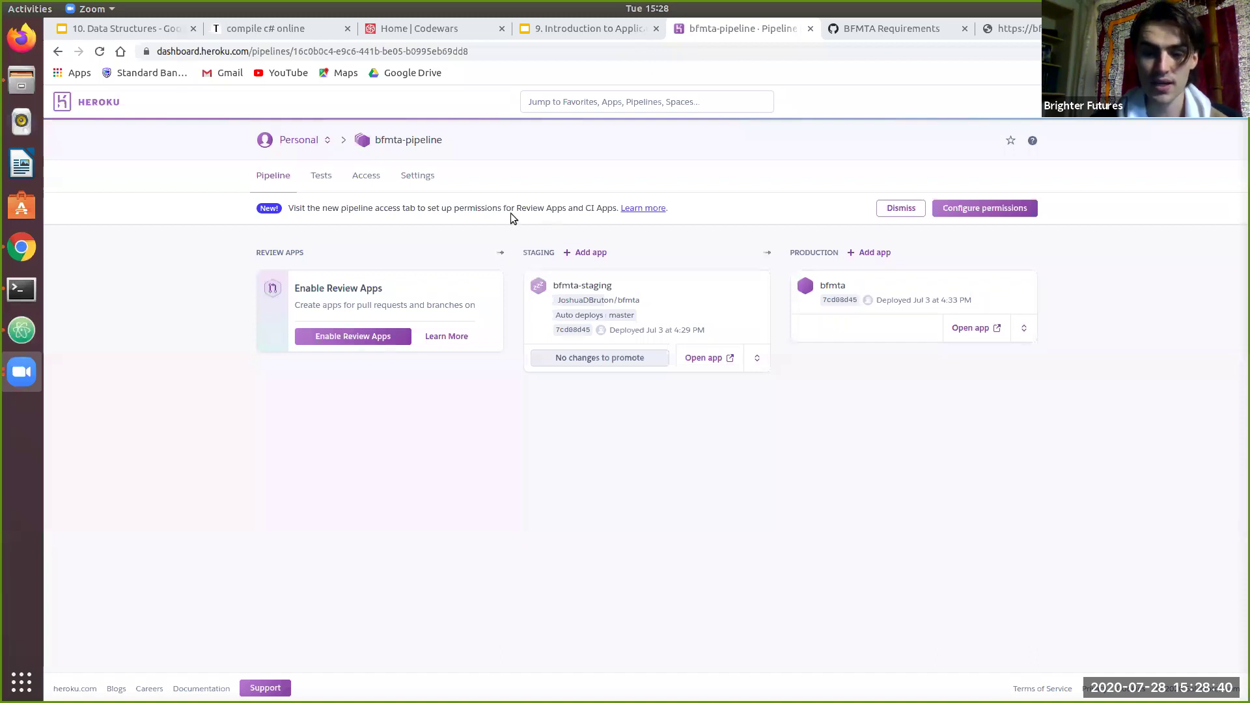
left_click(893, 40)
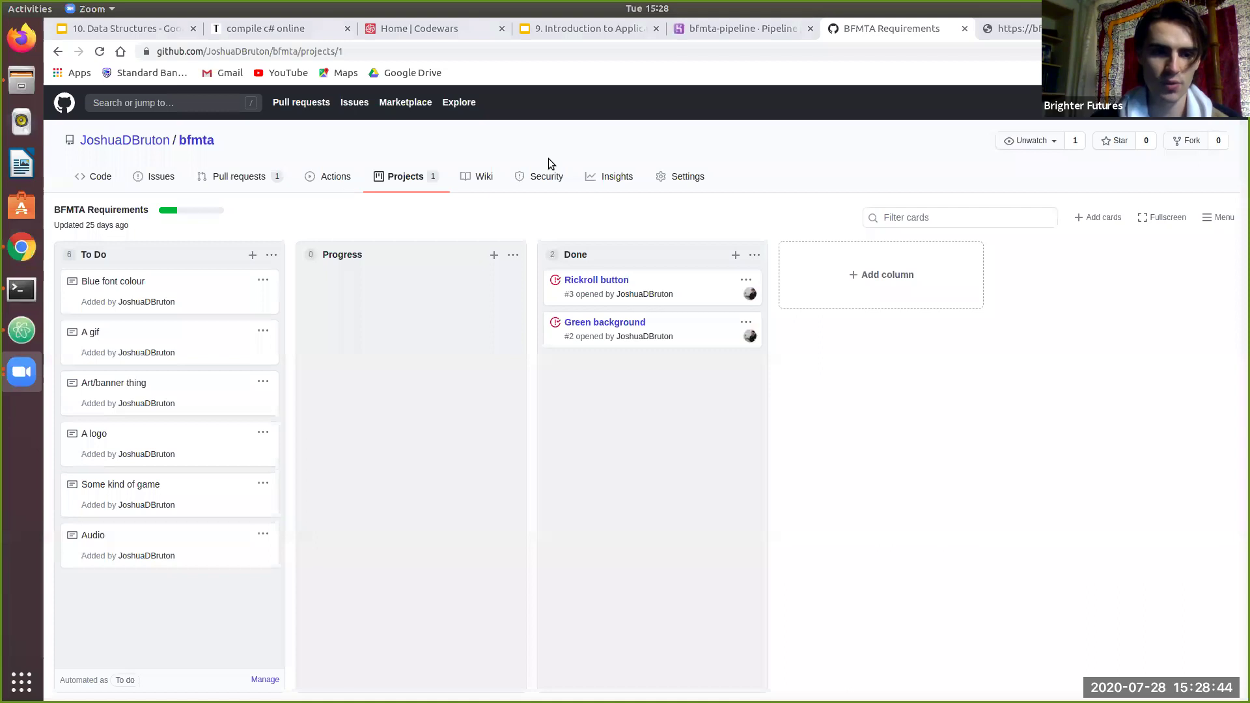
Step: Add a 'Free vbuck icon' note to the top of the To Do column
left_click(253, 255)
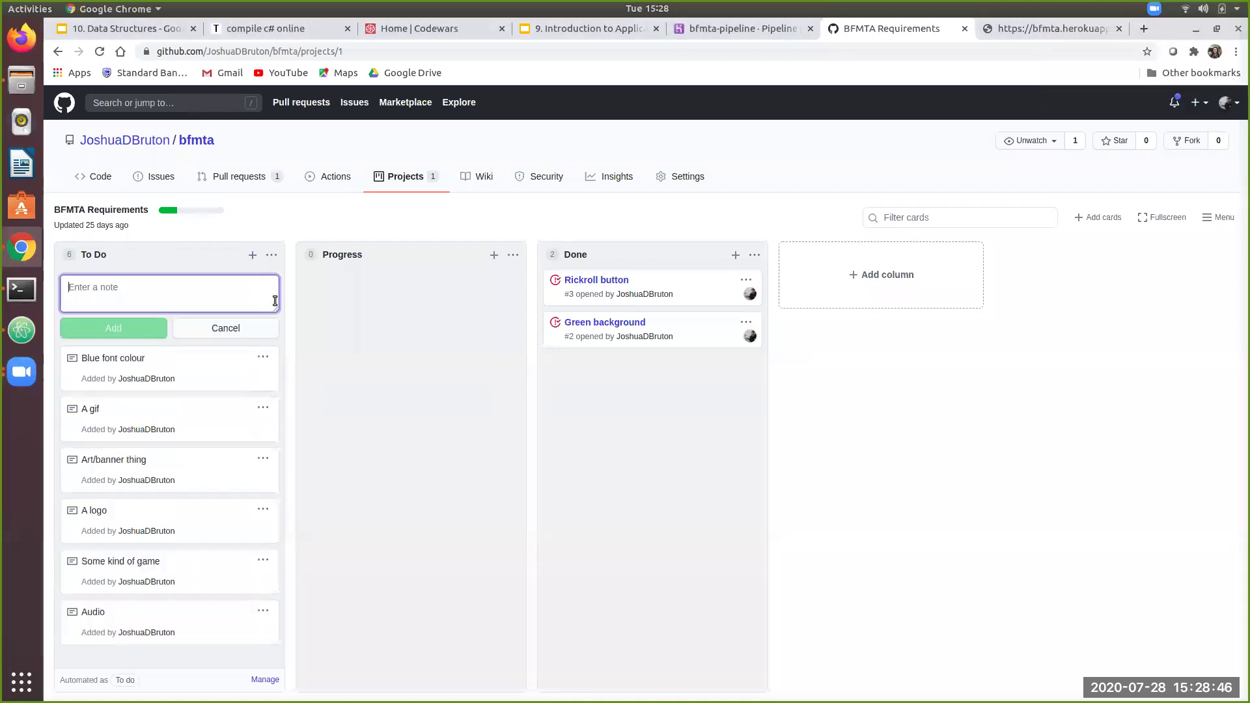
type("F")
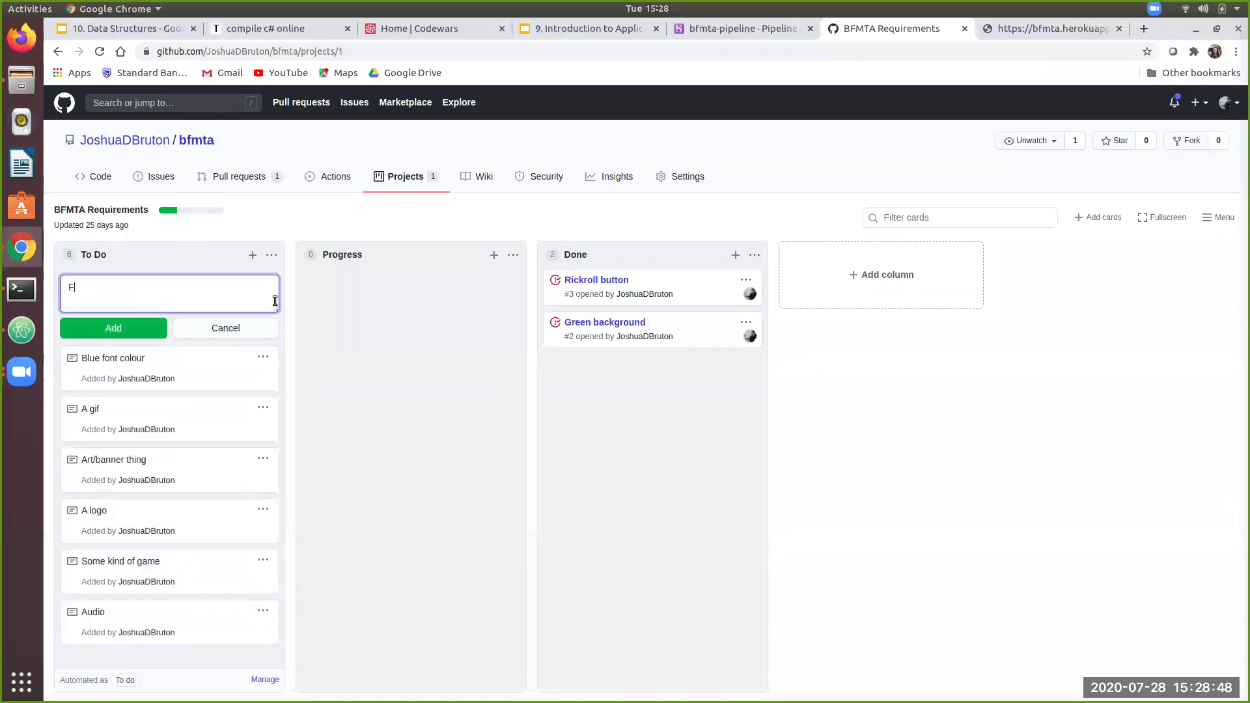
type("ree vbuck icon")
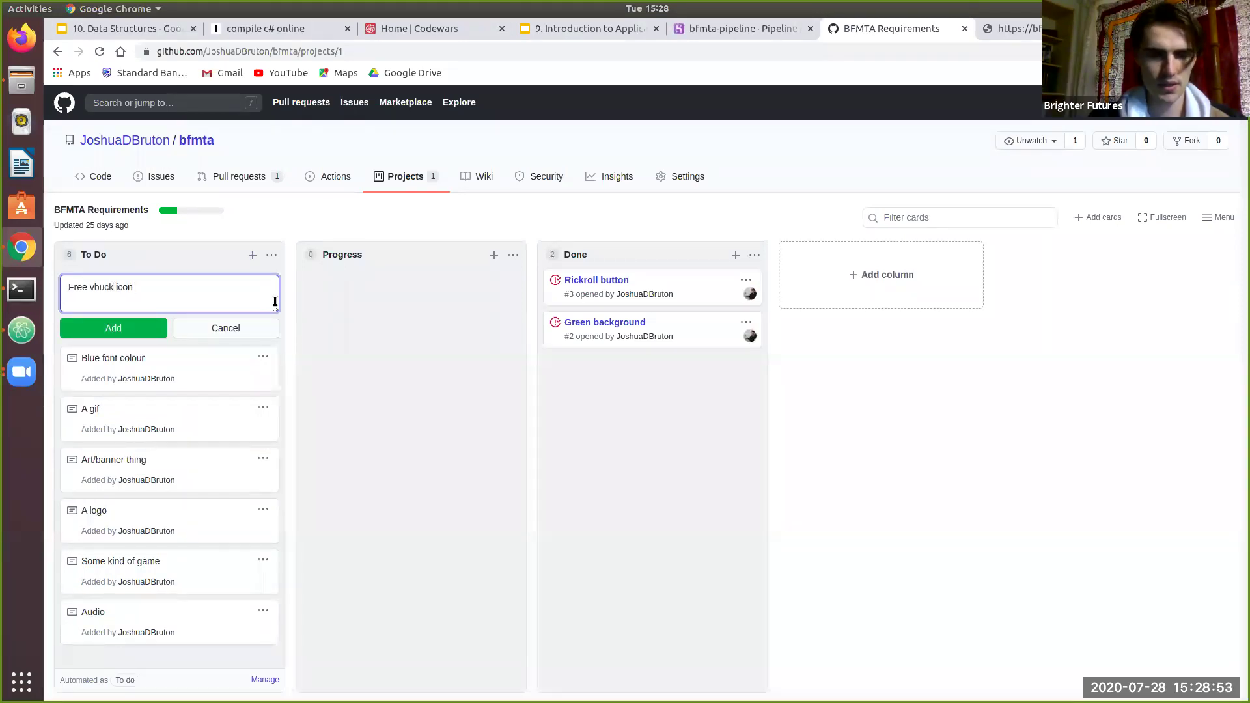
key("BackSpace")
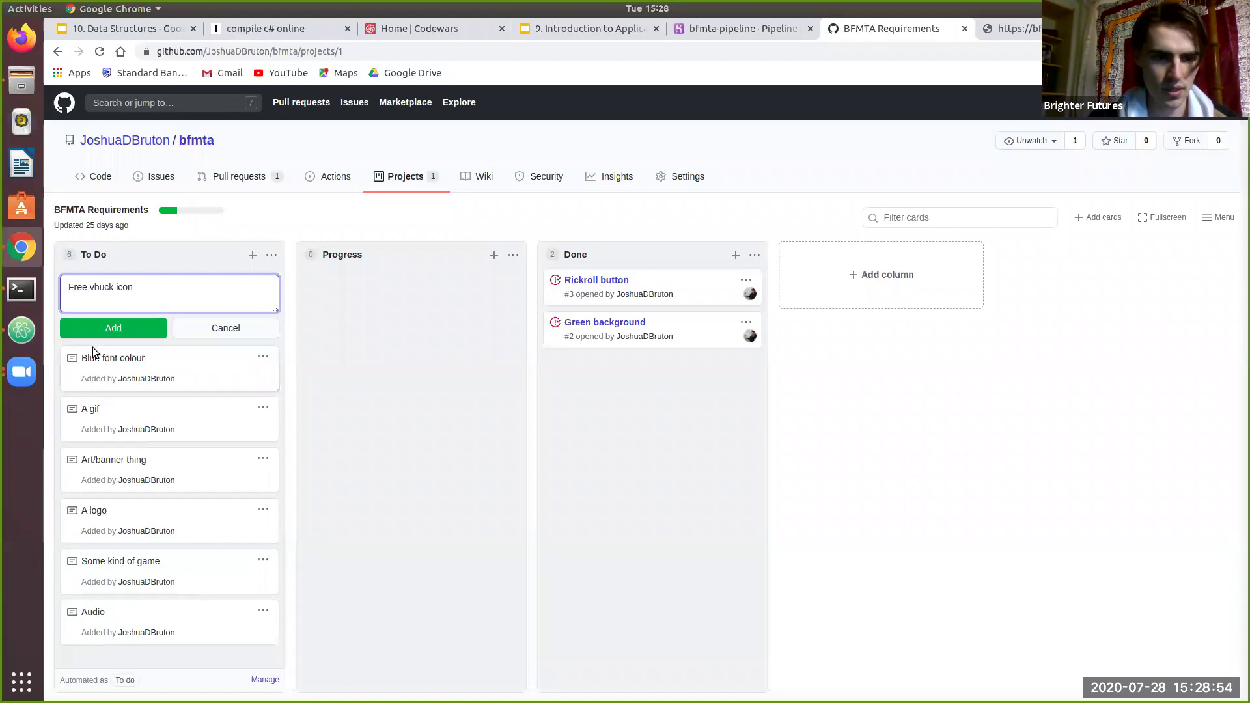
left_click(114, 326)
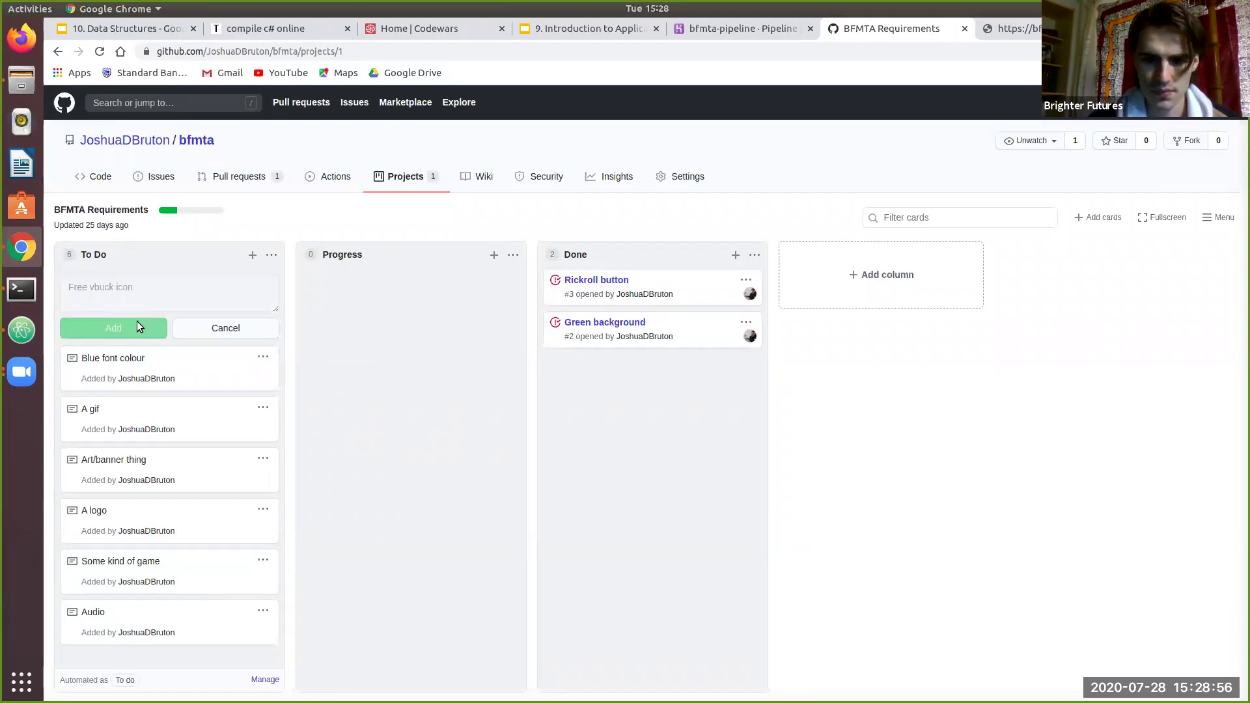
left_click(210, 332)
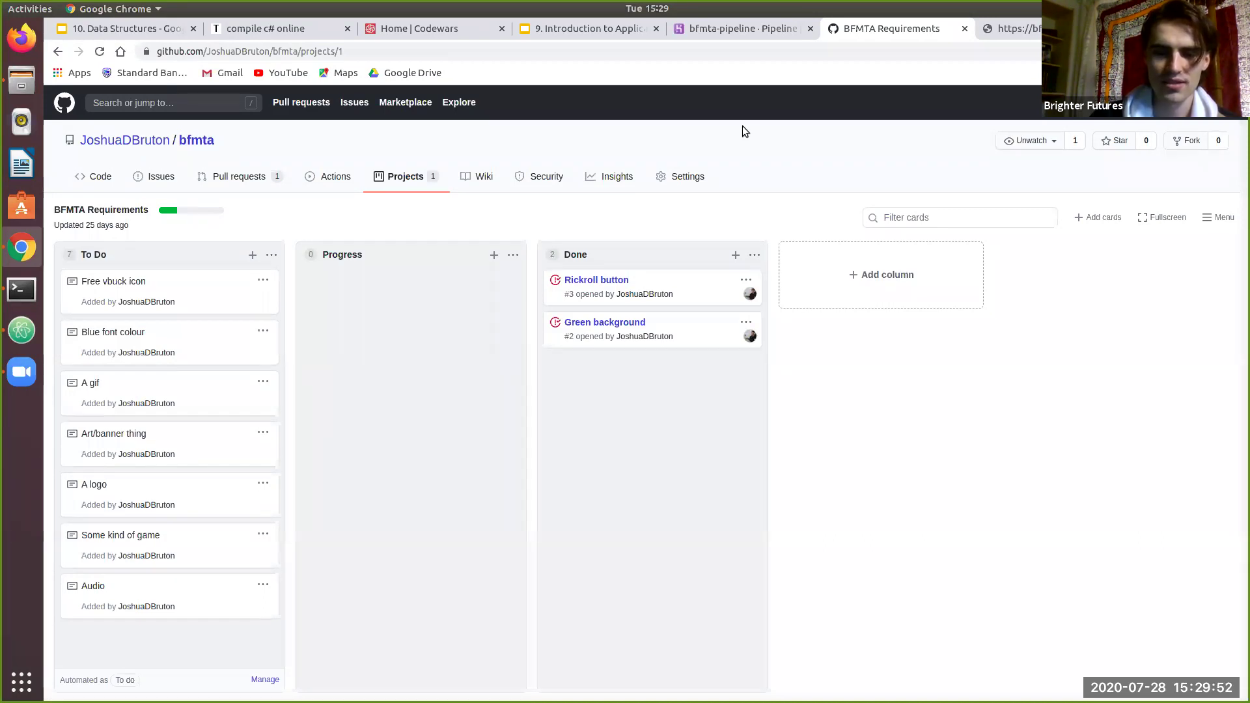
left_click(991, 21)
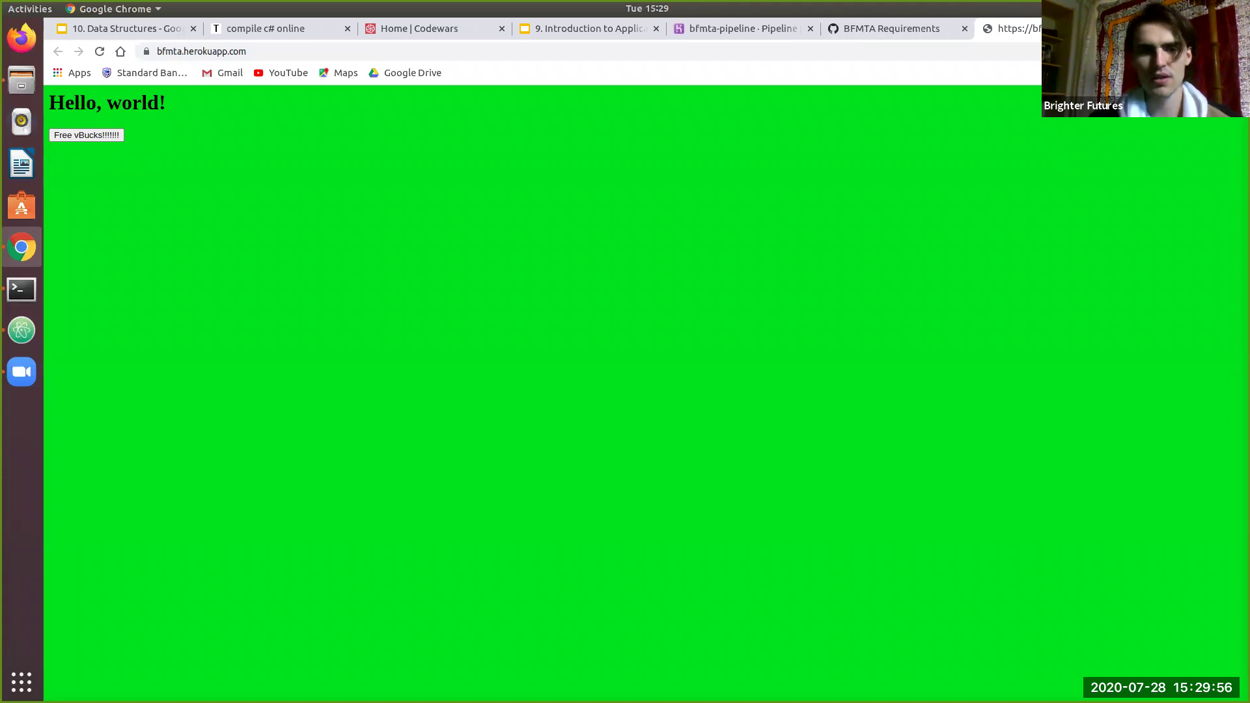
Step: Search Google Images for 'gif' in a new tab and preview the Homer Simpson GIF
key("ctrl+t")
type("gif")
key("Return")
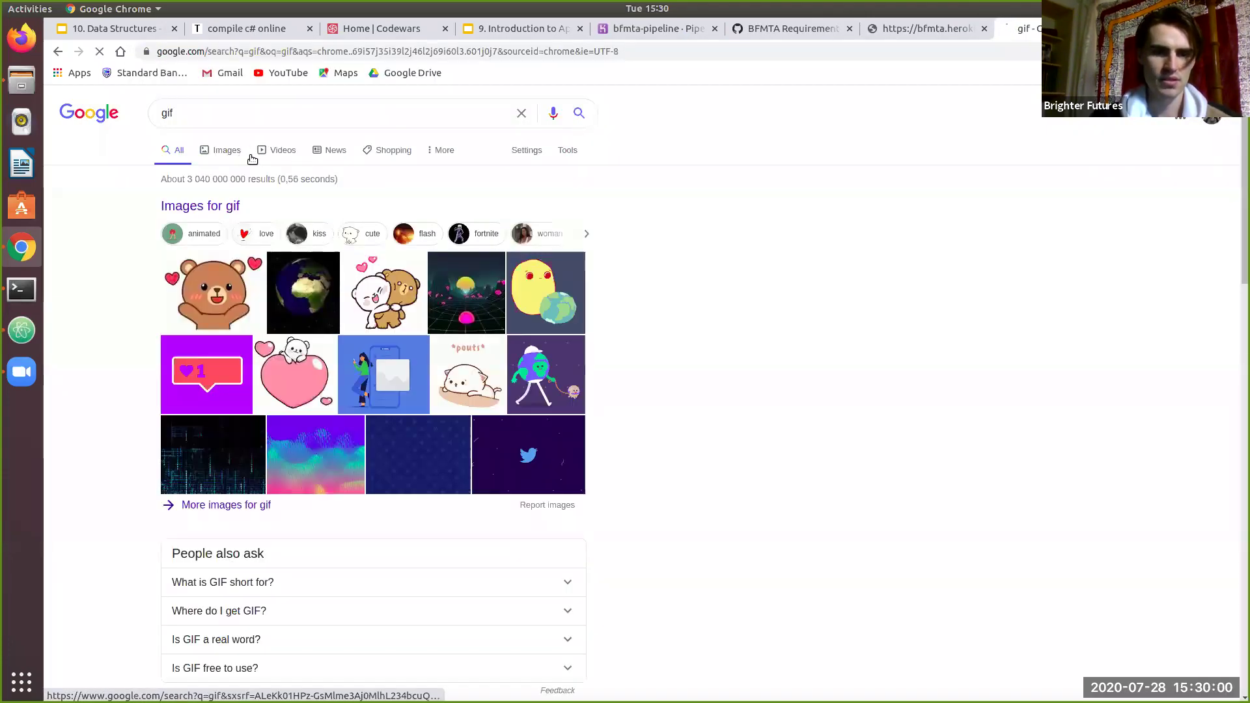
left_click(252, 159)
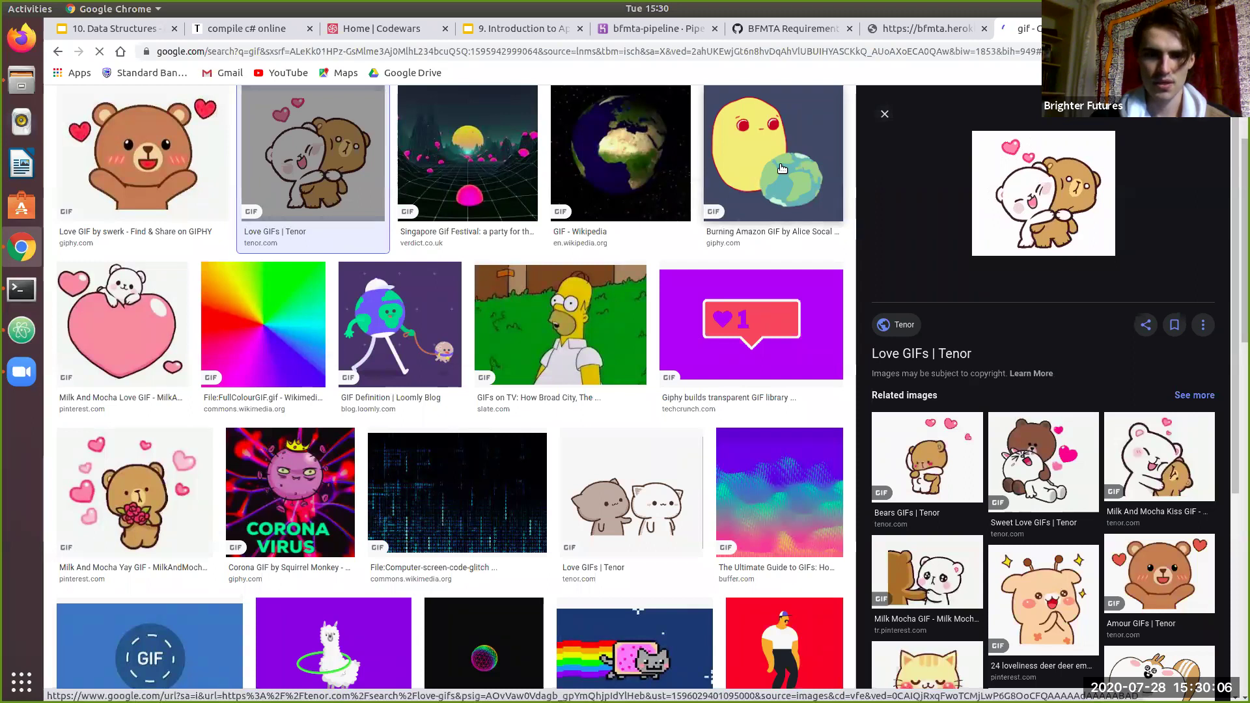
scroll(576, 243, "down", 2)
left_click(576, 243)
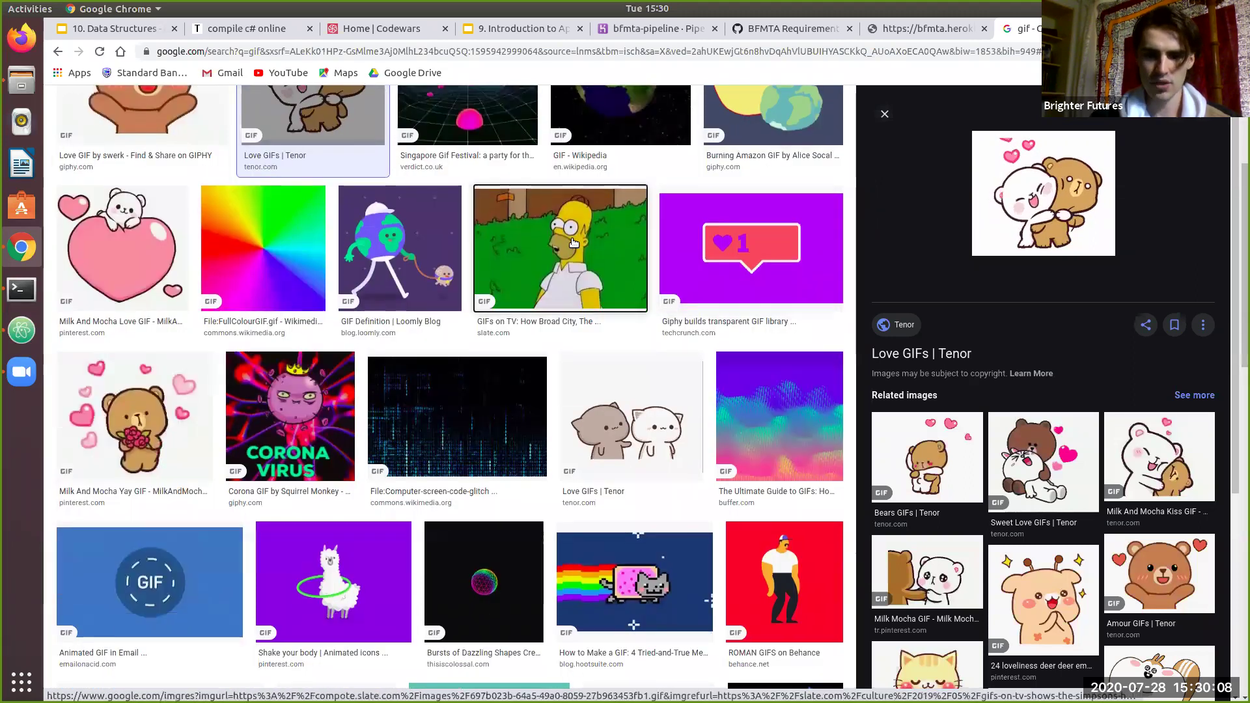
key("Escape")
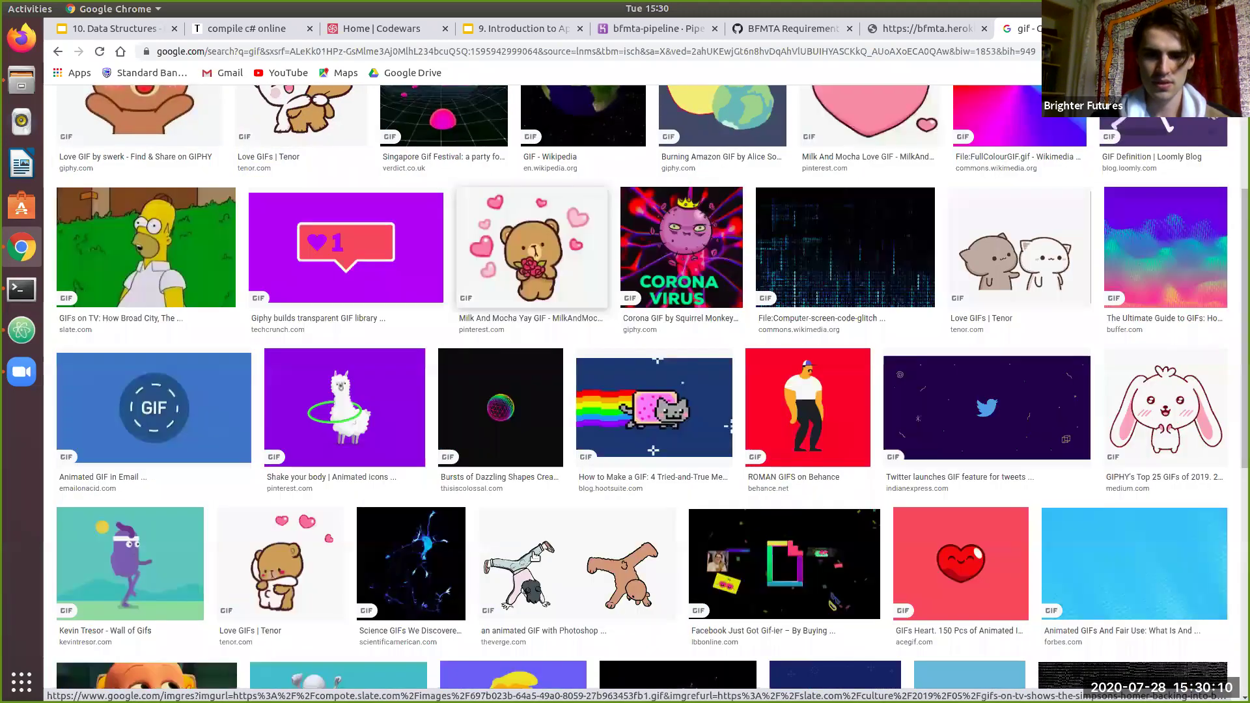
scroll(342, 252, "up", 3)
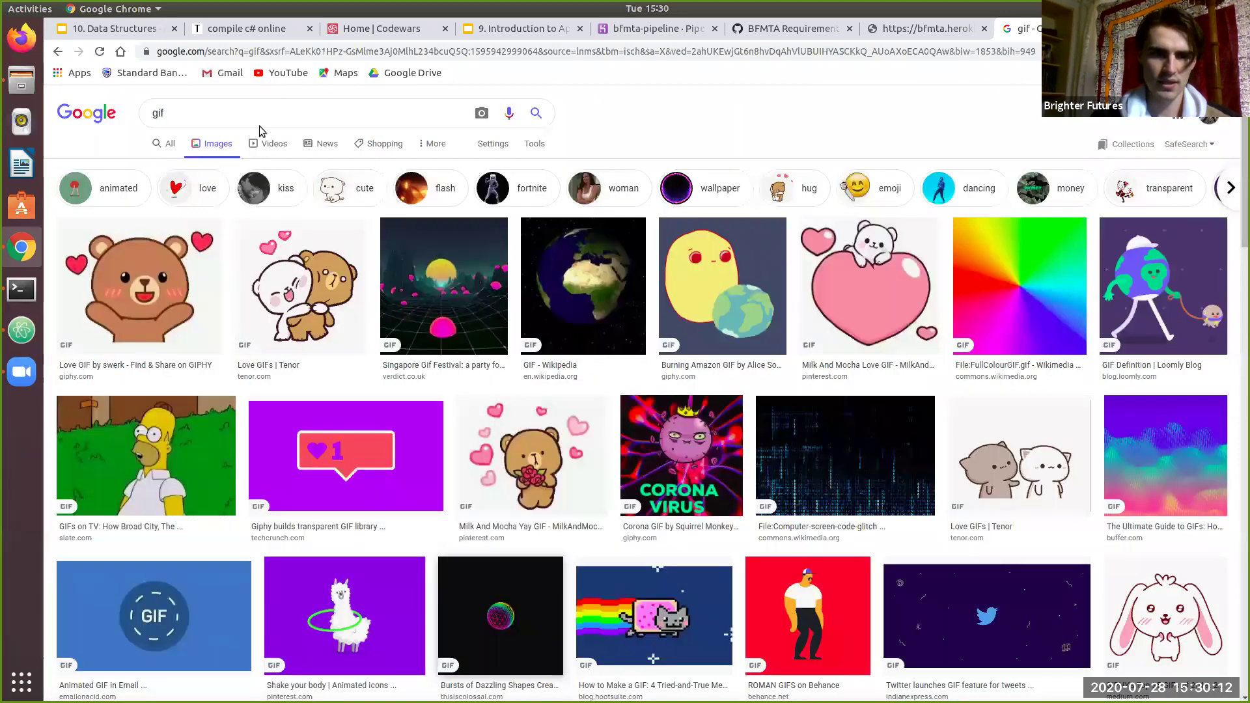
Step: Change the image search query to 'gif shrek'
left_click(263, 114)
type("h")
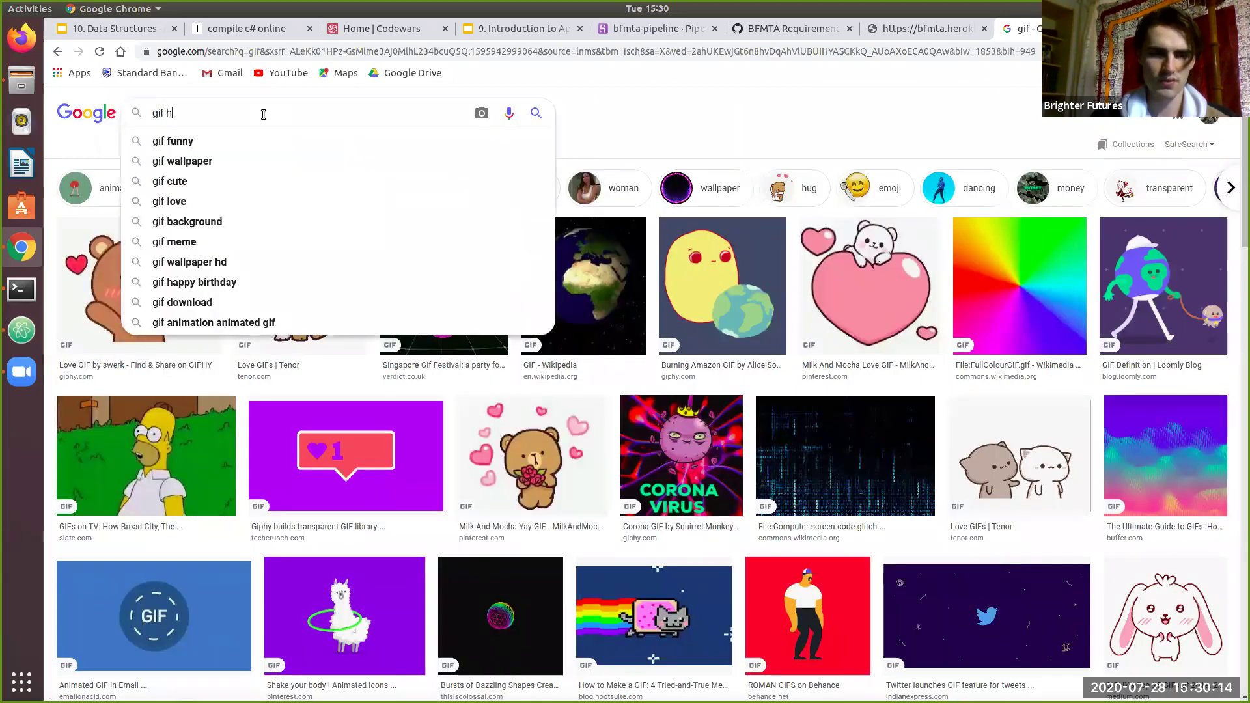
key("BackSpace")
type("shrek")
key("BackSpace")
type("c")
key("BackSpace")
type("k")
key("Return")
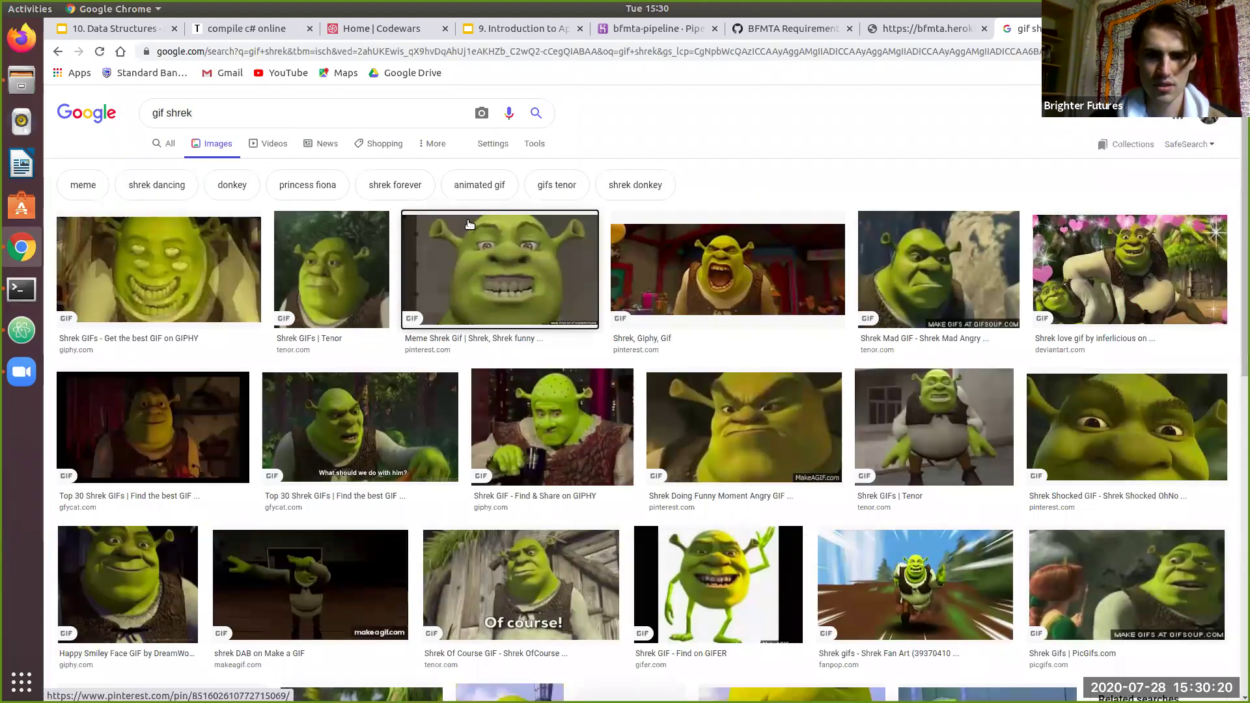
Step: Preview the Meme Shrek, Tenor, GIPHY, DeviantArt love and Top 30 Shrek GIF results
left_click(469, 225)
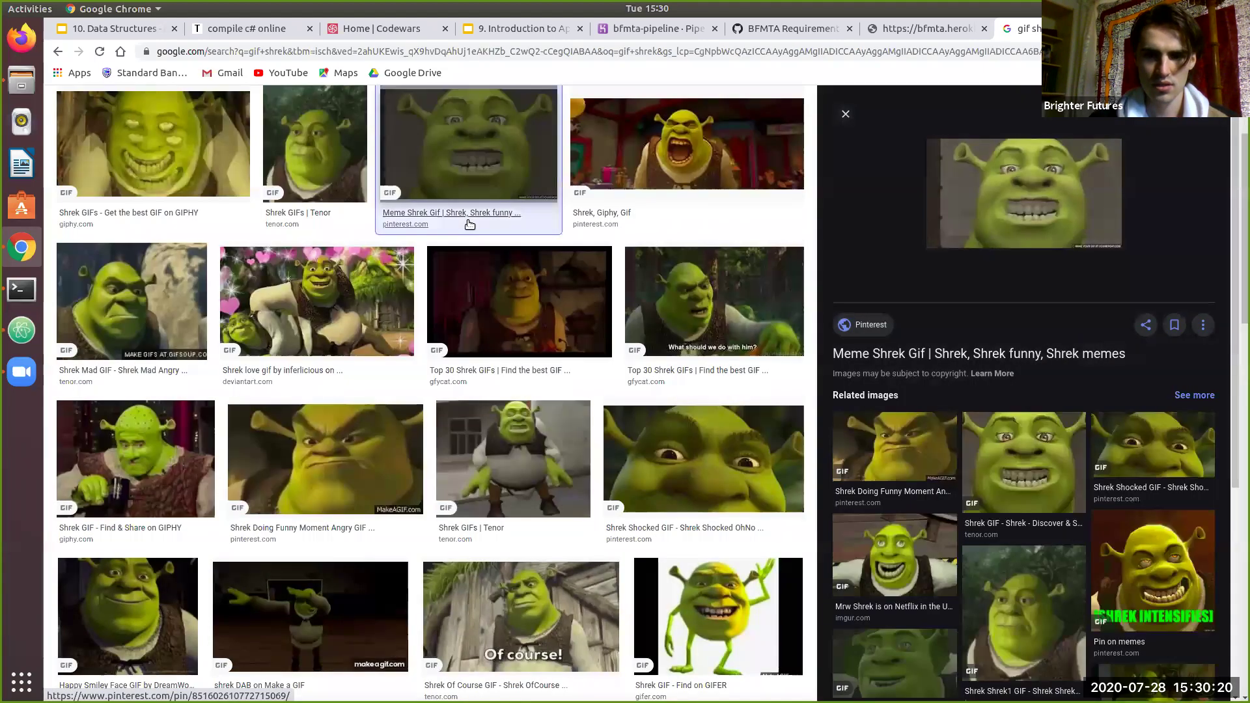
left_click(330, 163)
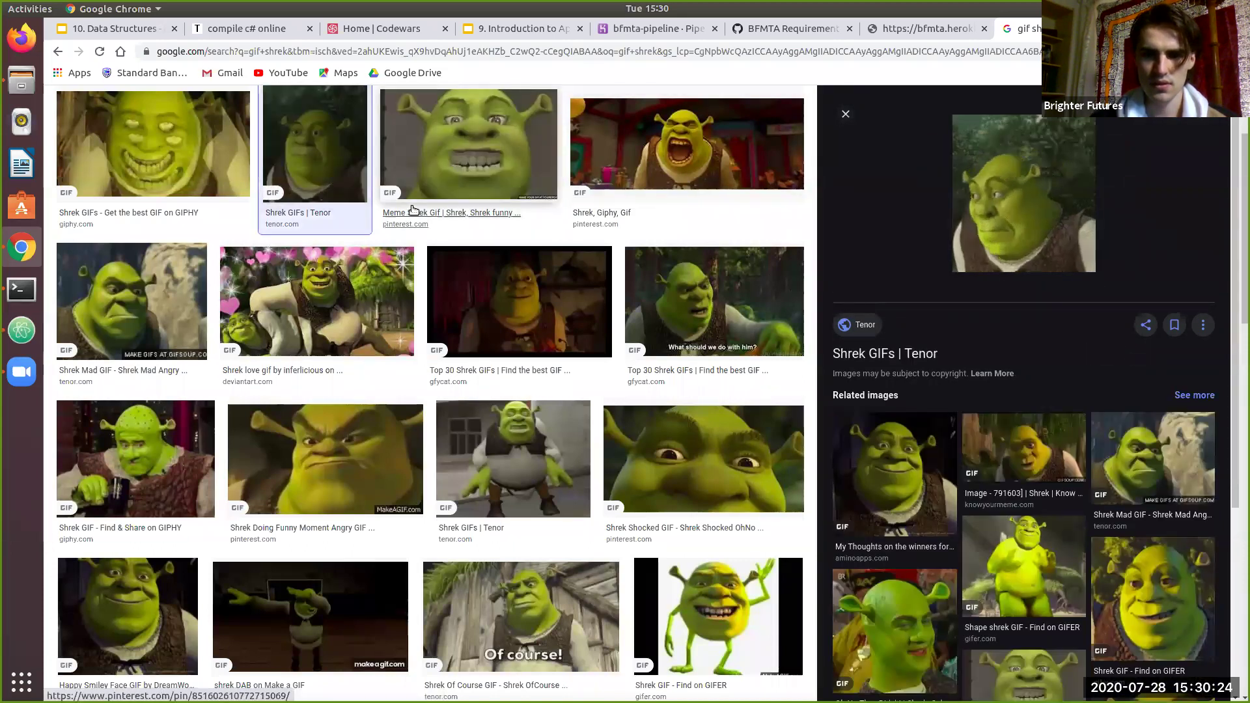
left_click(237, 136)
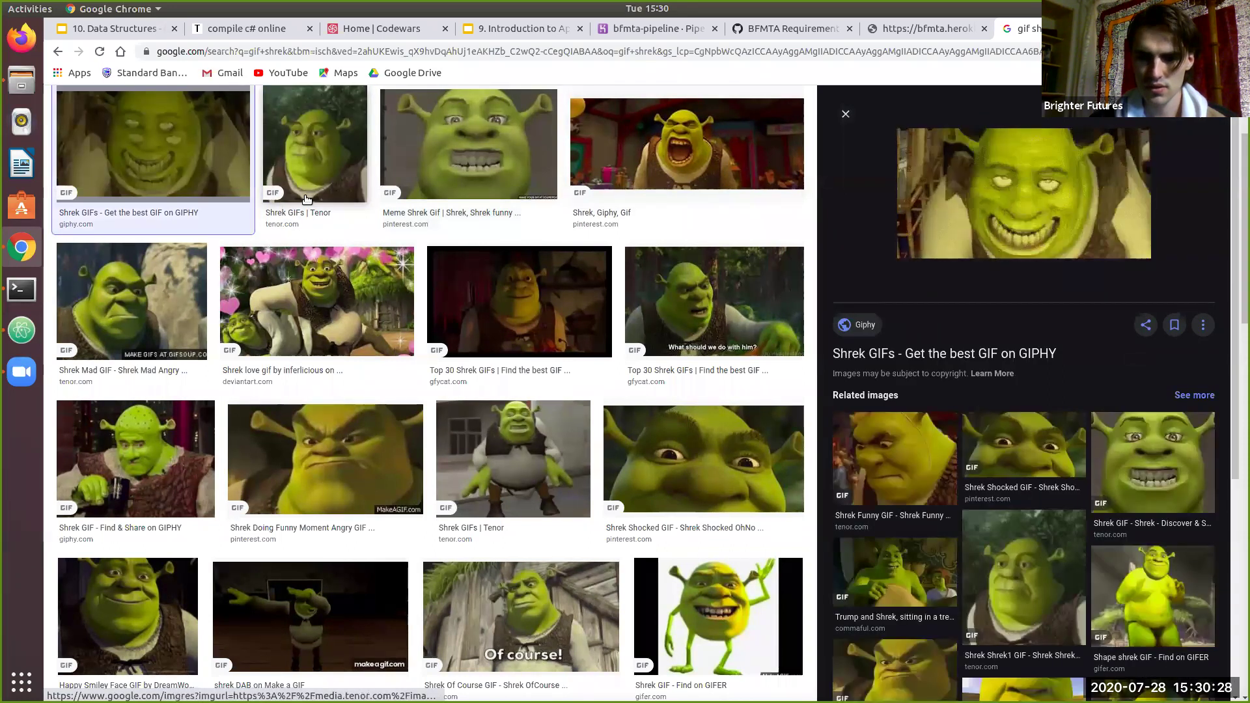
scroll(306, 199, "up", 3)
scroll(306, 199, "down", 3)
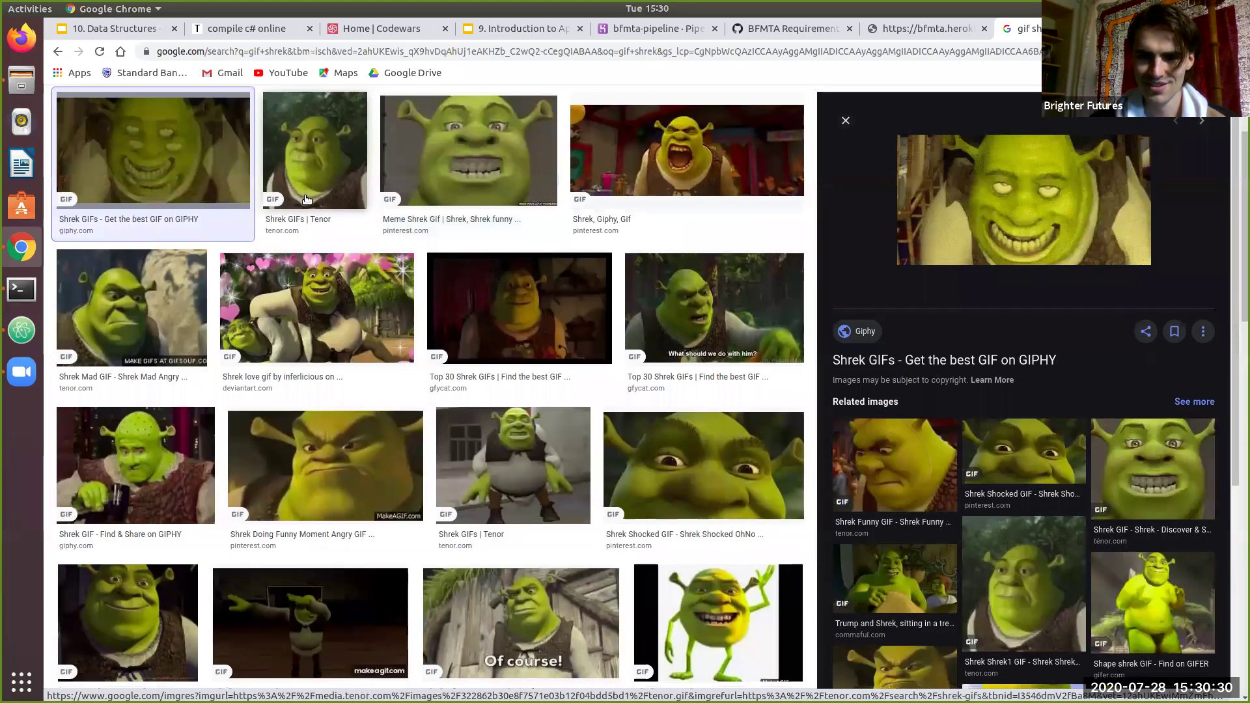
scroll(306, 199, "down", 2)
left_click(354, 254)
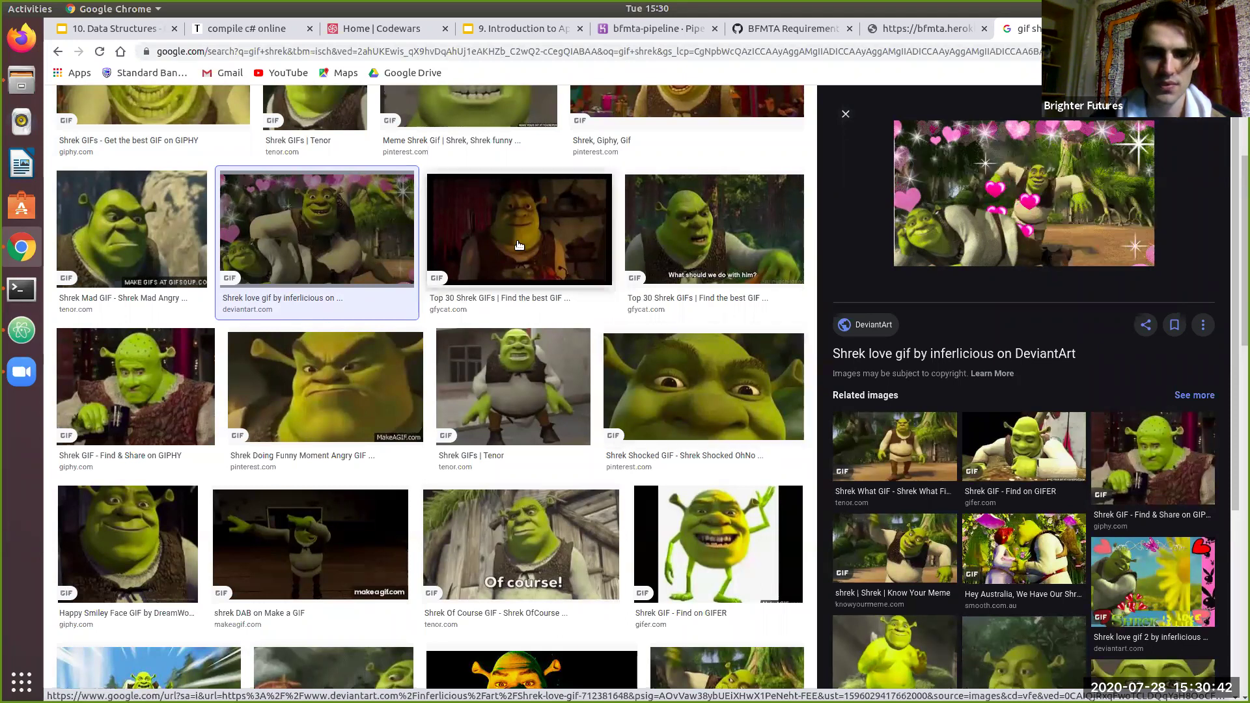
left_click(582, 256)
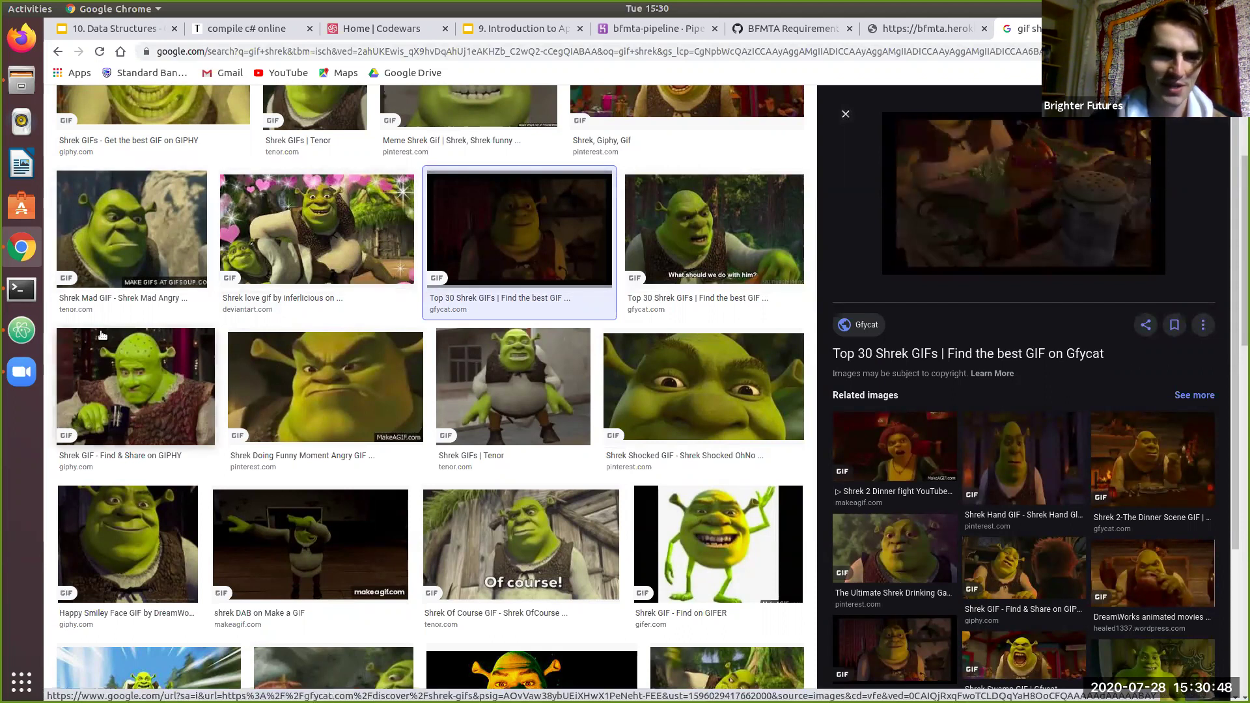
Step: Preview more Shrek GIFs (Angry, Shocked, Of Course, DAB, Ogre dance), ending on Happy Smiley Face
left_click(120, 389)
left_click(404, 389)
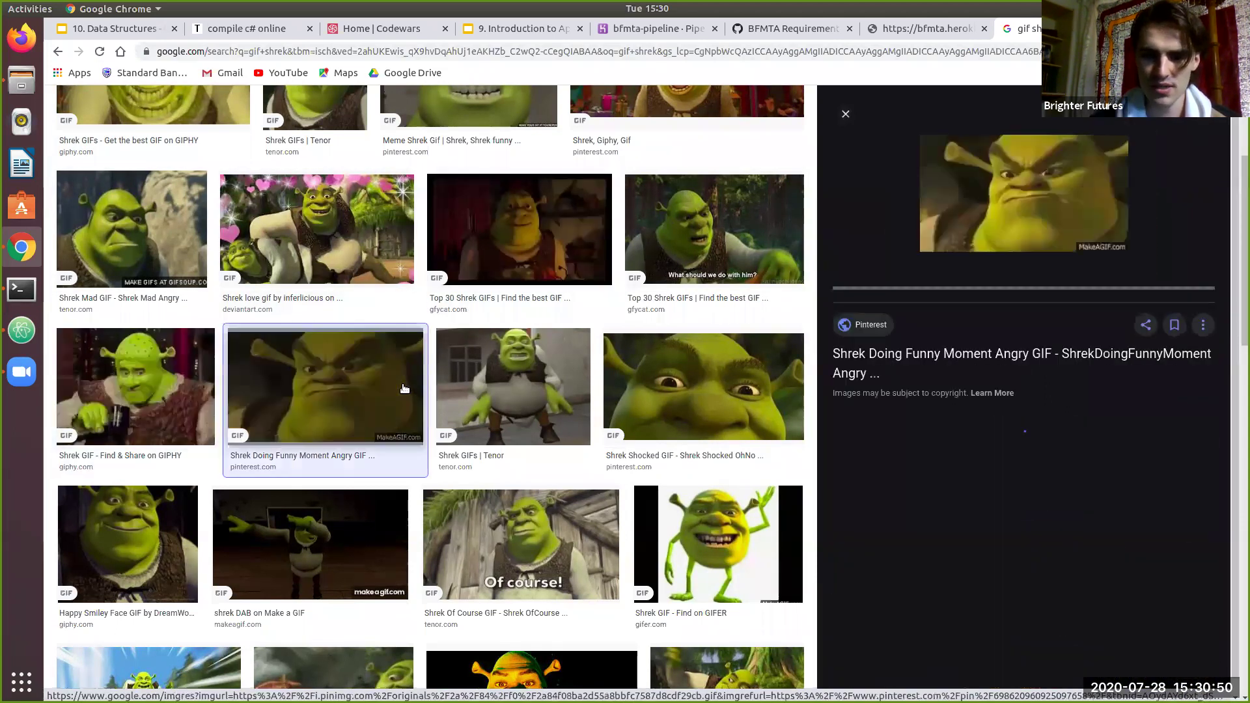
scroll(404, 389, "down", 2)
left_click(644, 290)
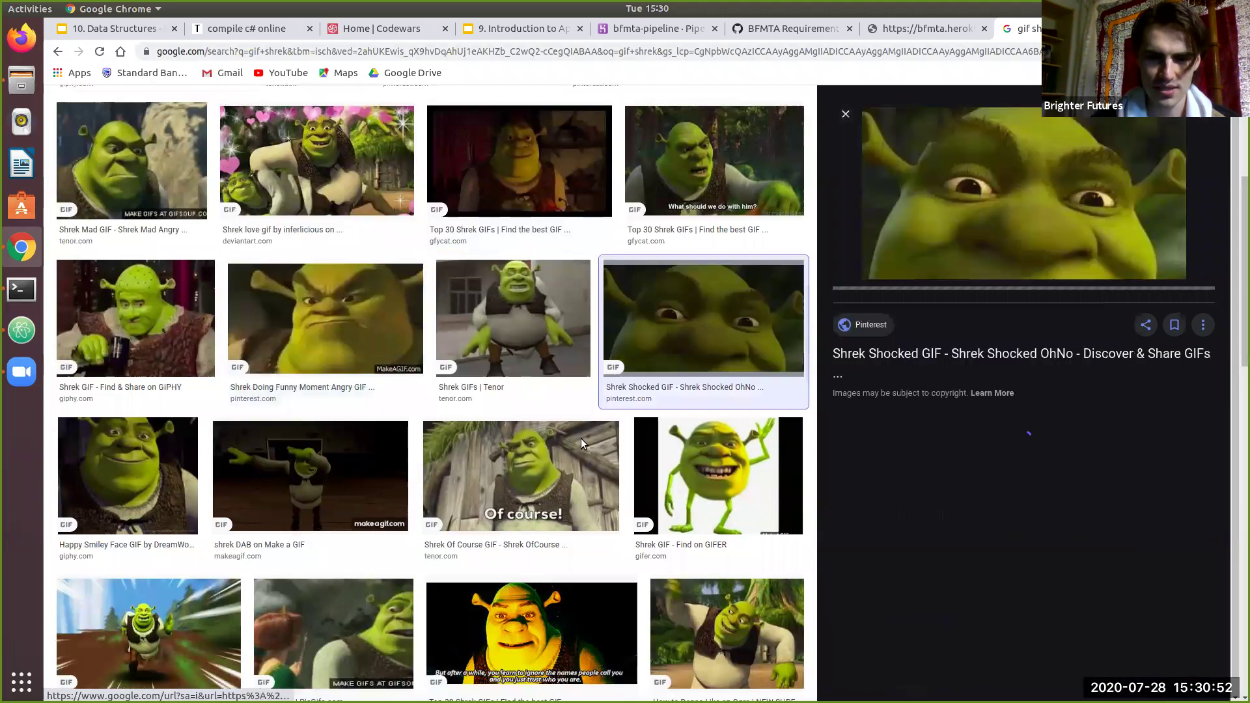
left_click(527, 512)
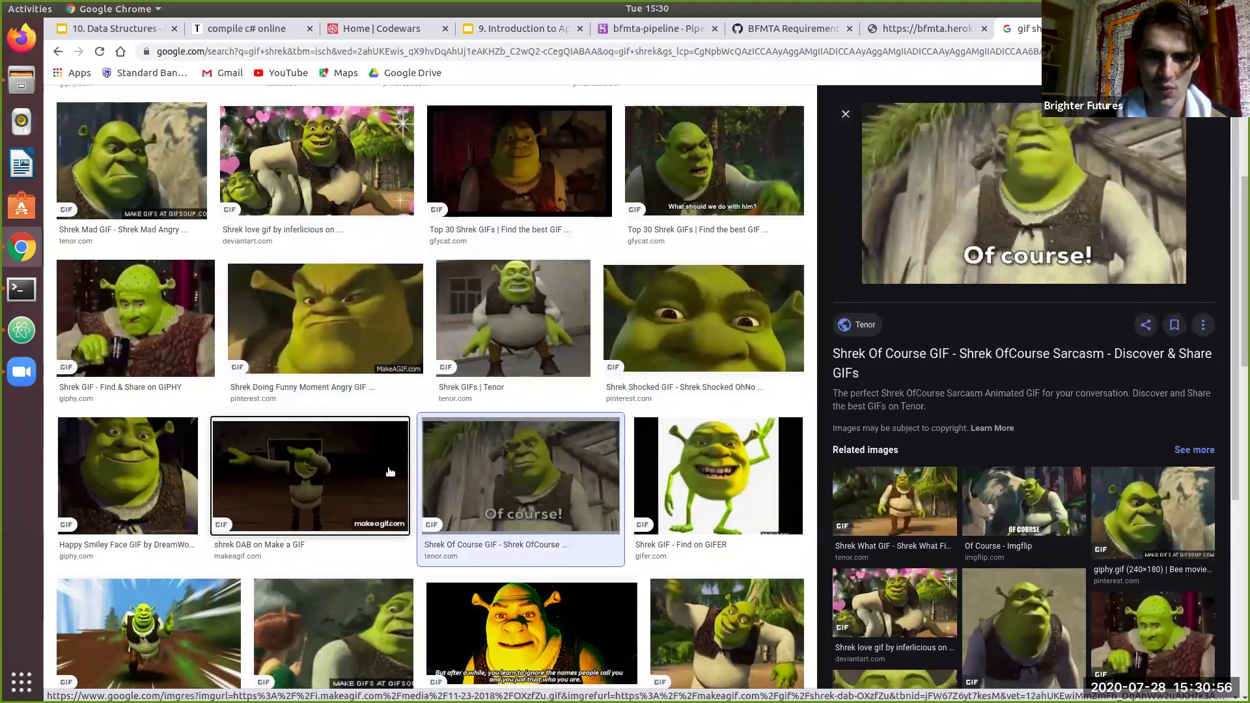
left_click(345, 466)
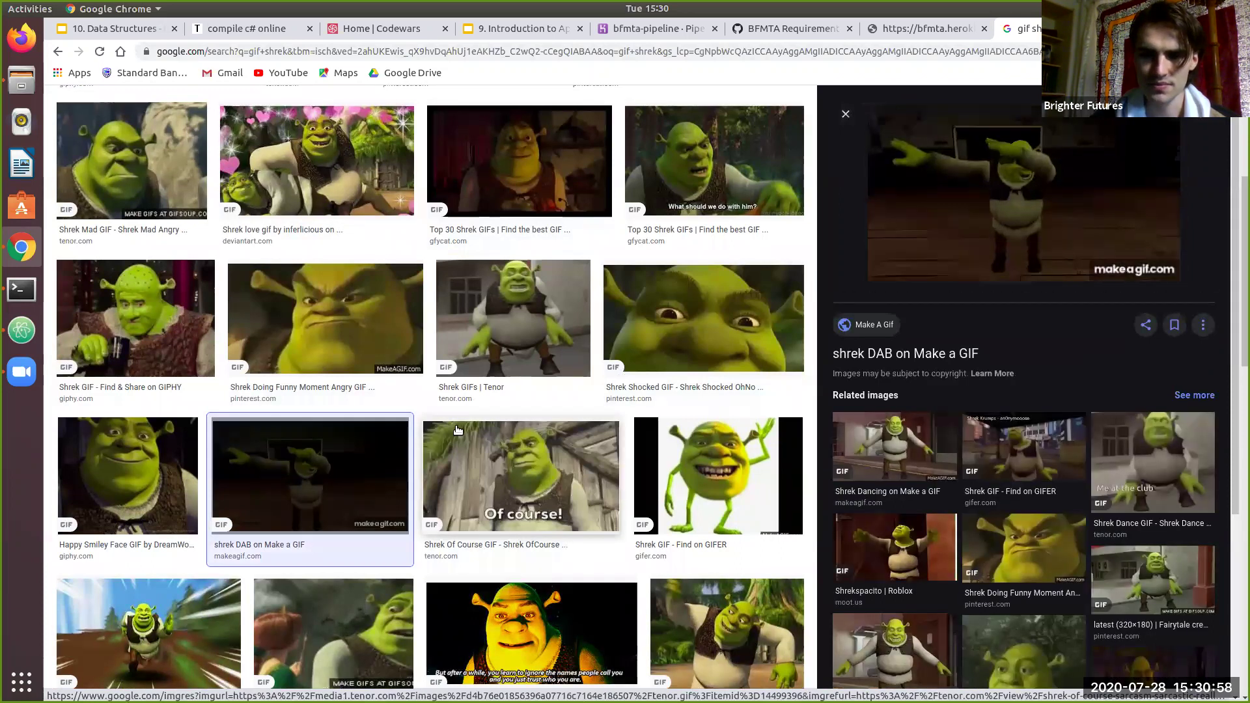
scroll(458, 430, "down", 4)
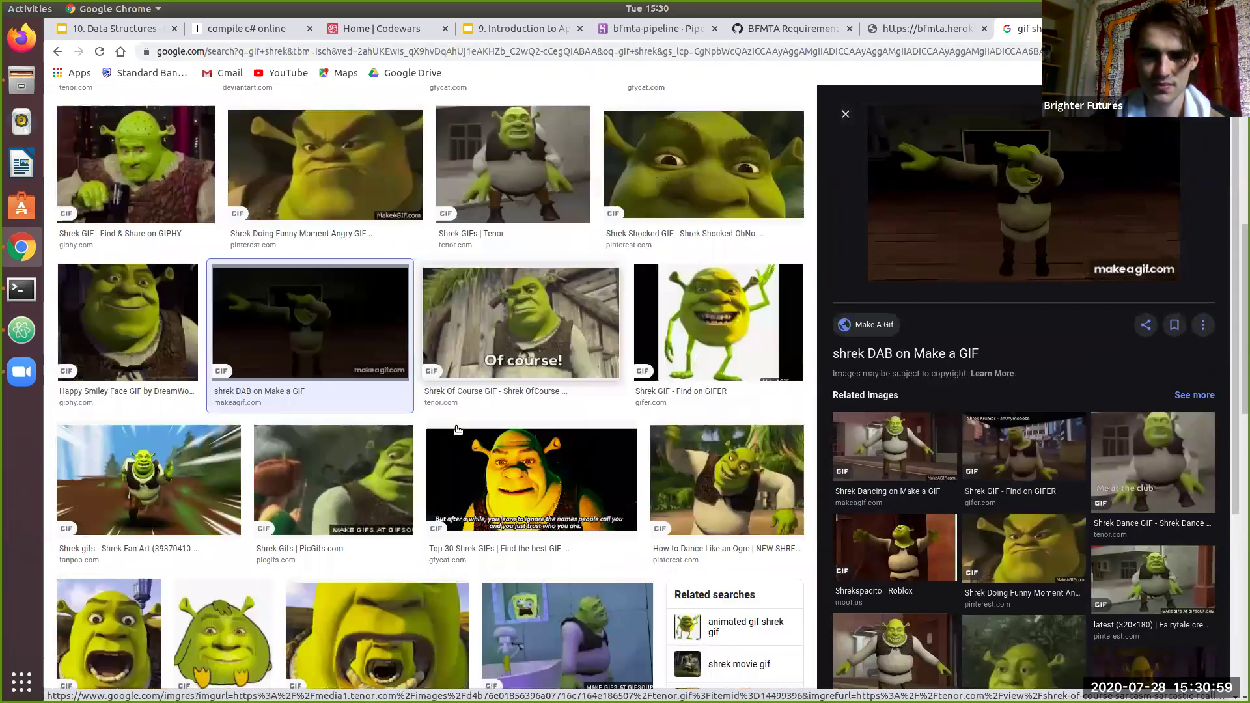
left_click(708, 466)
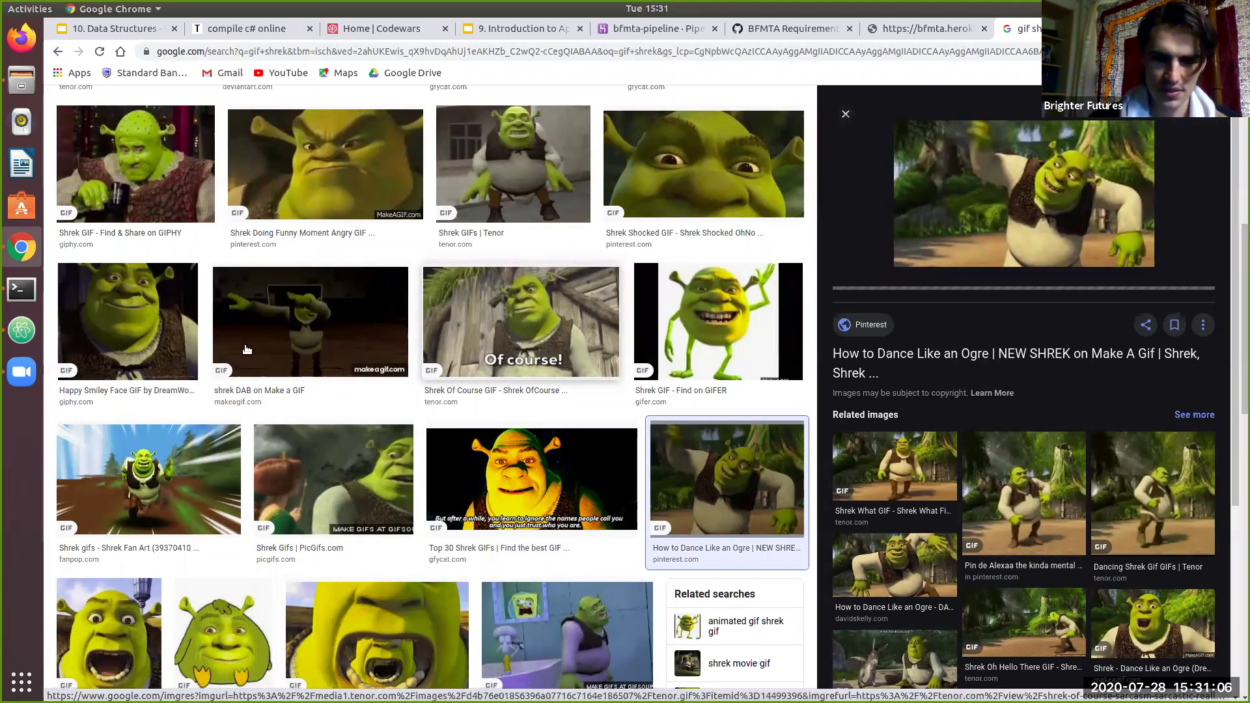
left_click(130, 339)
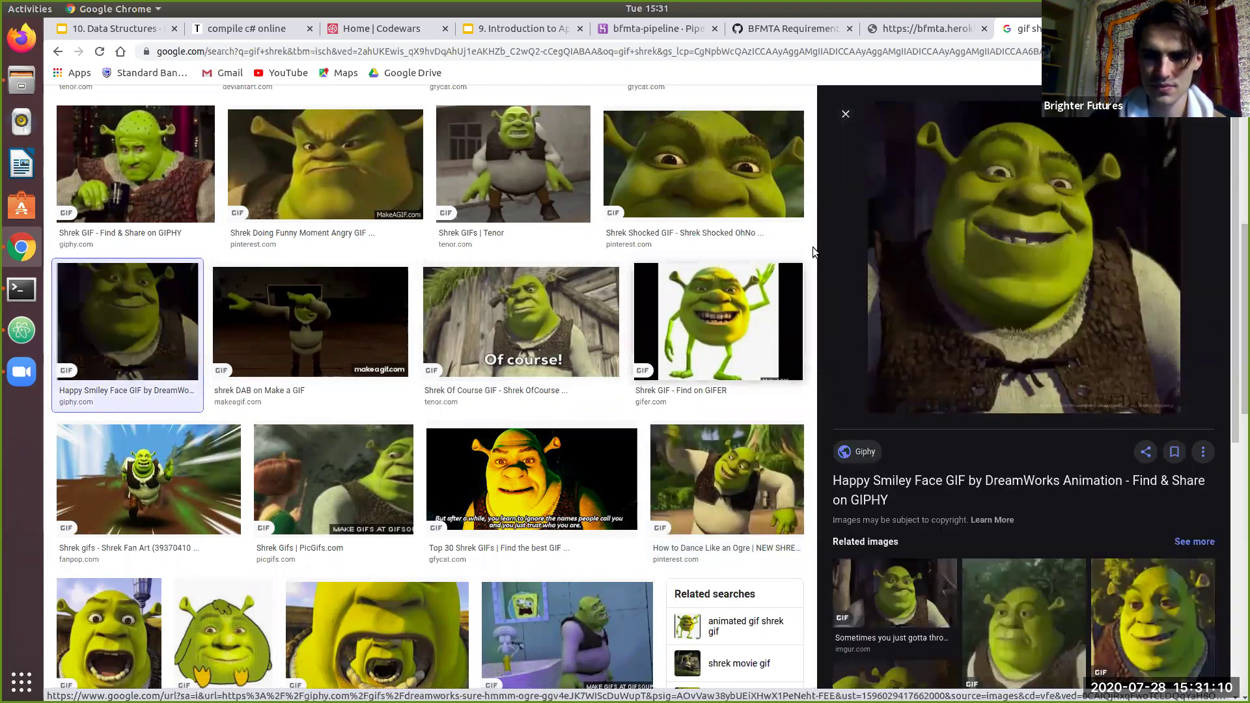
Step: Start saving the previewed Shrek GIF and browse through Desktop, Web-Dev and the bfmta folders
right_click(975, 208)
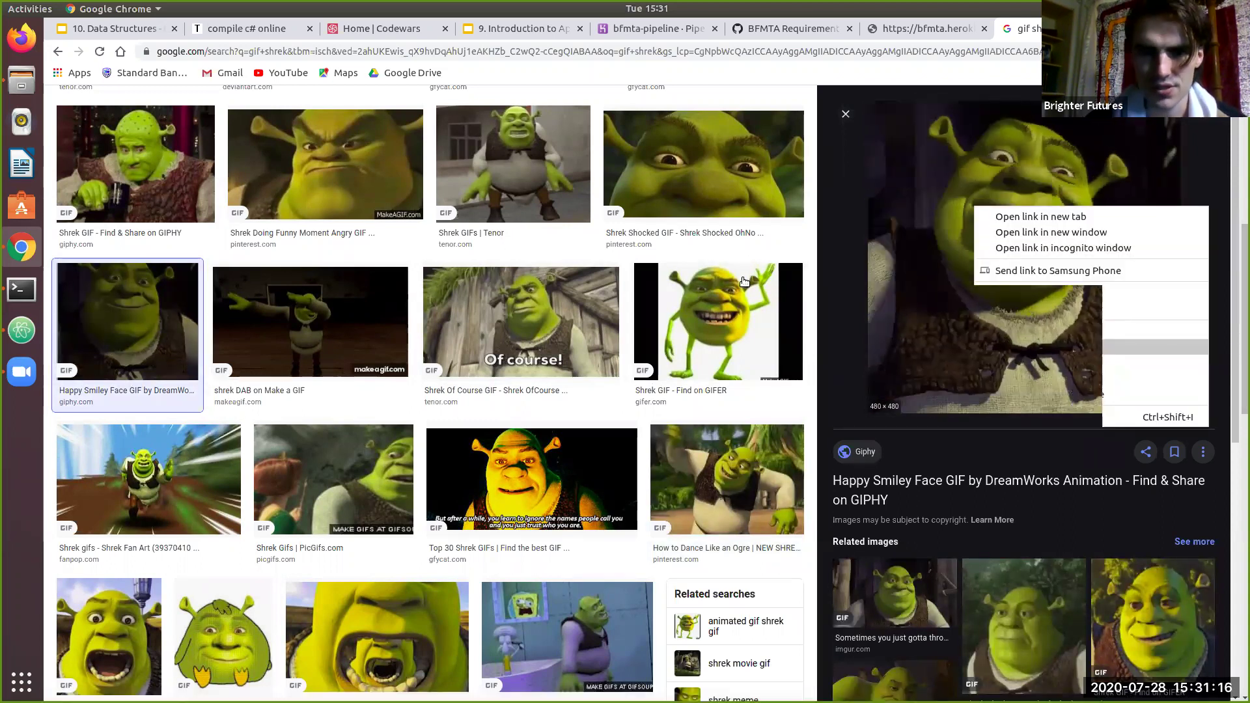
left_click(998, 351)
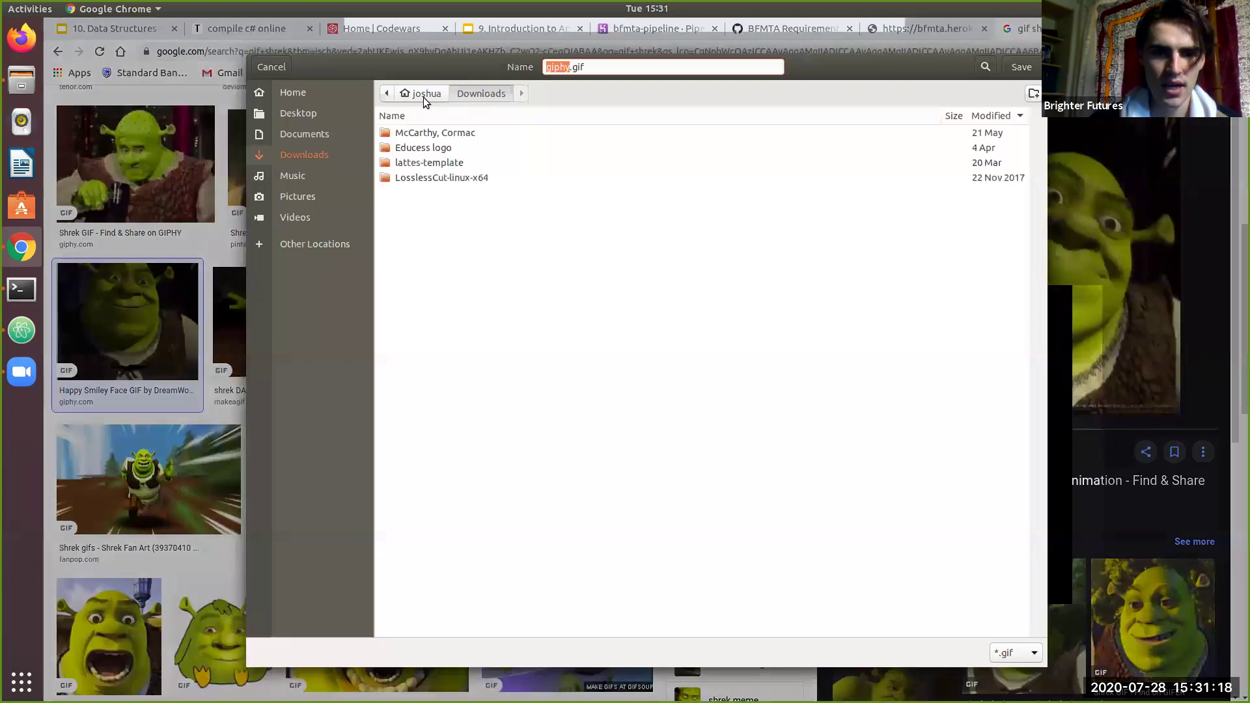
left_click(424, 97)
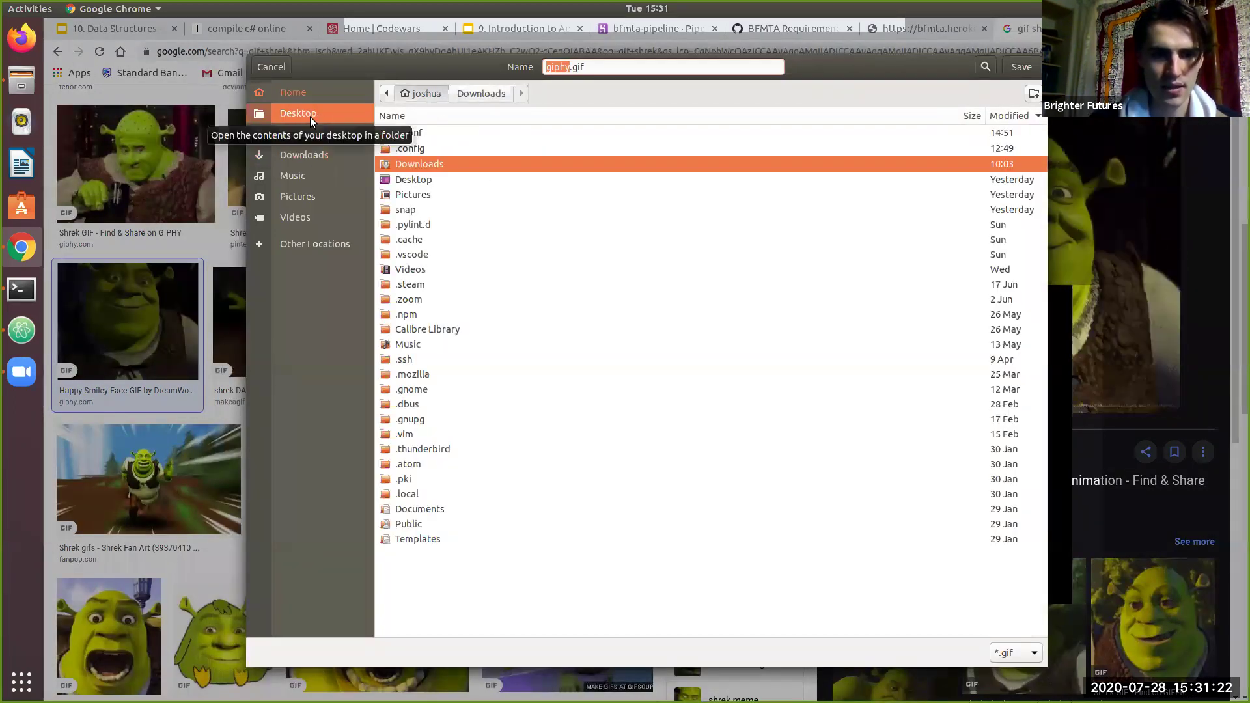
left_click(341, 115)
double_click(410, 133)
double_click(409, 155)
double_click(403, 162)
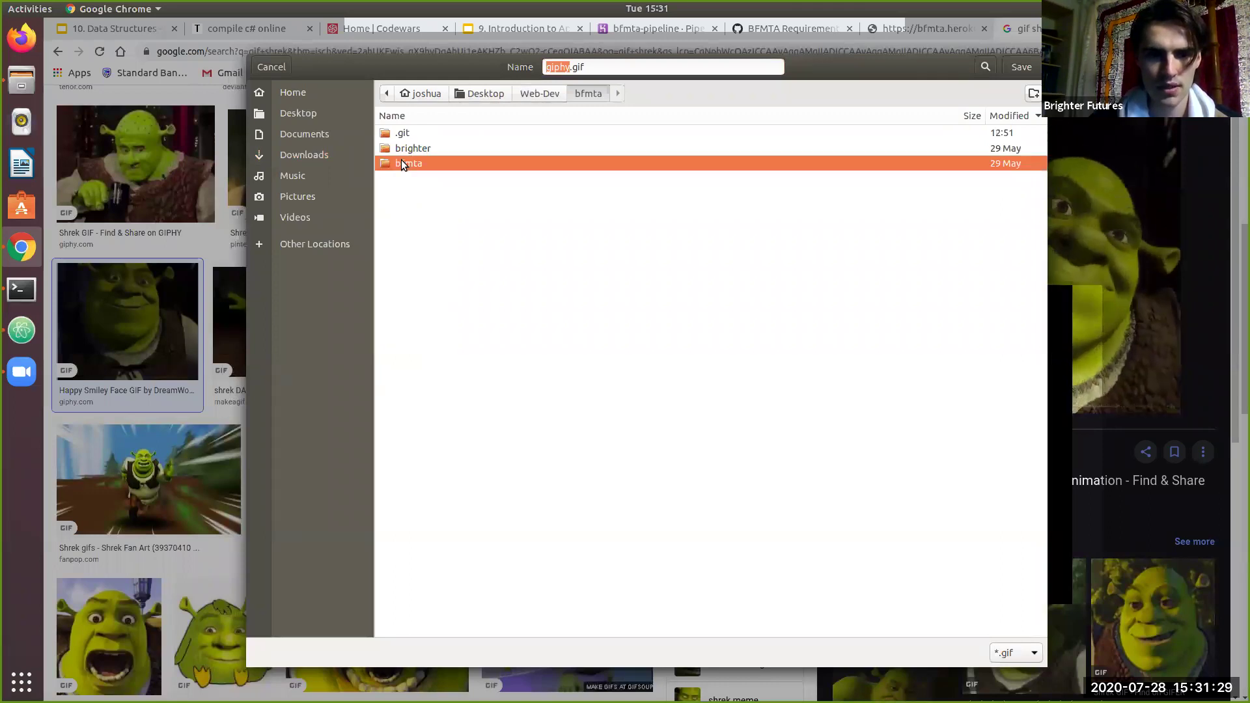
Step: Save the GIF as shrek.gif in the bfmta project folder and close the image search tab
left_click(592, 95)
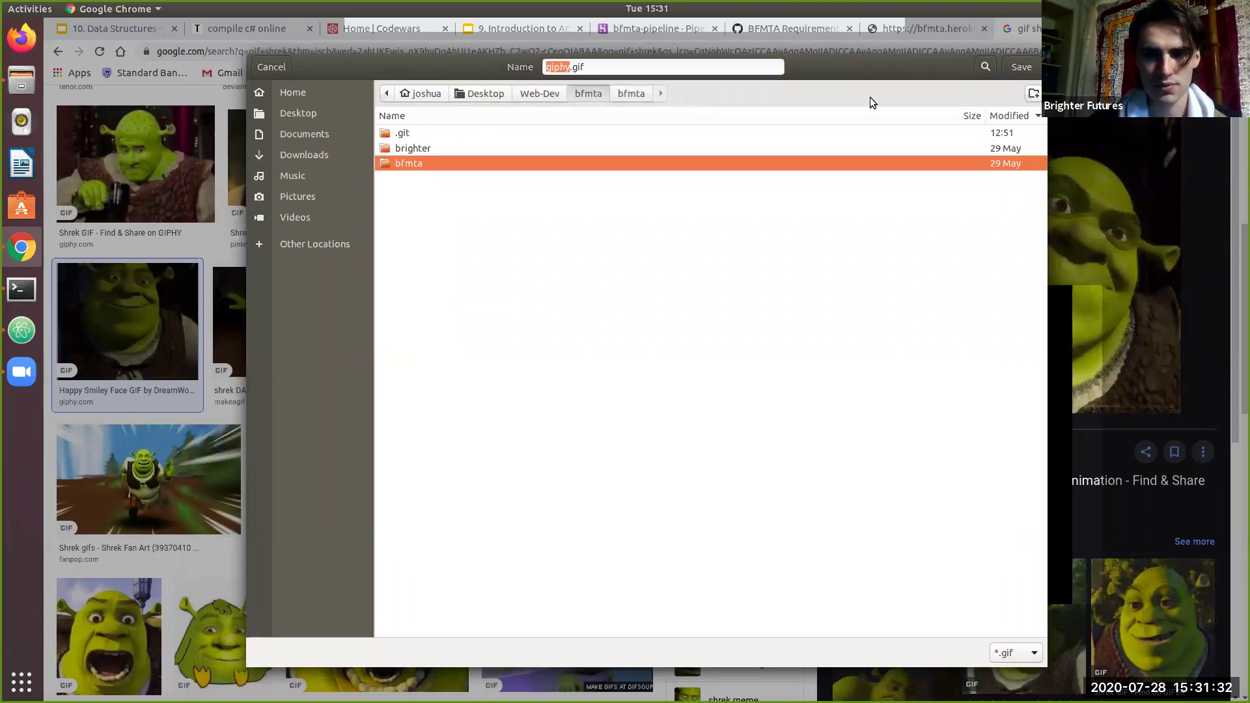
left_click(550, 95)
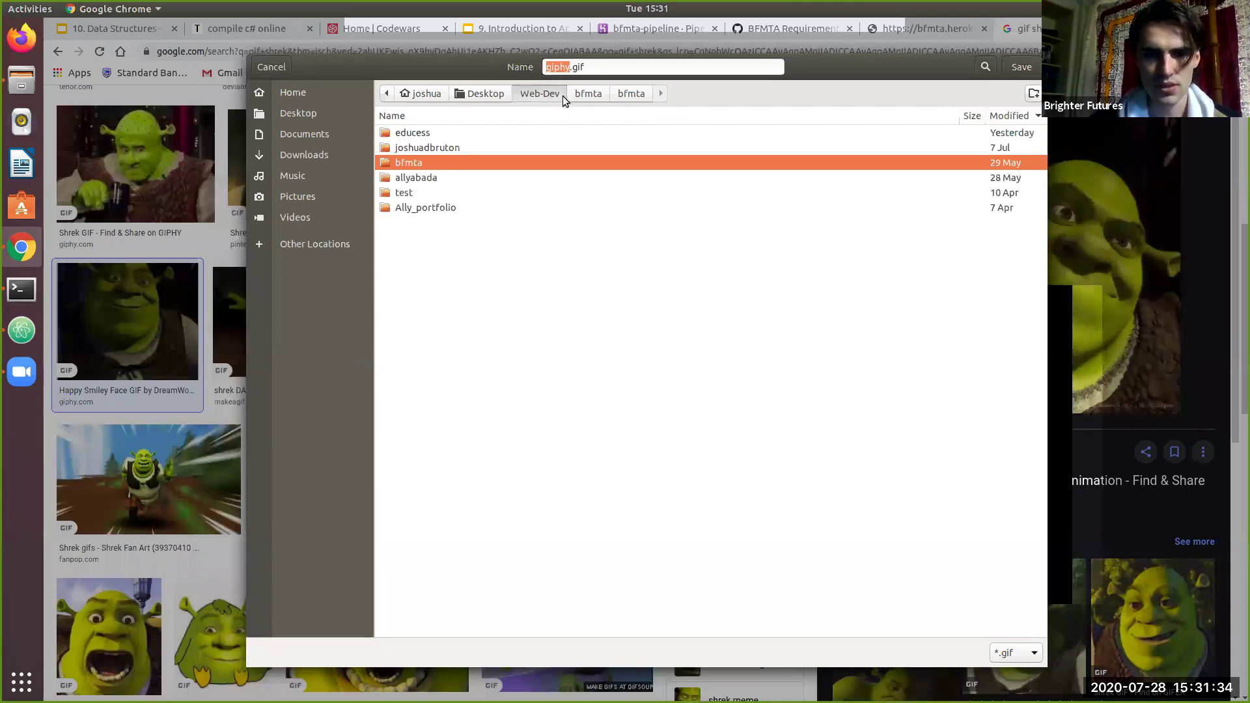
double_click(461, 158)
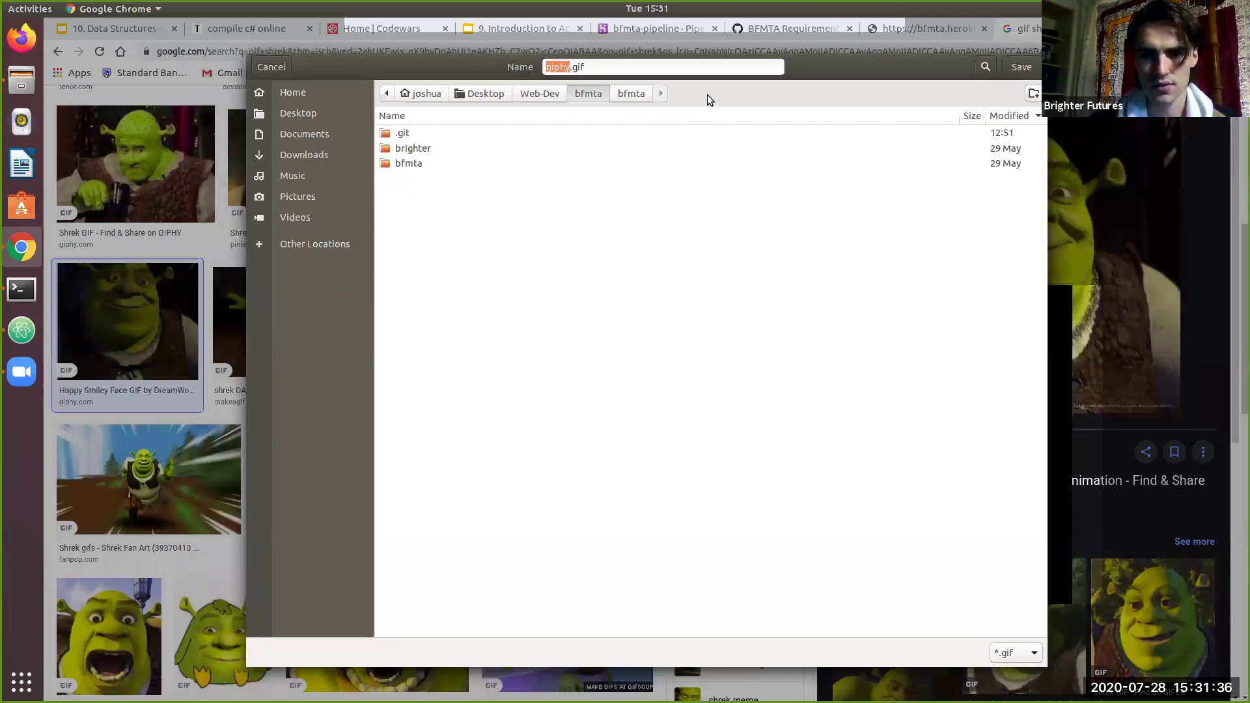
type("shr")
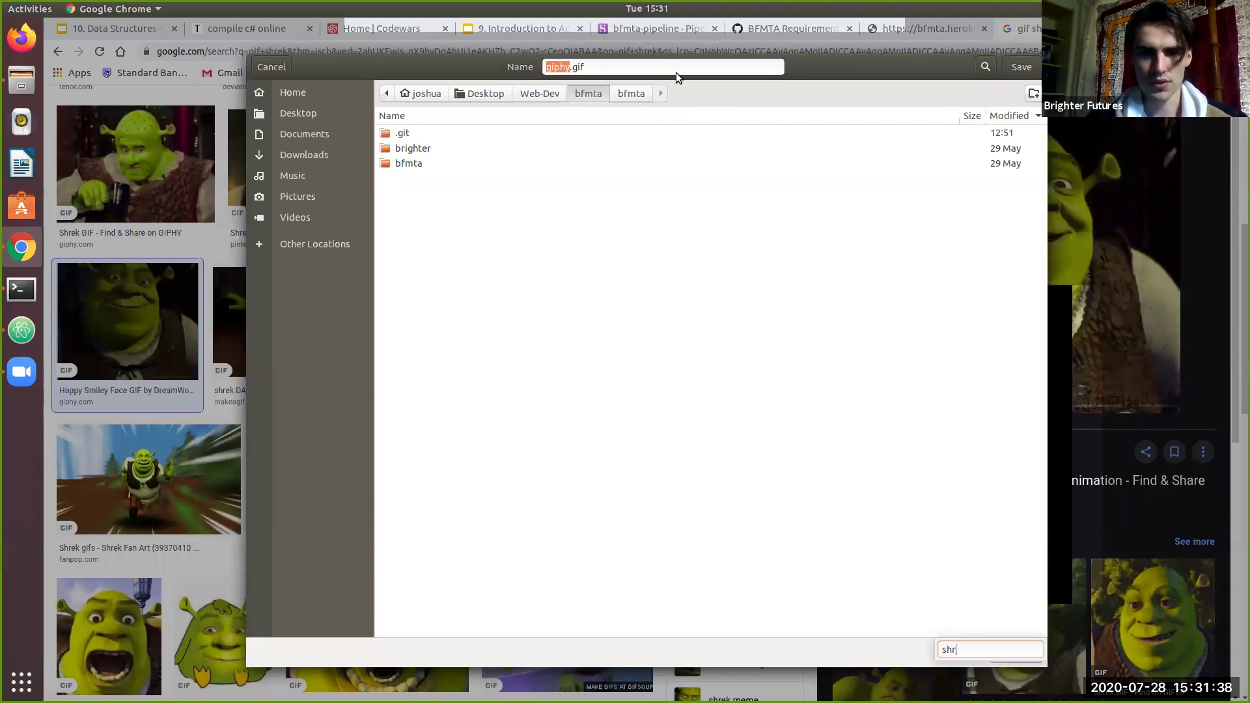
triple_click(555, 66)
type("sh")
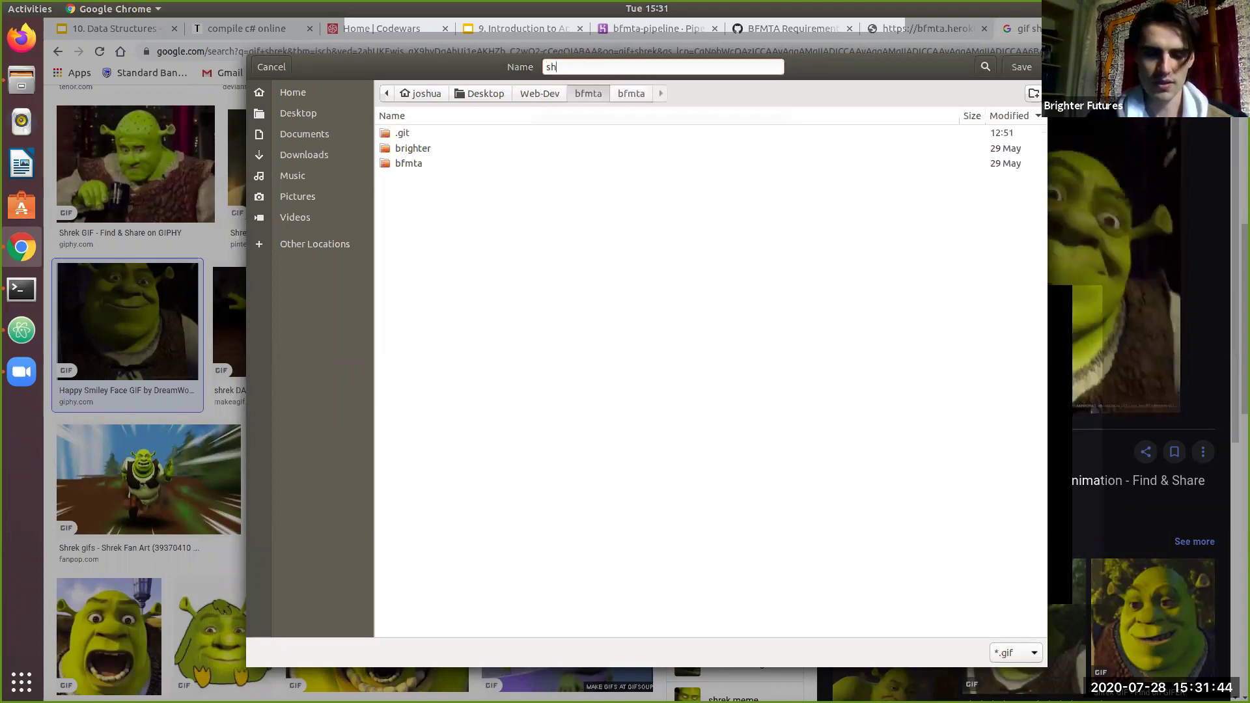
type("rek.gif")
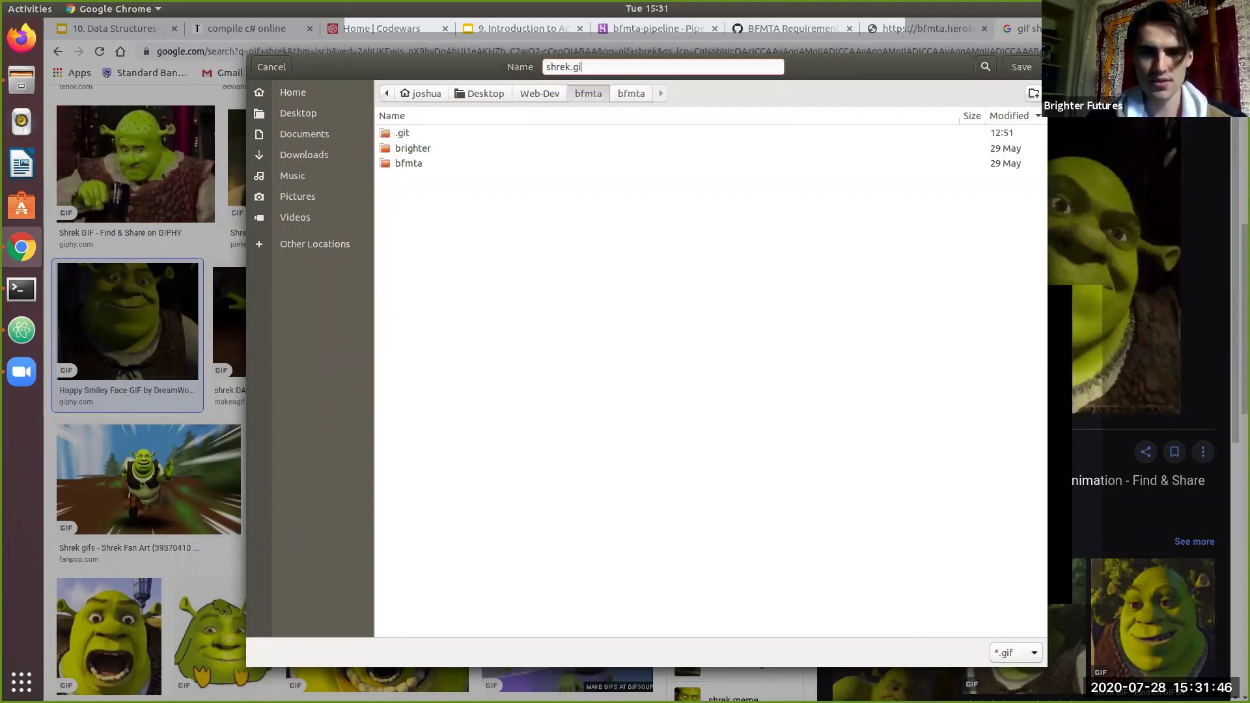
key("Return")
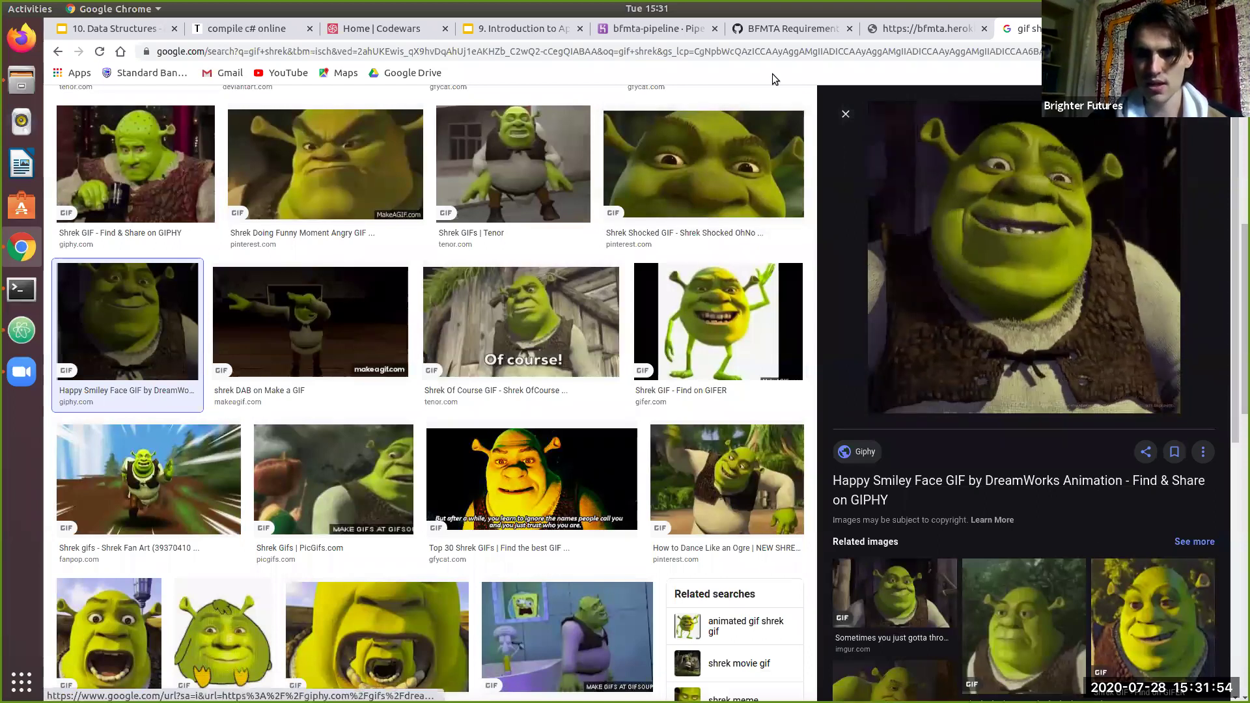
key("ctrl+w")
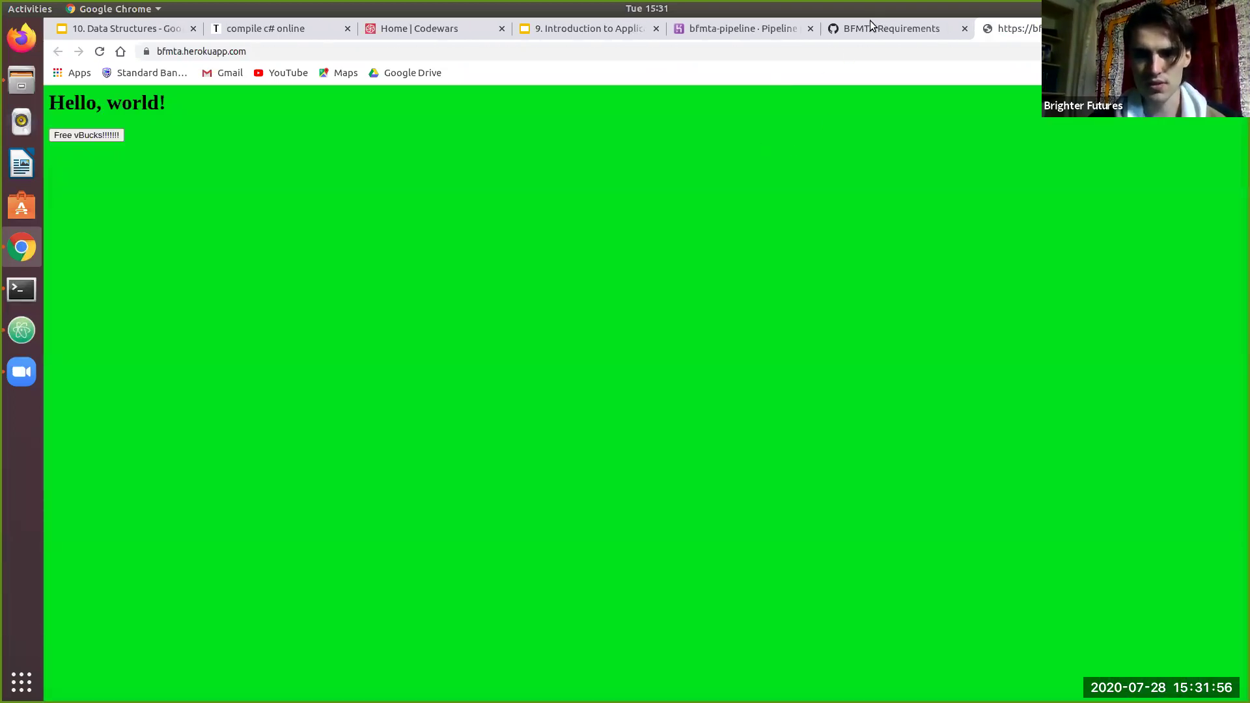
Step: On the BFMTA Requirements board, drag the A gif card to the top of To Do and open its menu
left_click(826, 34)
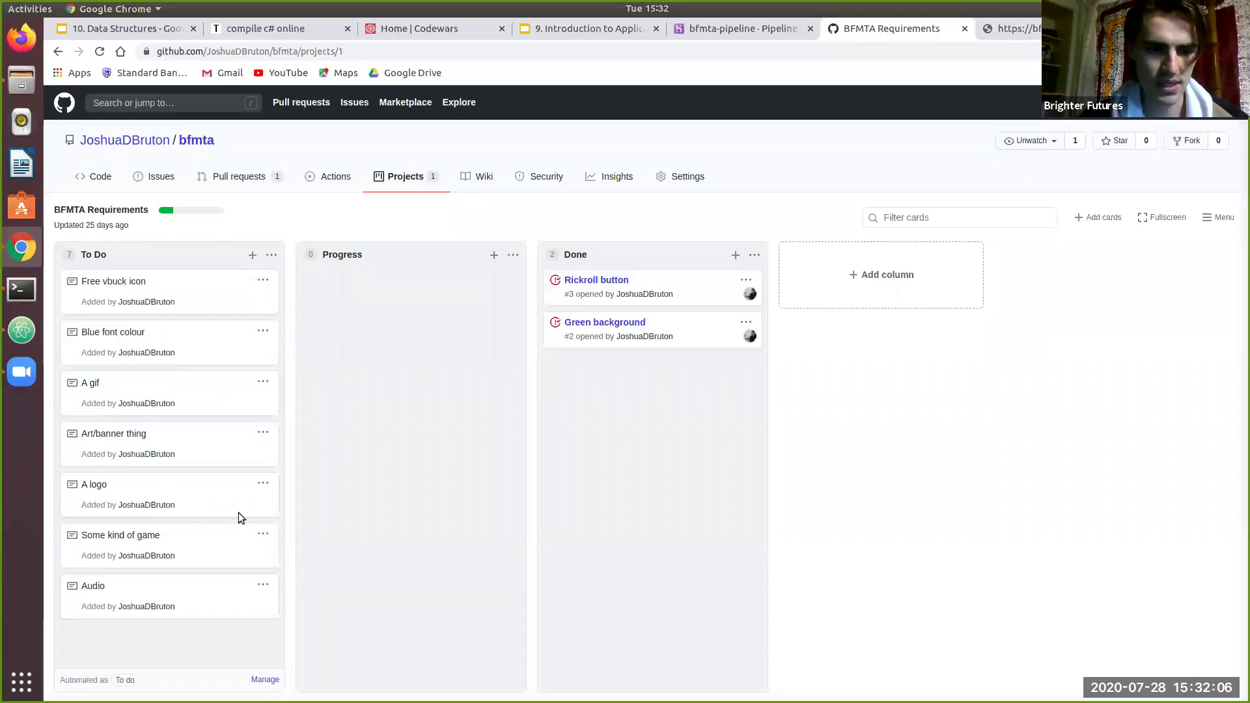
left_click_drag(196, 396, 195, 287)
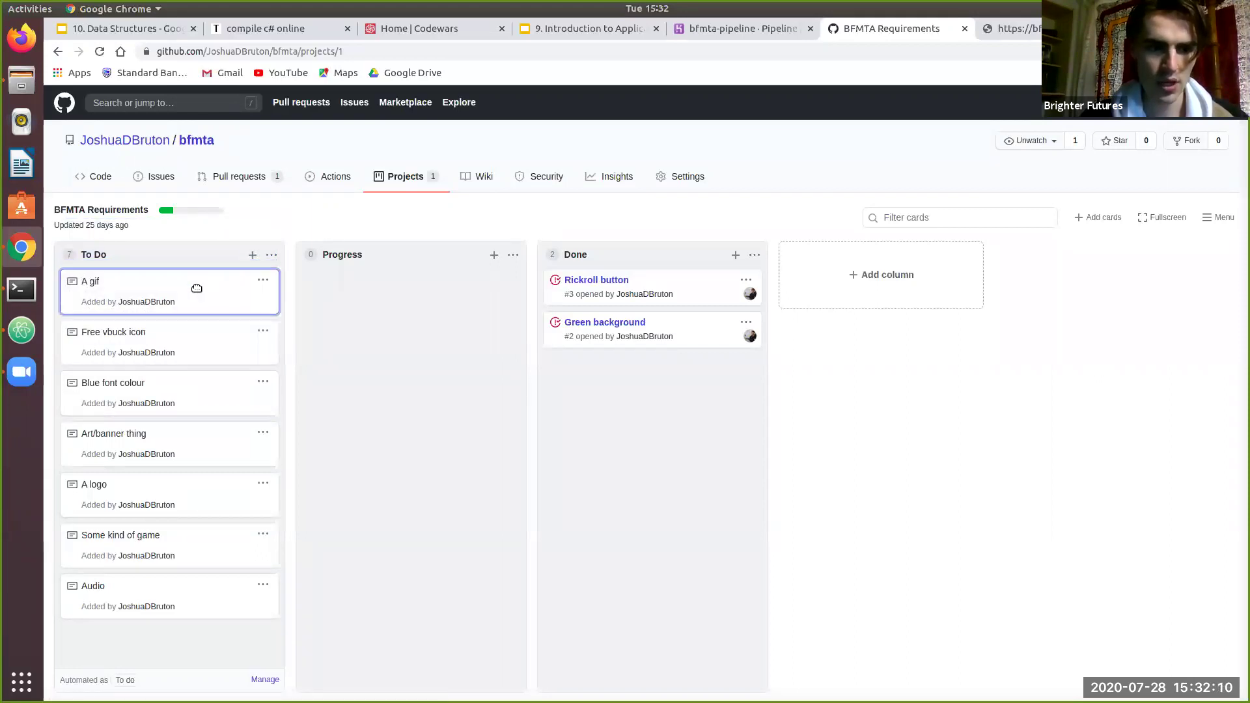
left_click(264, 283)
Step: Convert the A gif note, writing the body 'Add the gif we downloaded, above the button, using html <img> tag'
left_click(207, 327)
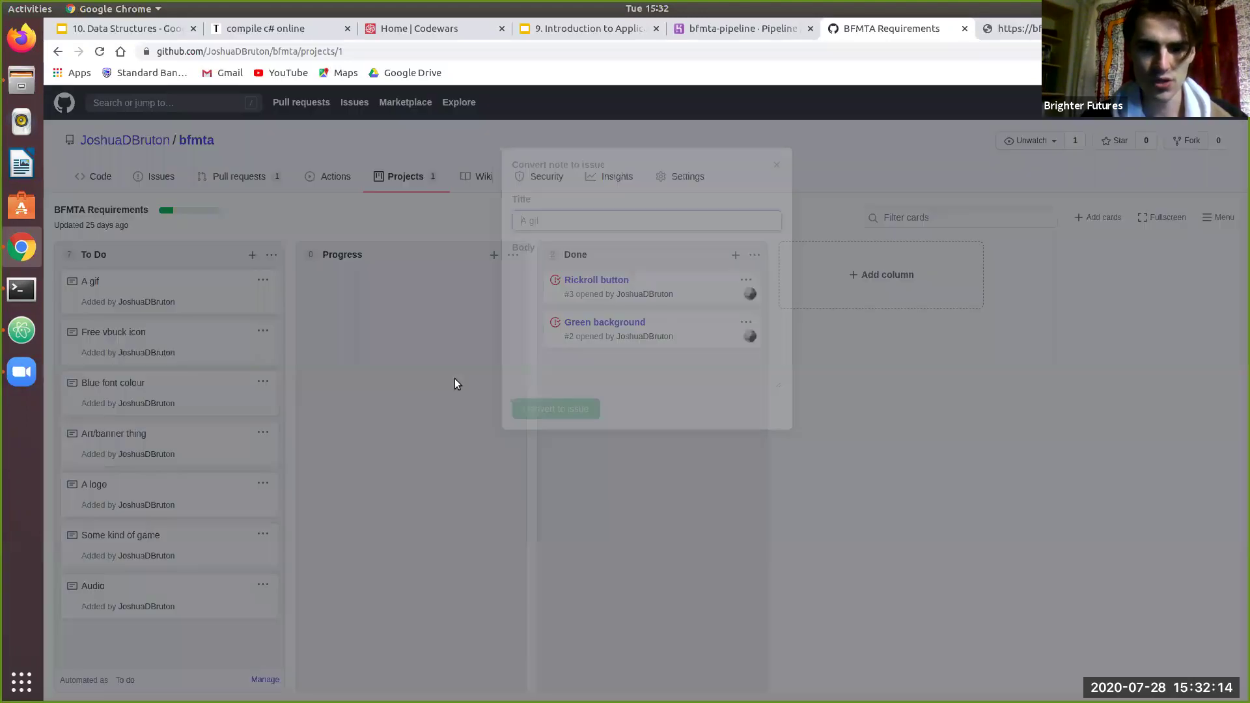
left_click(597, 294)
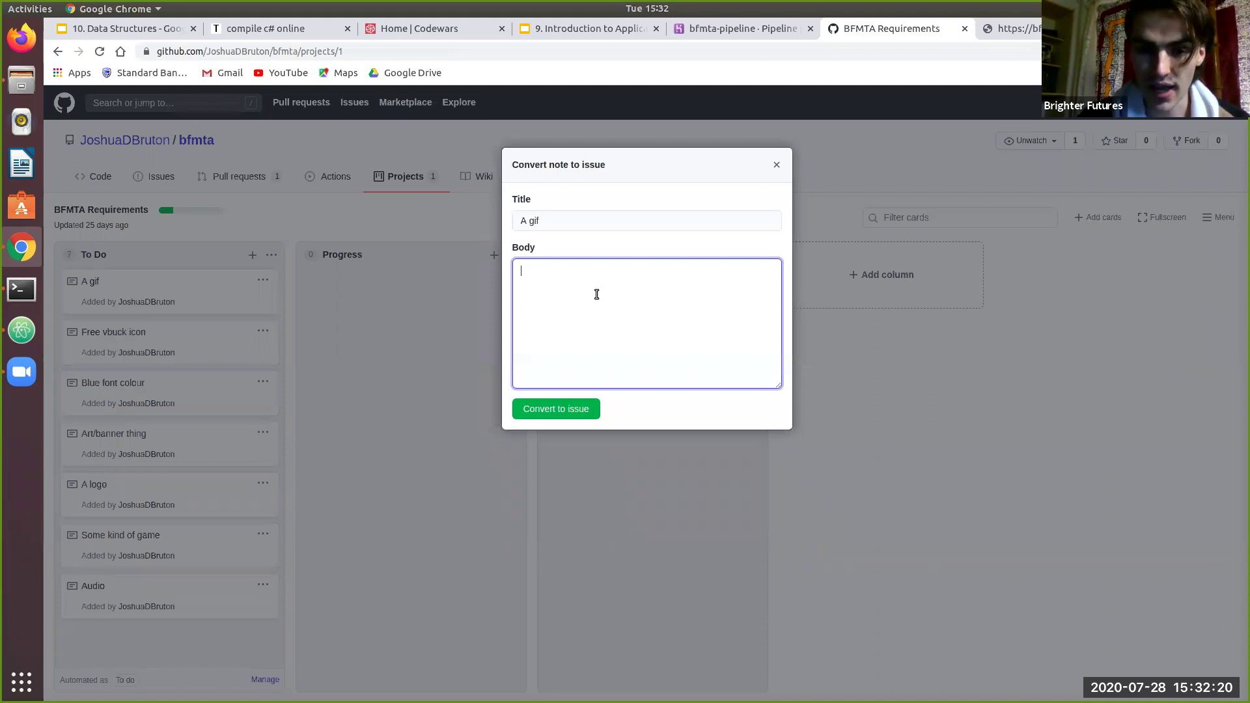
type("Add")
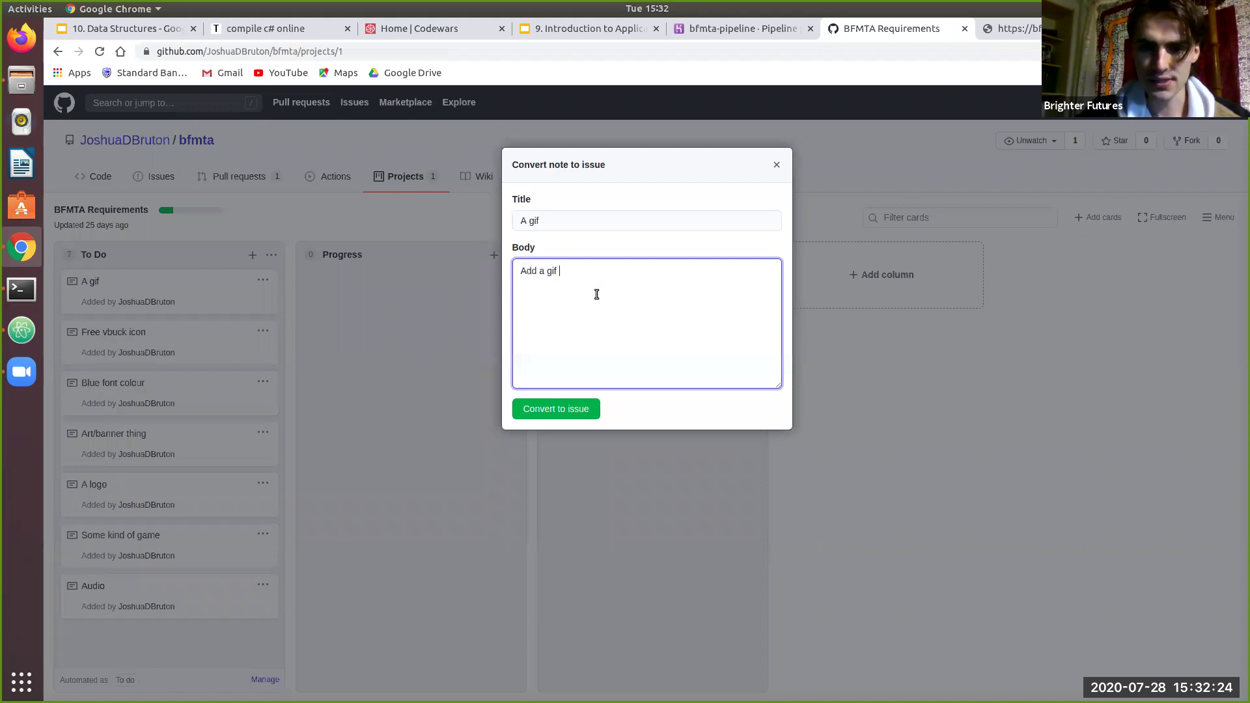
type(" a gif, ab")
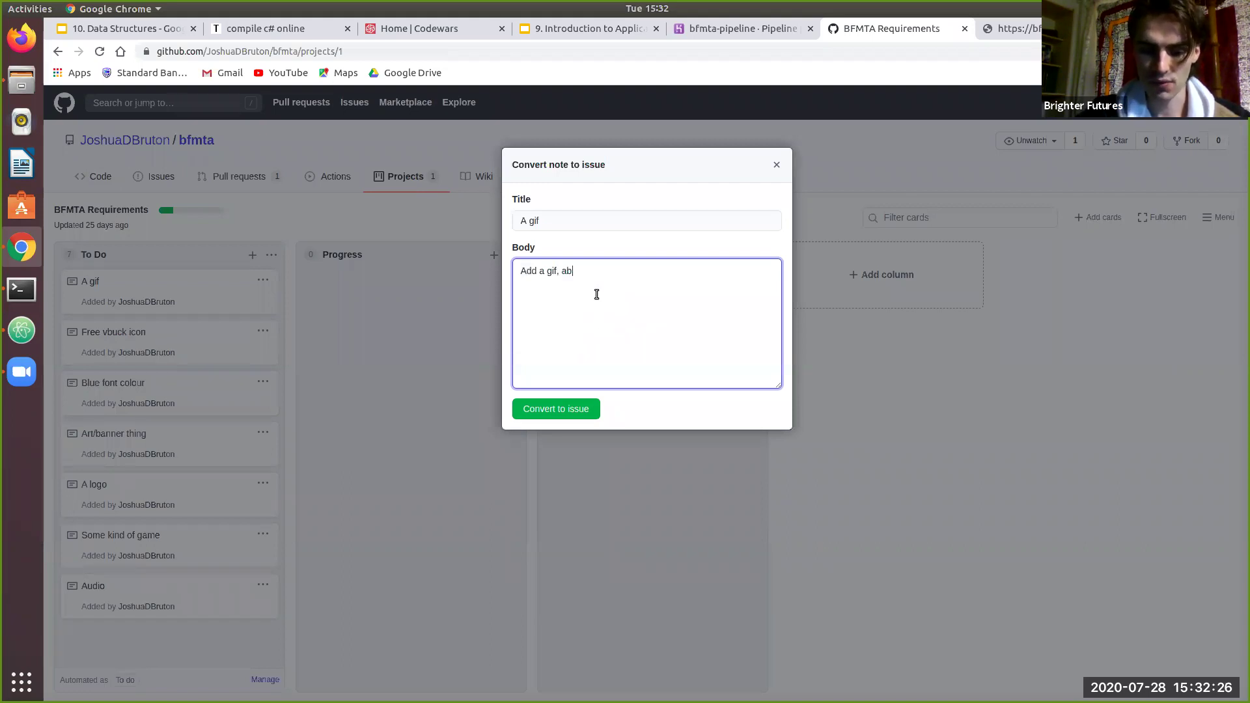
type("ove the but")
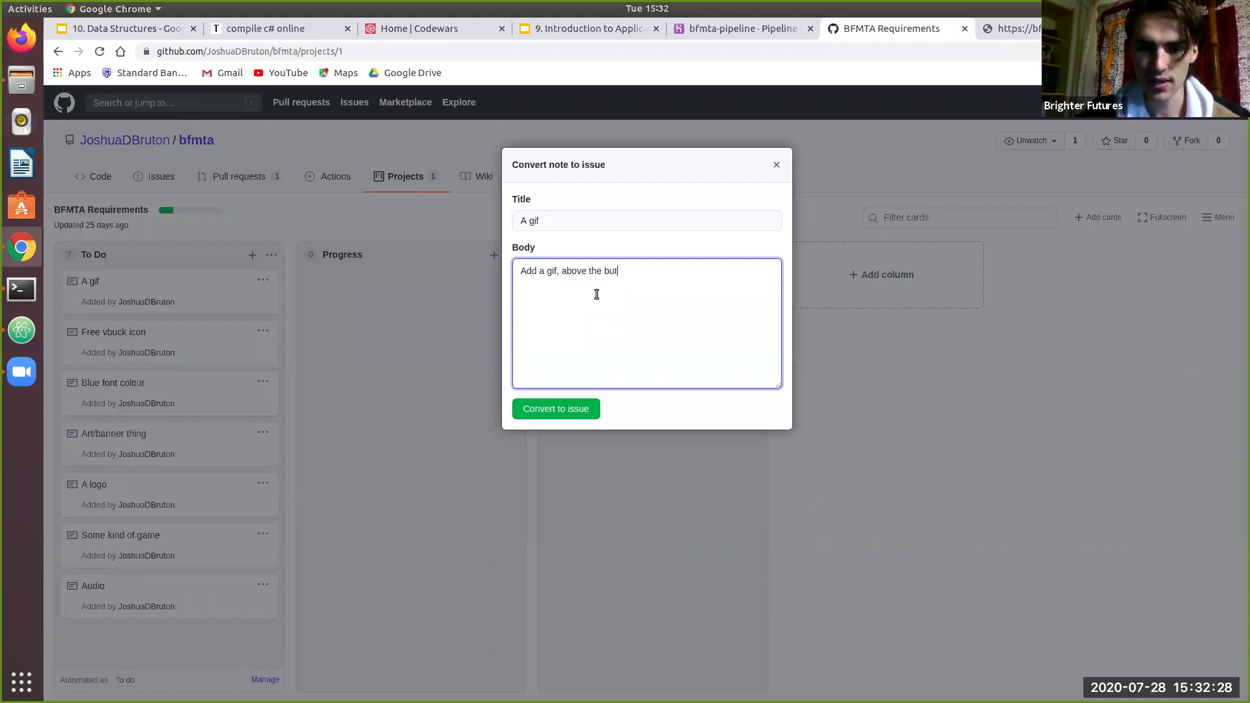
type("ton, using ")
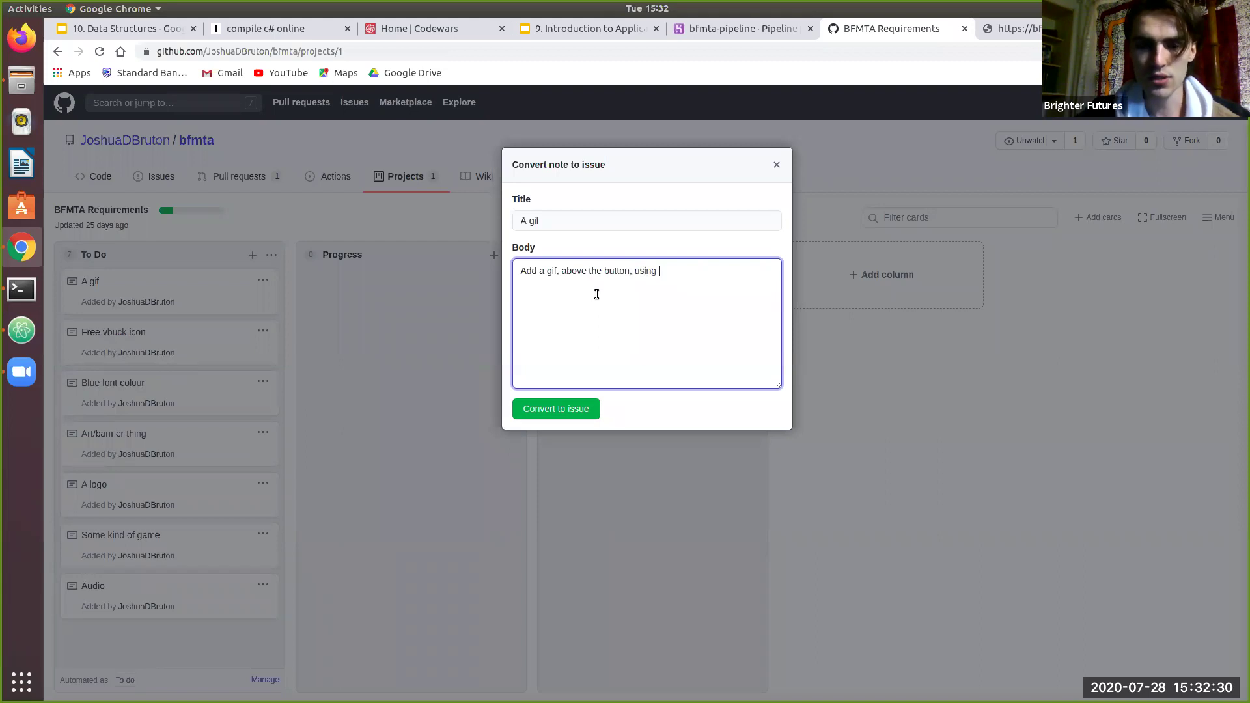
type("html <img> tag")
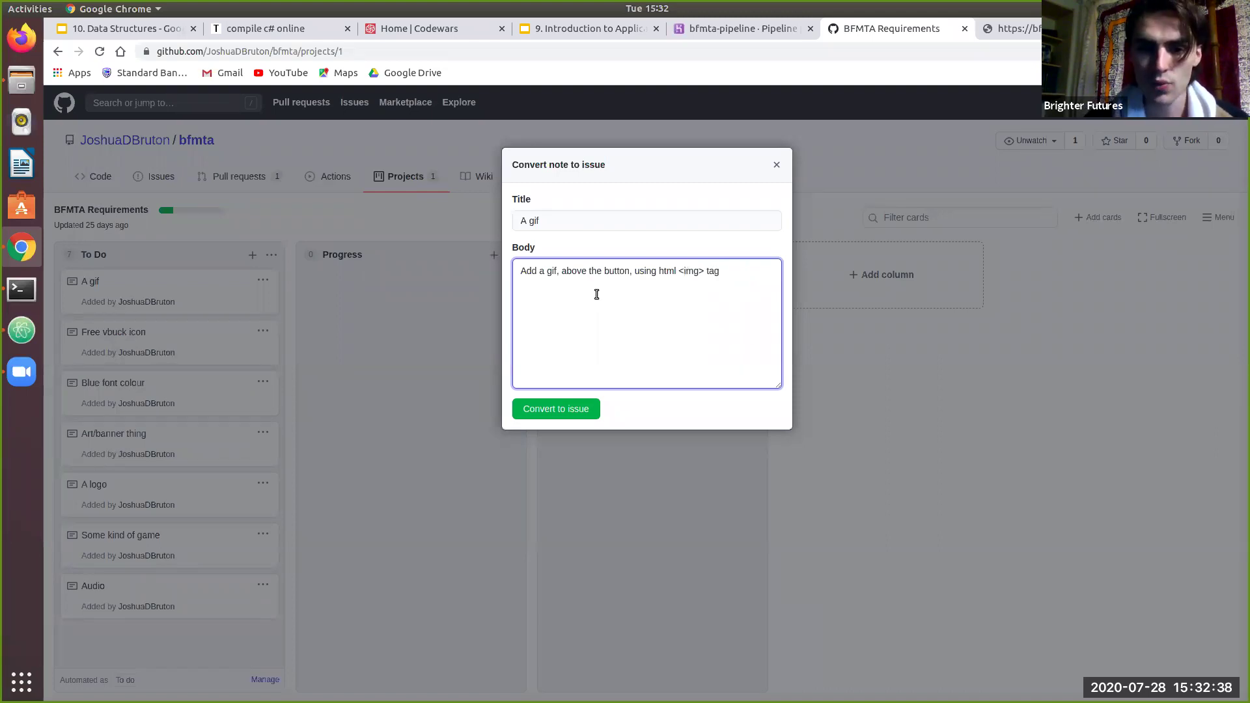
left_click(541, 272)
key("BackSpace")
type("the")
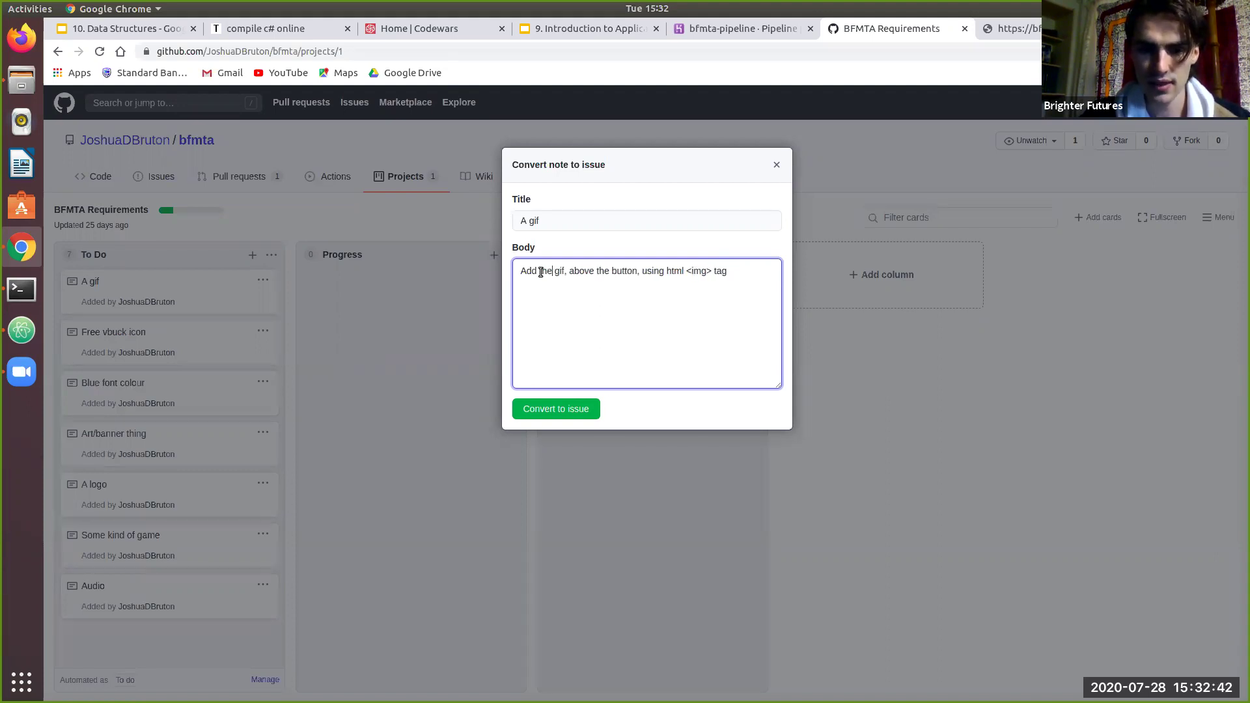
key("Right")
key("Right")
key("Right")
key("Right")
key("Right")
key("BackSpace")
type("we downloade")
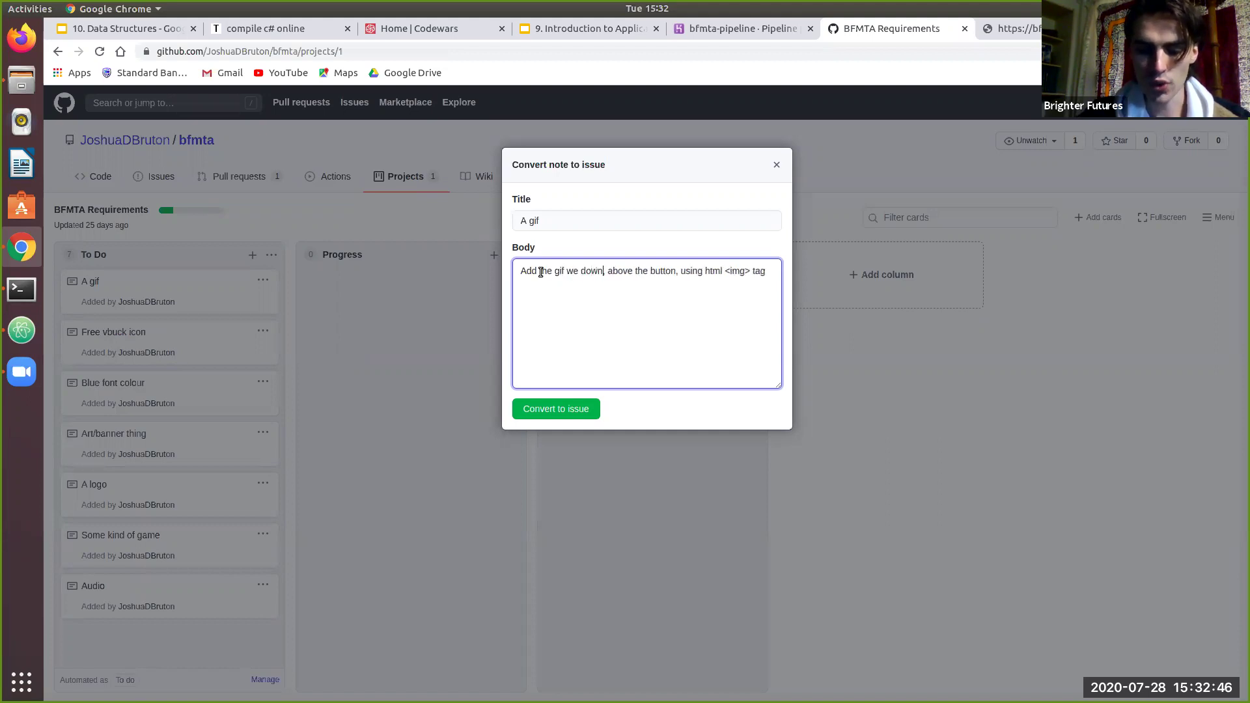
type("d")
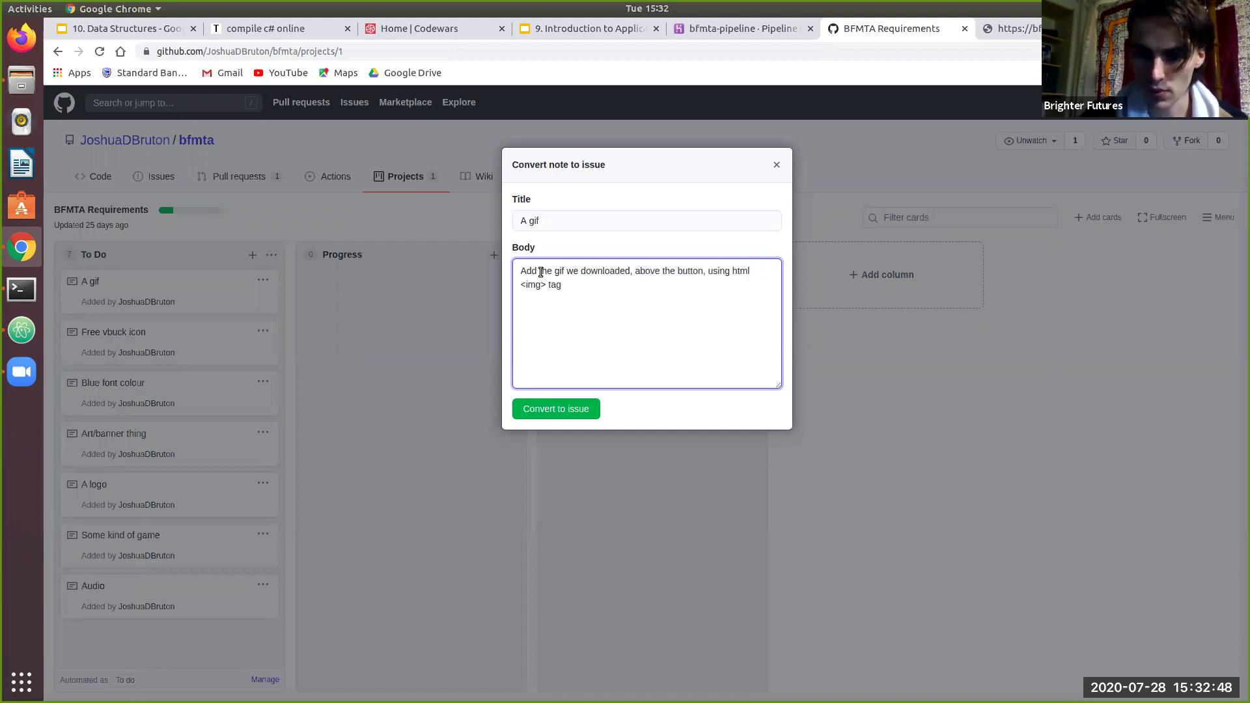
type(",")
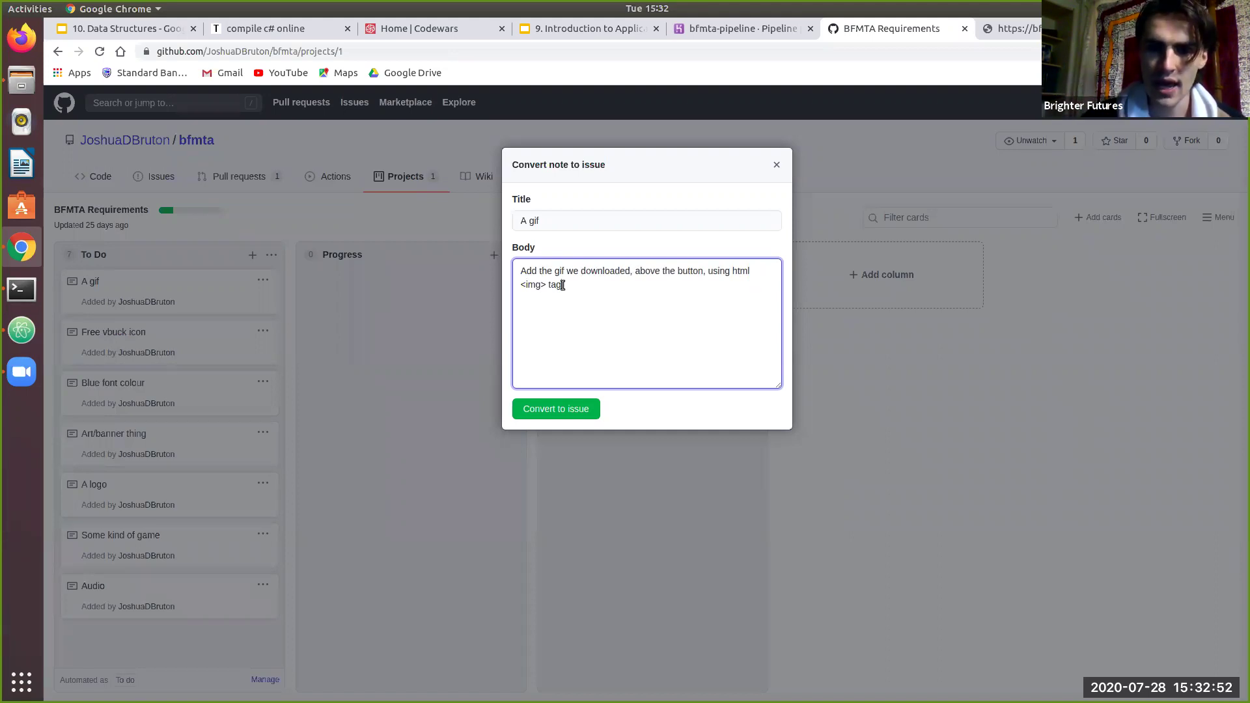
left_click_drag(563, 285, 507, 268)
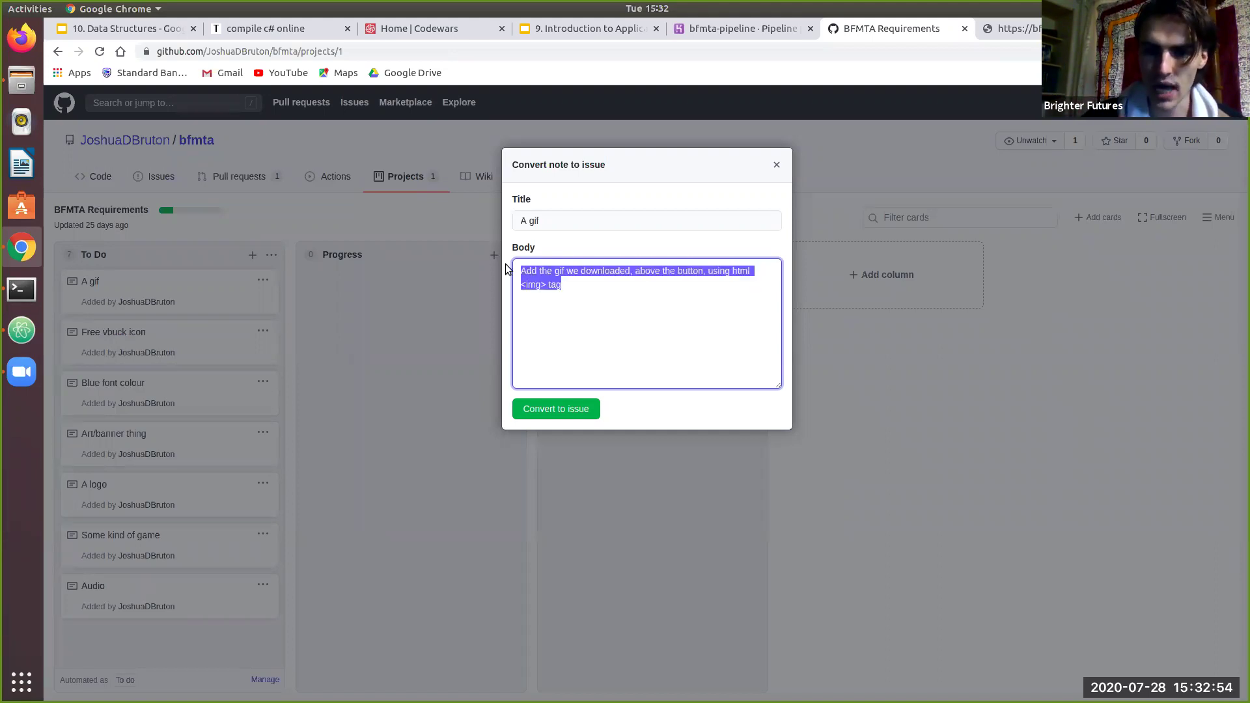
left_click(598, 294)
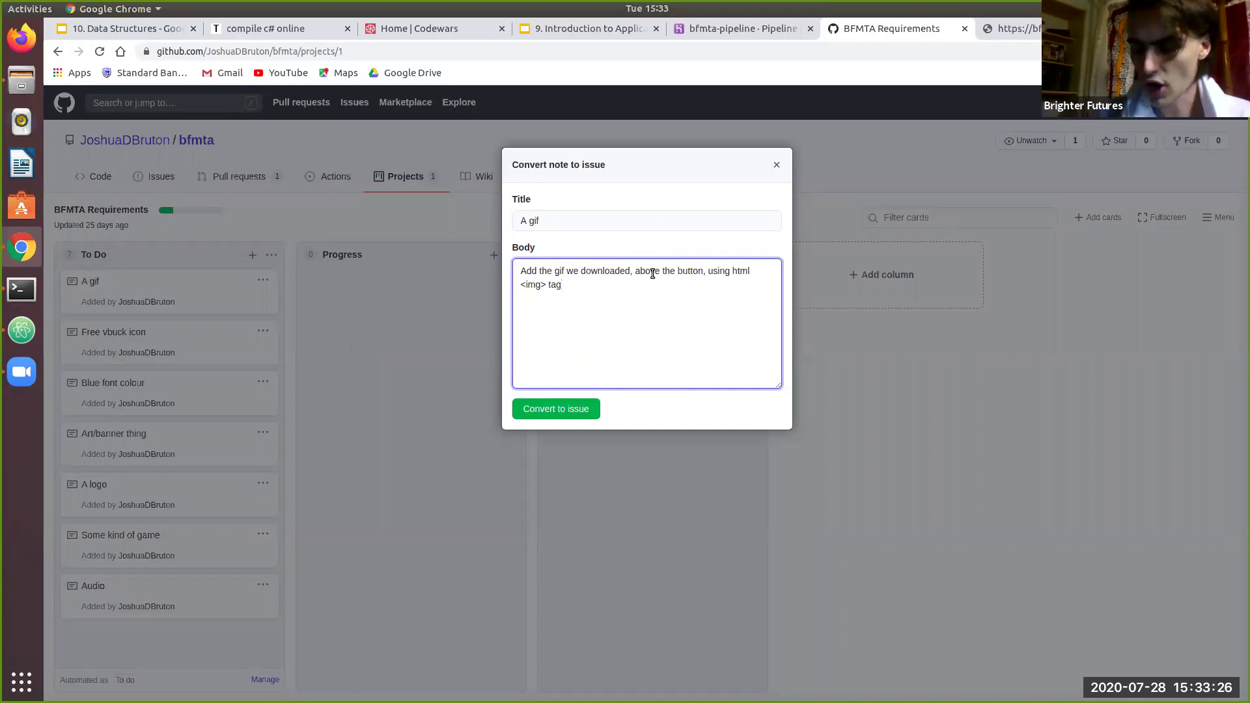
key("ctrl+Tab")
key("ctrl+Tab")
key("ctrl+Tab")
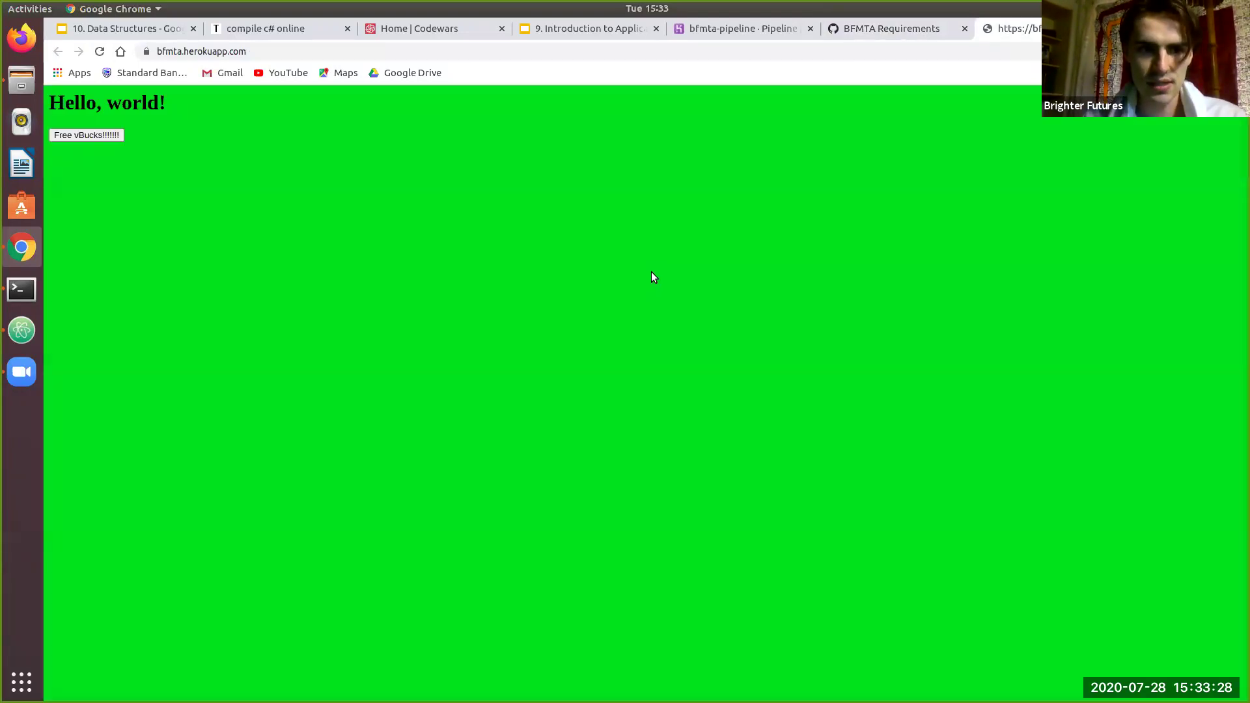
key("ctrl+Tab")
key("ctrl+Tab")
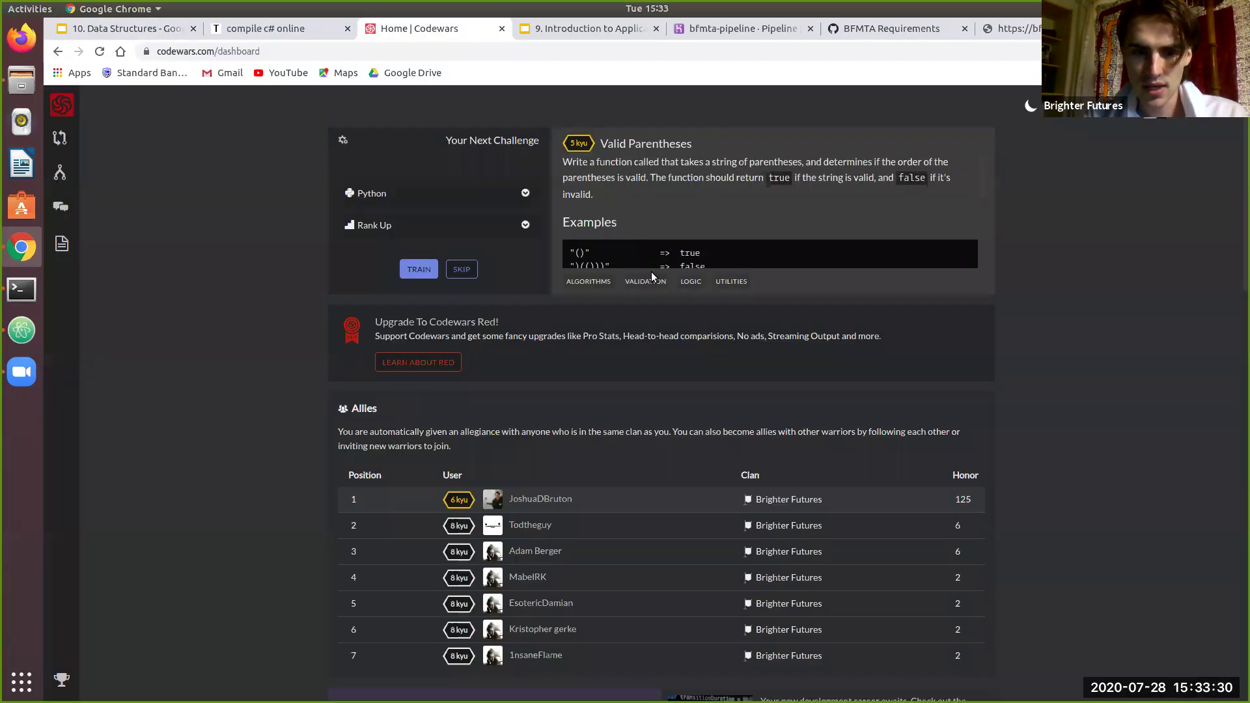
key("Left")
key("Left")
key("Left")
key("Left")
key("Left")
key("Left")
key("Left")
key("Left")
key("Left")
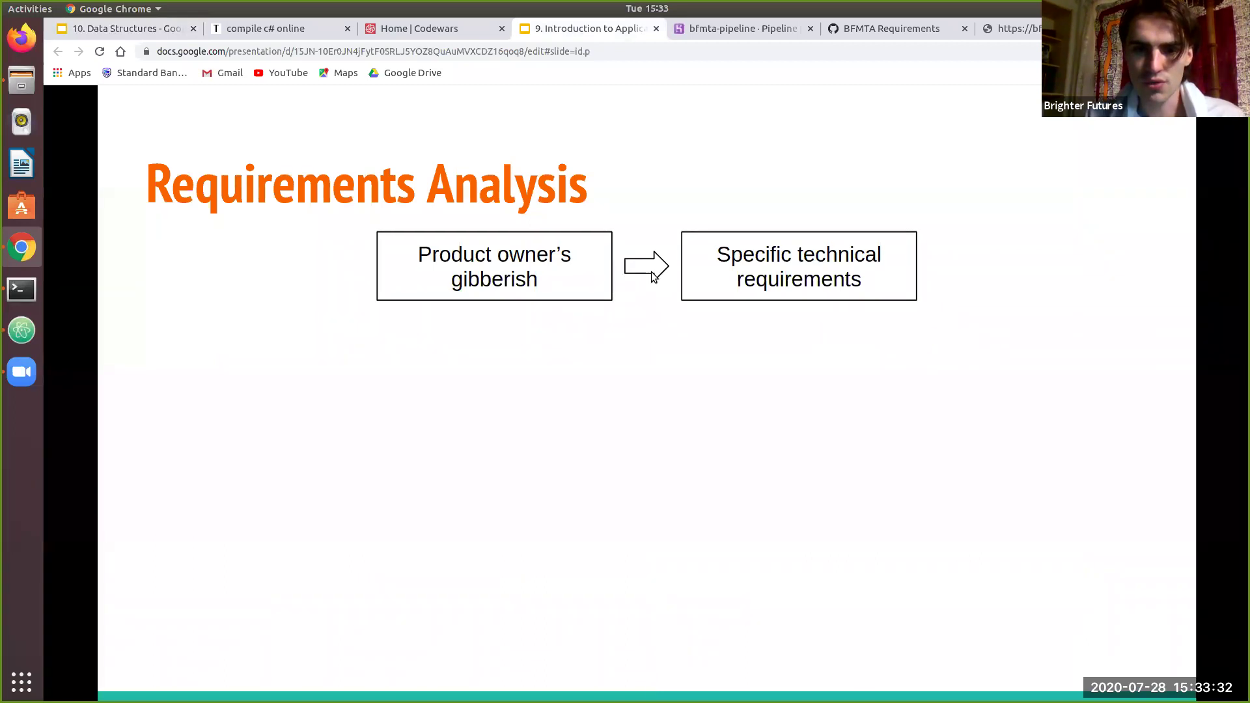
key("Left")
key("Left")
key("Left")
key("Left")
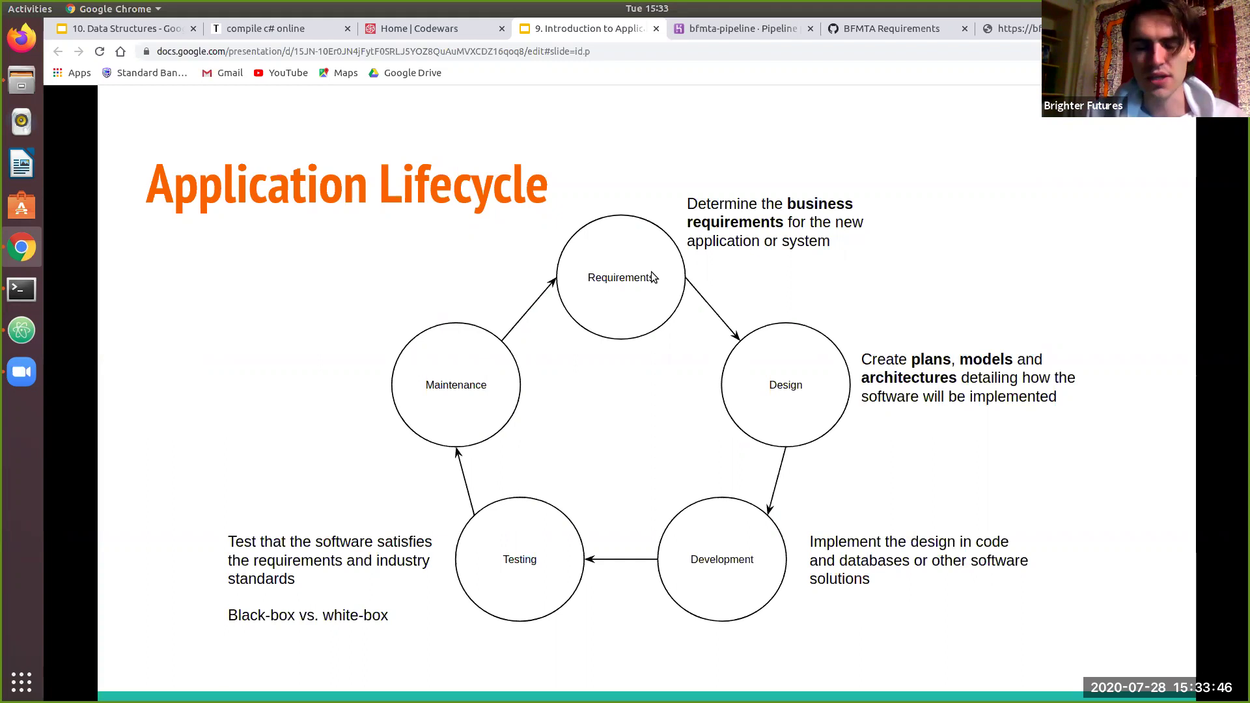
key("ctrl+Tab")
key("ctrl+Tab")
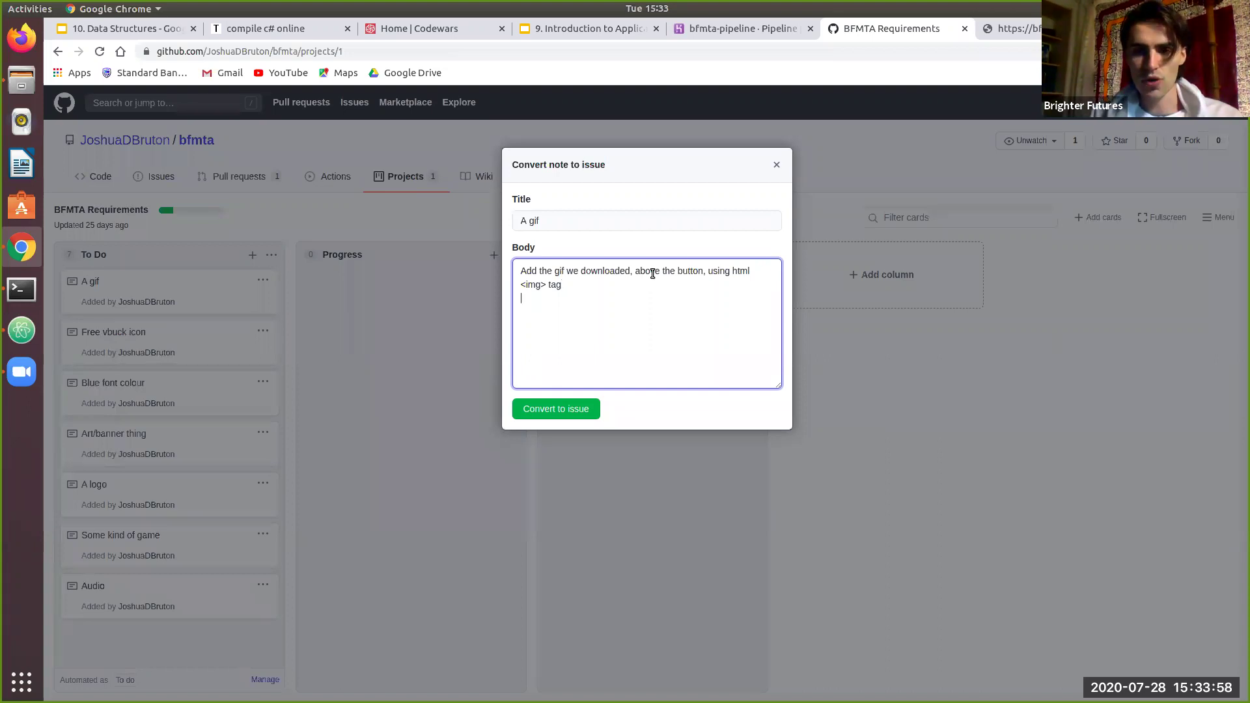
key("ctrl+Tab")
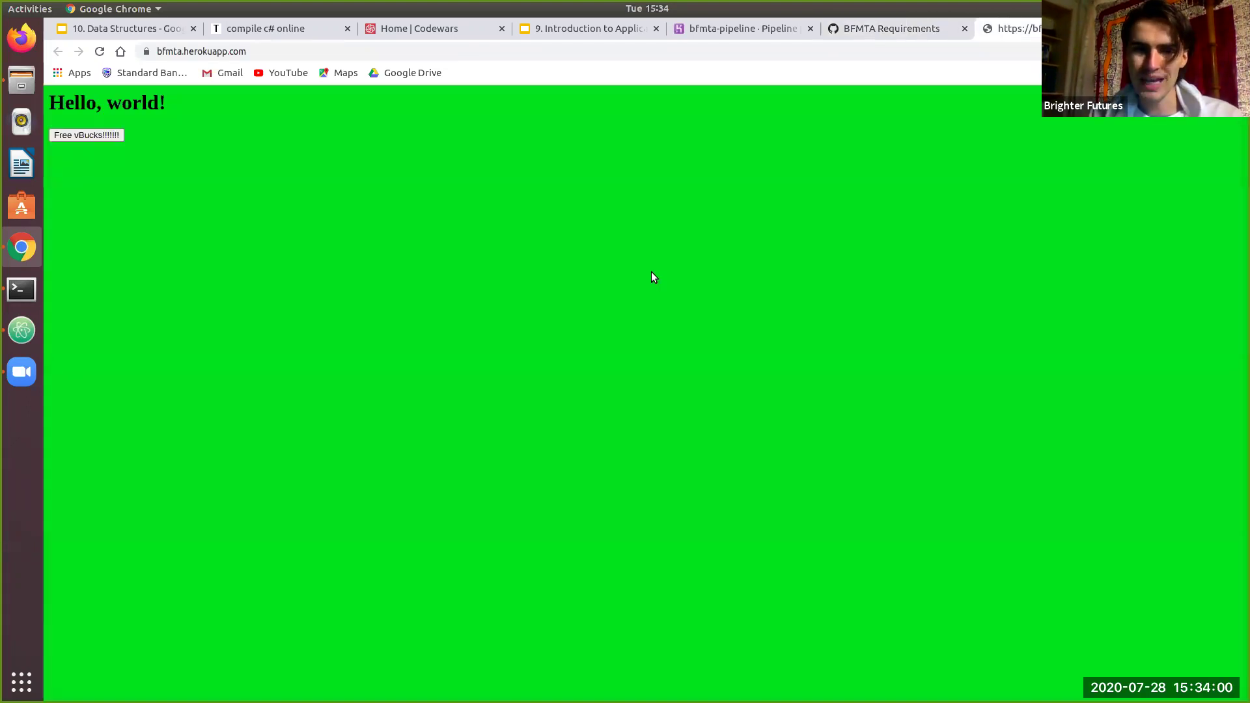
Step: Search for 'html add gif' and open the W3Schools HTML Images page
key("ctrl+t")
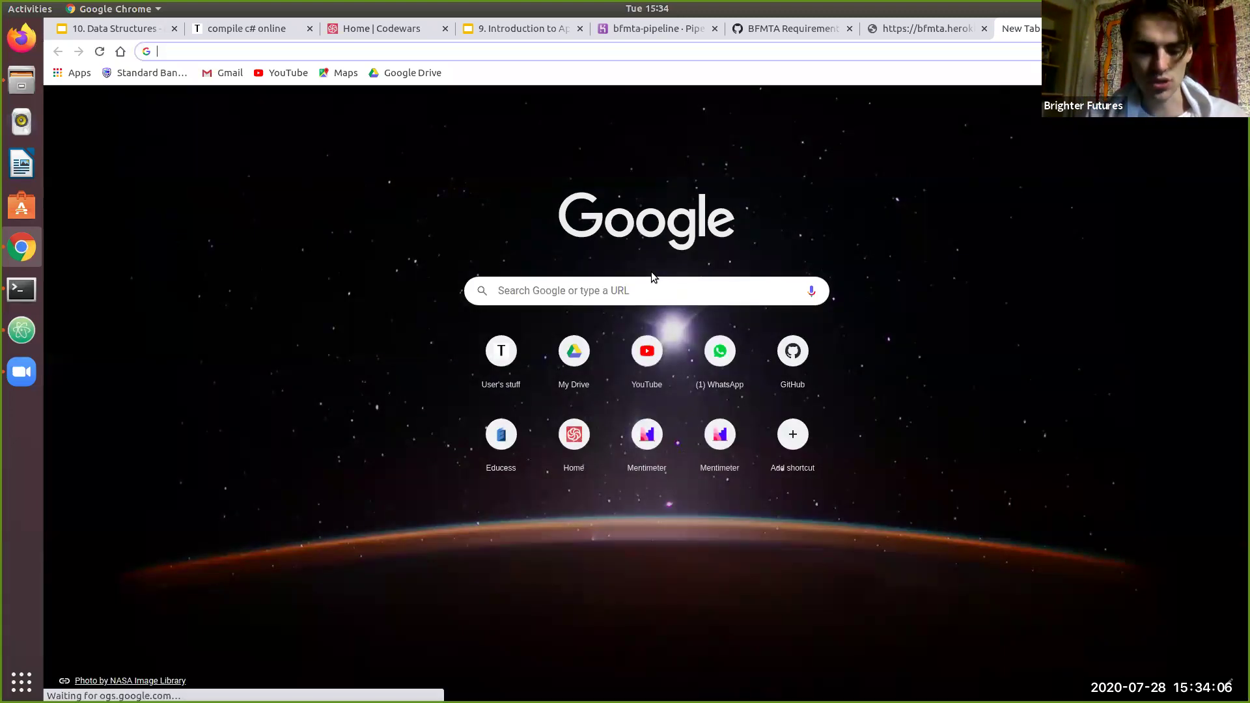
type("html add gif")
key("Return")
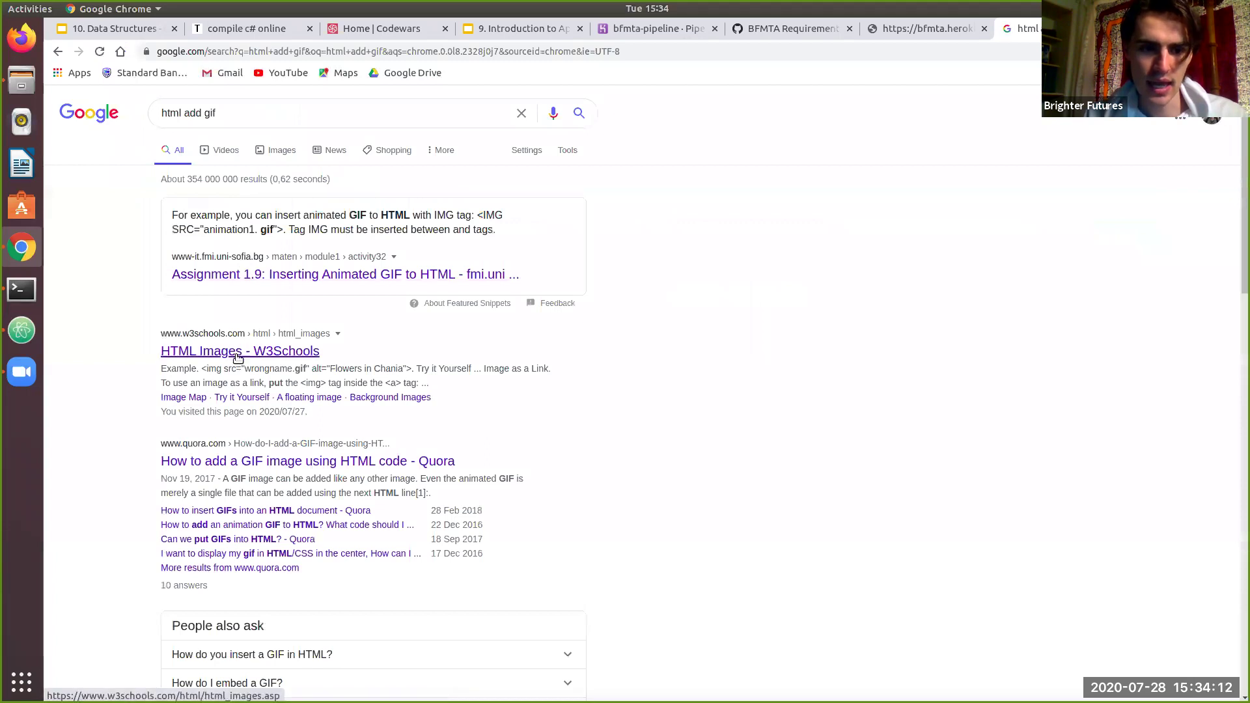
left_click(238, 358)
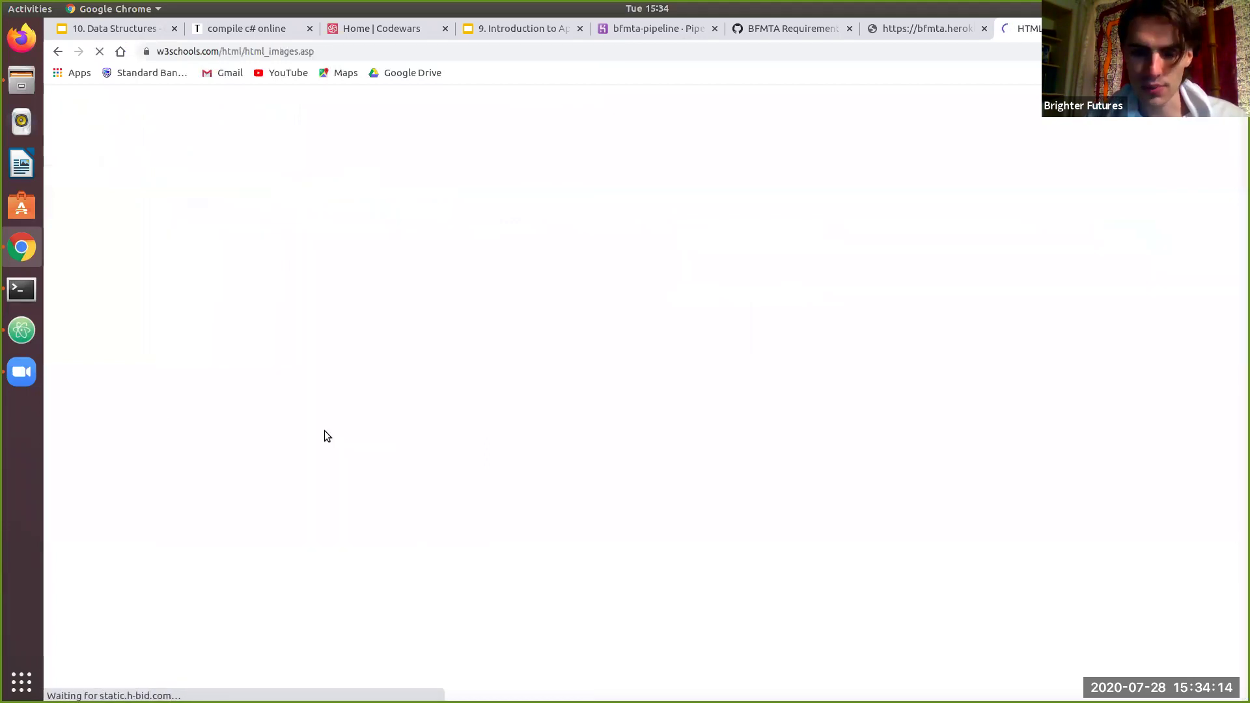
Step: Copy the wrongname.gif img tag example, close the W3Schools tab and cycle back toward GitHub
scroll(327, 437, "down", 5)
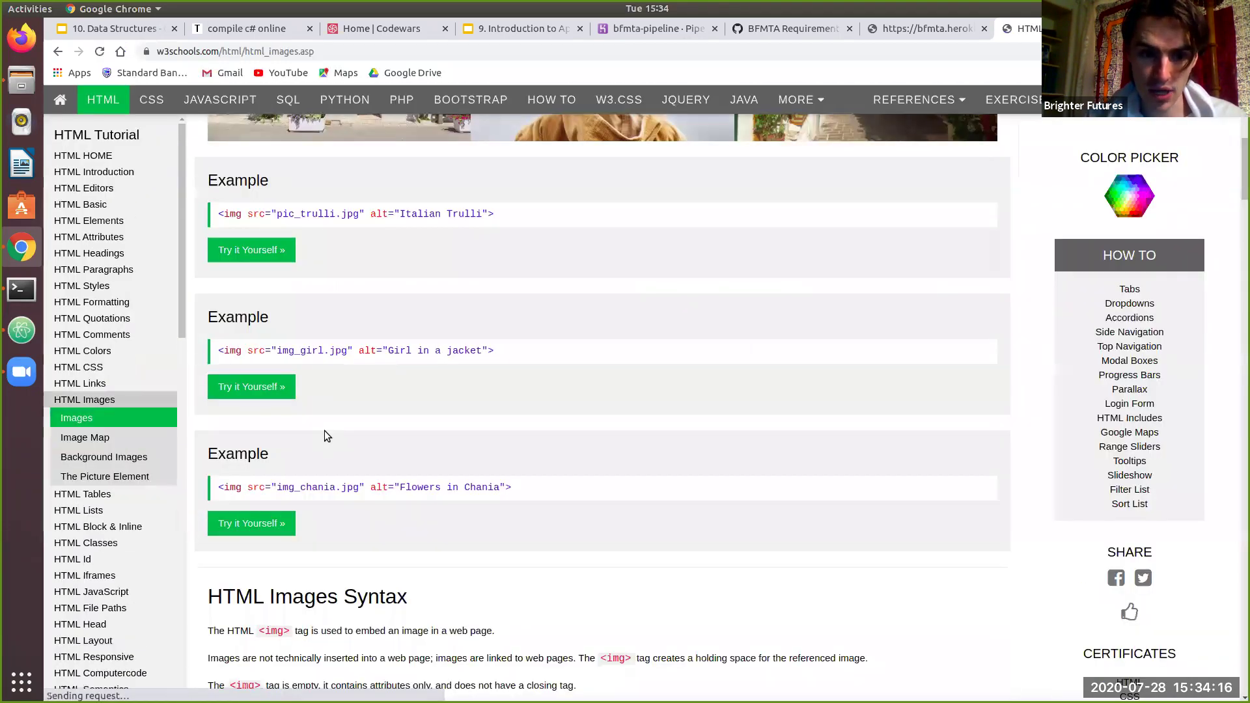
scroll(325, 432, "down", 5)
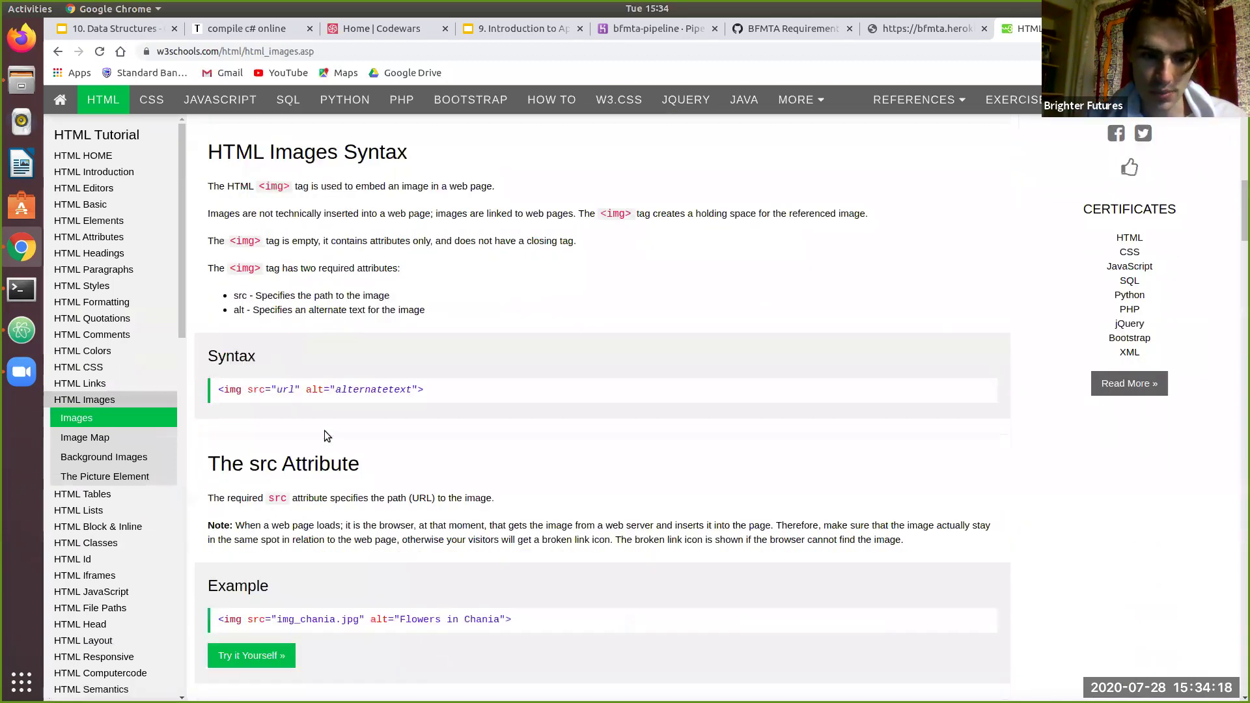
scroll(324, 432, "down", 7)
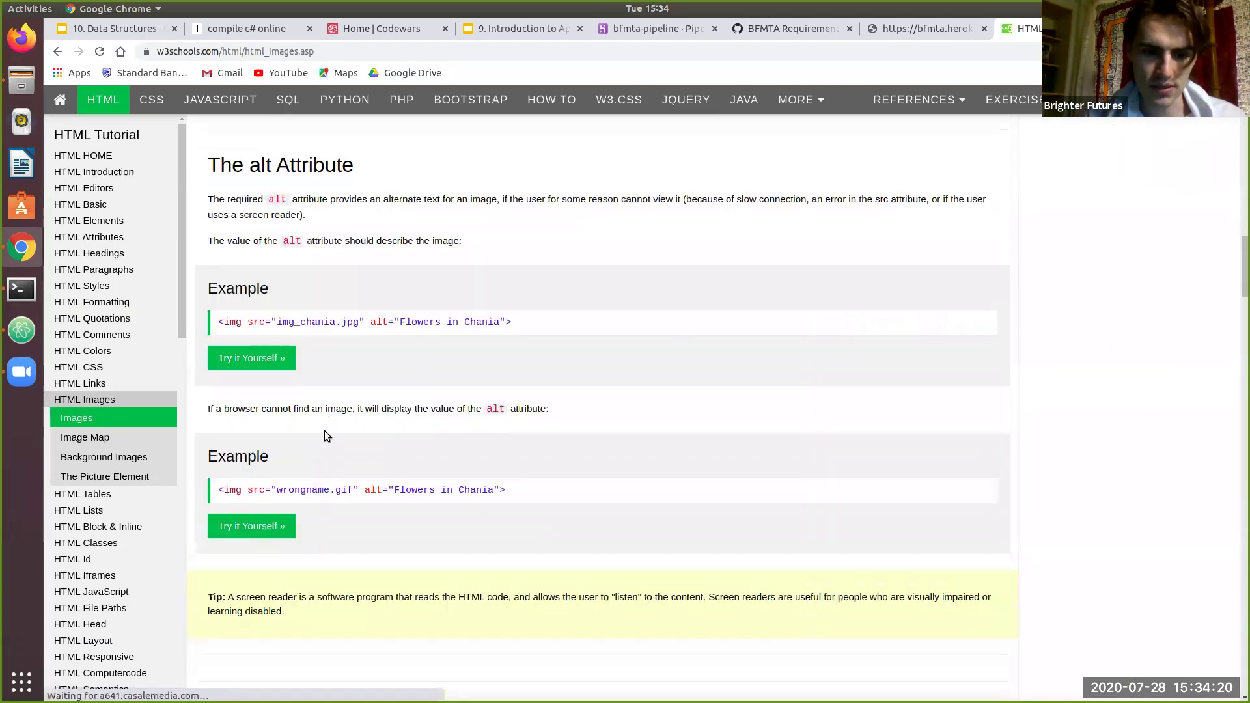
scroll(327, 435, "down", 2)
scroll(327, 435, "up", 3)
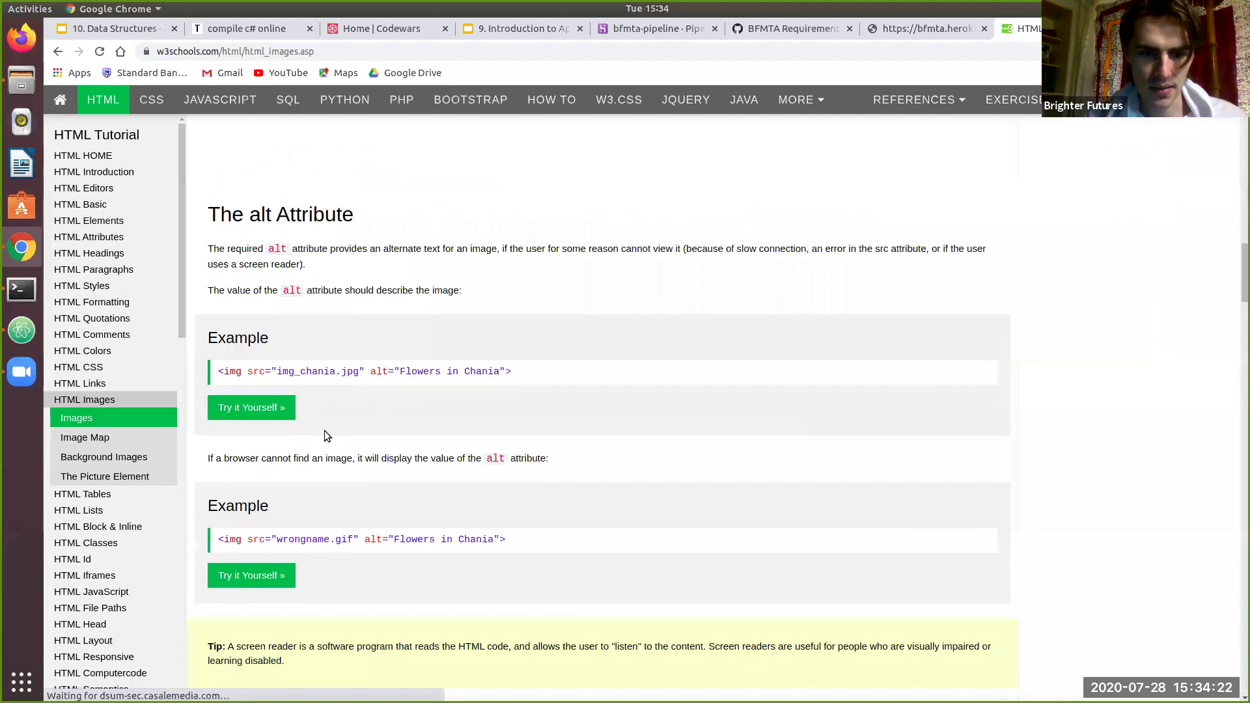
scroll(324, 431, "down", 2)
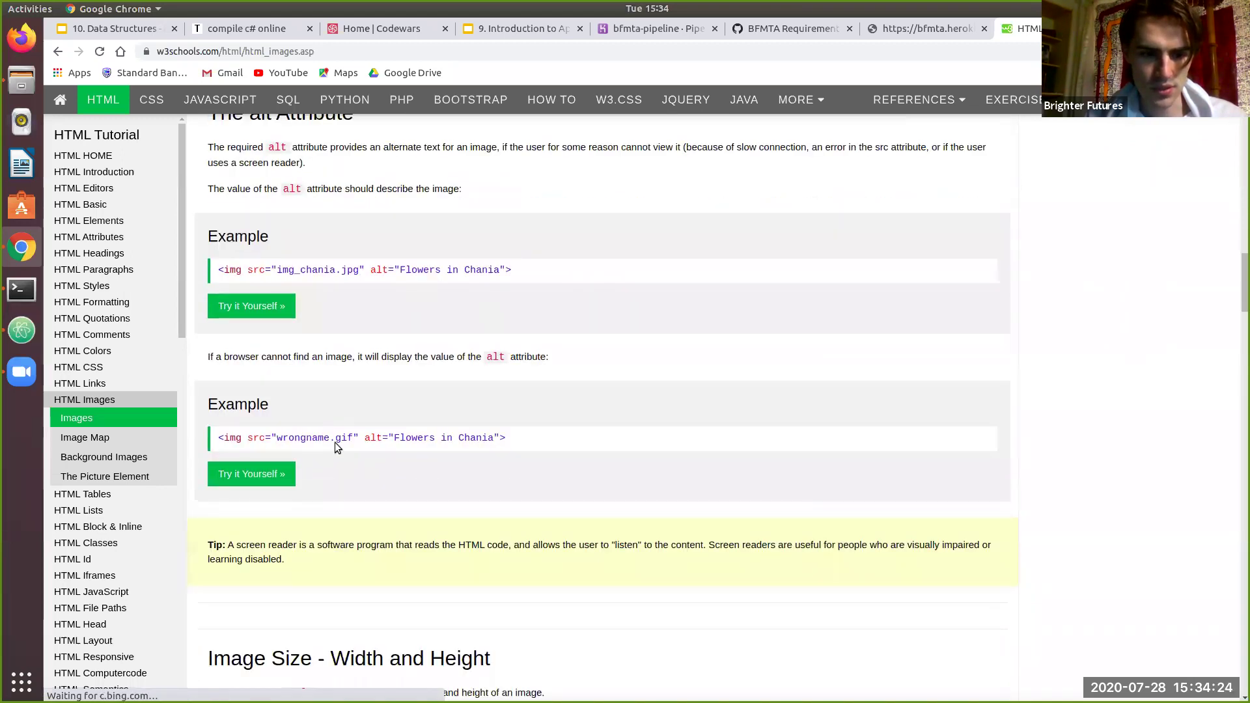
triple_click(335, 443)
key("ctrl+c")
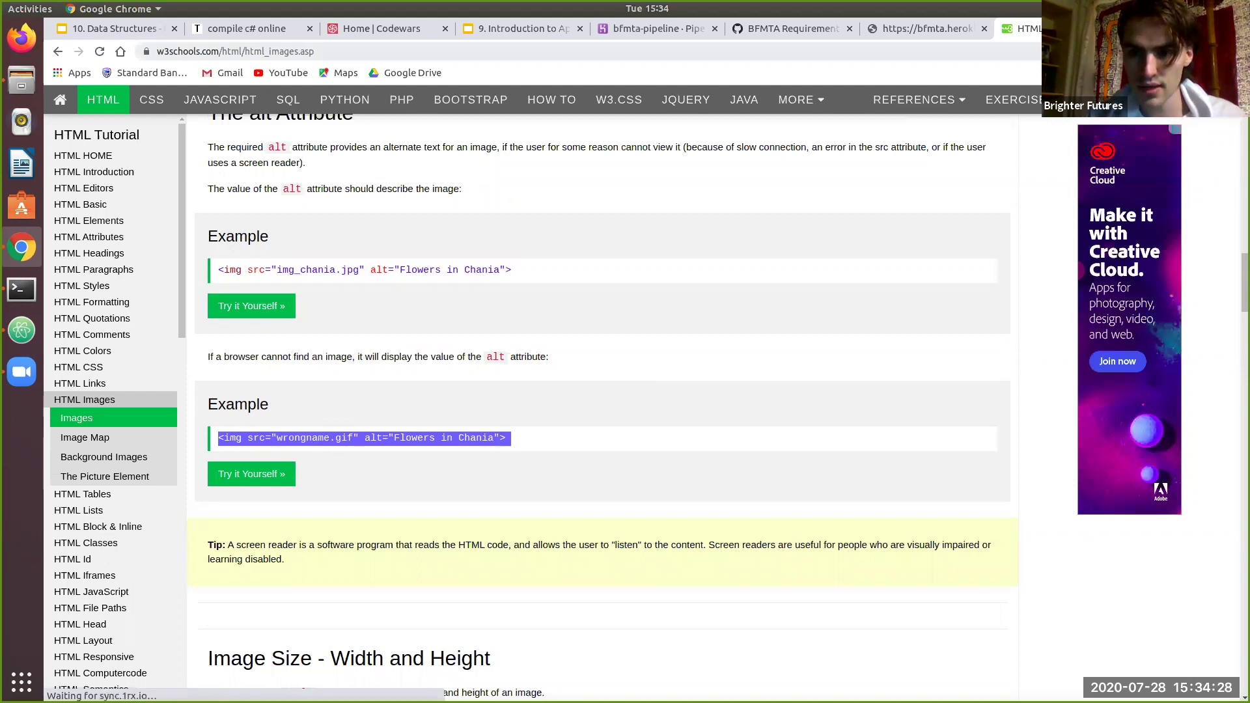
key("ctrl+w")
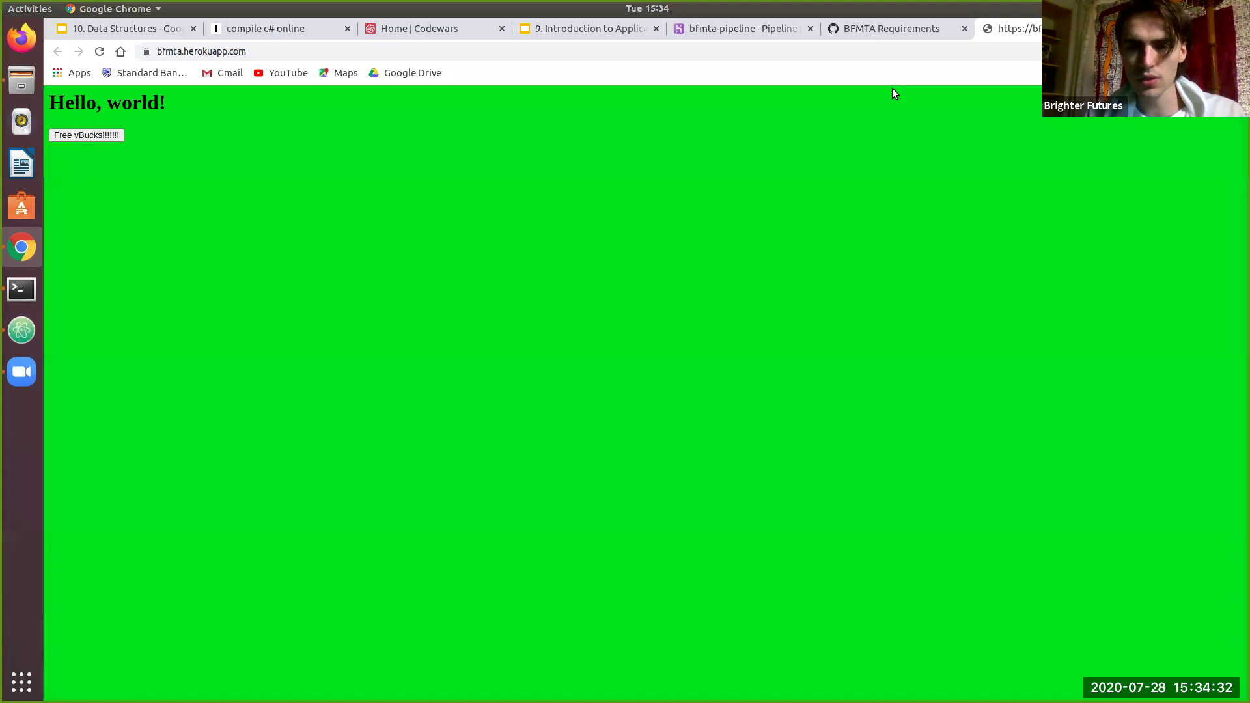
key("ctrl+Tab")
key("ctrl+Tab")
key("ctrl+Tab")
key("ctrl+Tab")
key("ctrl+Tab")
key("ctrl+Tab")
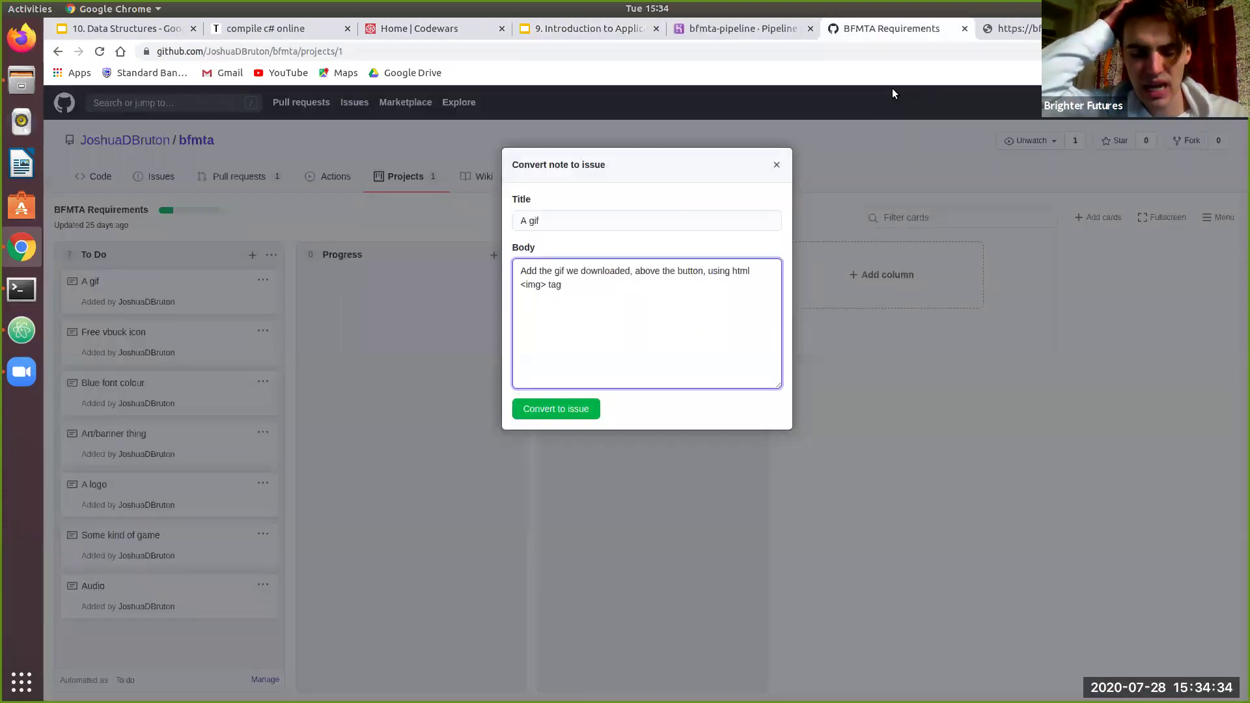
Step: Paste the img tag into the issue body and convert the A gif note to an issue
key("ctrl+v")
key("Return")
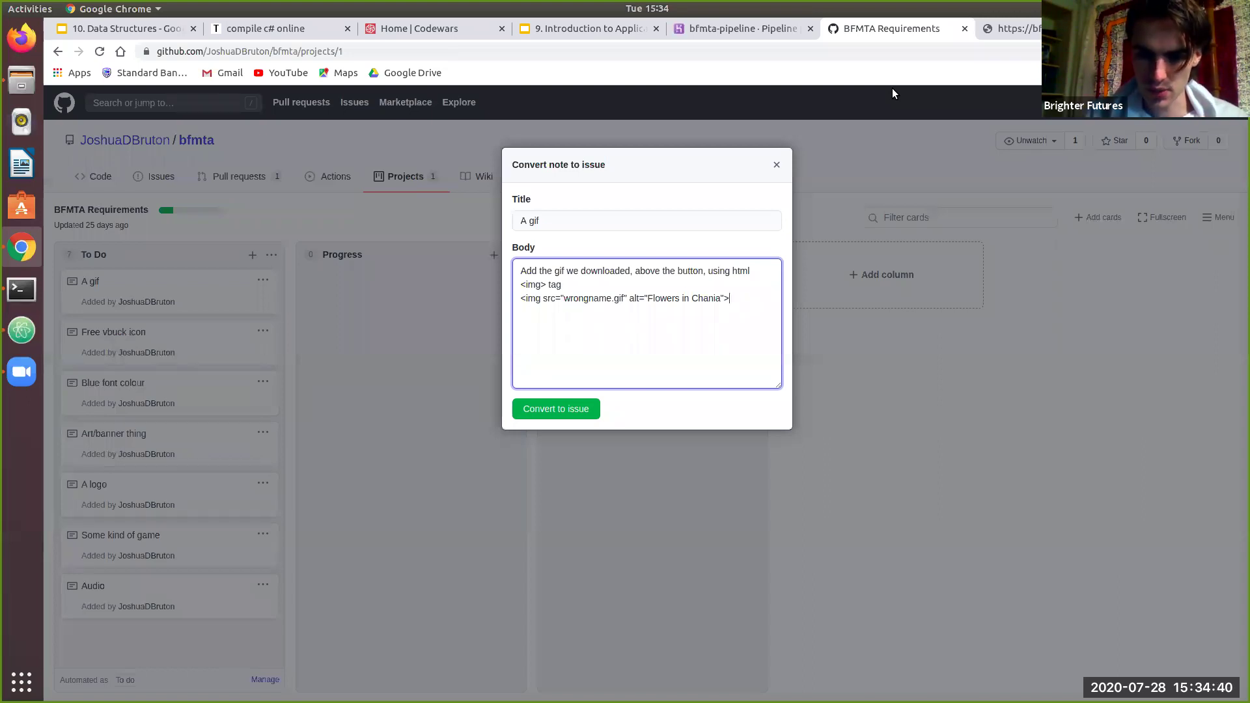
left_click(556, 409)
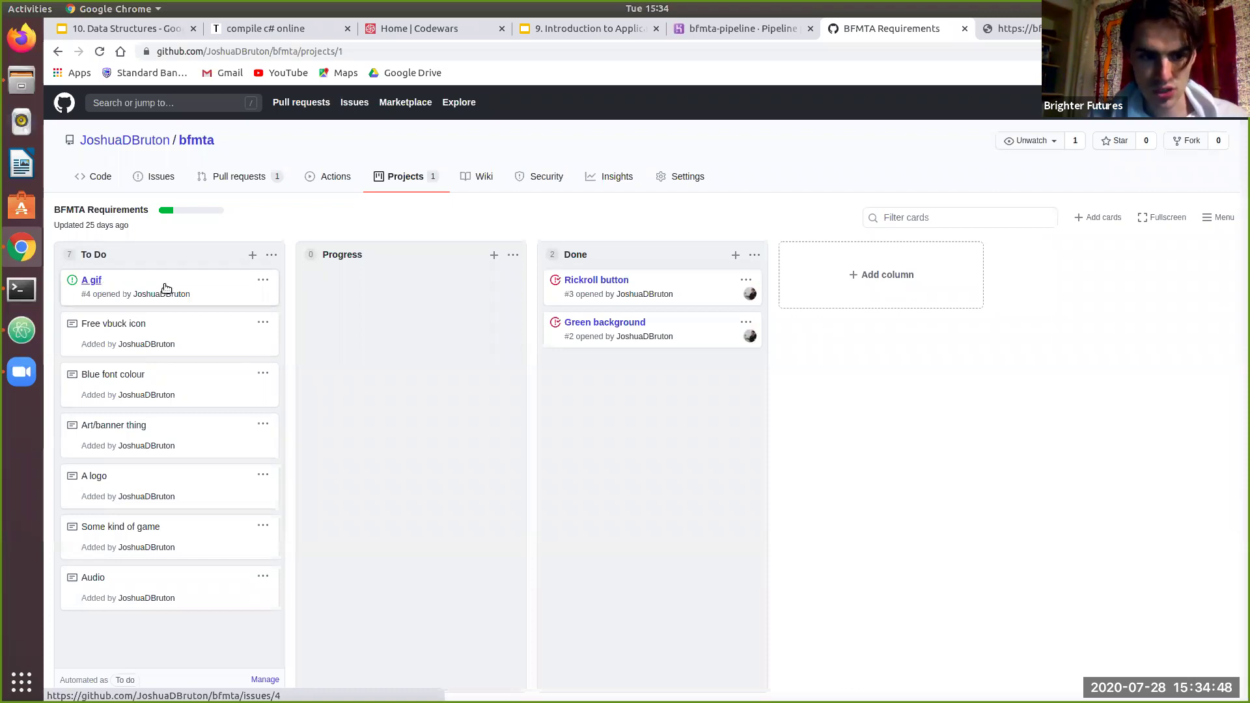
Step: Move A gif issue #4 to Progress, assign it to yourself, and open the repository's code
left_click_drag(218, 302, 418, 291)
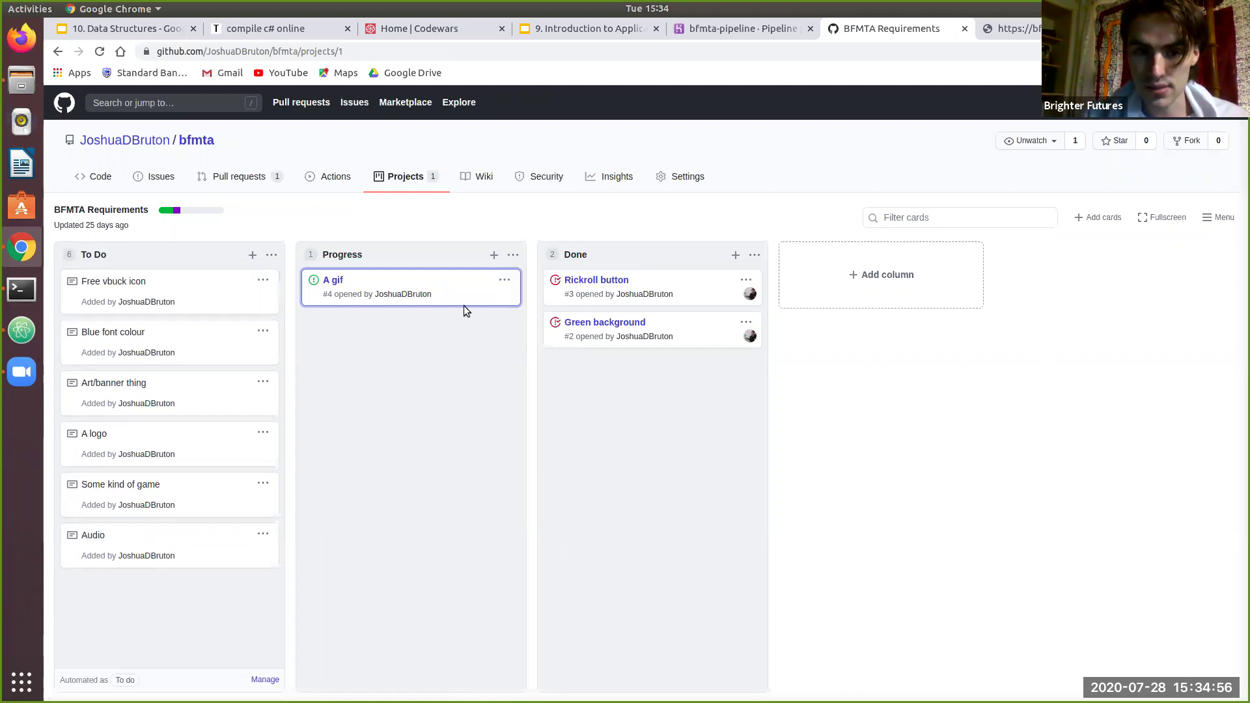
left_click(335, 280)
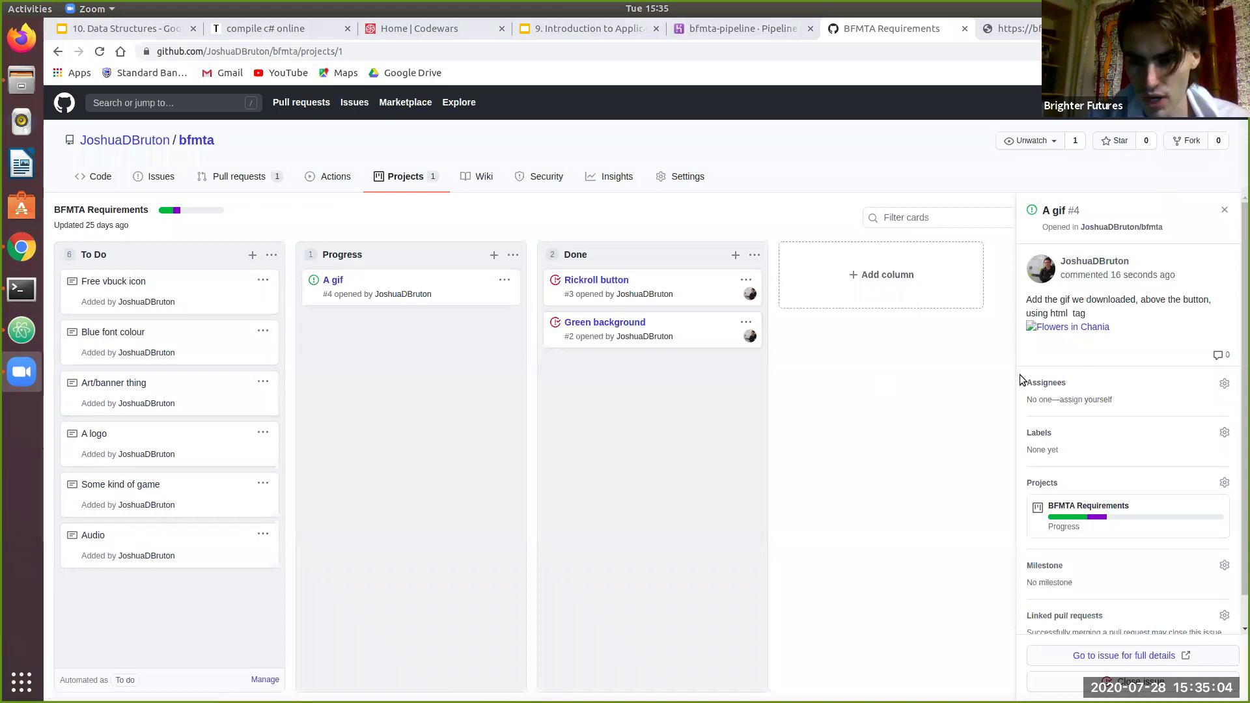
left_click(1077, 402)
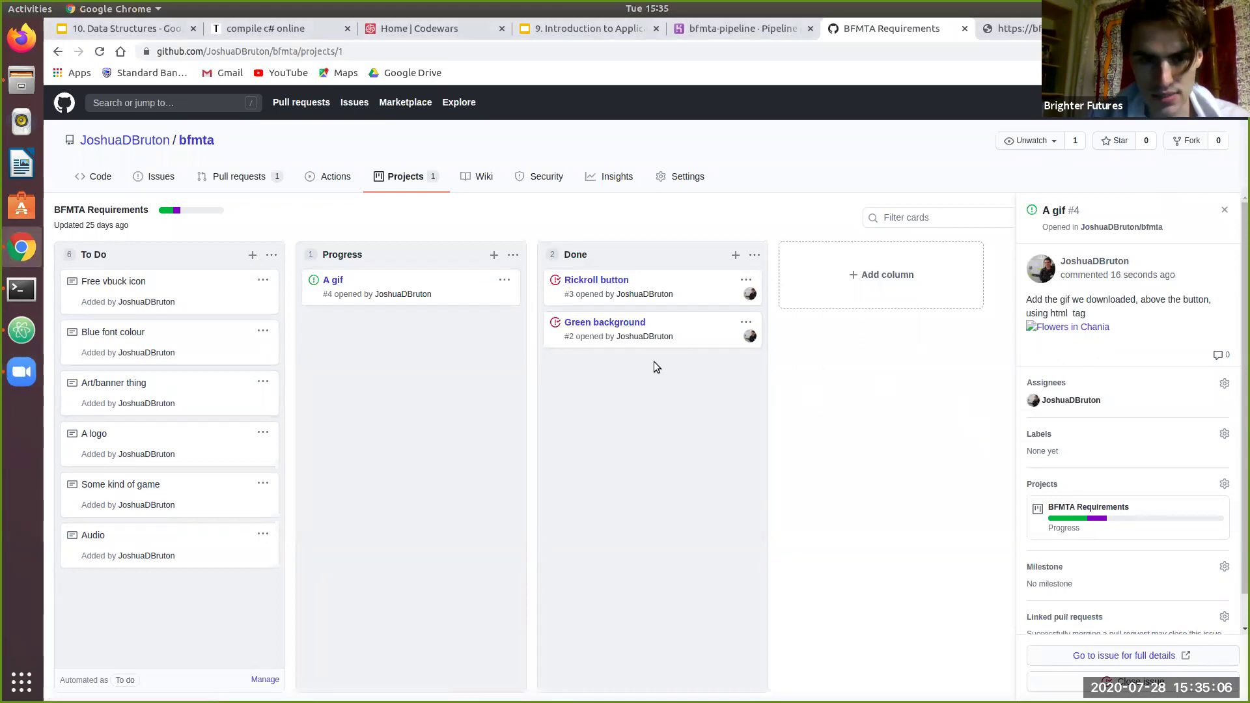
left_click(485, 298)
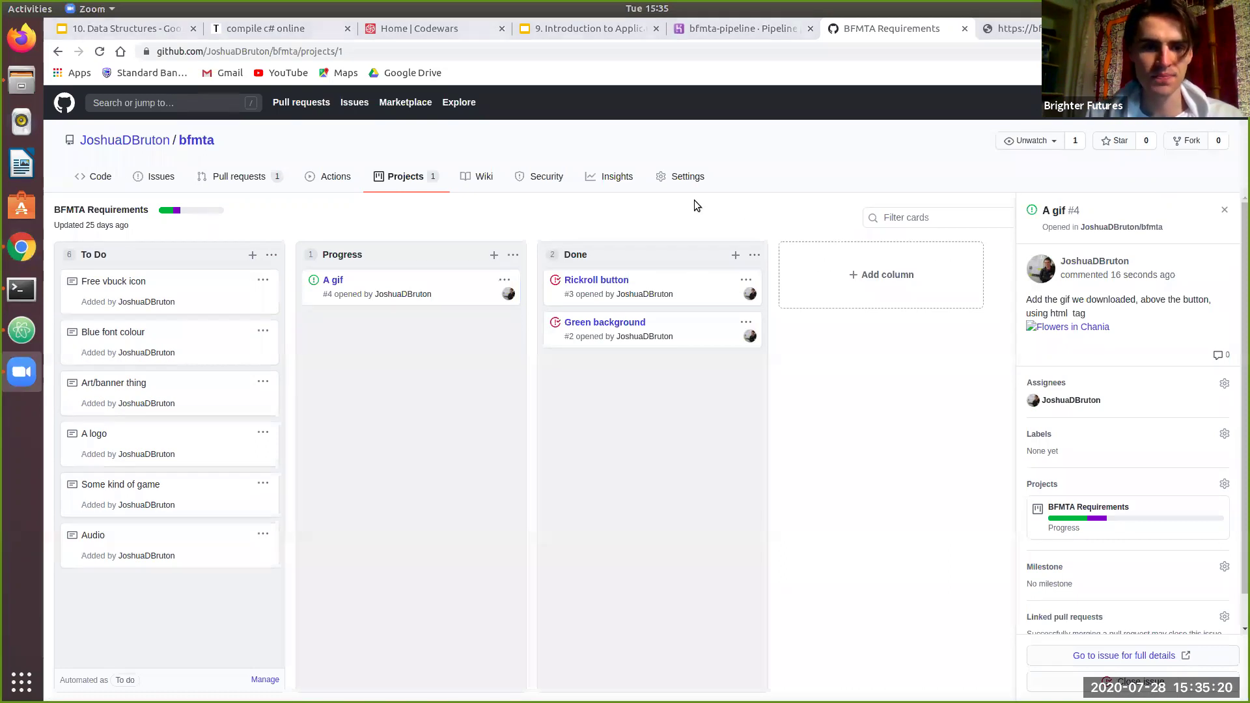
left_click(103, 181)
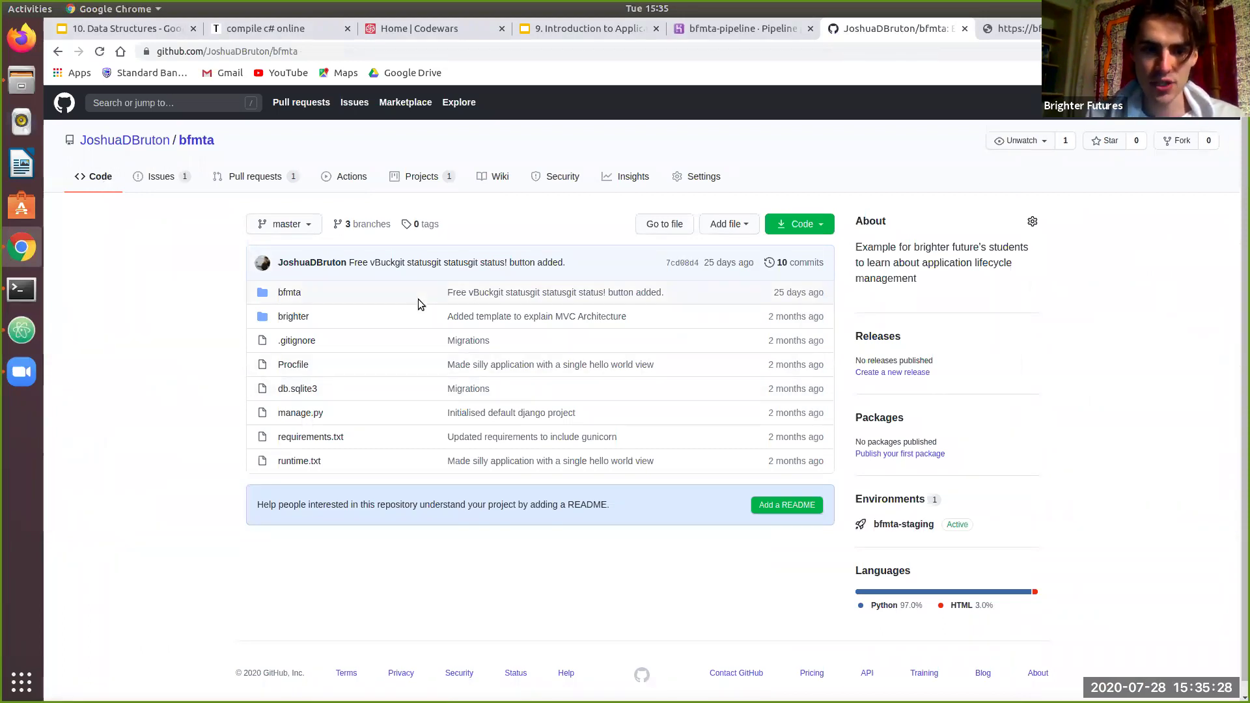
key("alt+Tab")
key("alt+Tab")
key("alt+Tab")
key("alt+Tab")
key("alt+Tab")
key("alt+Tab")
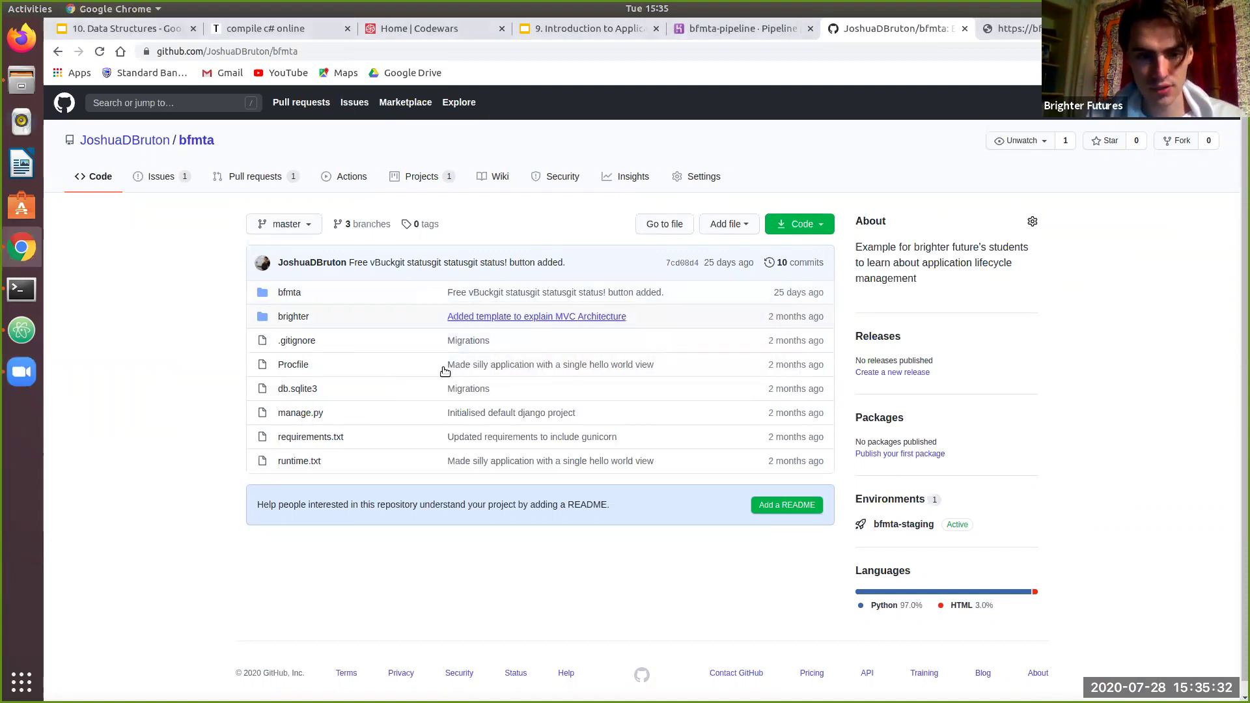
key("alt+Tab")
key("alt+Tab")
key("alt+Tab")
key("alt+Tab")
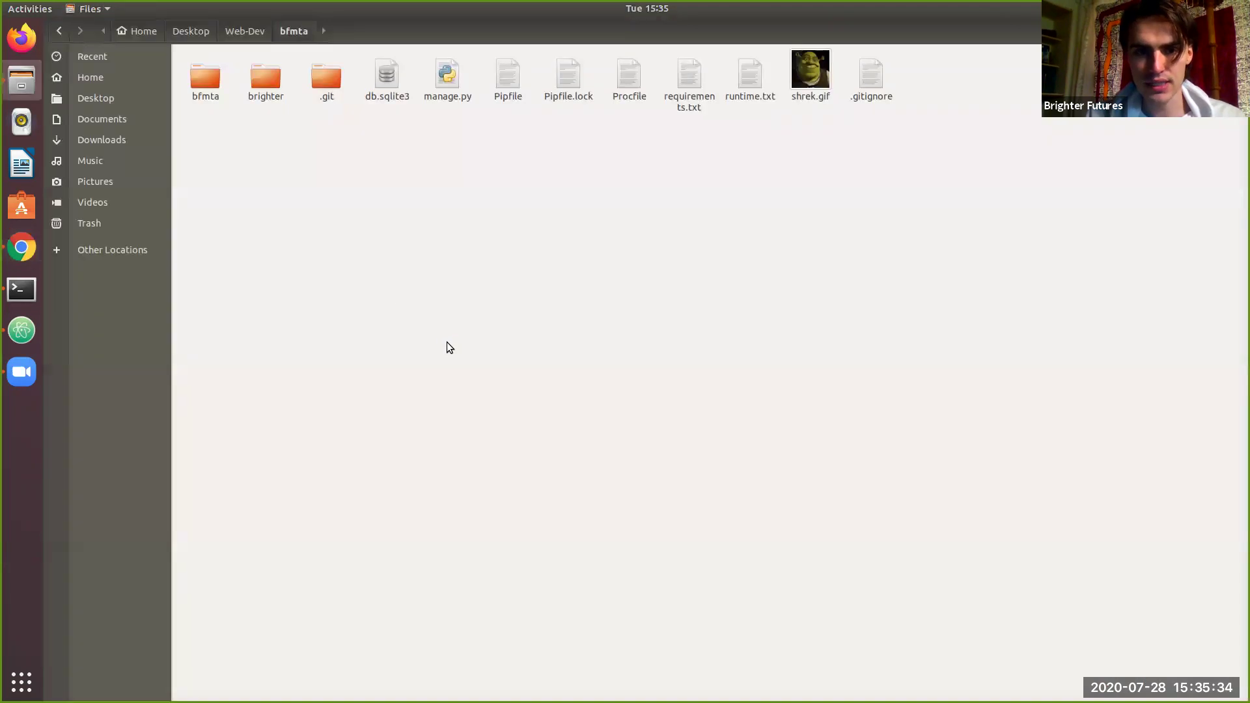
right_click(448, 344)
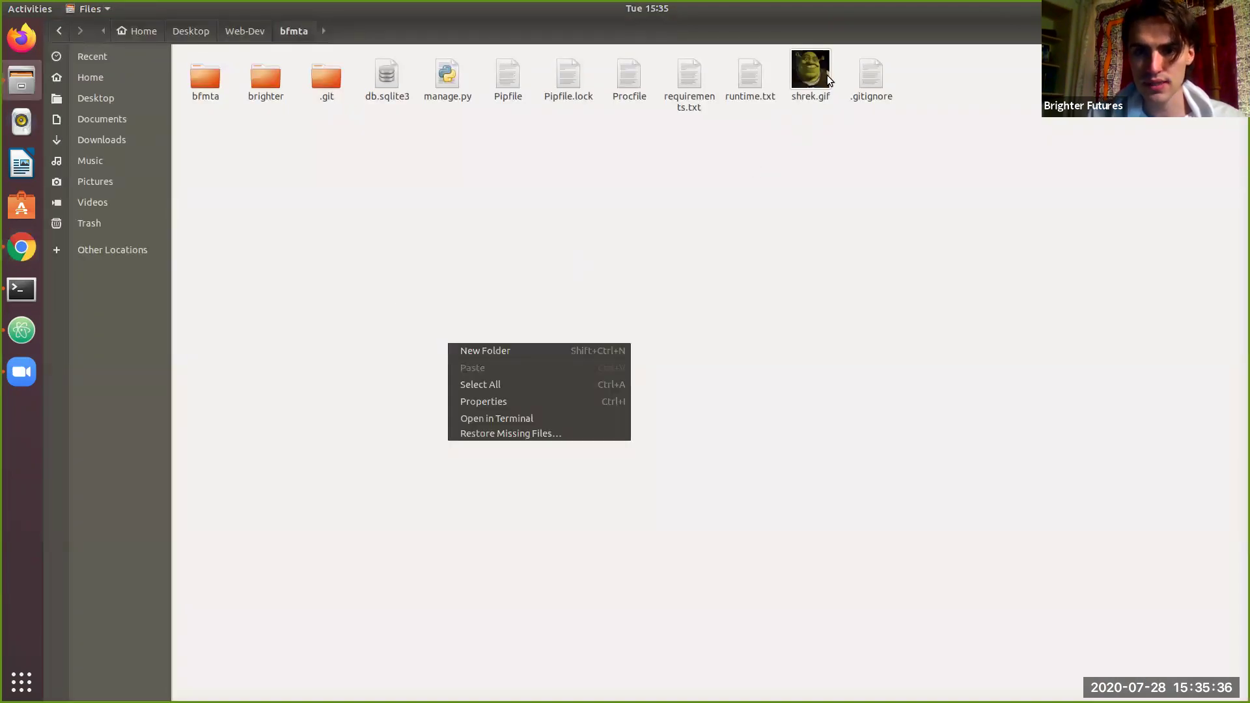
key("Escape")
double_click(204, 87)
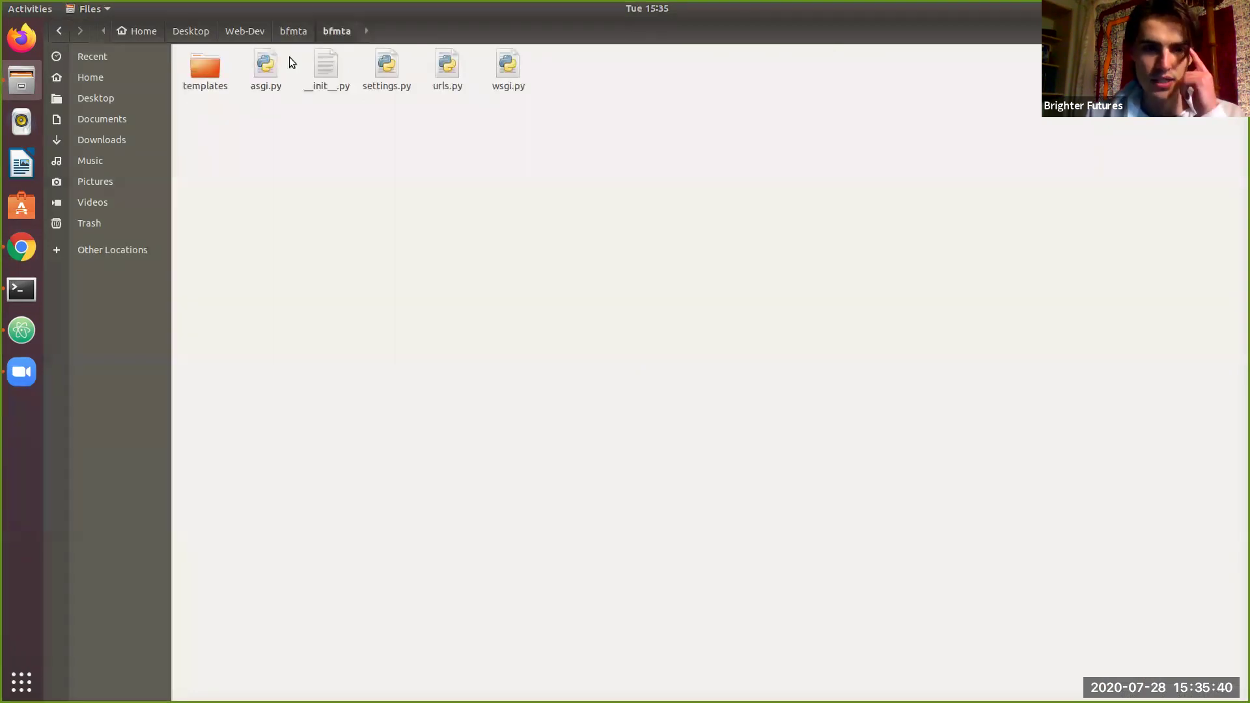
left_click(305, 33)
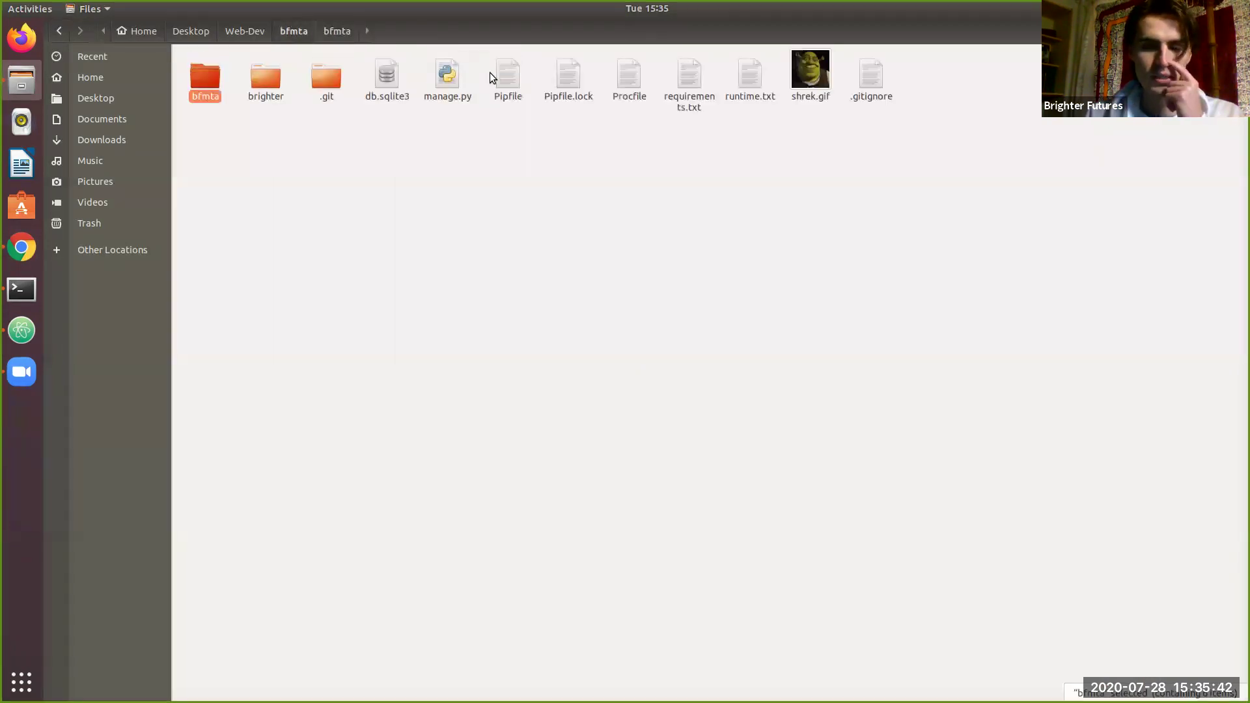
left_click_drag(820, 92, 427, 283)
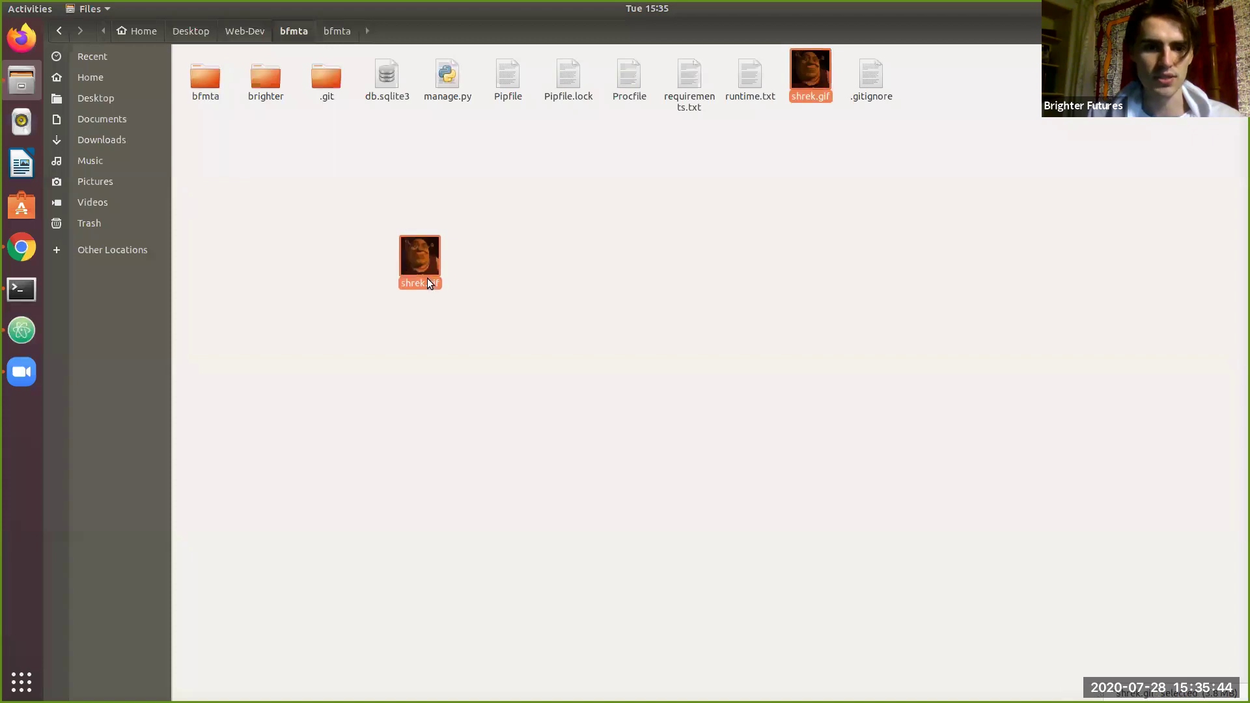
left_click_drag(201, 92, 301, 119)
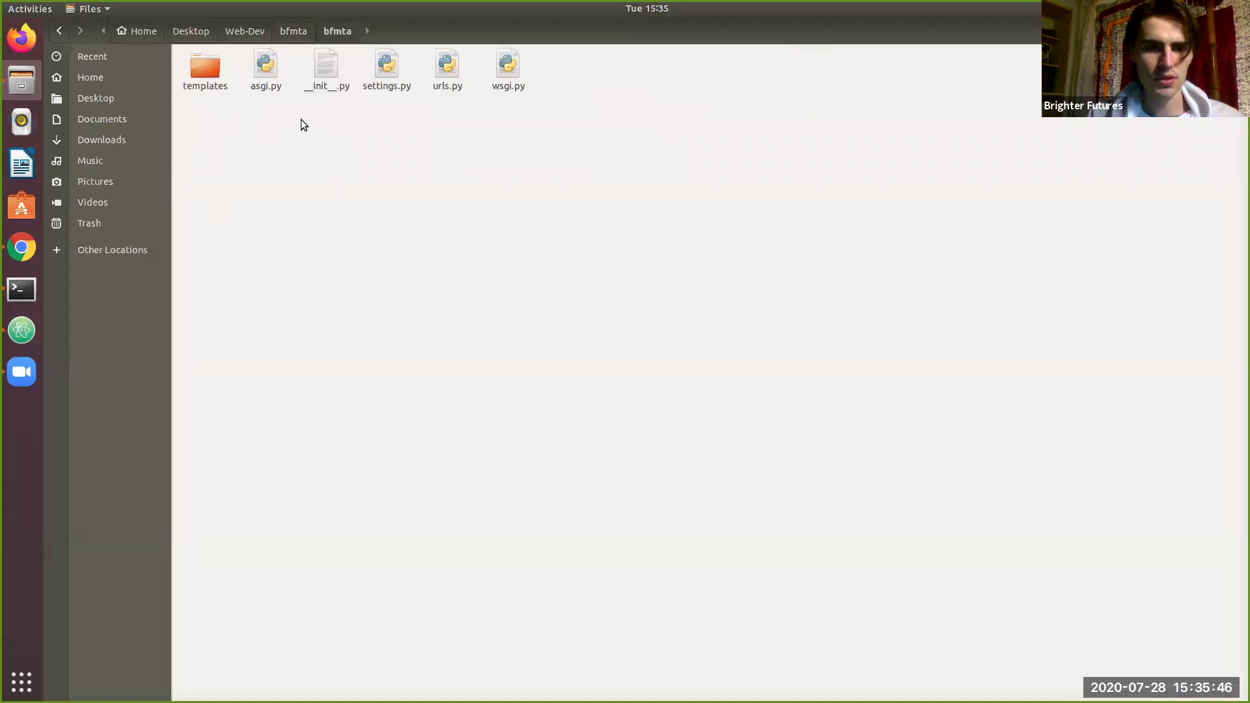
left_click_drag(214, 72, 362, 112)
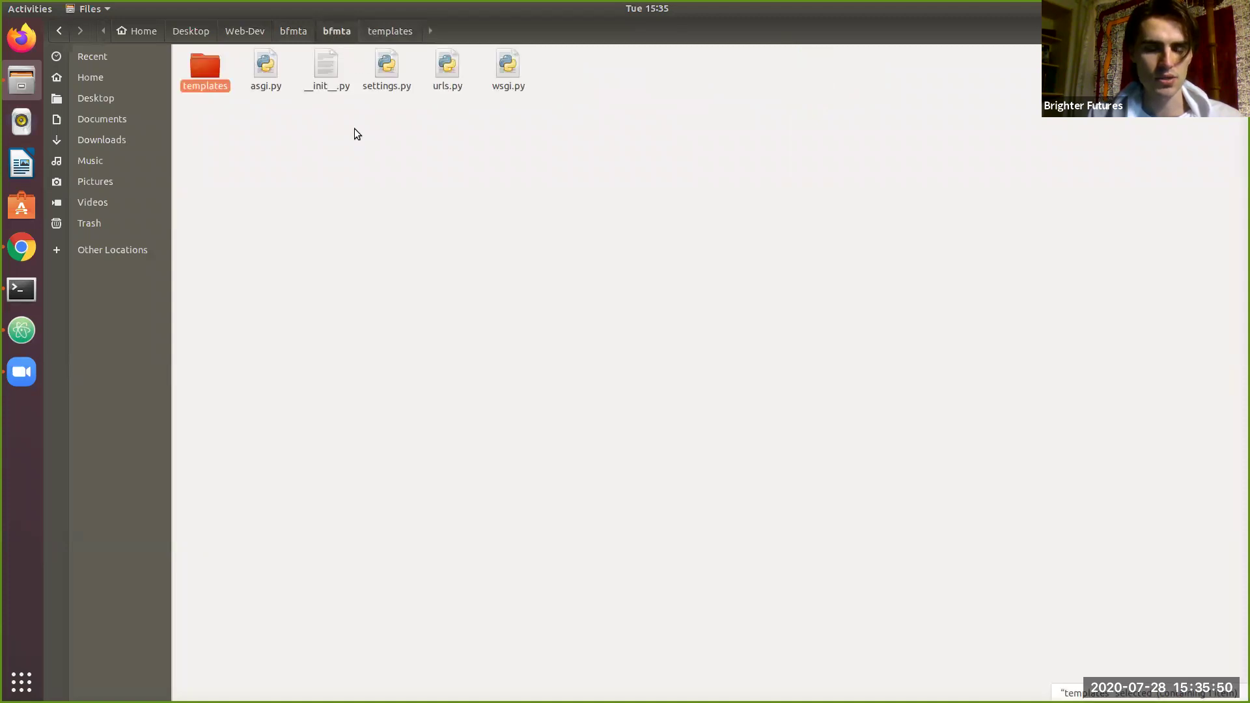
left_click_drag(304, 37, 715, 77)
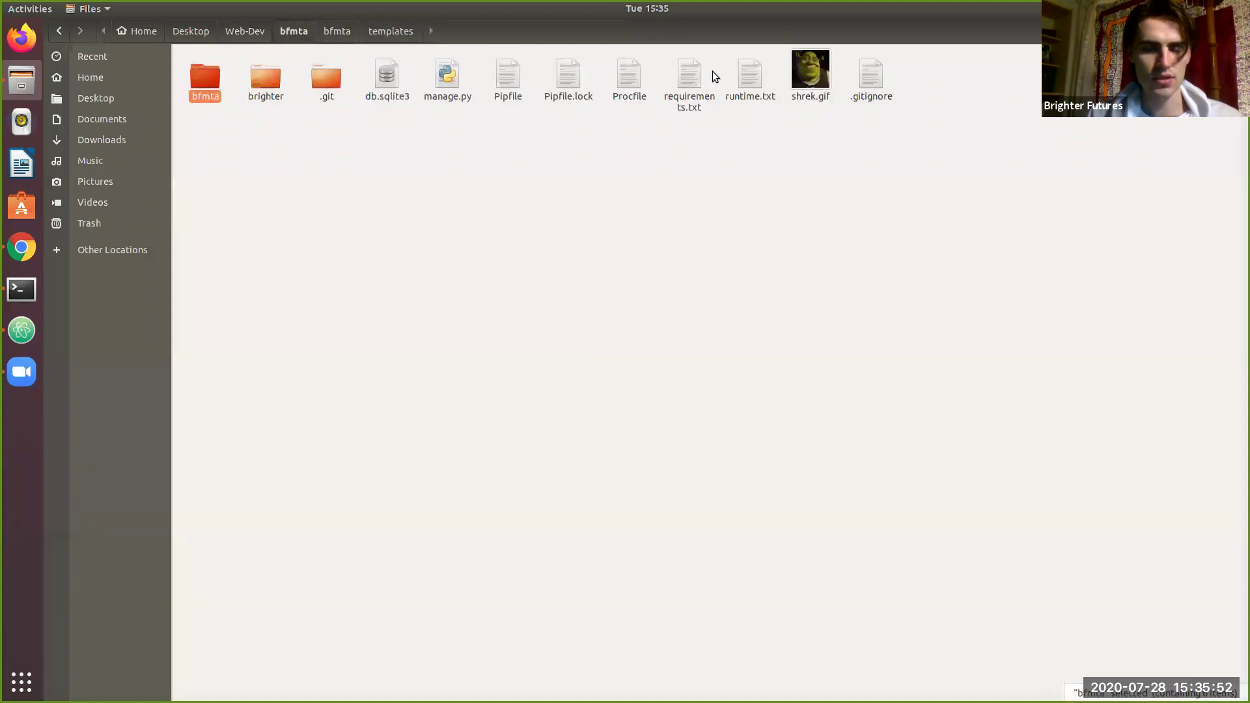
double_click(802, 73)
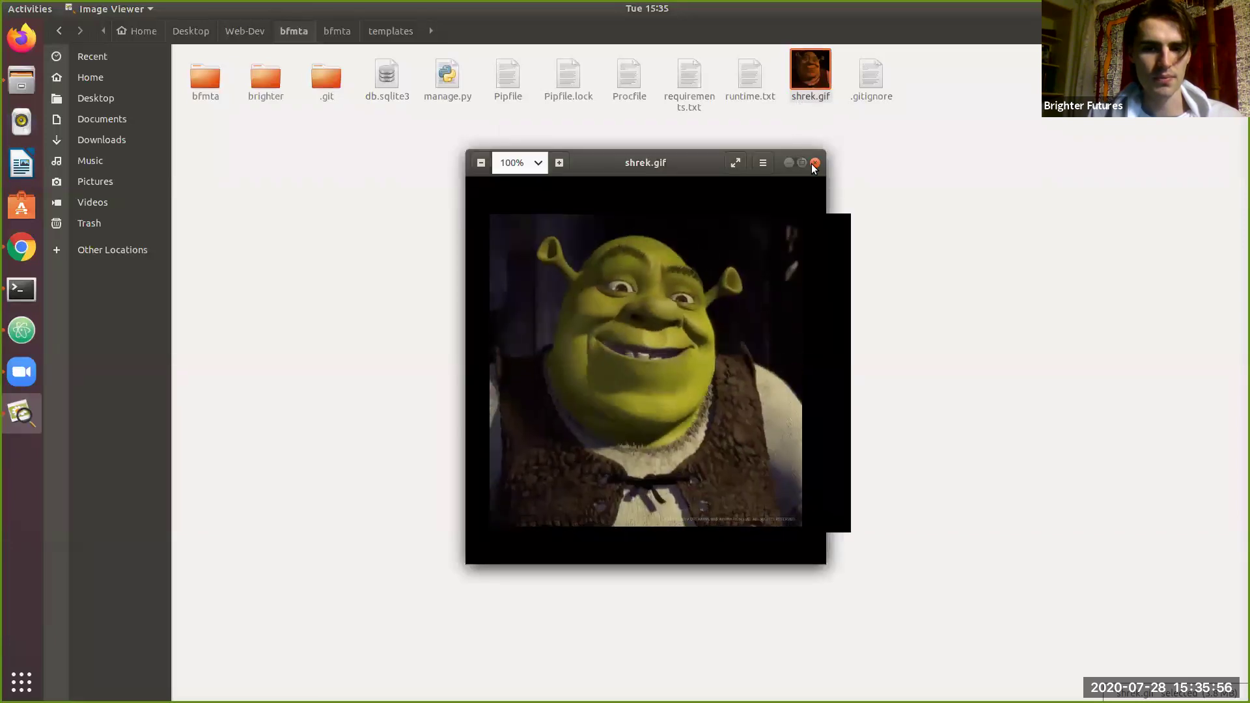
left_click(815, 163)
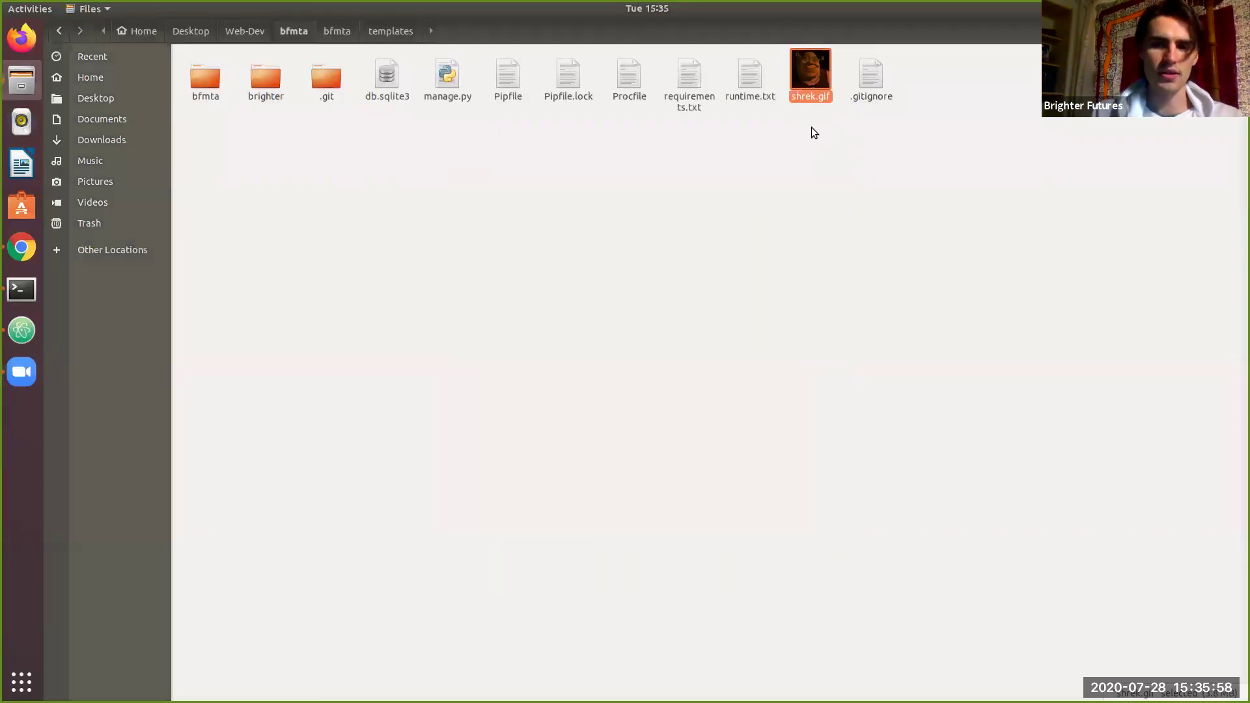
key("alt+Tab")
key("alt+Tab")
key("alt+Tab")
key("alt+Tab")
key("alt+Tab")
key("alt+Tab")
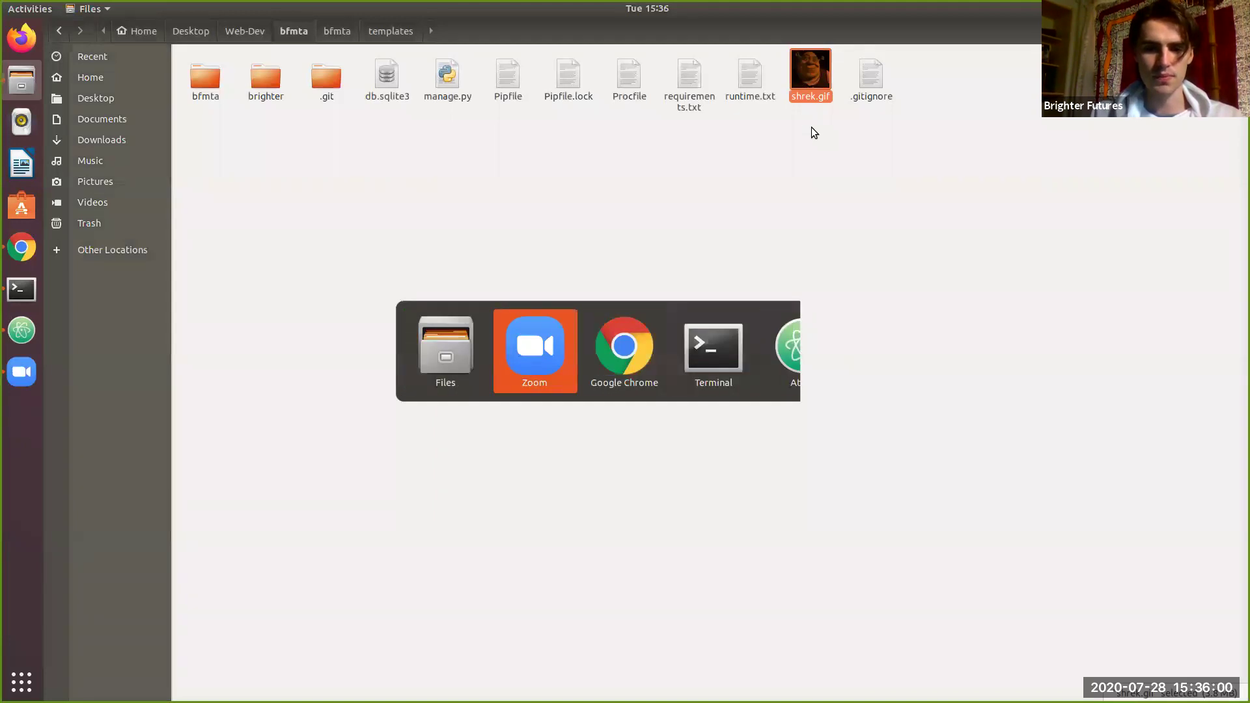
key("alt+Tab")
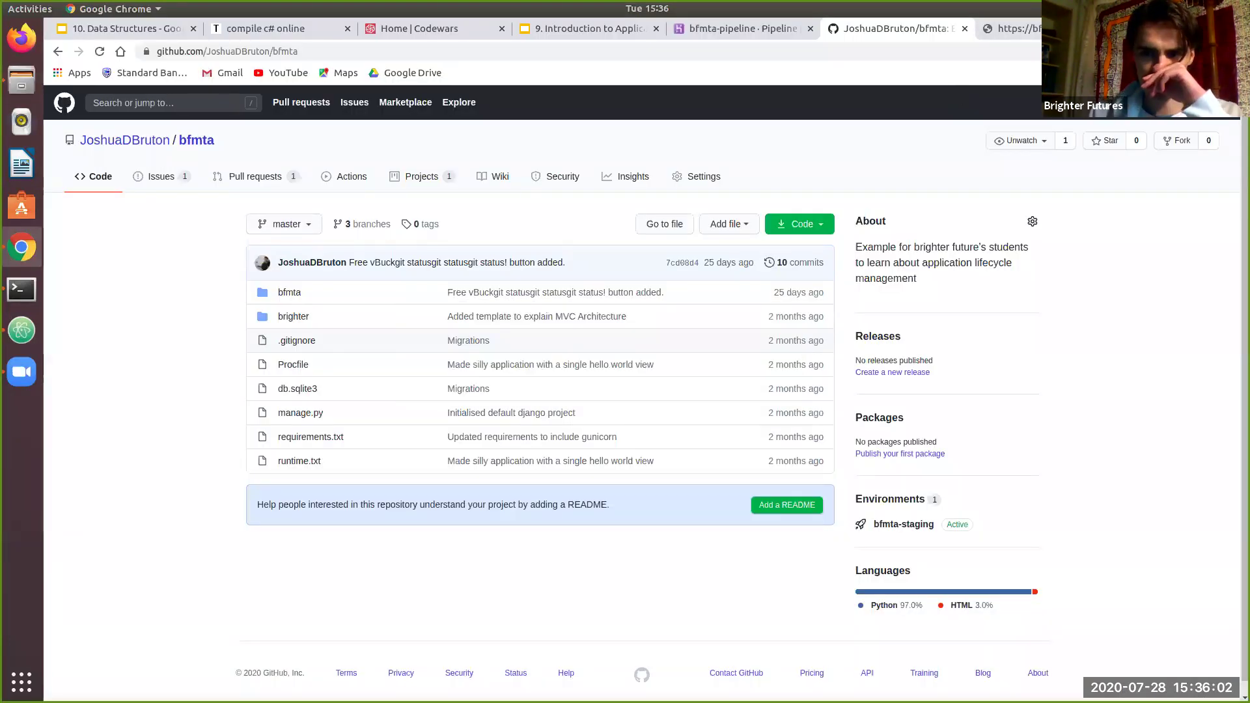
Step: Search Google Images for 'shrek gif'
key("ctrl+t")
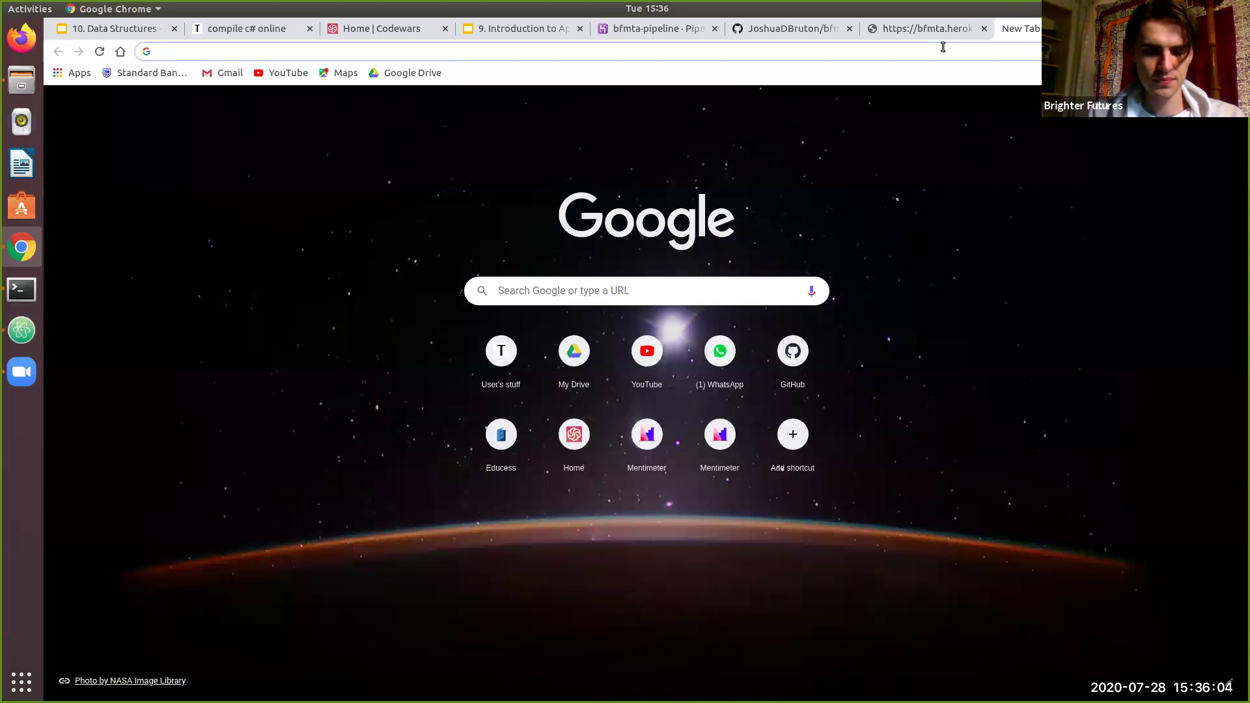
type("shrek gif")
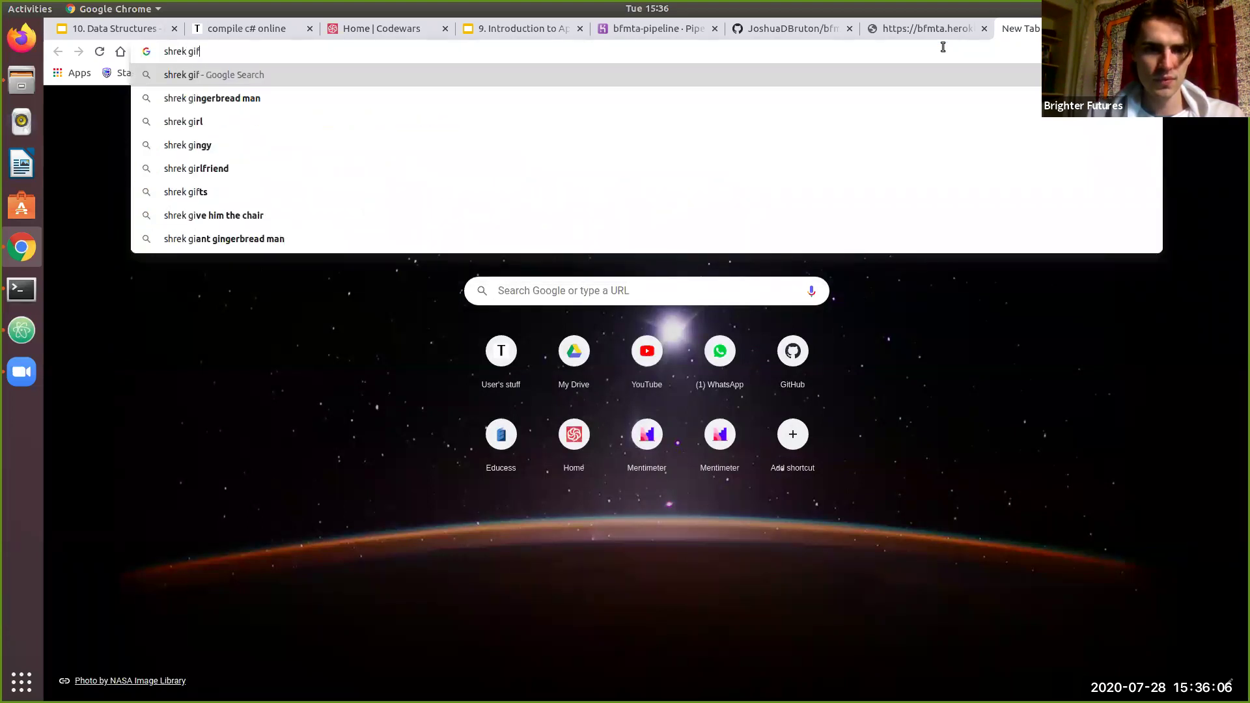
key("Return")
left_click(215, 152)
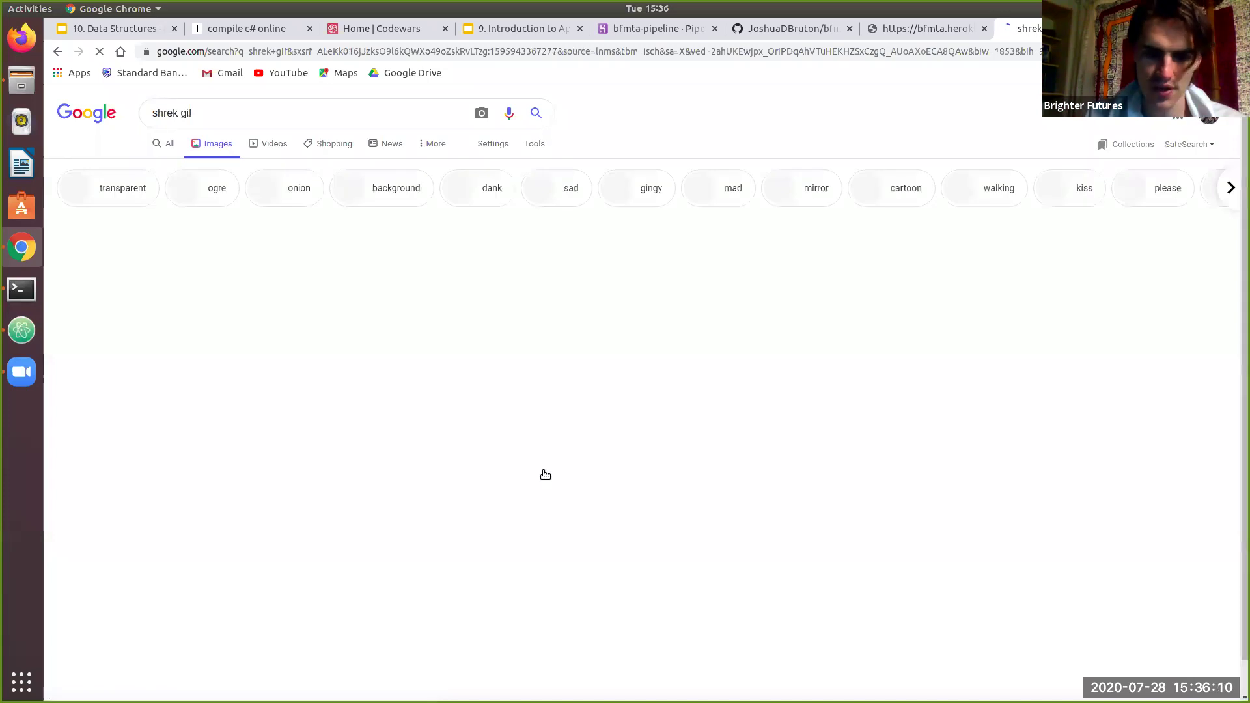
scroll(961, 261, "down", 10)
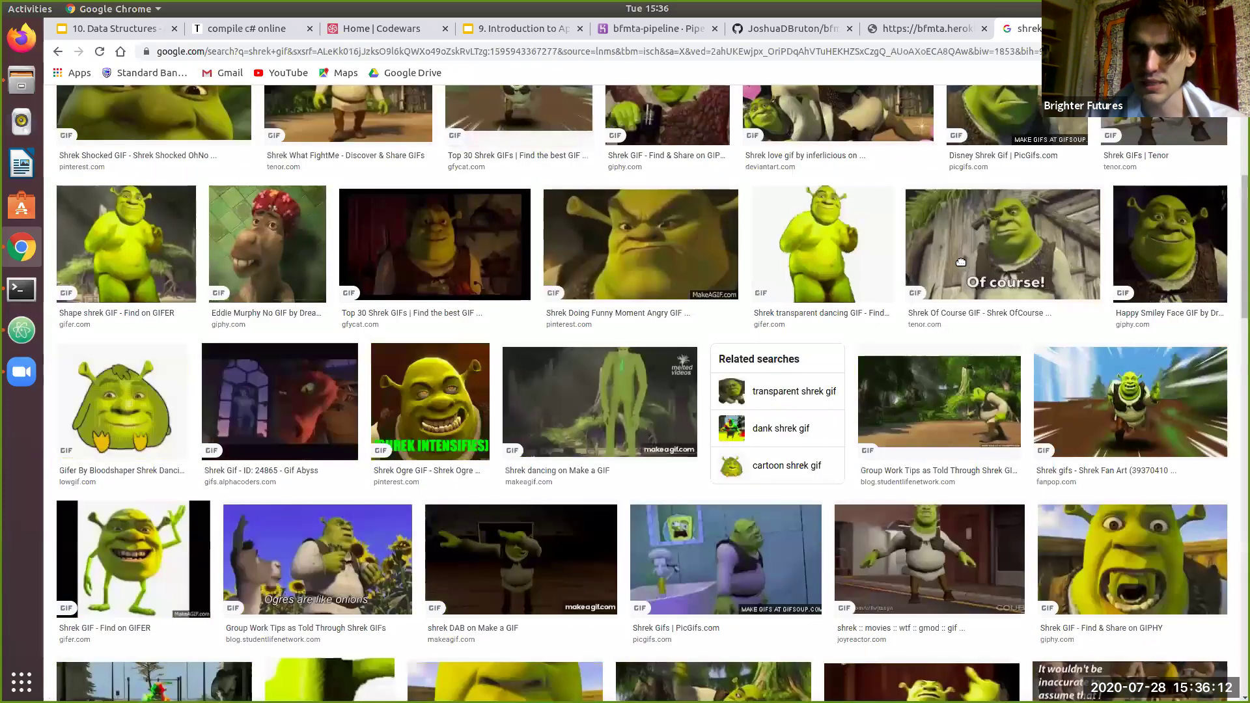
Step: Copy the Happy Smiley Face GIF's link address and switch to the bfmta-pipeline Heroku tab
left_click(1170, 241)
right_click(1036, 233)
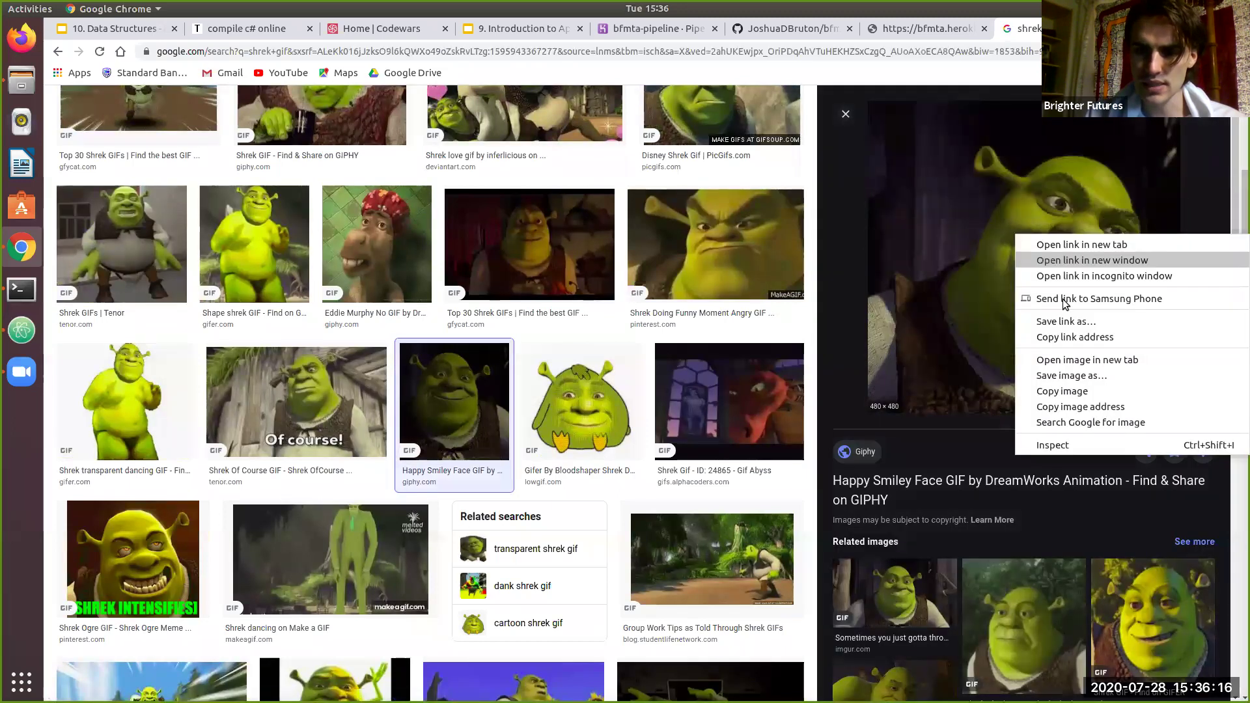
left_click(1100, 337)
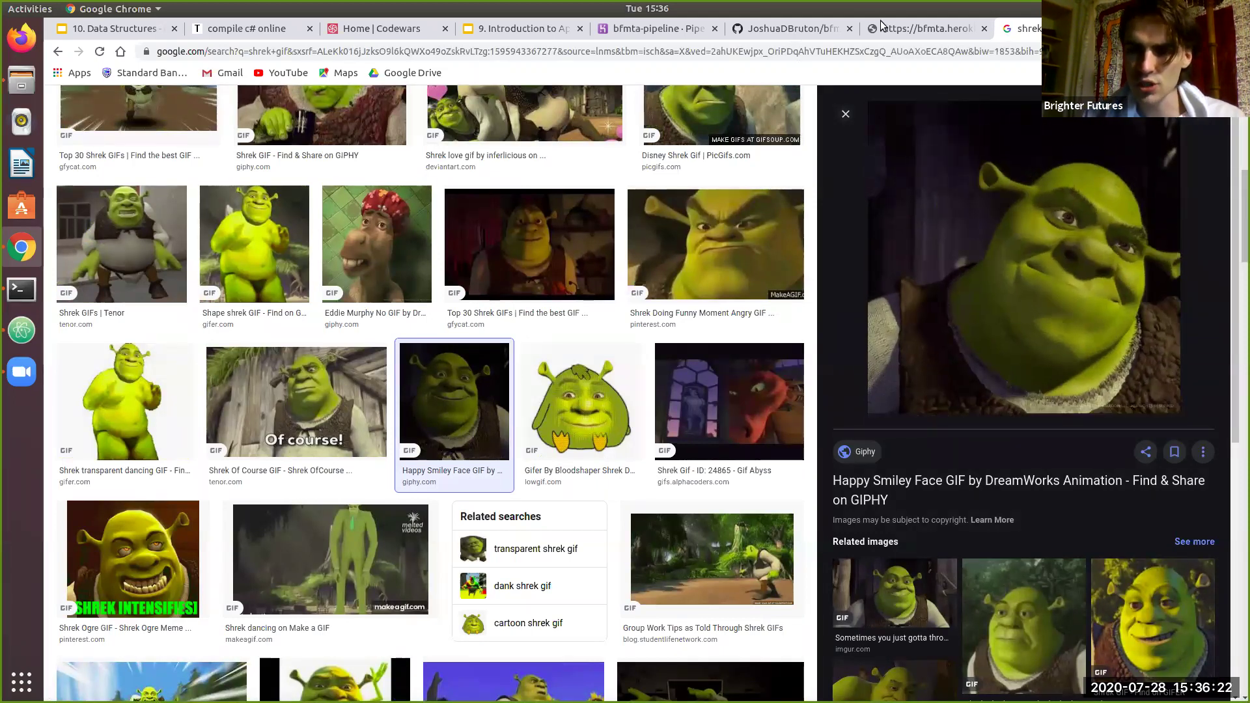
key("ctrl+Tab")
key("ctrl+Tab")
key("ctrl+Tab")
key("ctrl+Tab")
key("ctrl+Tab")
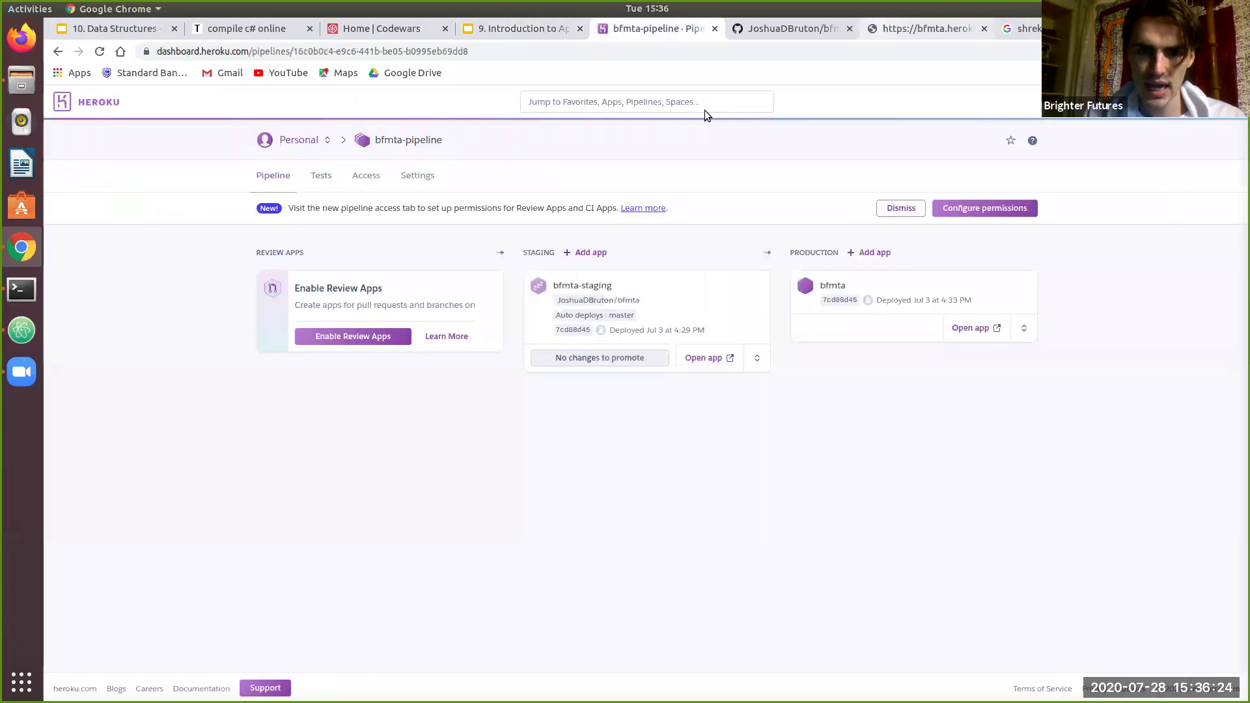
Step: Open the A gif issue from the repository's BFMTA Requirements project board
key("ctrl+Tab")
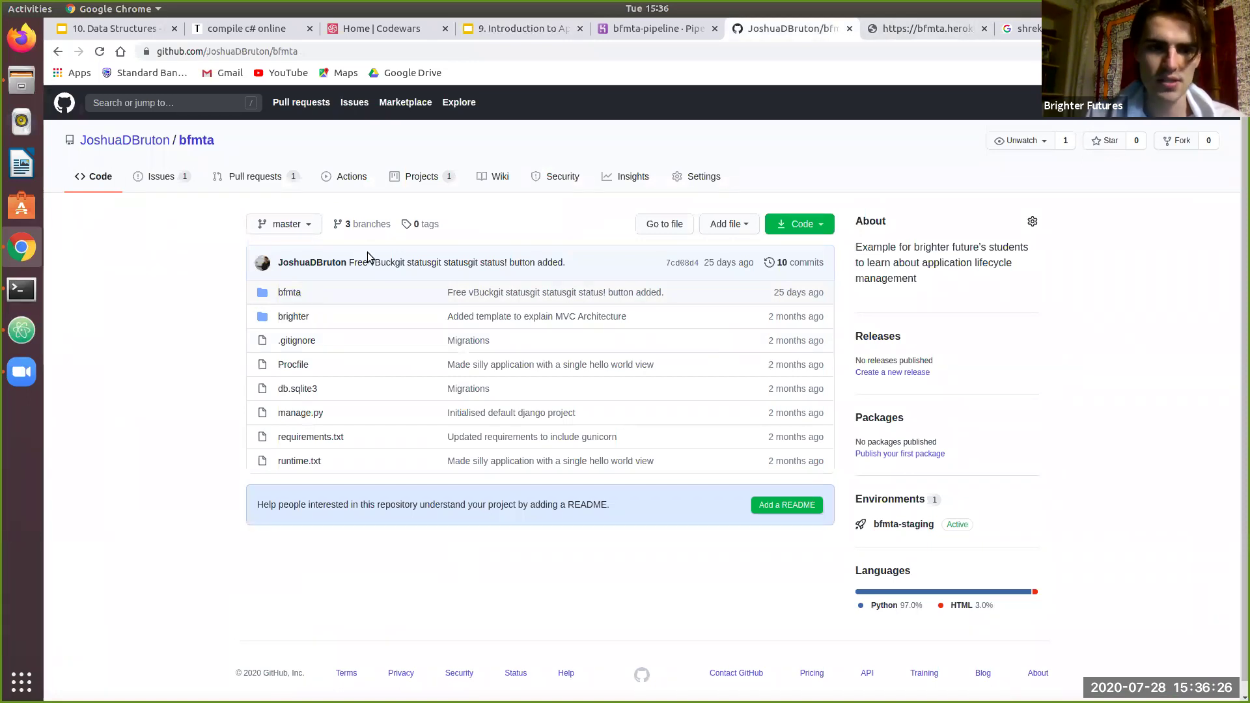
left_click(256, 176)
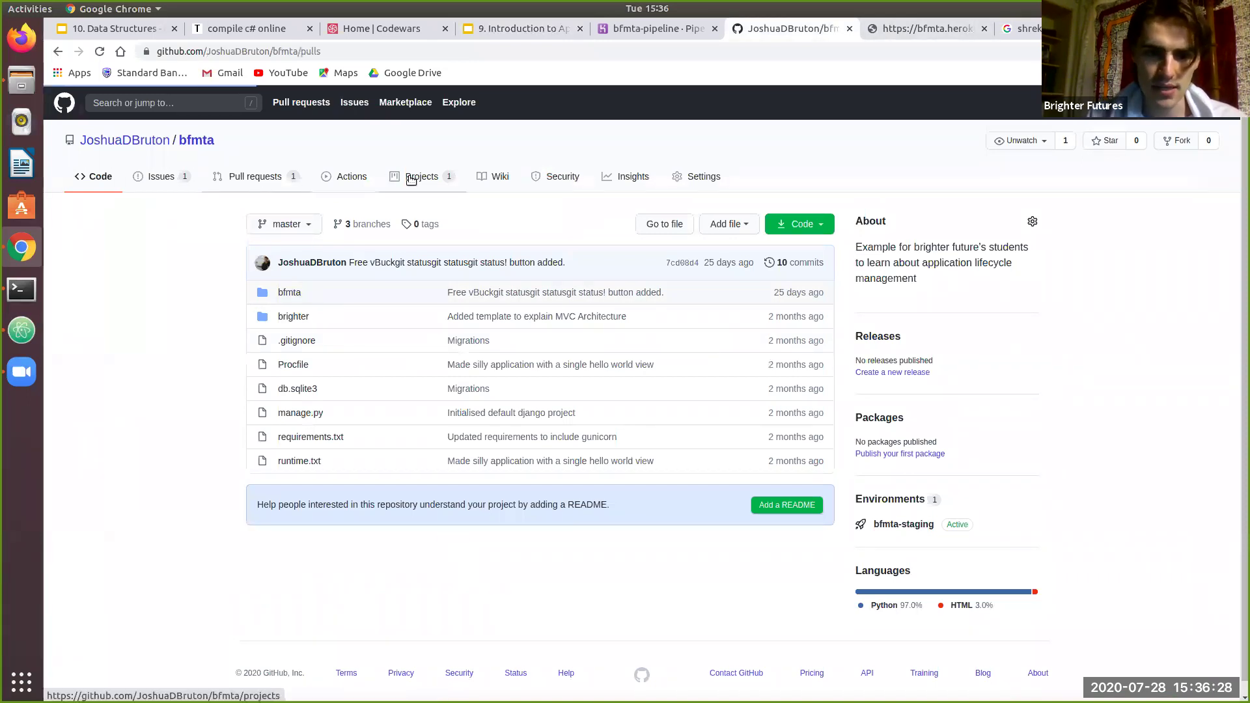
left_click(411, 180)
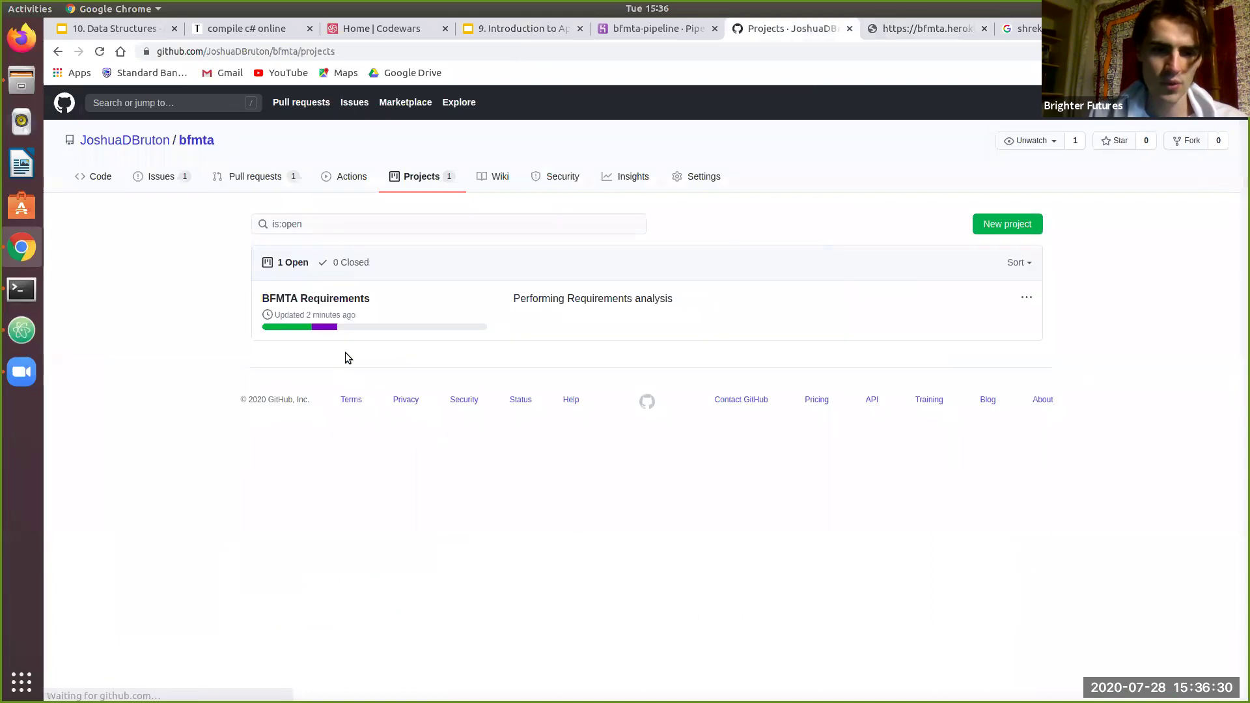
left_click(312, 298)
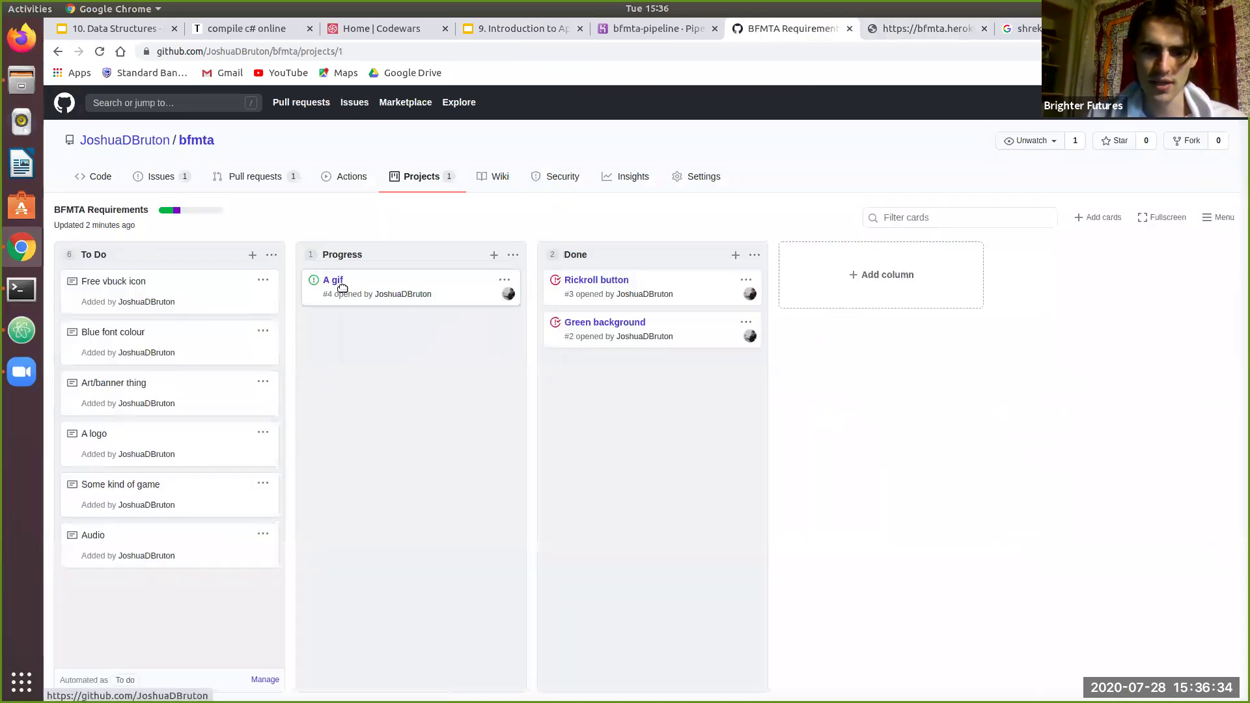
left_click(333, 280)
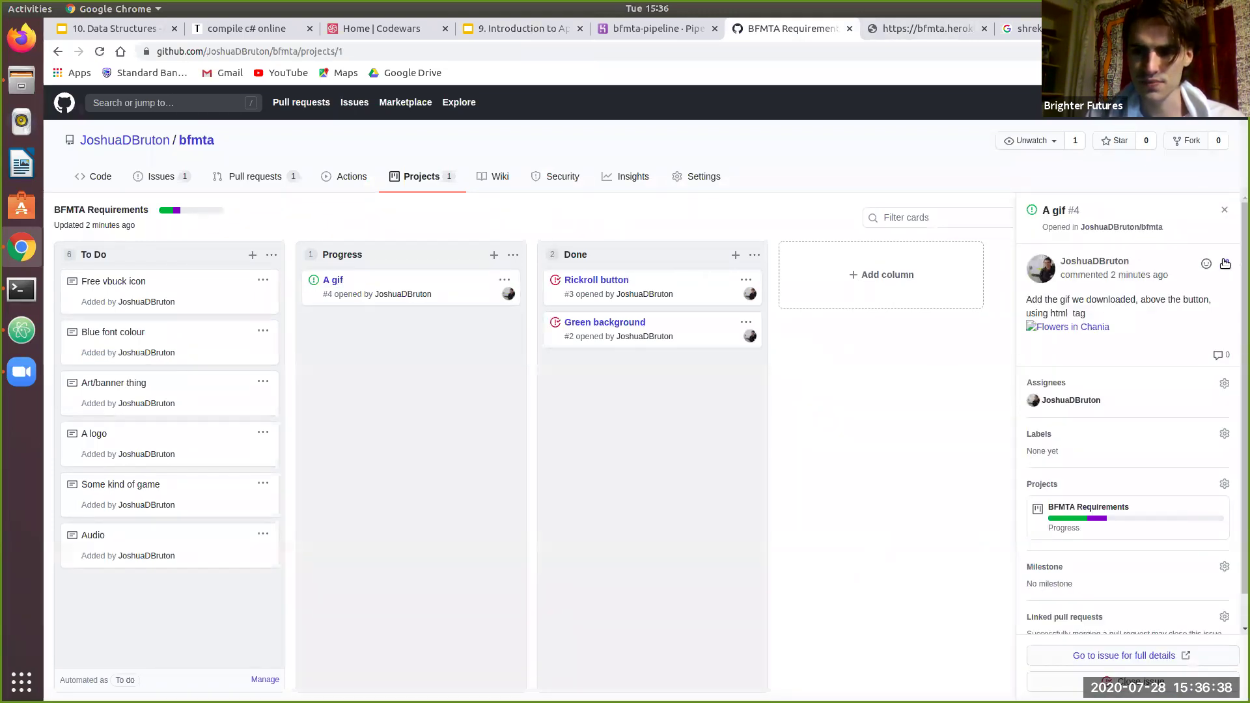
Step: Edit the A gif description, pasting the Google image link and then deleting it again
left_click(1225, 265)
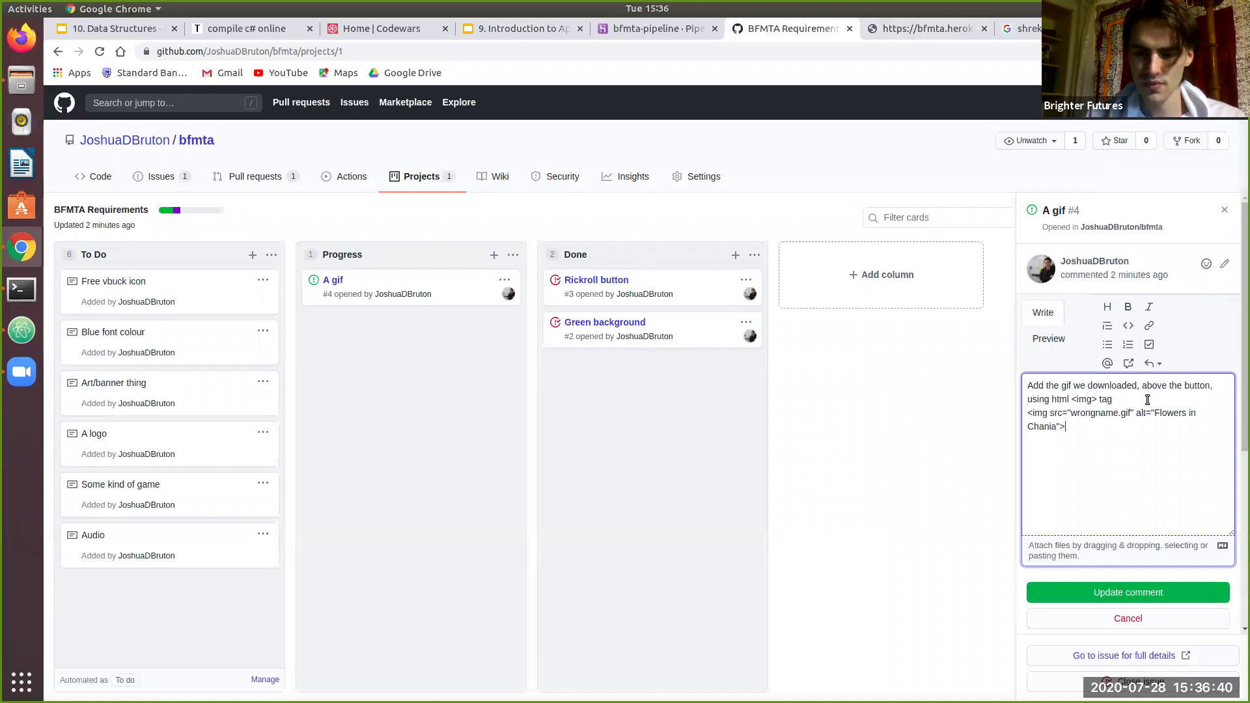
key("Return")
key("ctrl+v")
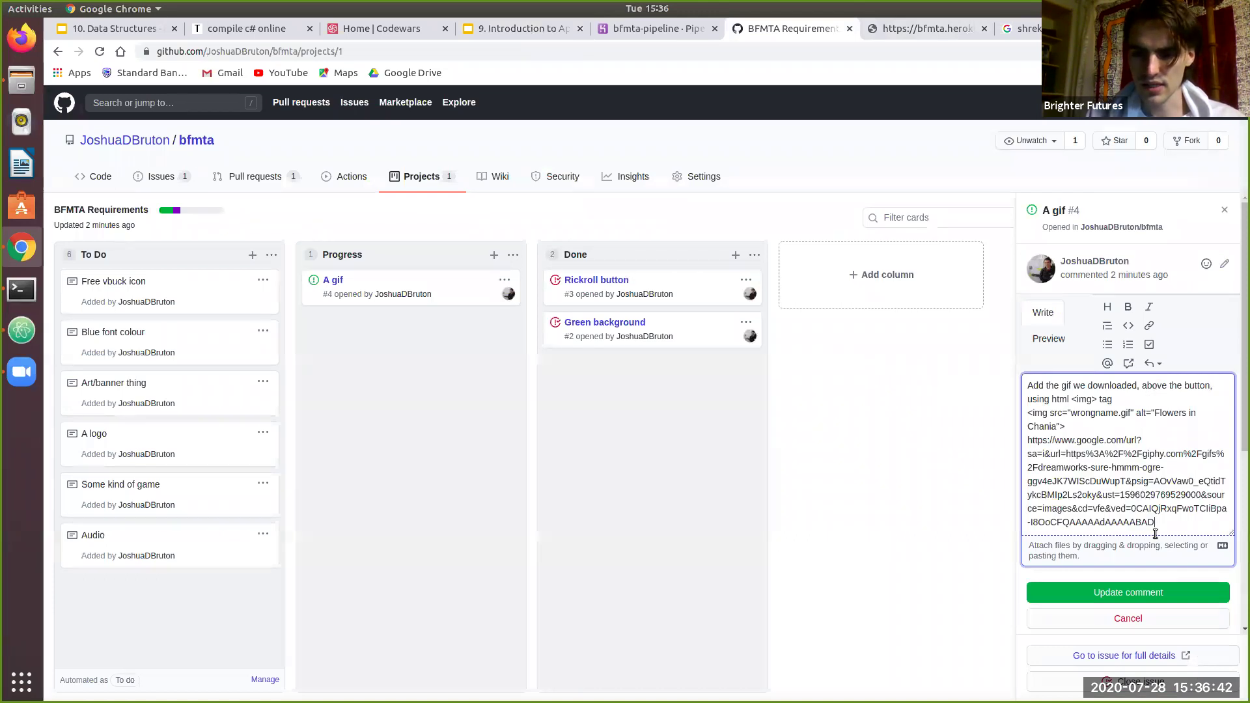
left_click_drag(1159, 522, 1016, 441)
key("ctrl+c")
key("BackSpace")
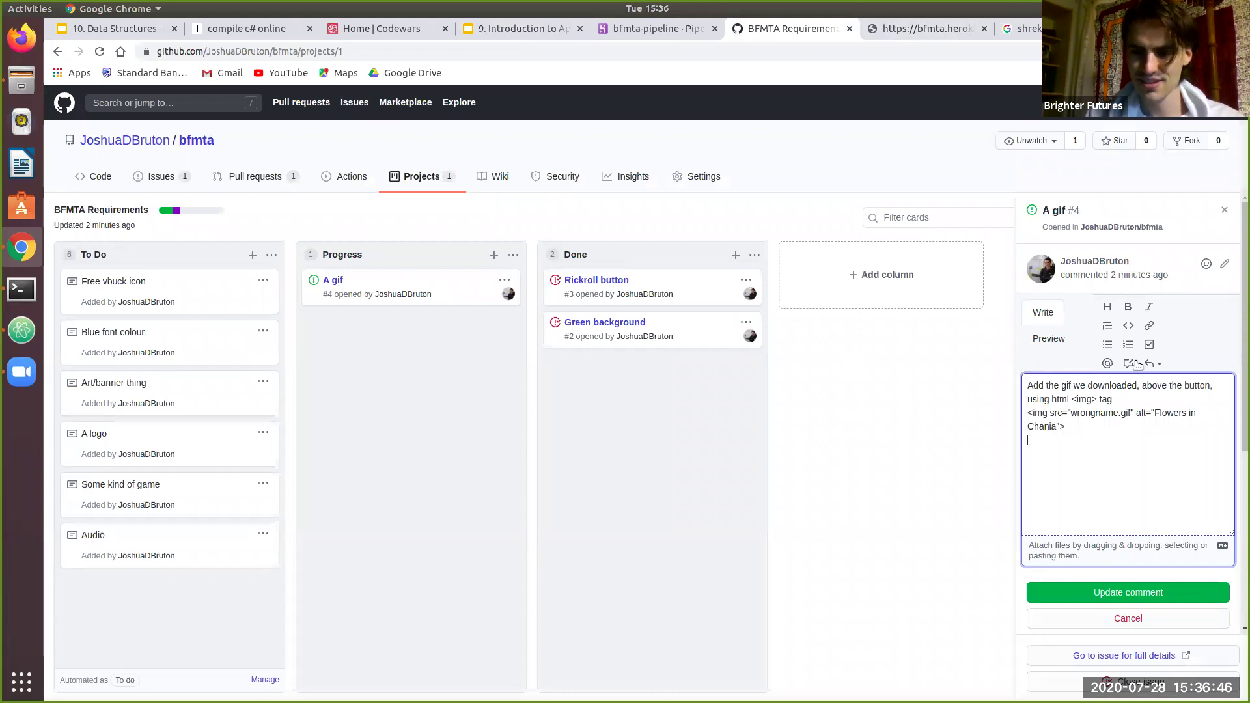
Step: Load the Google image link, copy the GIF's image address and open the direct giphy.gif
key("ctrl+t")
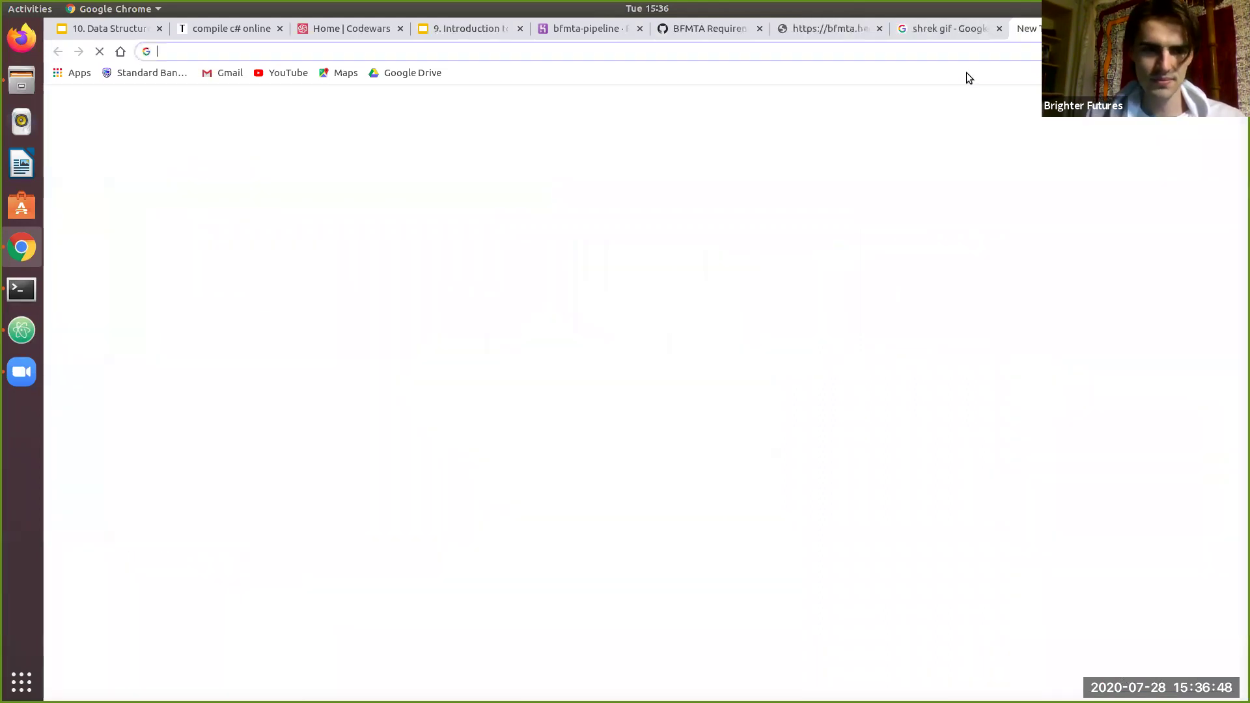
key("ctrl+v")
key("Return")
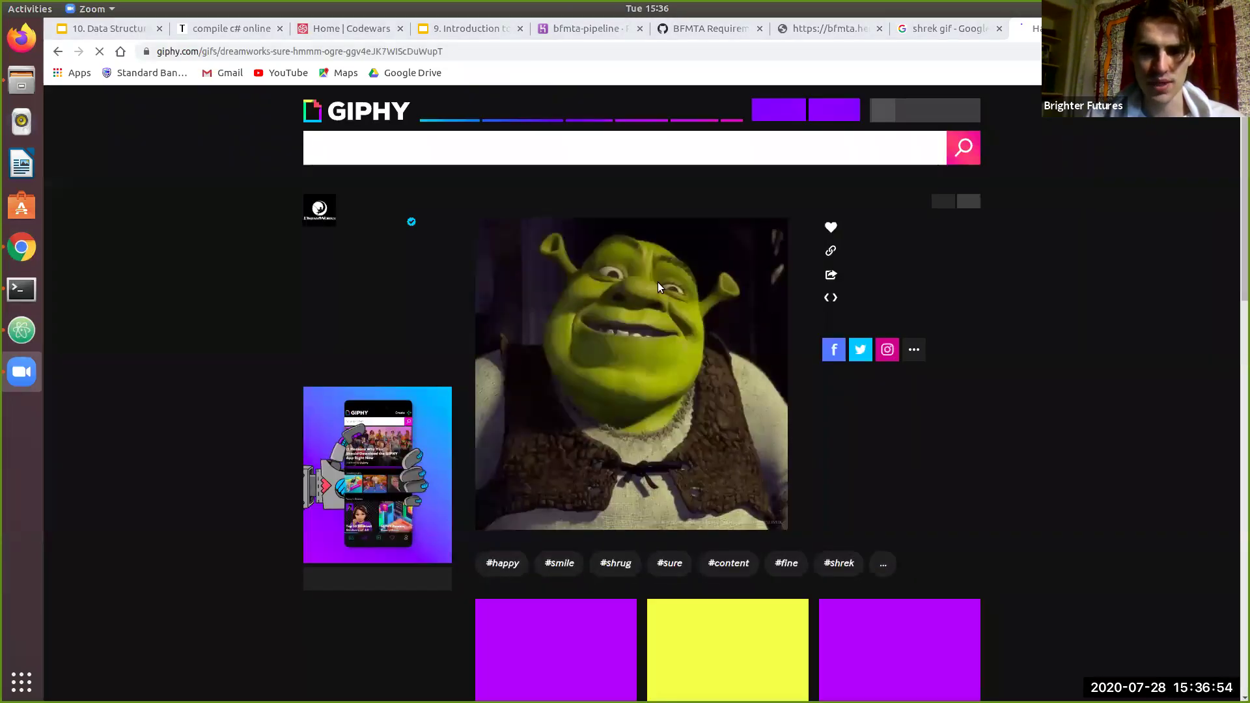
right_click(658, 283)
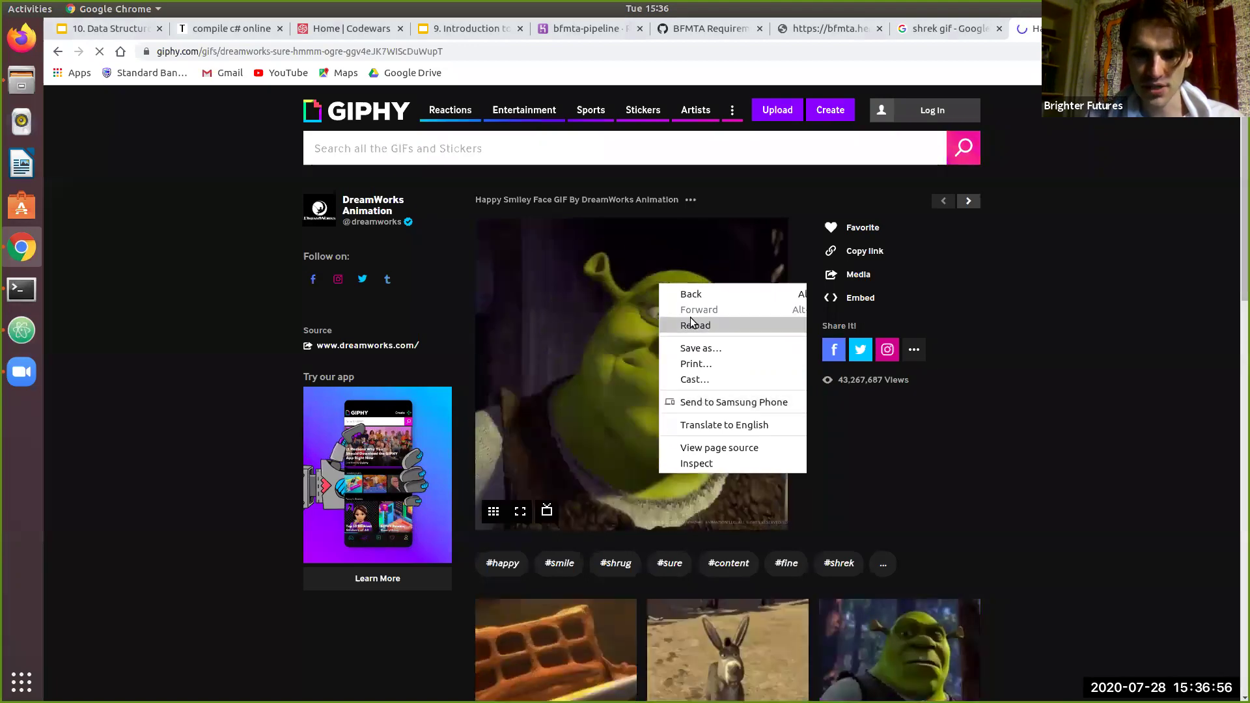
left_click(567, 337)
right_click(566, 338)
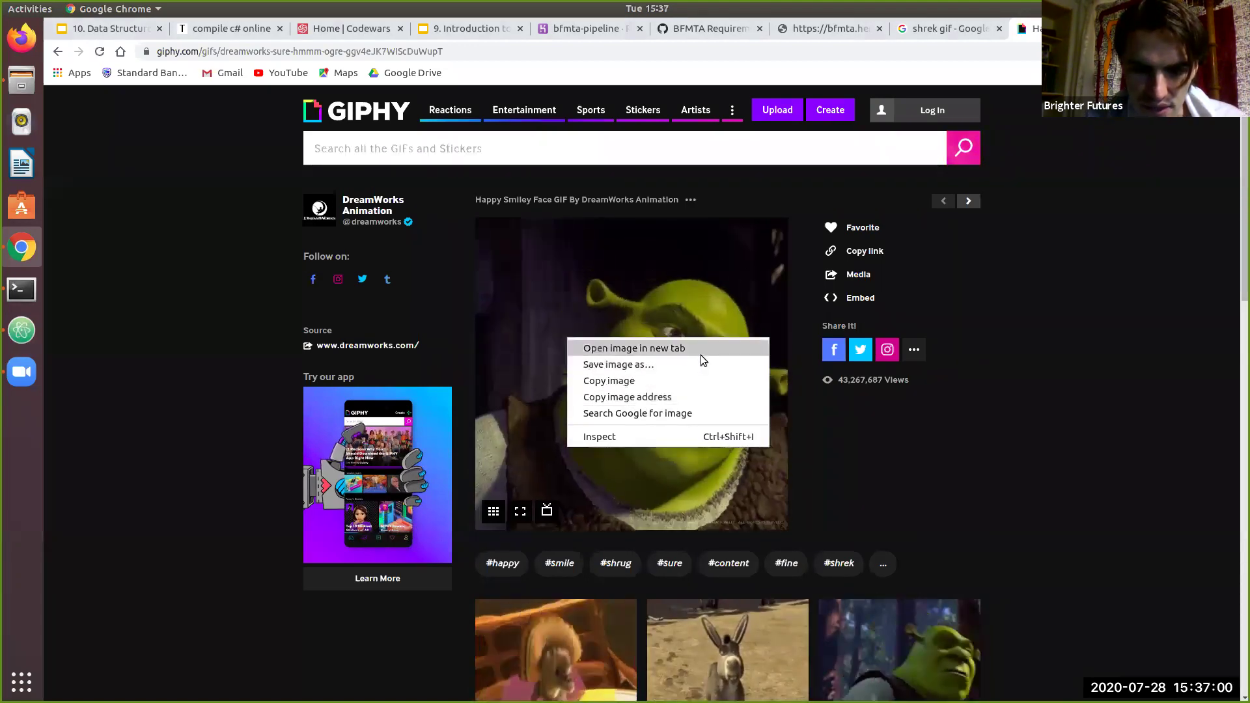
left_click(678, 397)
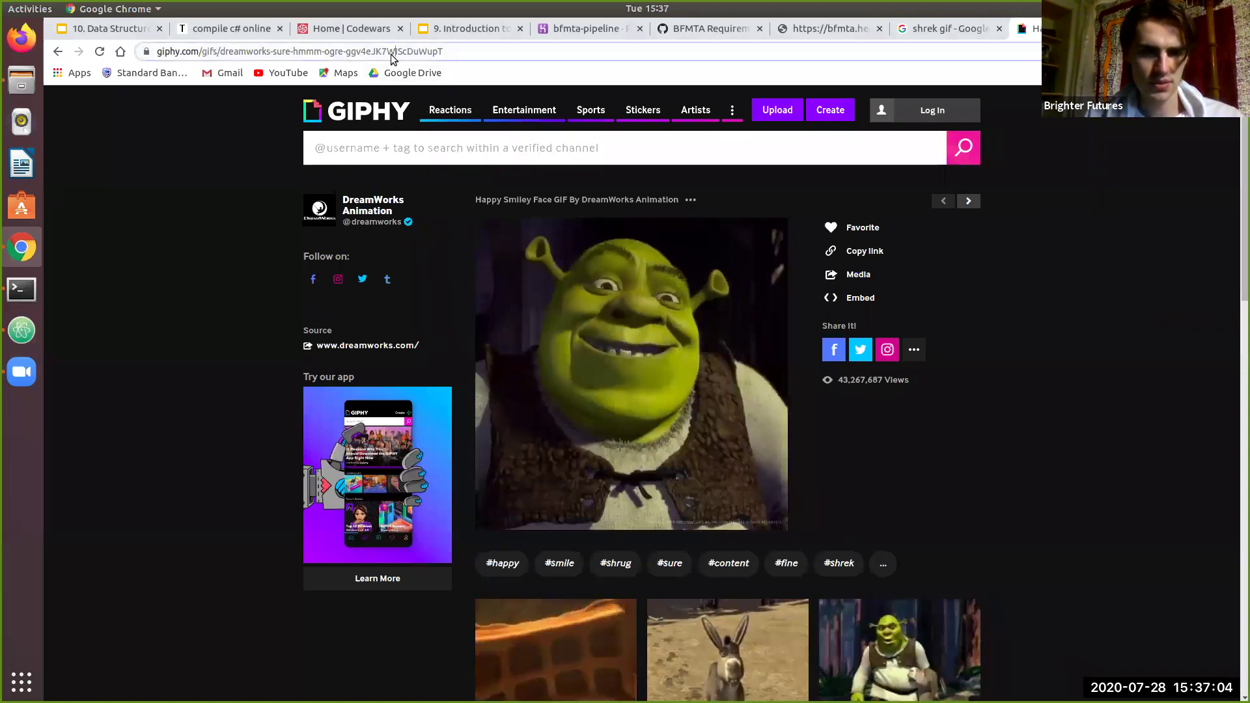
triple_click(394, 55)
key("ctrl+v")
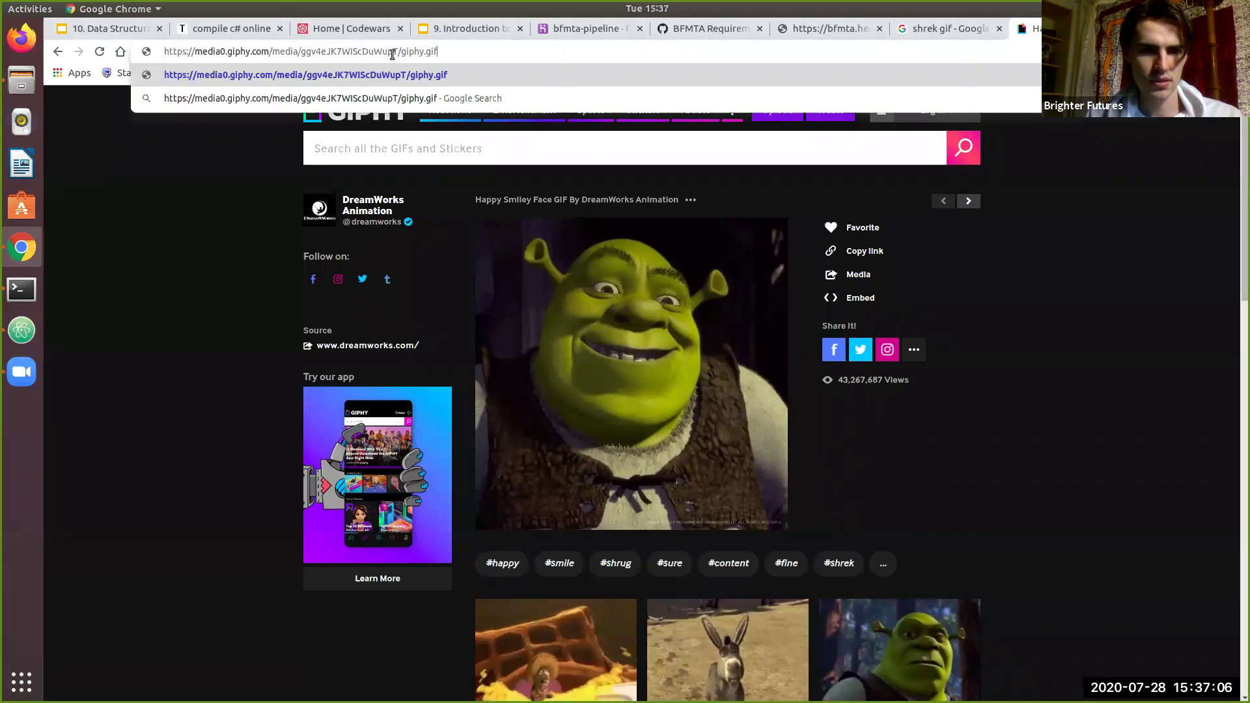
key("Return")
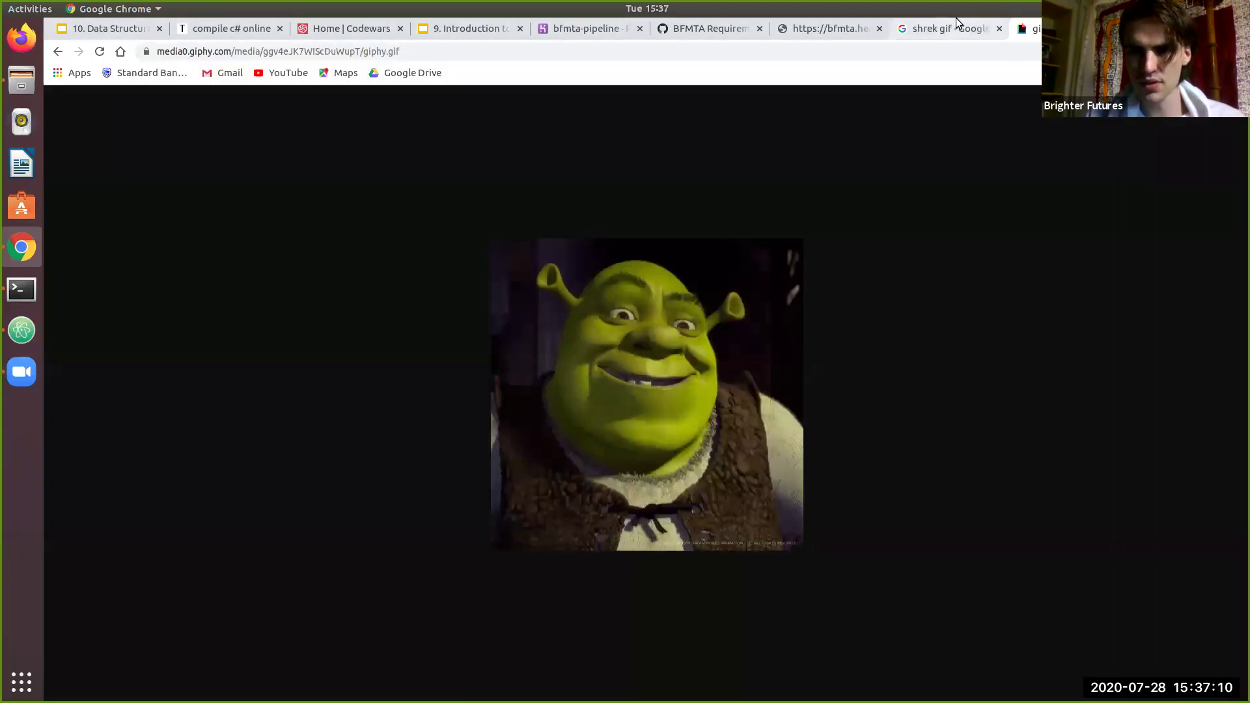
Step: Close the shrek gif search tab and cycle on through the slides and Codewars tabs
left_click(982, 33)
left_click(999, 29)
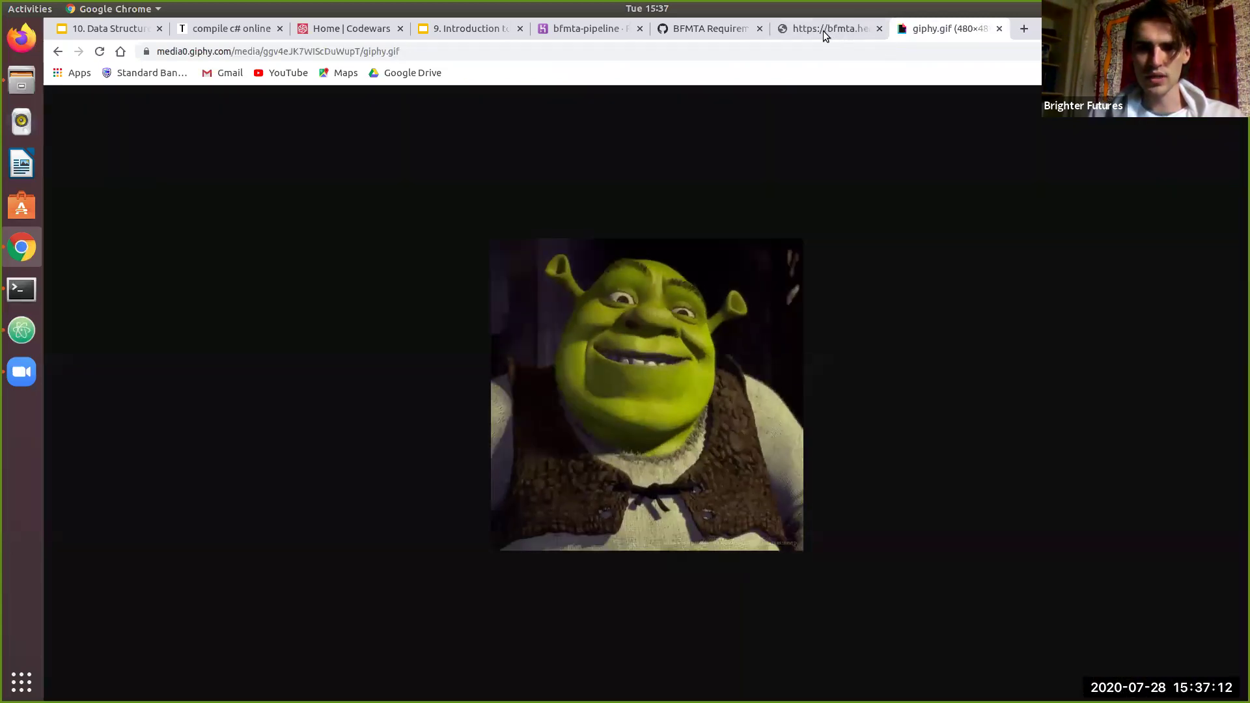
key("ctrl+Tab")
key("ctrl+Tab")
key("ctrl+Tab")
key("ctrl+Tab")
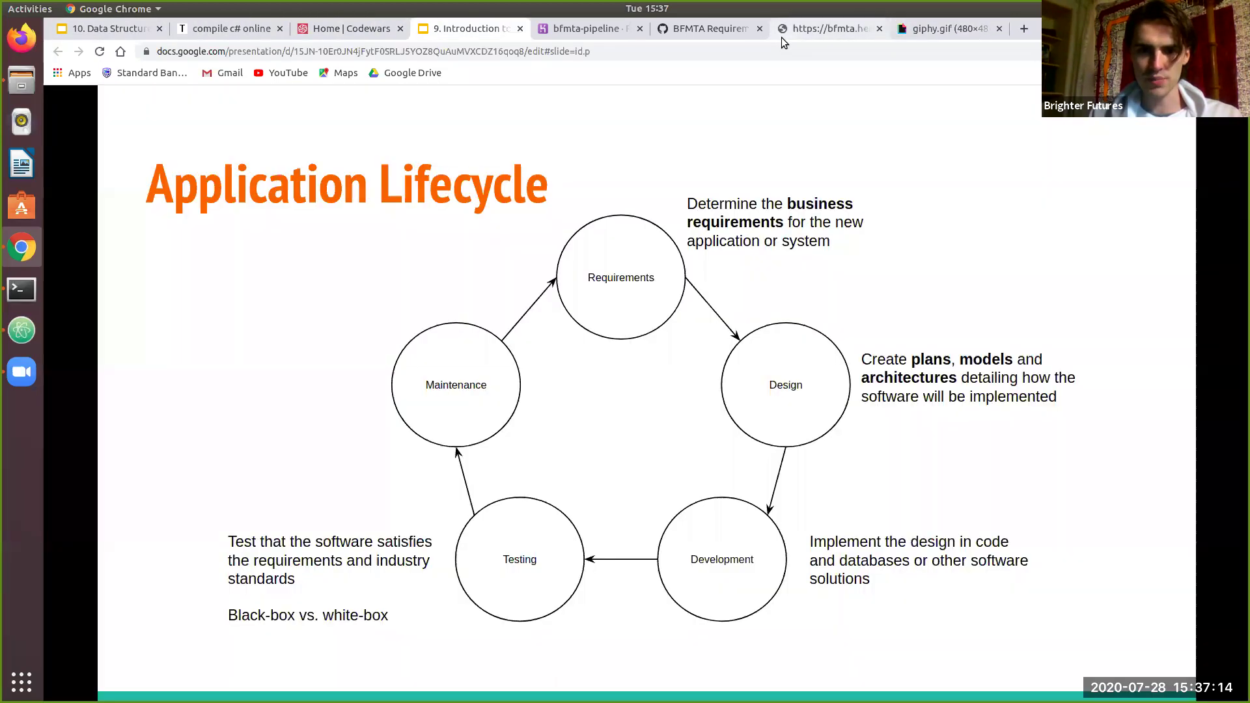
key("ctrl+Tab")
key("ctrl+Tab")
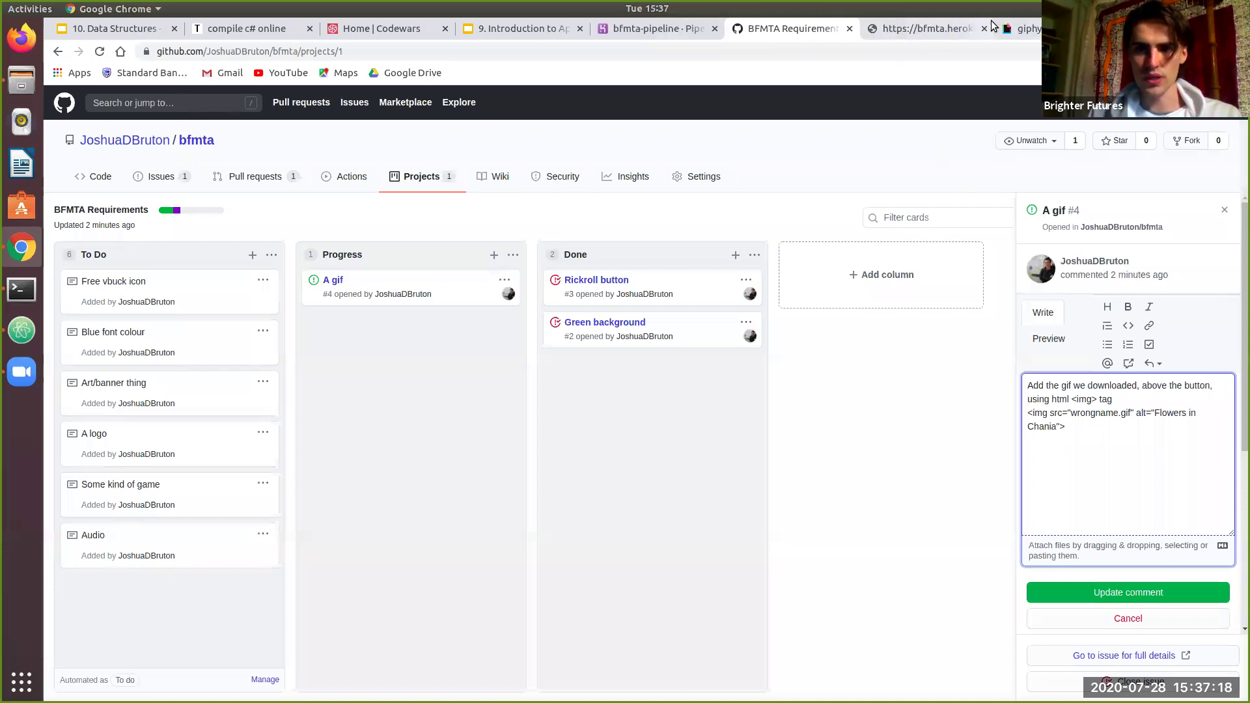
Step: Copy the direct giphy.gif URL from its tab and return to the BFMTA Requirements board
left_click(1019, 28)
left_click(233, 51)
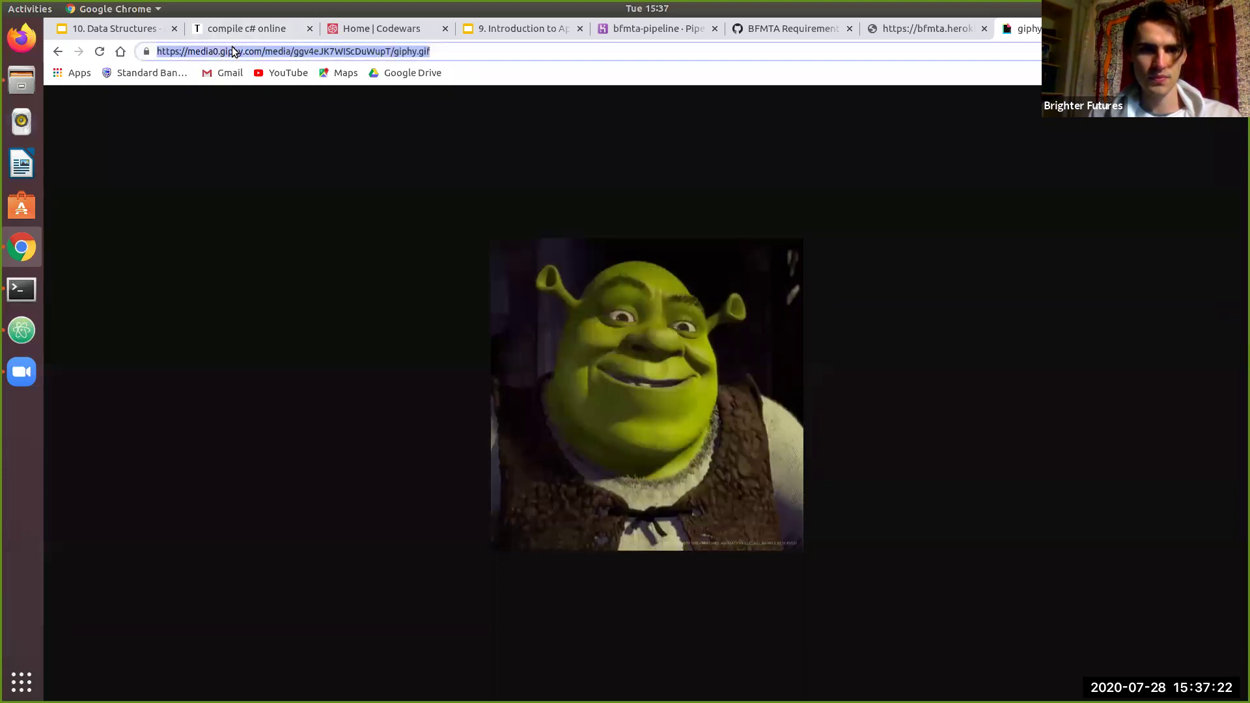
left_click(290, 290)
key("ctrl+2")
key("ctrl+Tab")
key("ctrl+Tab")
key("ctrl+Tab")
key("ctrl+Tab")
key("ctrl+Tab")
key("ctrl+Tab")
key("ctrl+Tab")
key("ctrl+Tab")
key("ctrl+Tab")
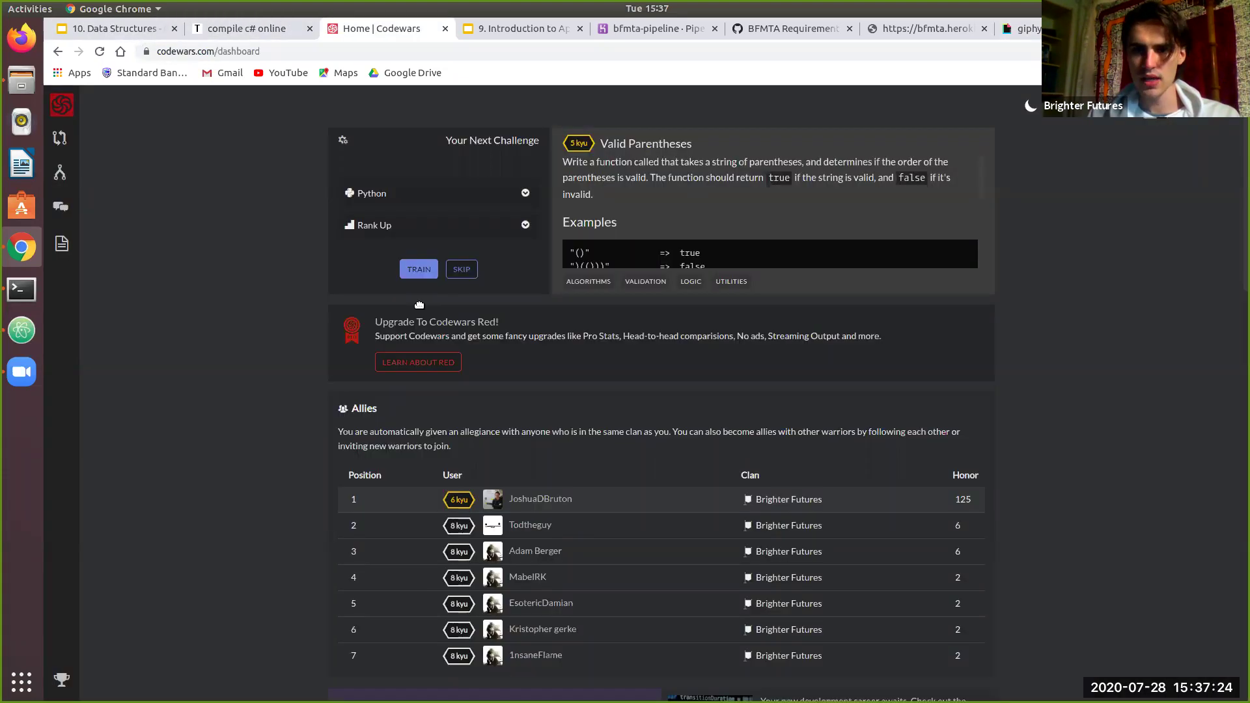
key("ctrl+Tab")
key("ctrl+Tab")
key("ctrl+Tab")
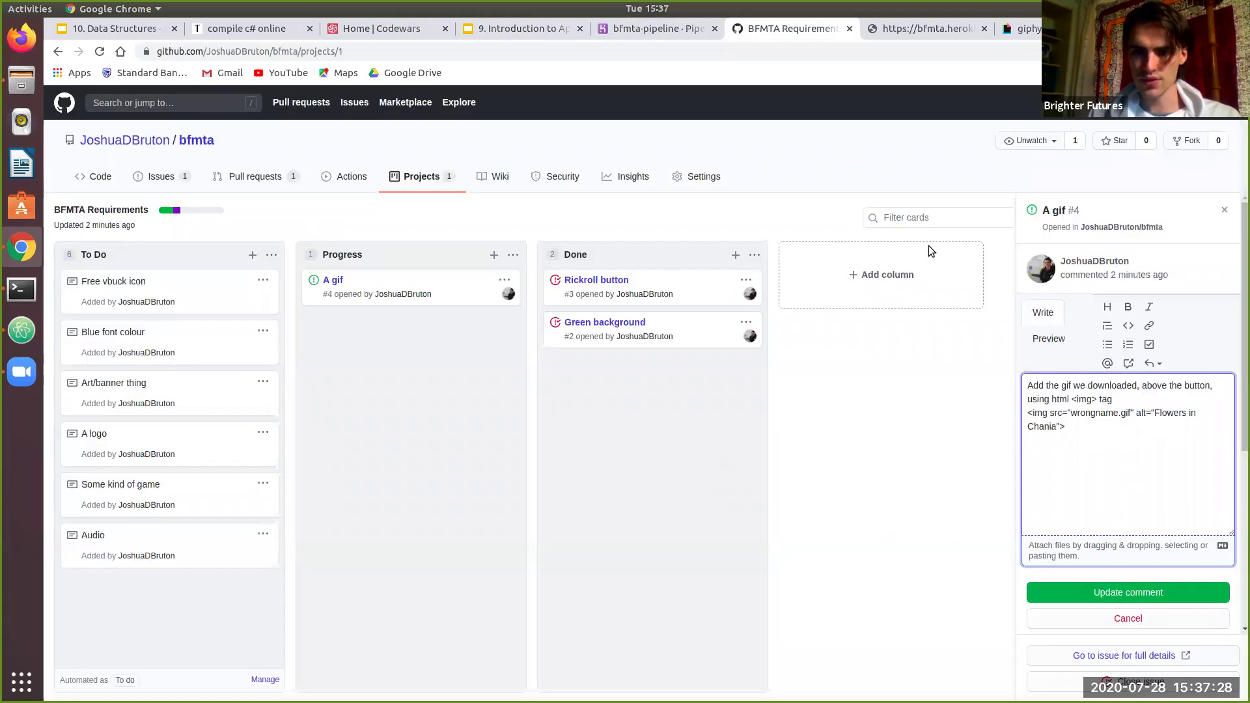
Step: Paste the media0.giphy.com Shrek gif link below the img tag in the A gif description
left_click(1078, 441)
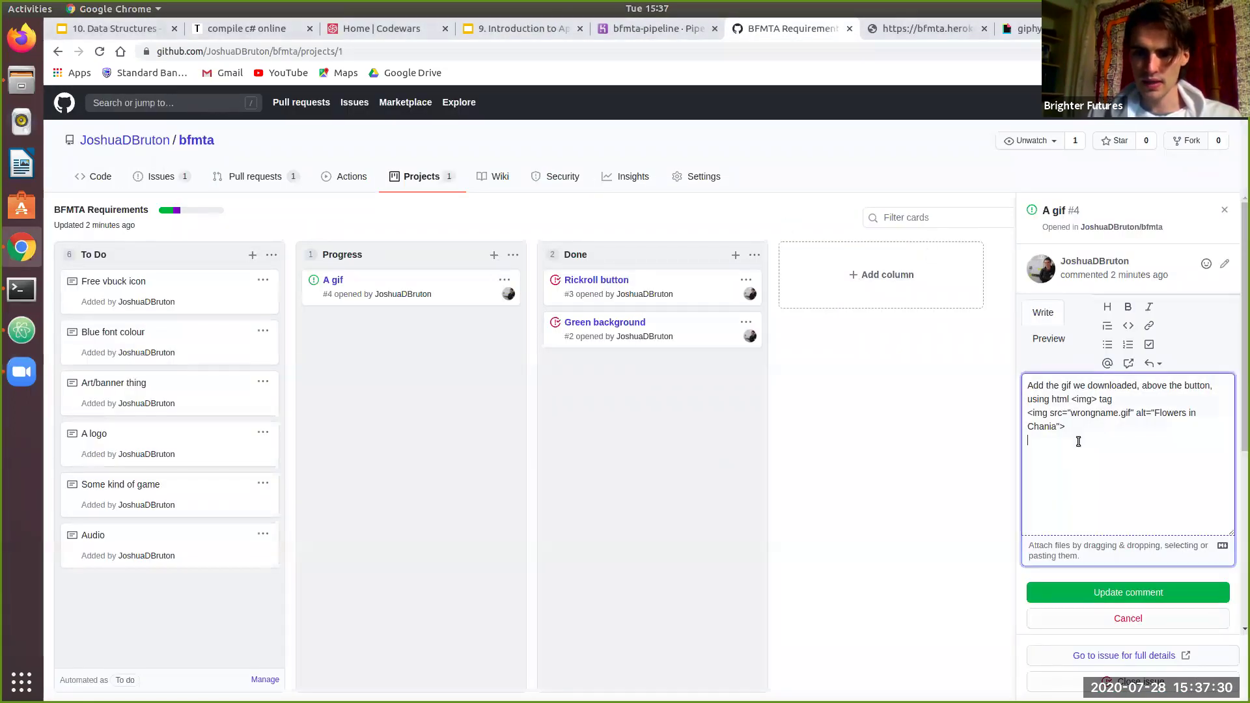
key("ctrl+v")
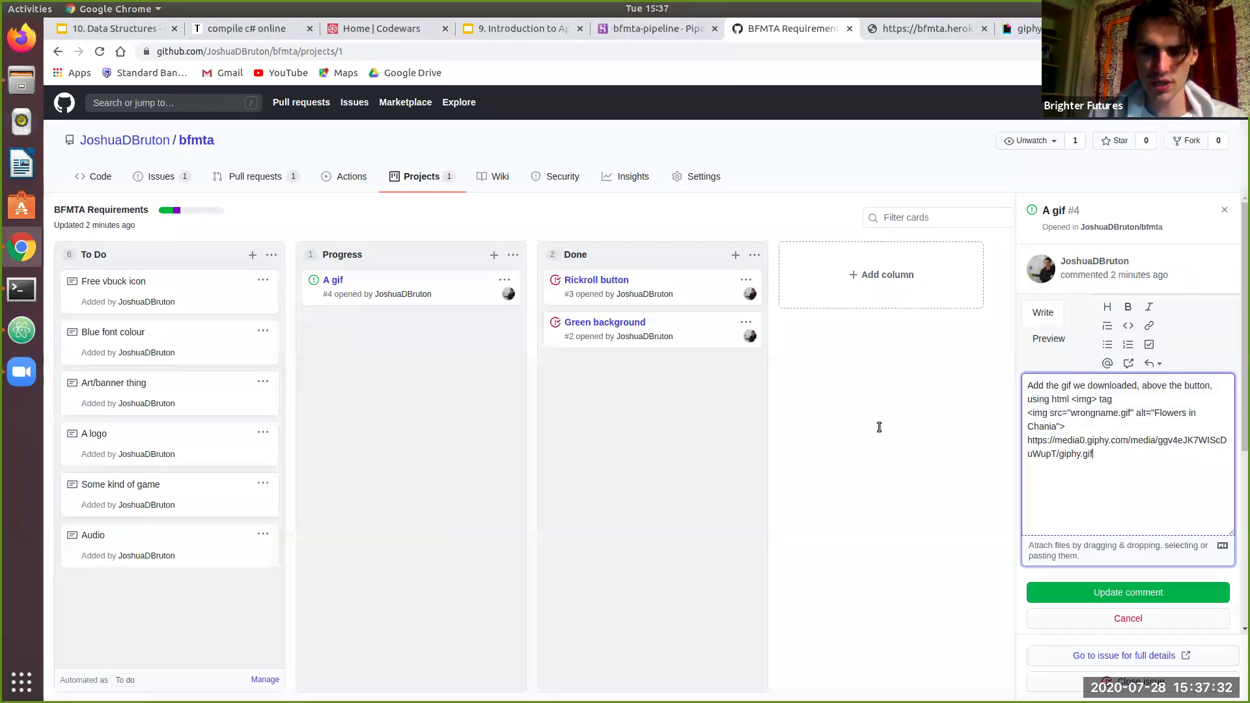
key("alt+Tab")
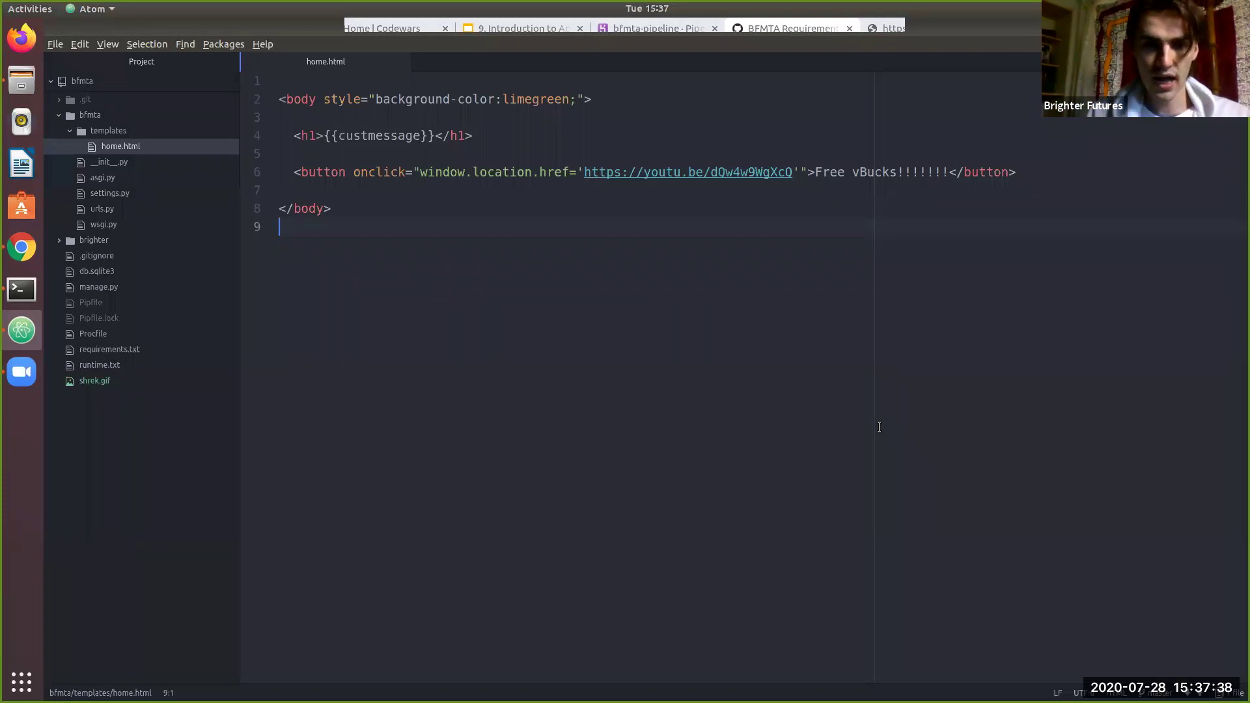
left_click(1021, 298)
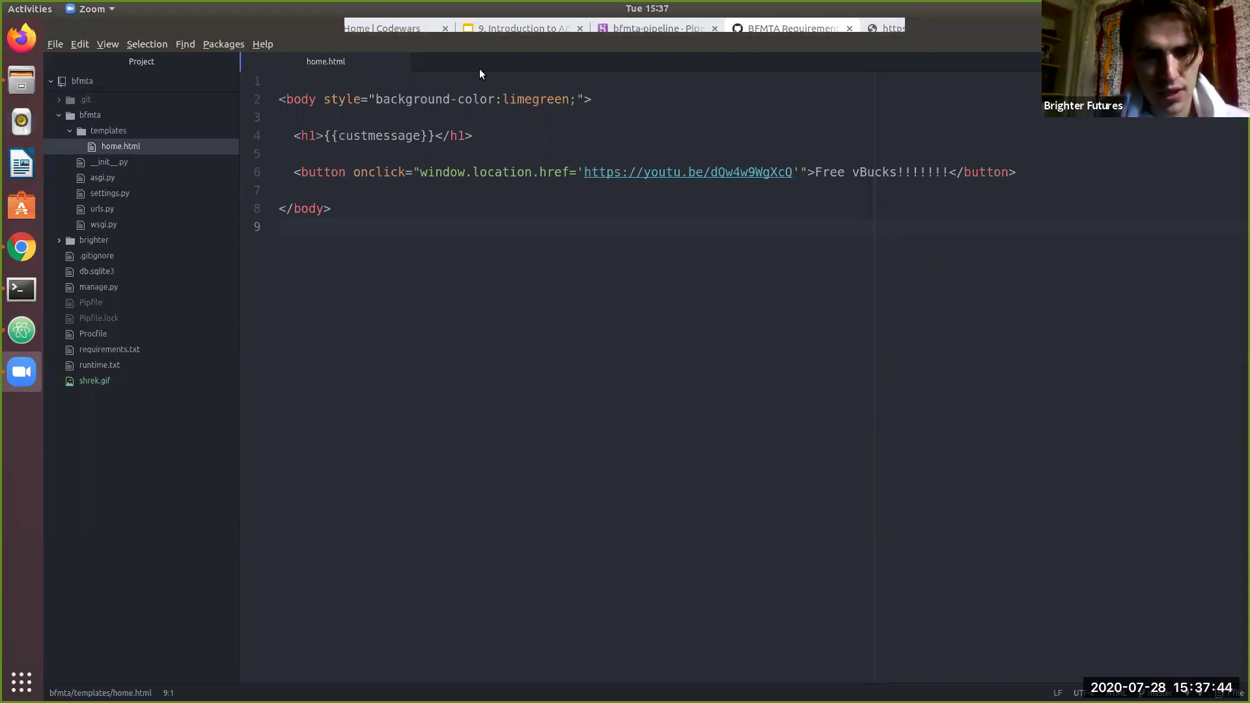
triple_click(360, 100)
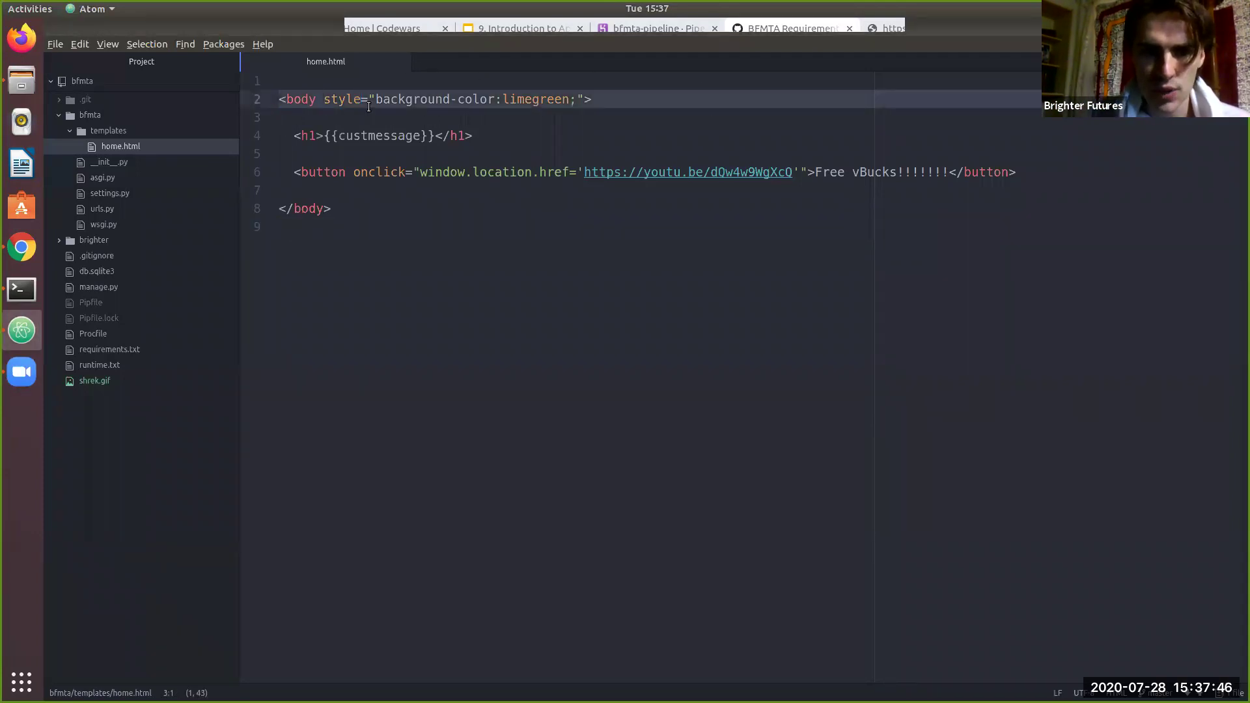
left_click(410, 95)
double_click(547, 98)
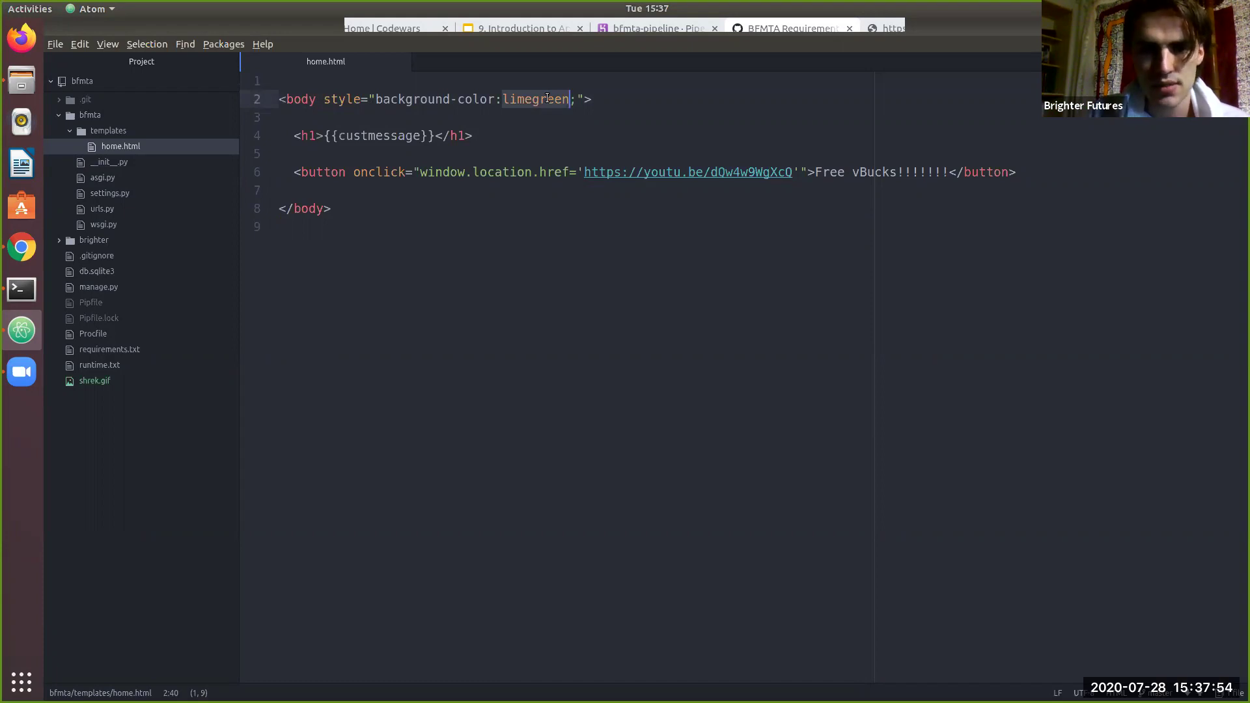
left_click_drag(377, 99, 570, 99)
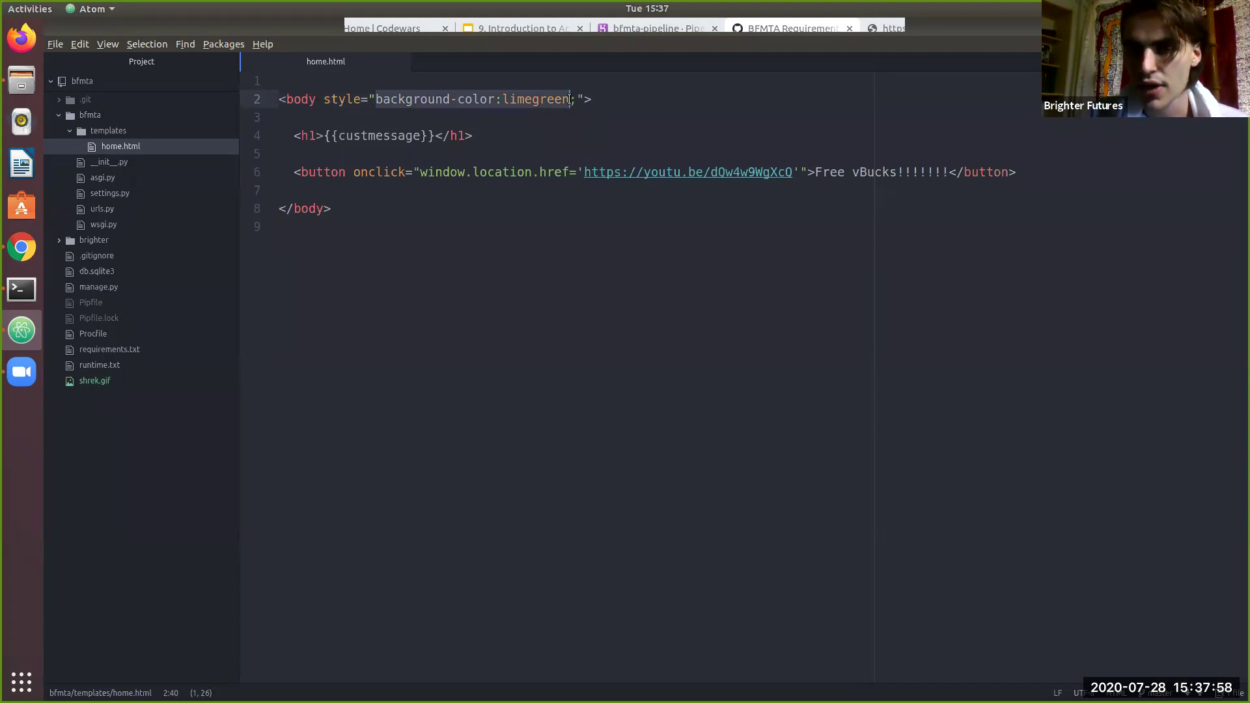
left_click_drag(292, 174, 877, 170)
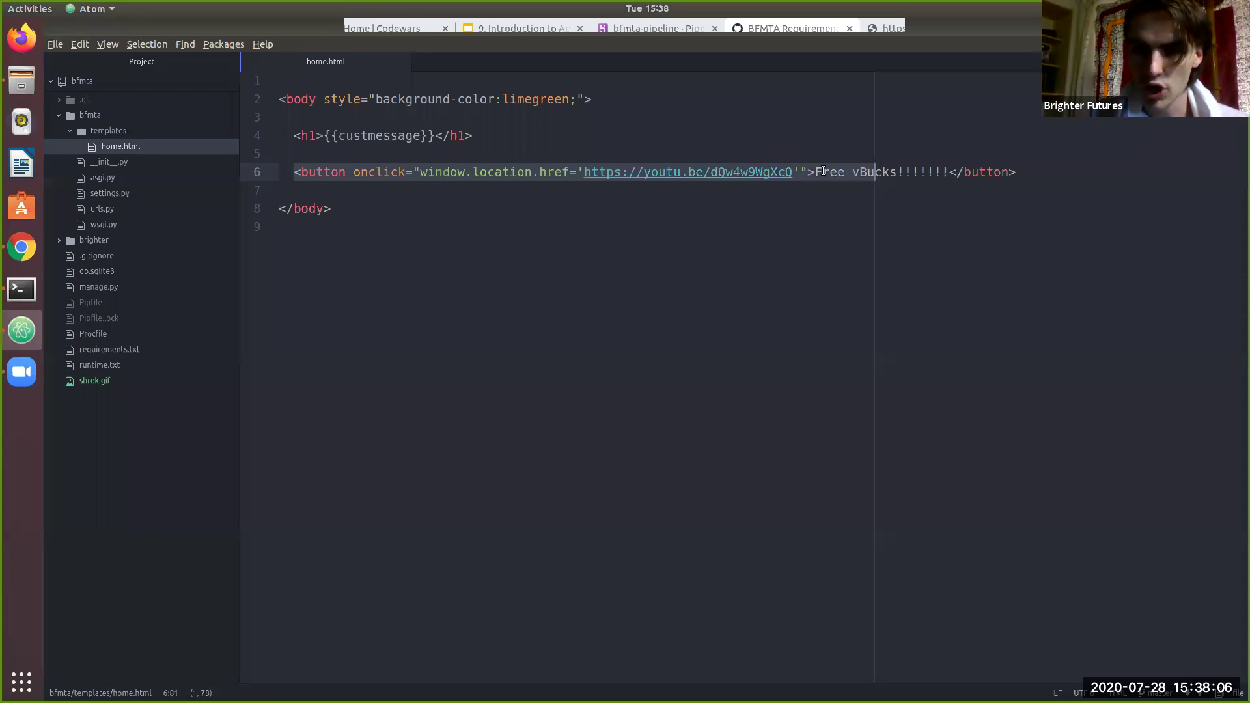
double_click(975, 174)
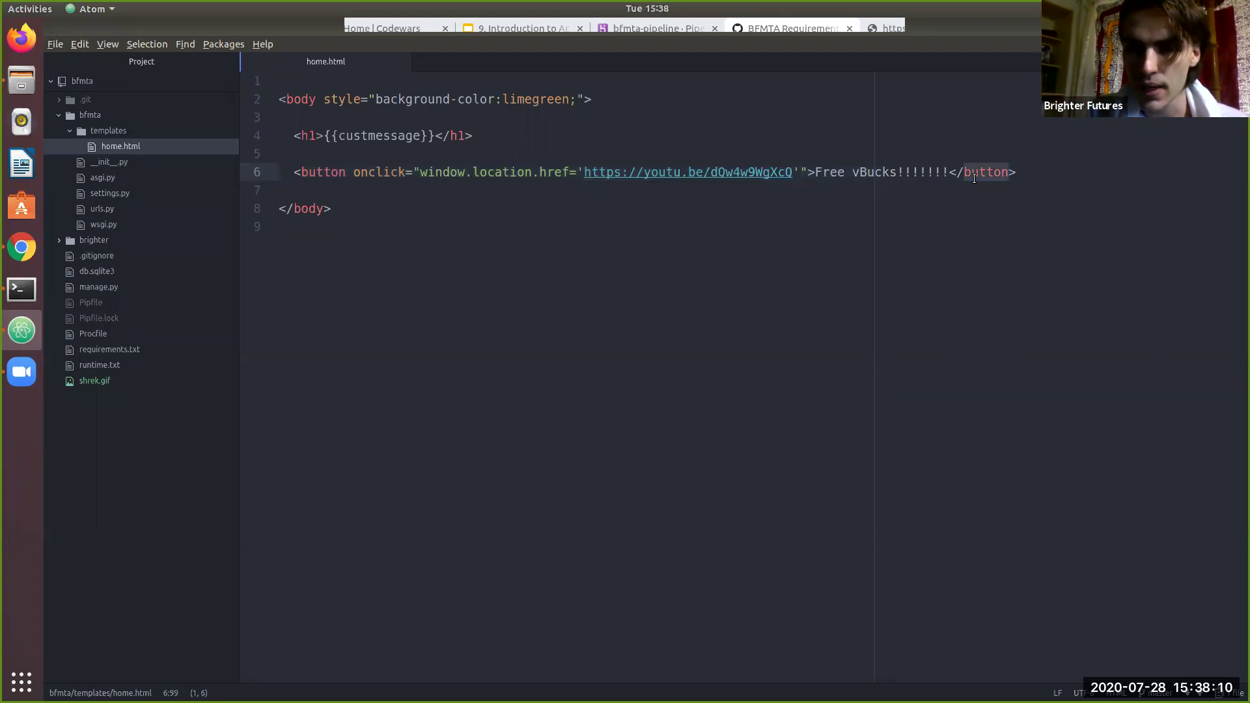
left_click(732, 133)
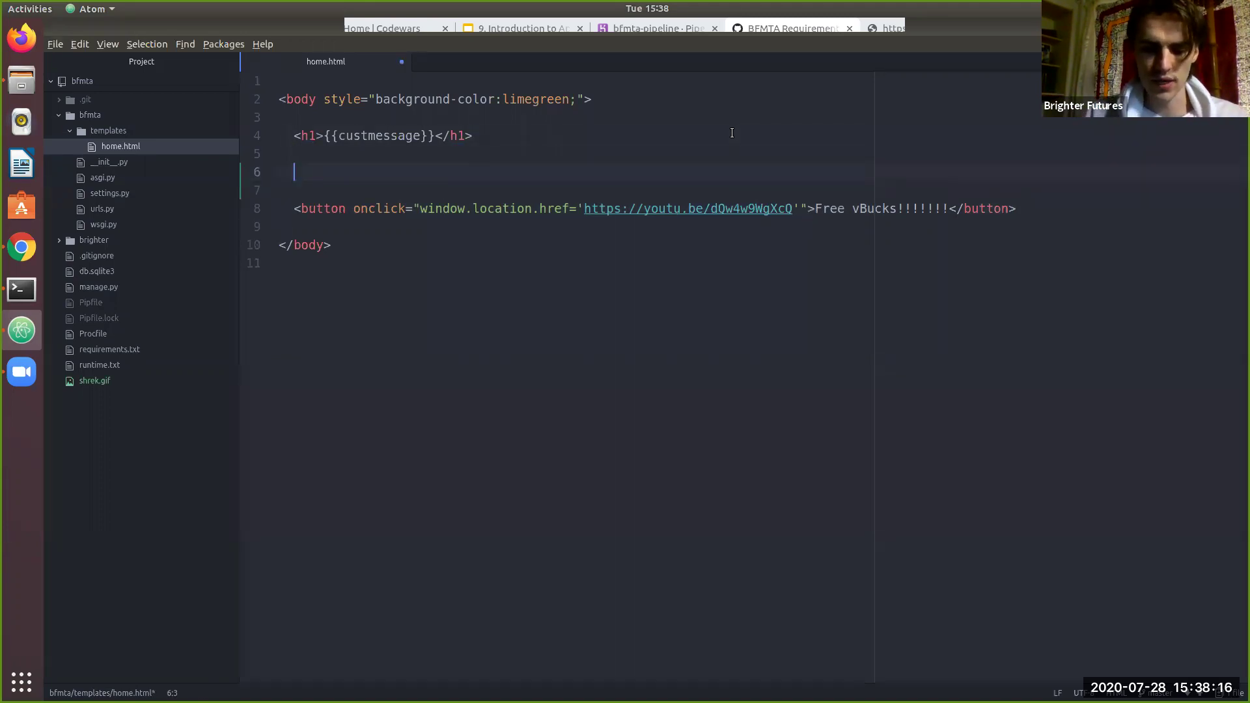
Step: Insert the issue's example img tag (alt 'Flowers in Chania') on line 6 of home.html, above the button
type("<img>")
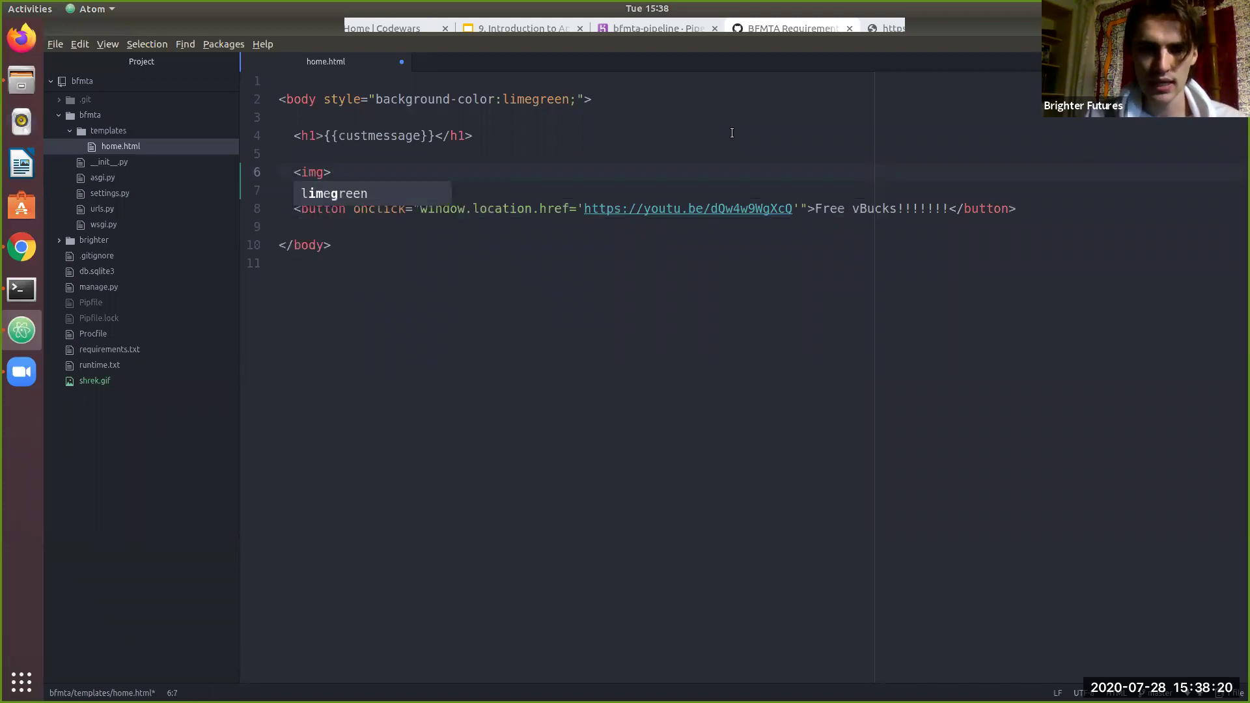
left_click(571, 241)
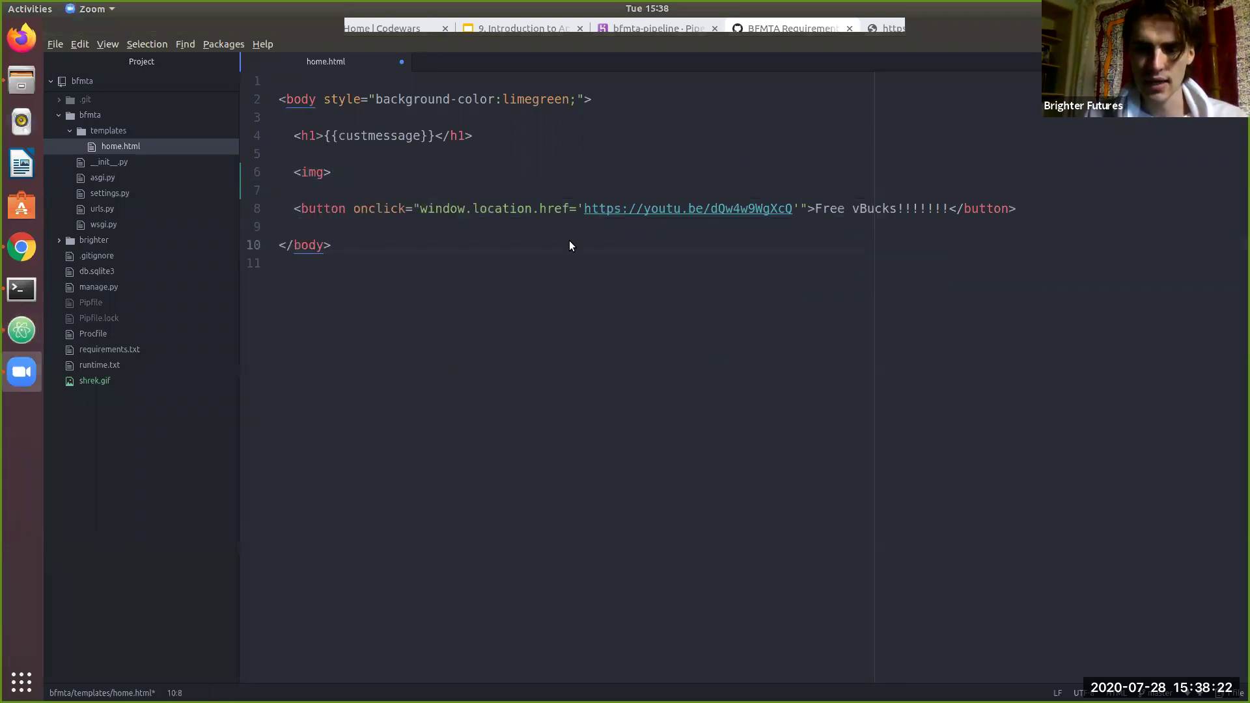
key("alt+Tab")
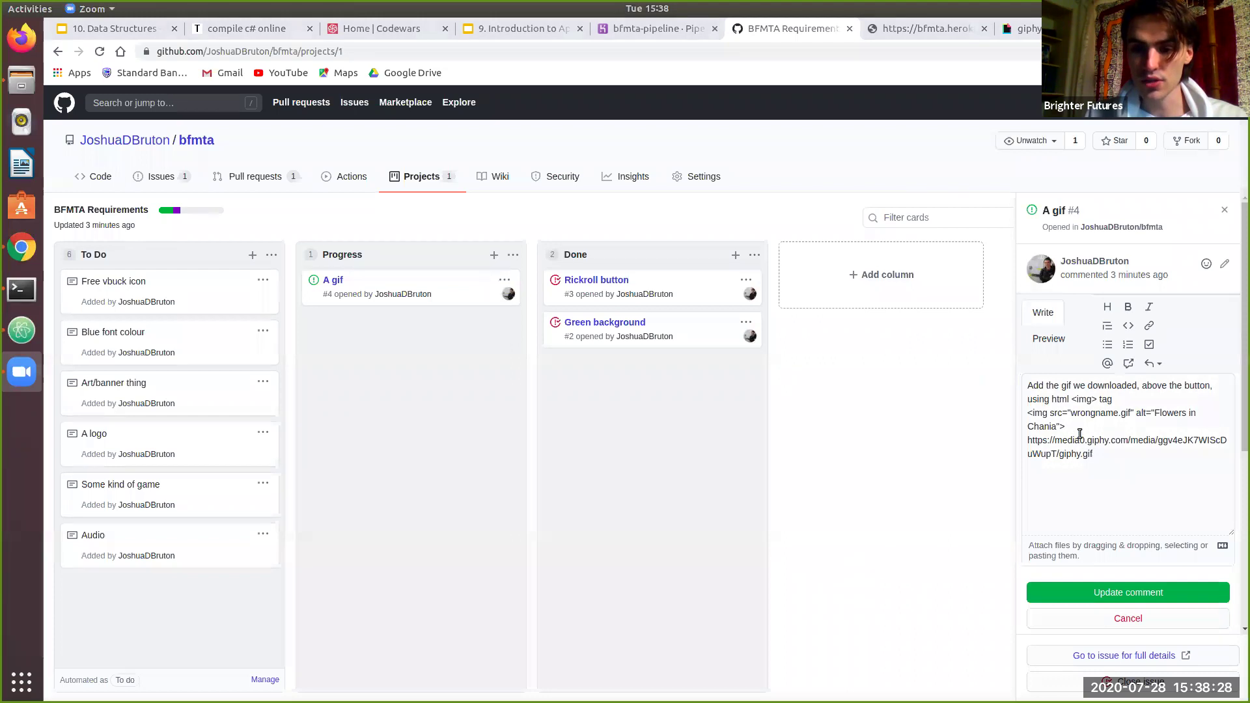
left_click_drag(1080, 438, 1077, 434)
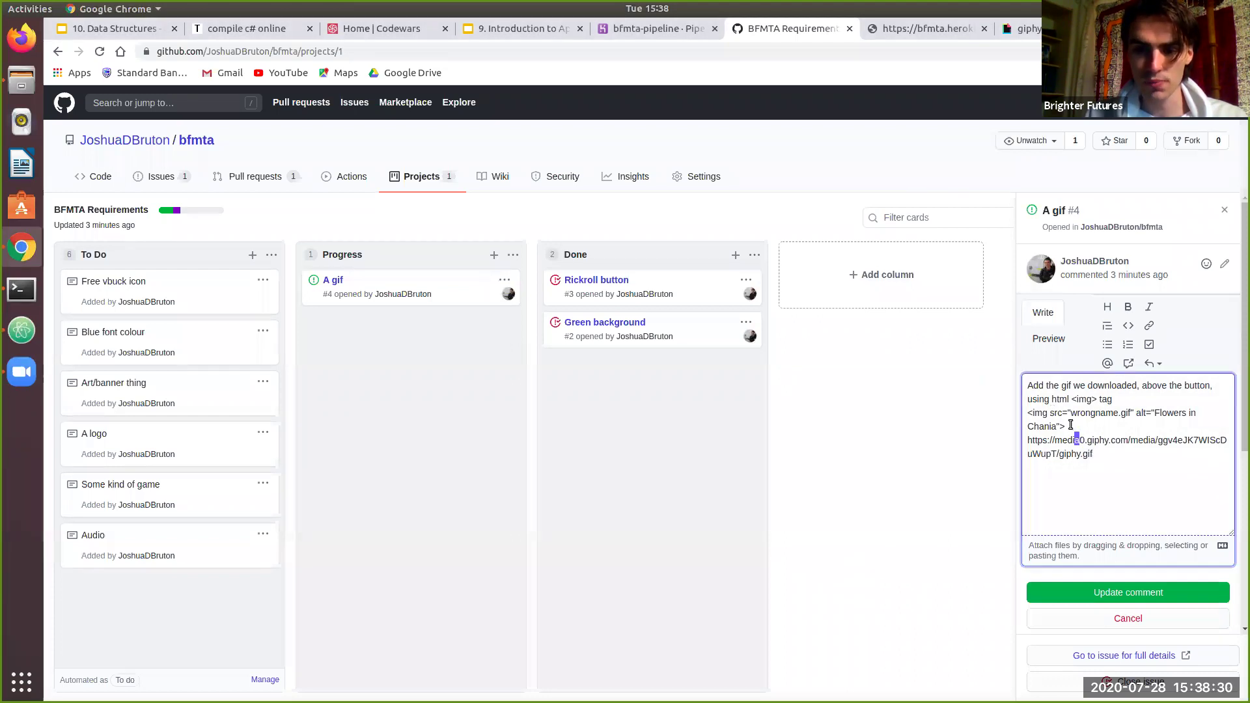
triple_click(1070, 424)
key("ctrl+c")
key("Left")
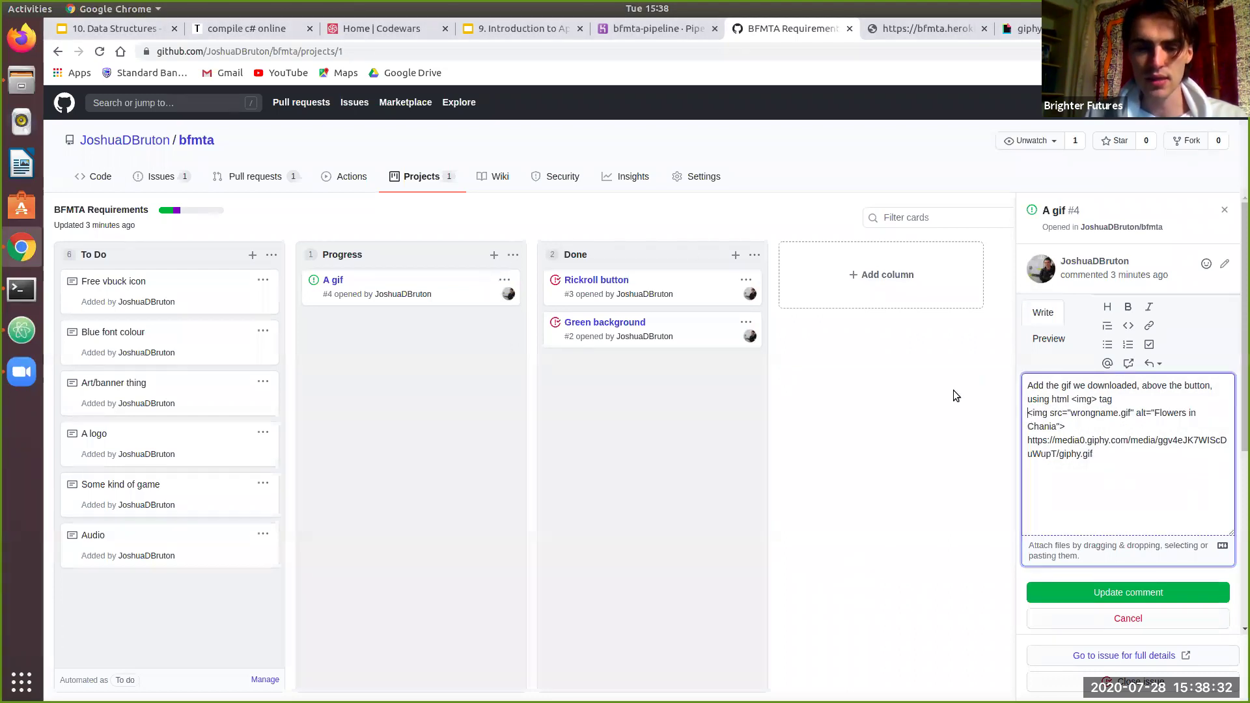
key("alt+Tab")
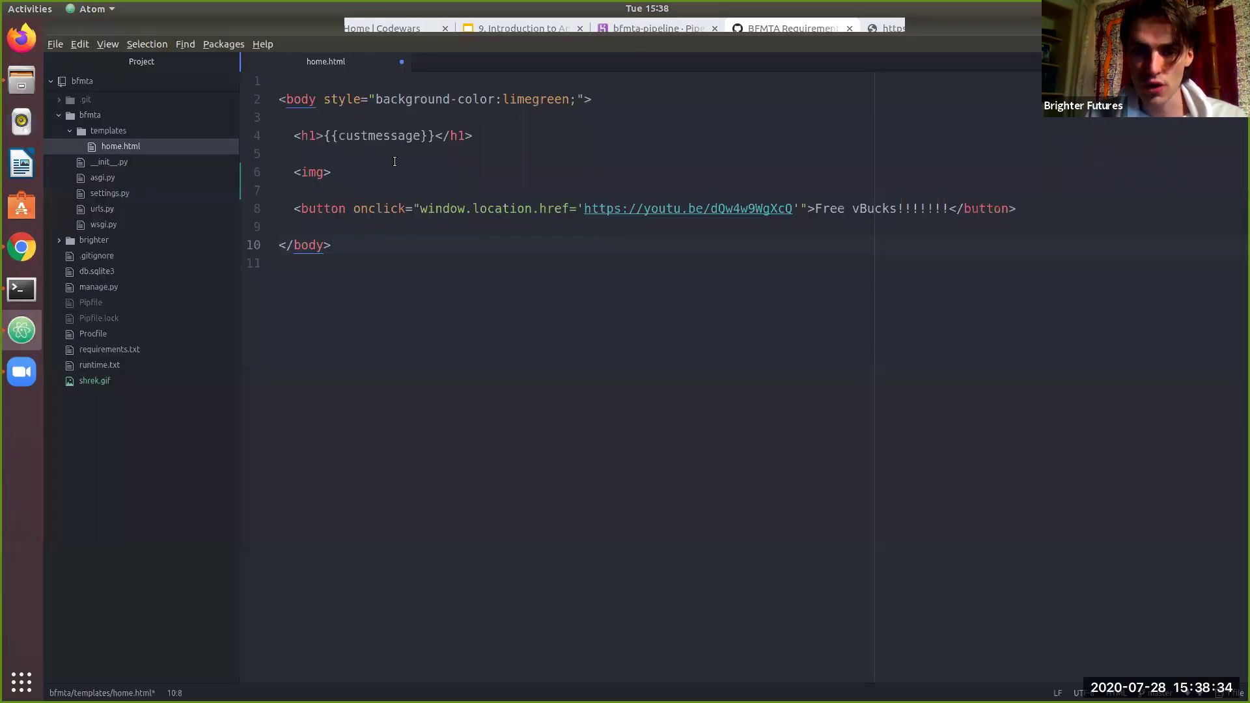
left_click_drag(331, 172, 294, 173)
key("ctrl+v")
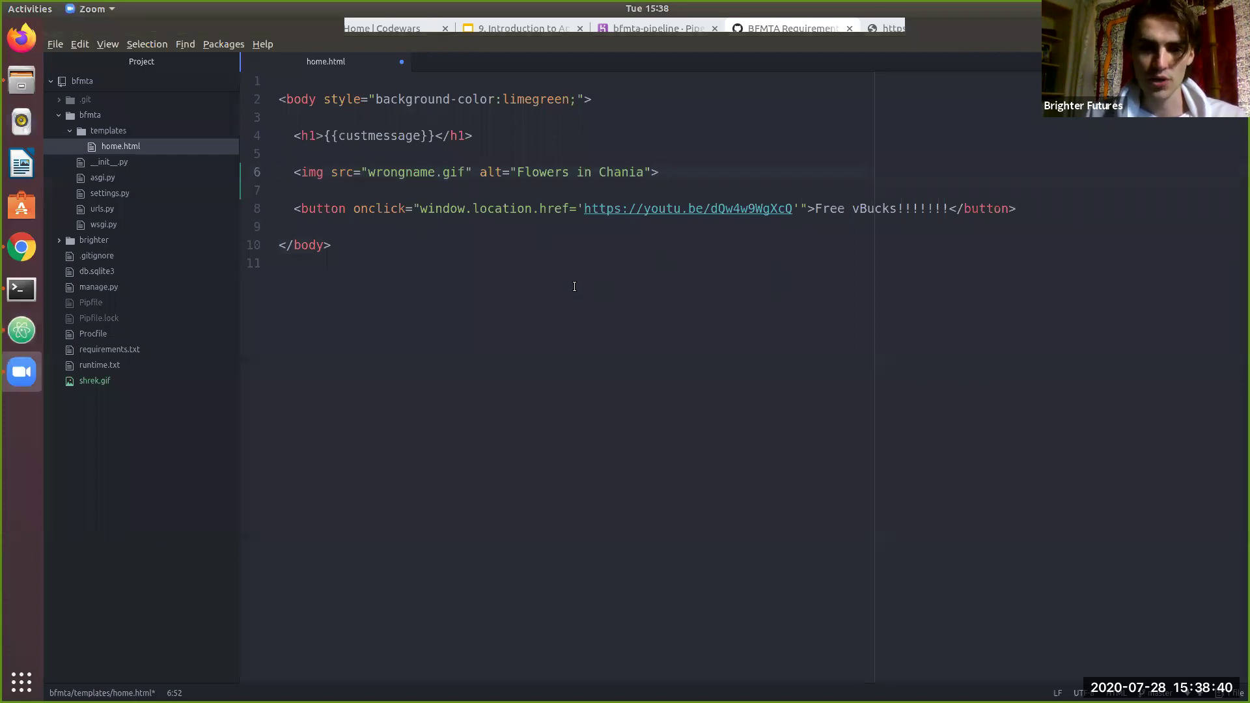
Step: Replace wrongname.gif with the giphy.gif URL as the image source and save home.html
double_click(419, 175)
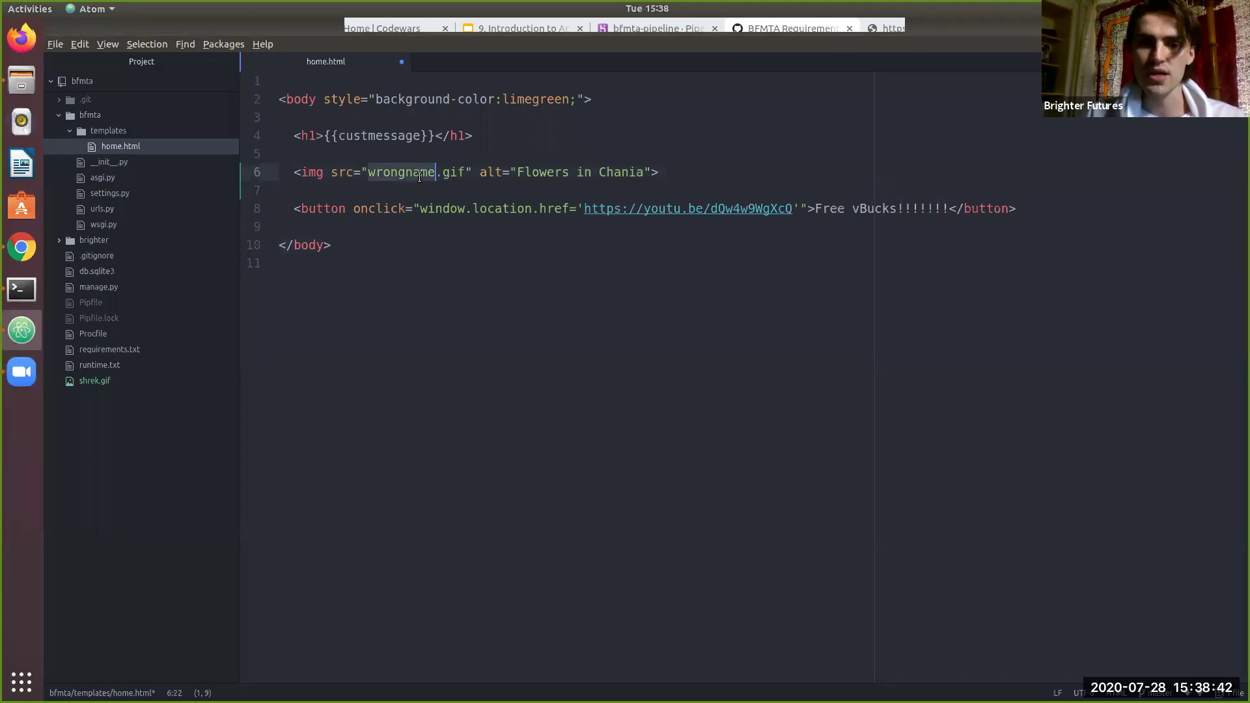
key("BackSpace")
key("BackSpace")
key("BackSpace")
key("BackSpace")
key("Delete")
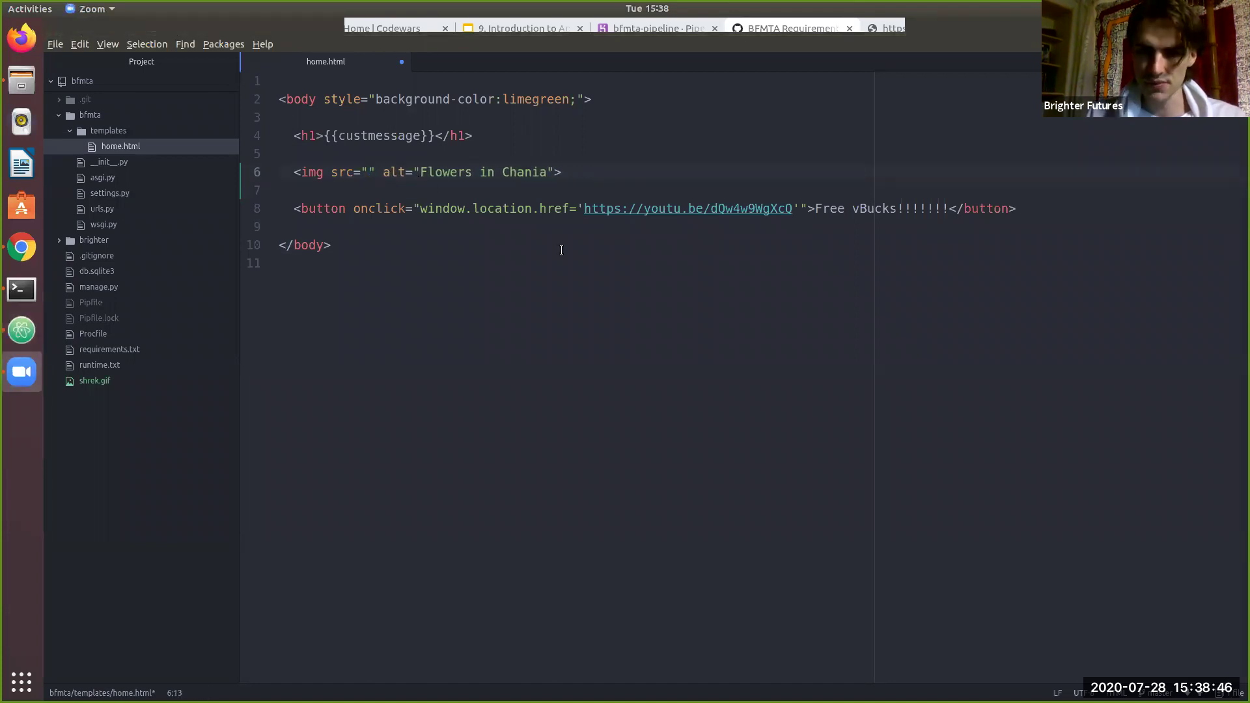
key("alt+Tab")
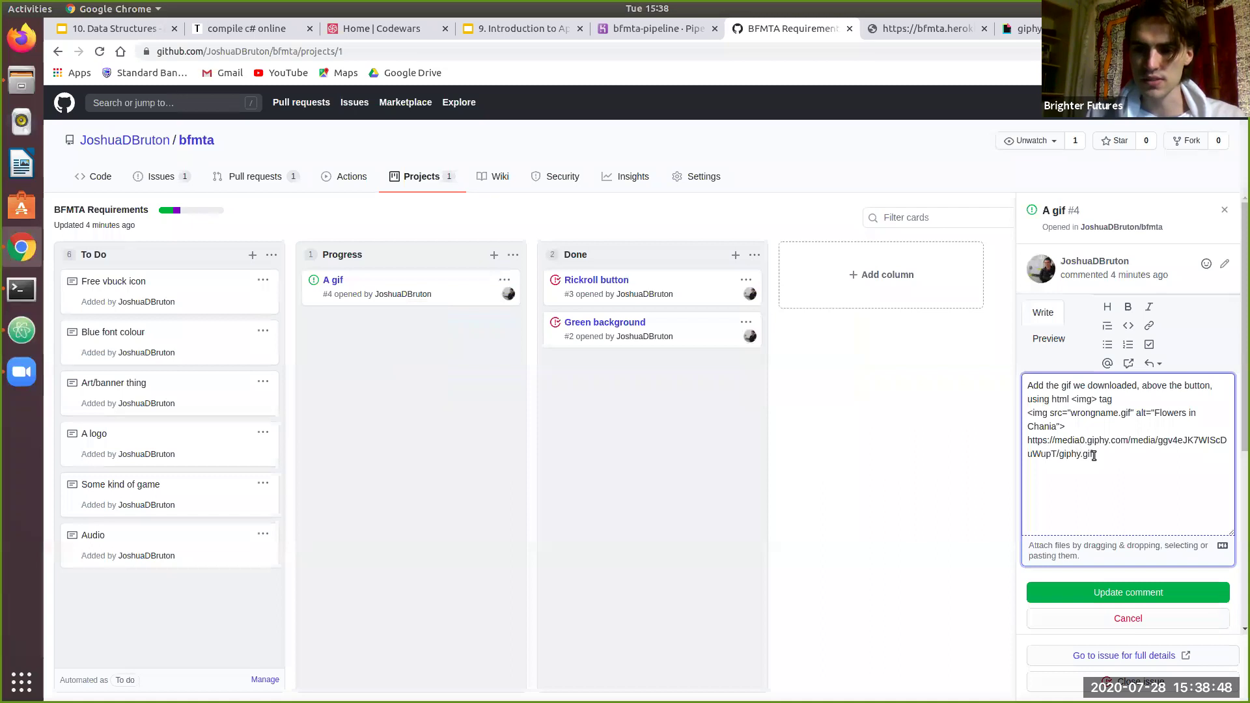
left_click_drag(1094, 456, 981, 436)
key("ctrl+c")
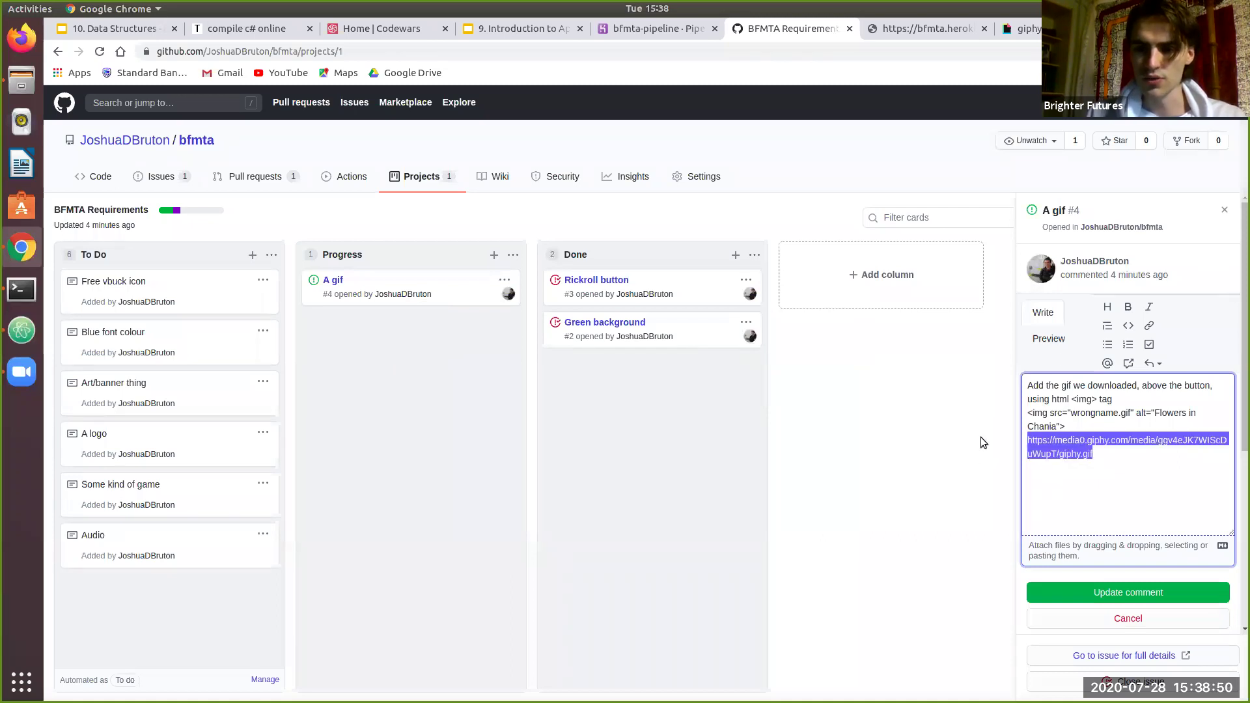
left_click(980, 436)
left_click(1146, 592)
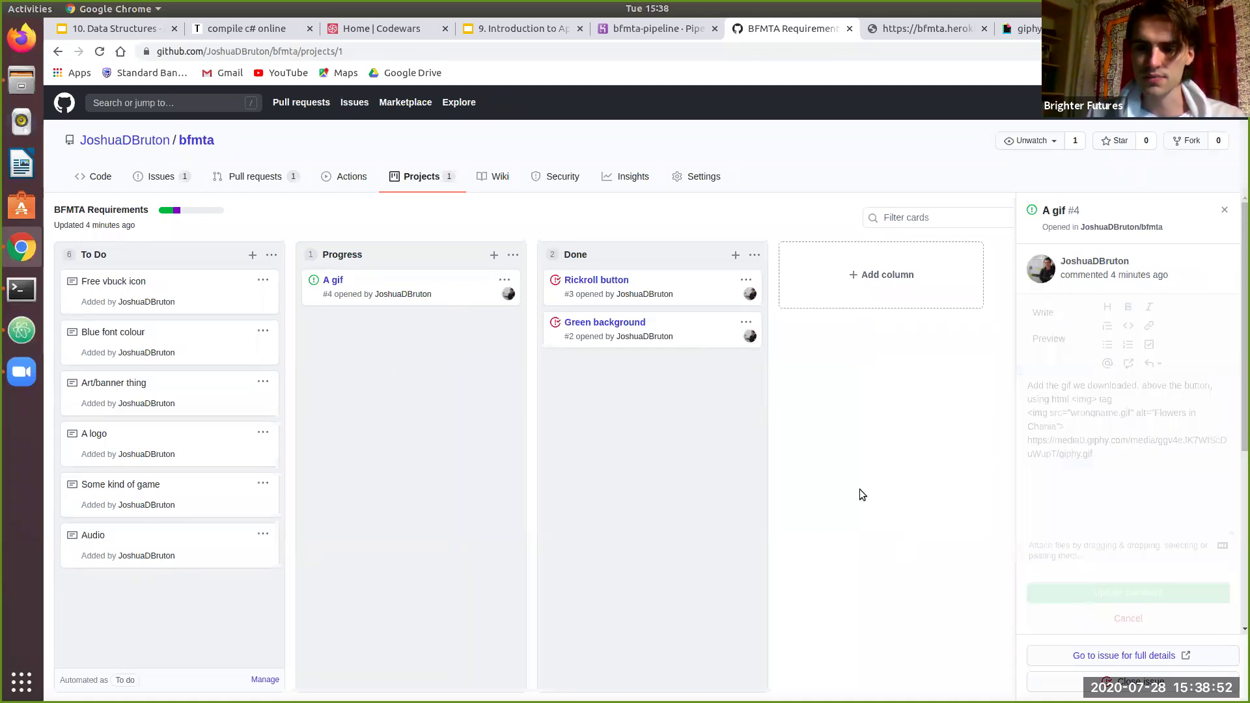
key("alt+Tab")
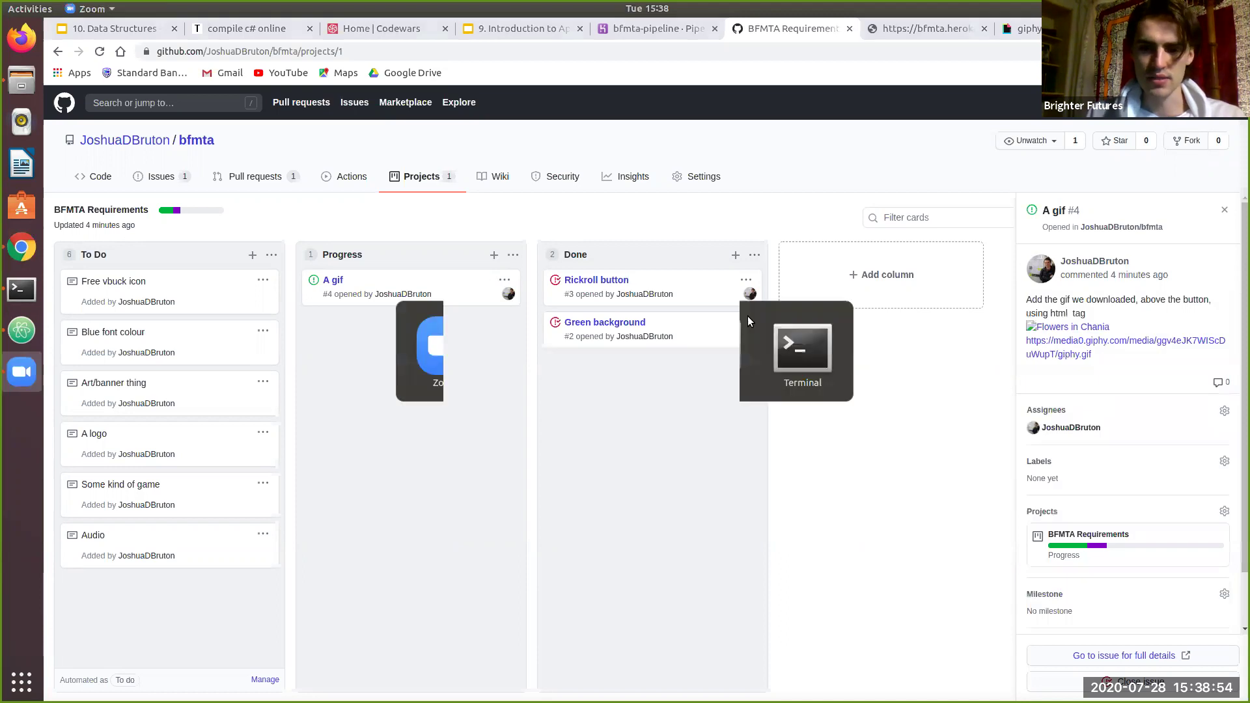
key("alt+Tab")
key("ctrl+v")
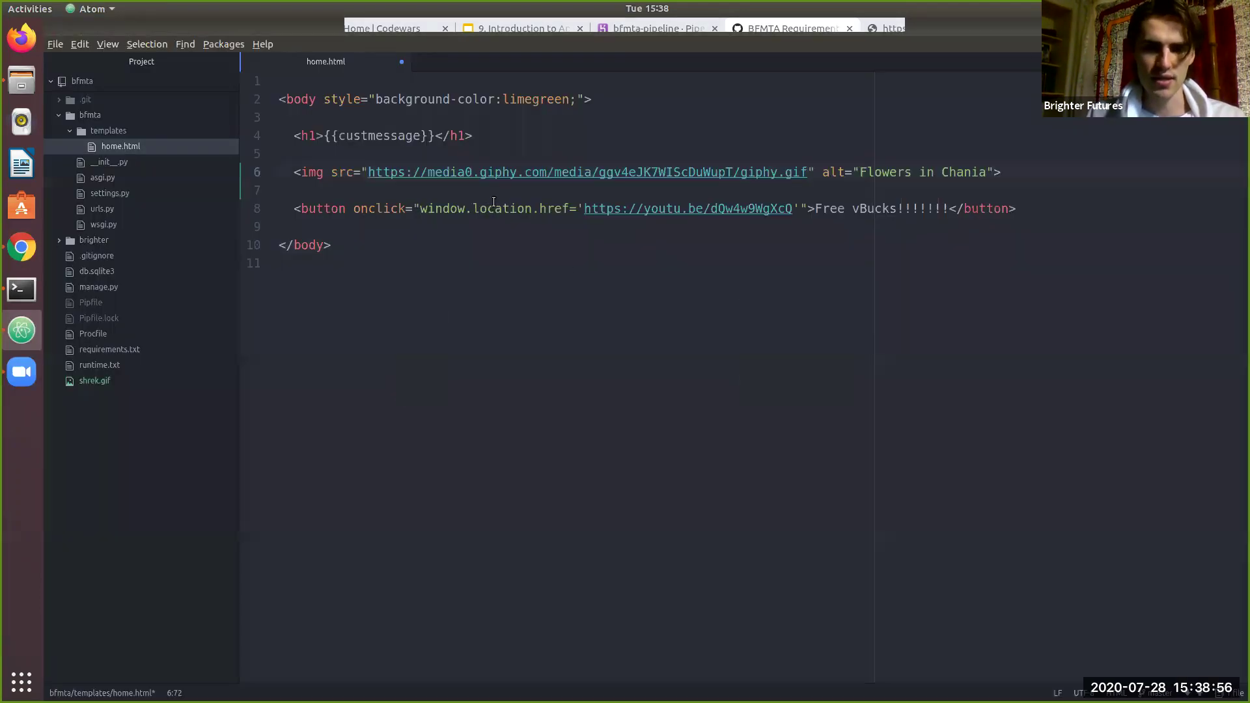
left_click(826, 237)
key("ctrl+s")
Step: Delete shrek.gif from the bfmta folder and open bfmta/templates/home.html in the browser
key("alt+Tab")
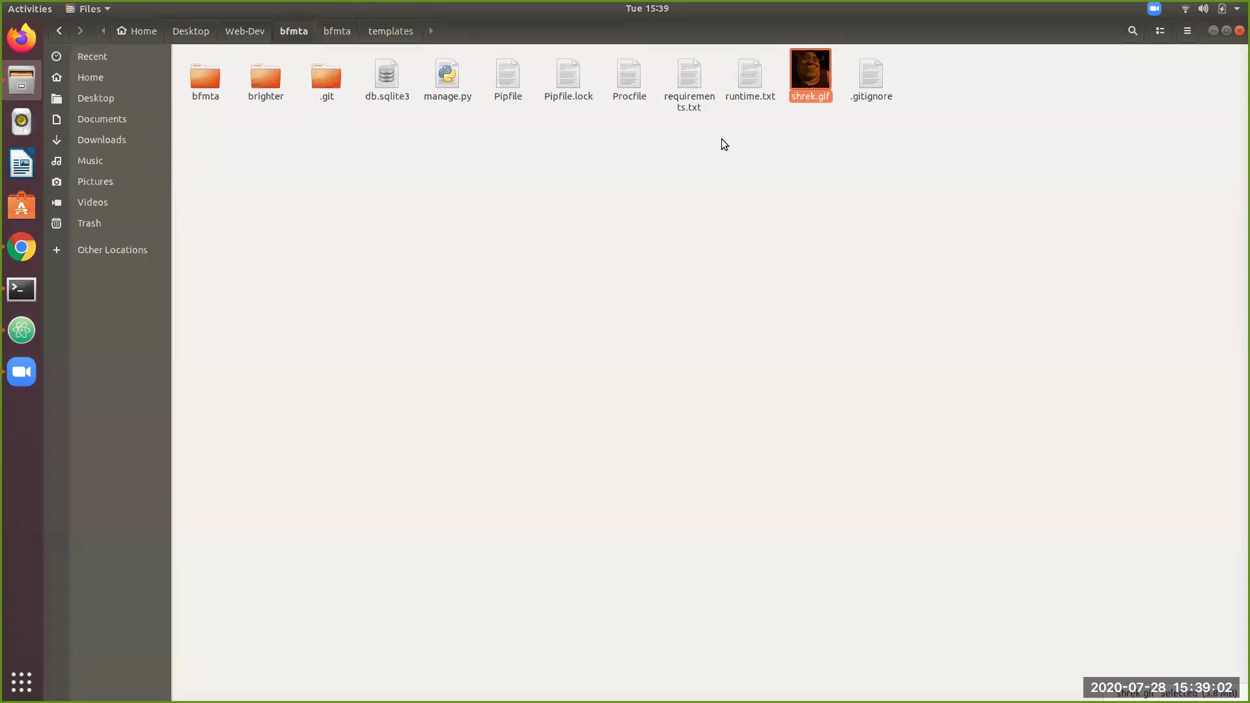
left_click(796, 76)
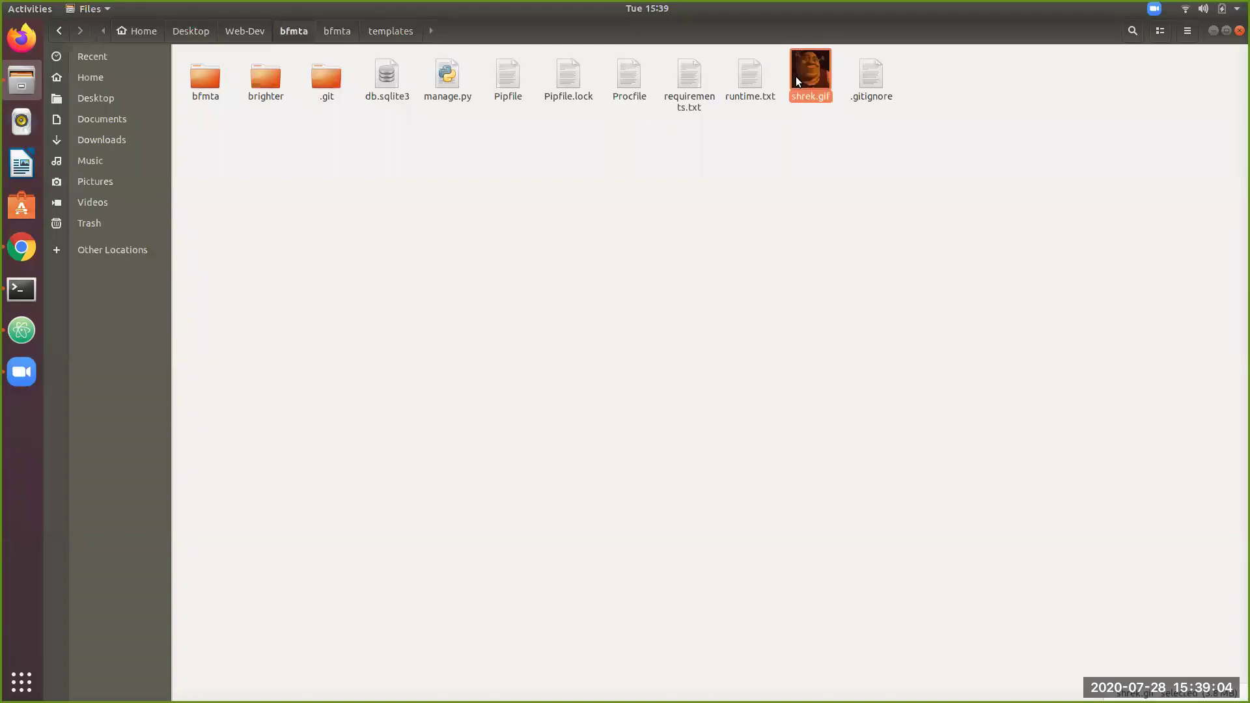
key("Delete")
double_click(211, 76)
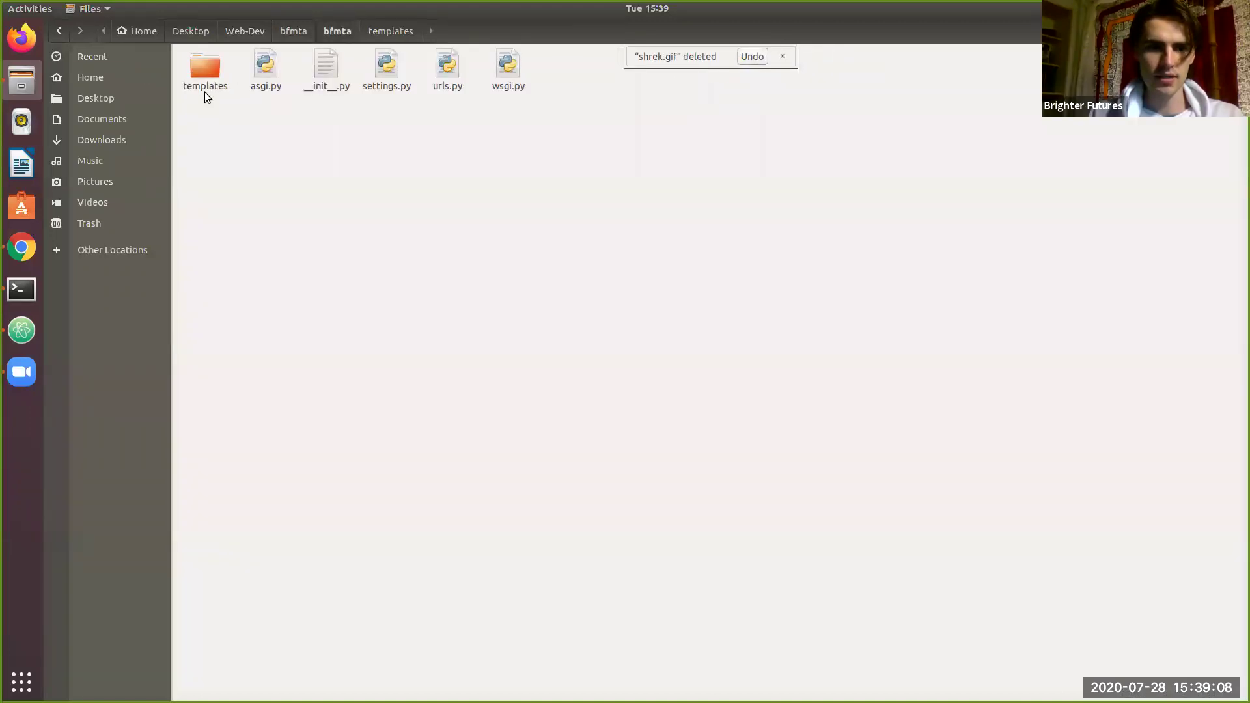
double_click(191, 76)
double_click(198, 75)
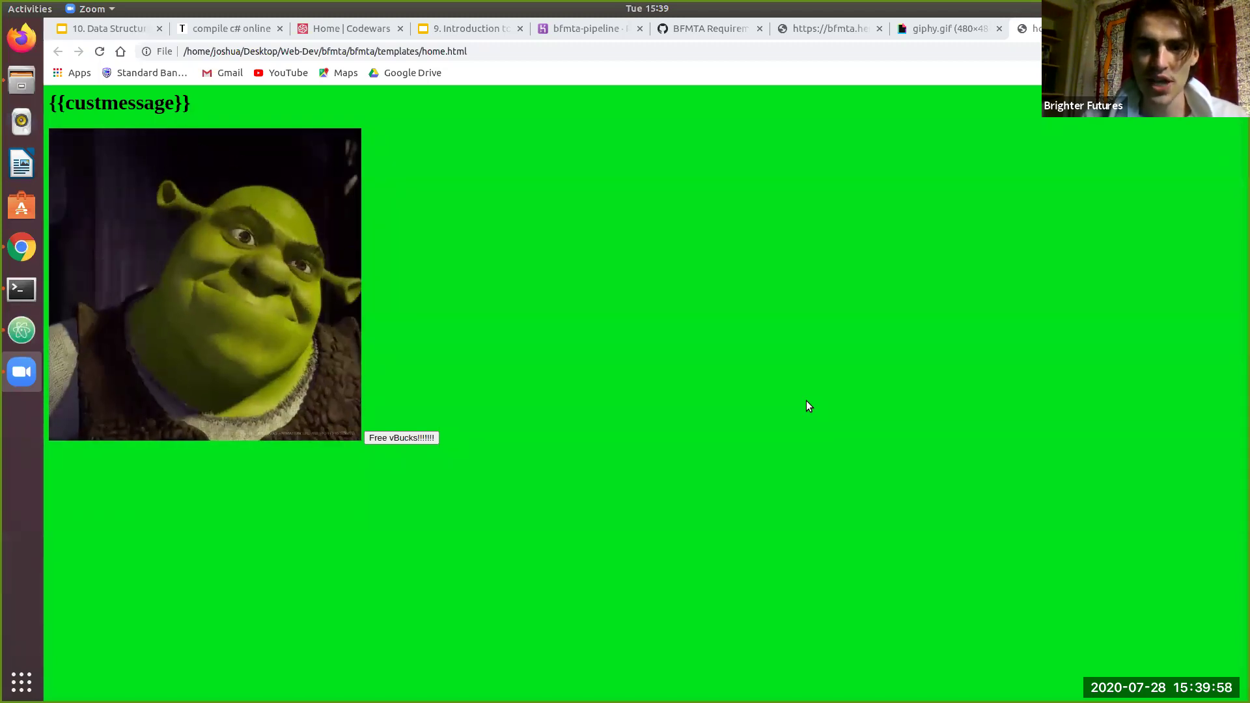
Step: Inspect the local home.html render, with the animated Shrek gif above the Free vBucks!!!!!! button
left_click(644, 6)
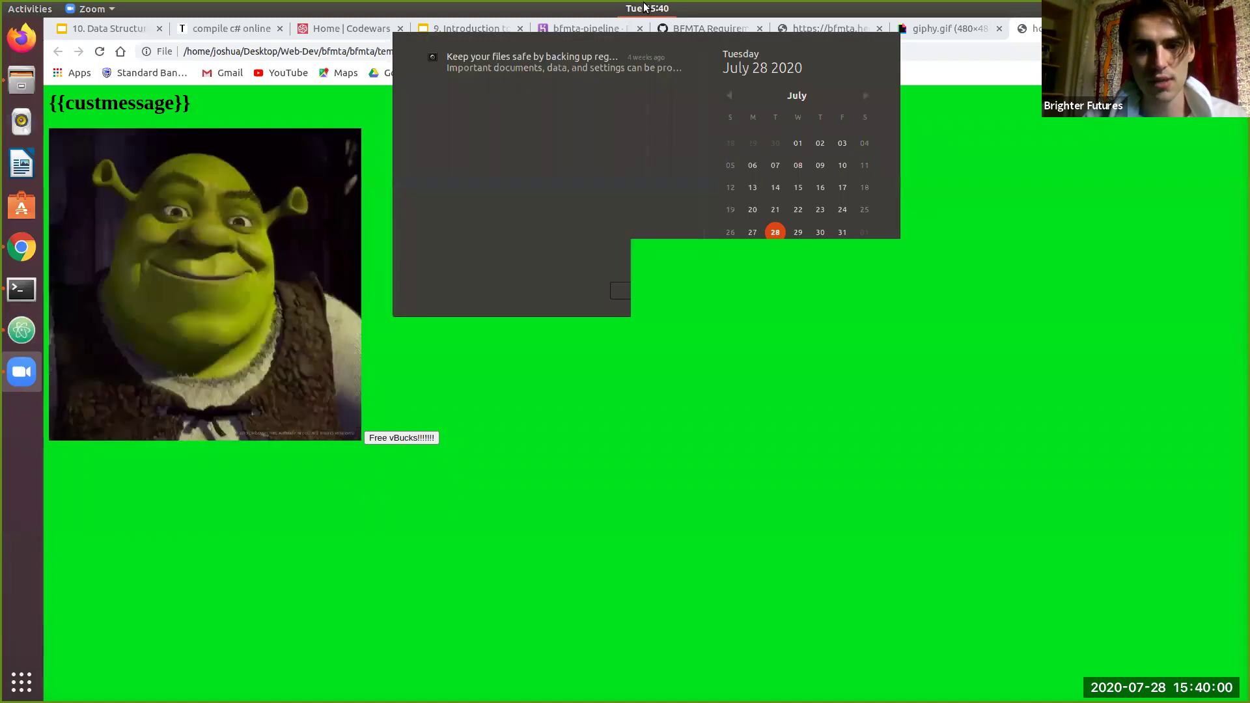
left_click(644, 6)
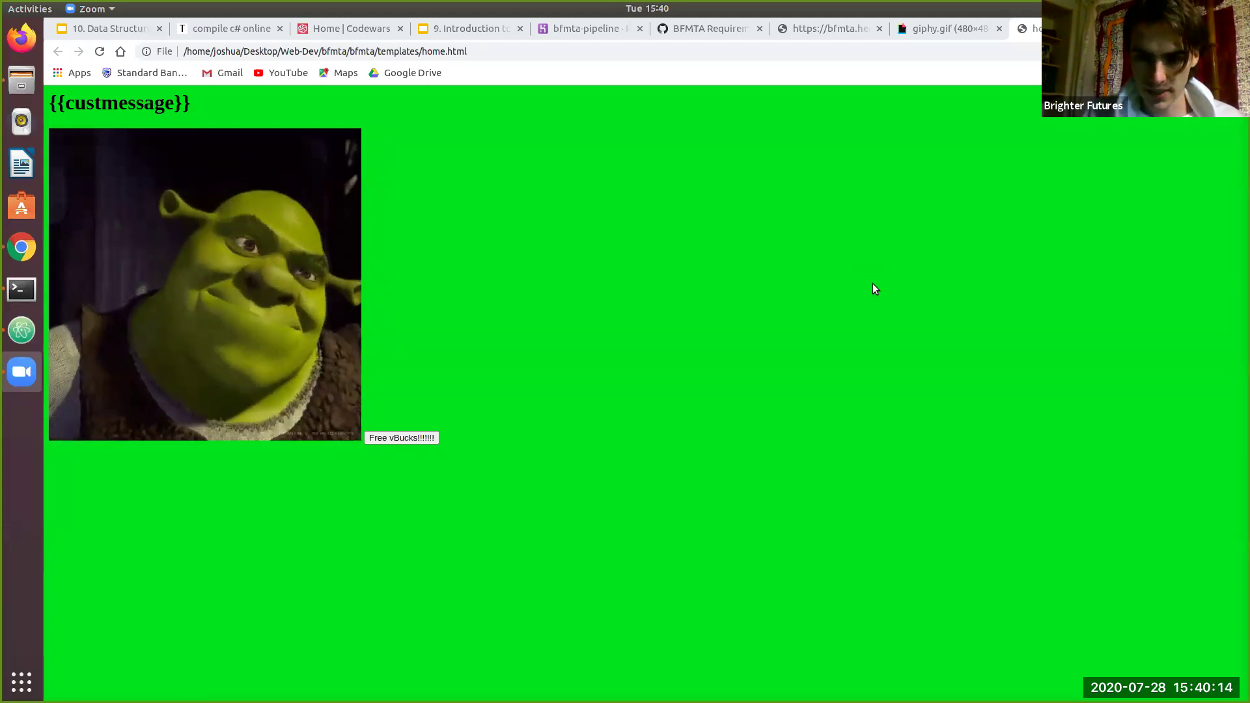
Step: Reload the live bfmta.herokuapp.com site, which still lacks the gif, and close the giphy.gif and home.html tabs
left_click(847, 28)
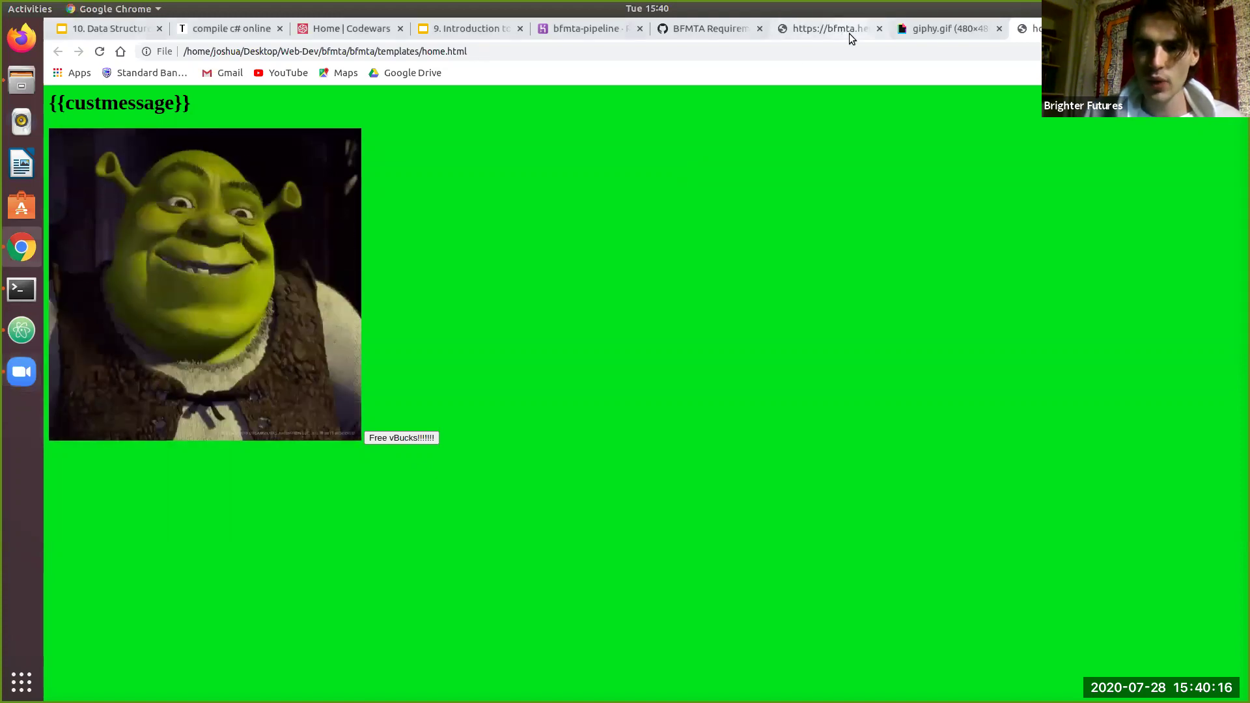
key("ctrl+r")
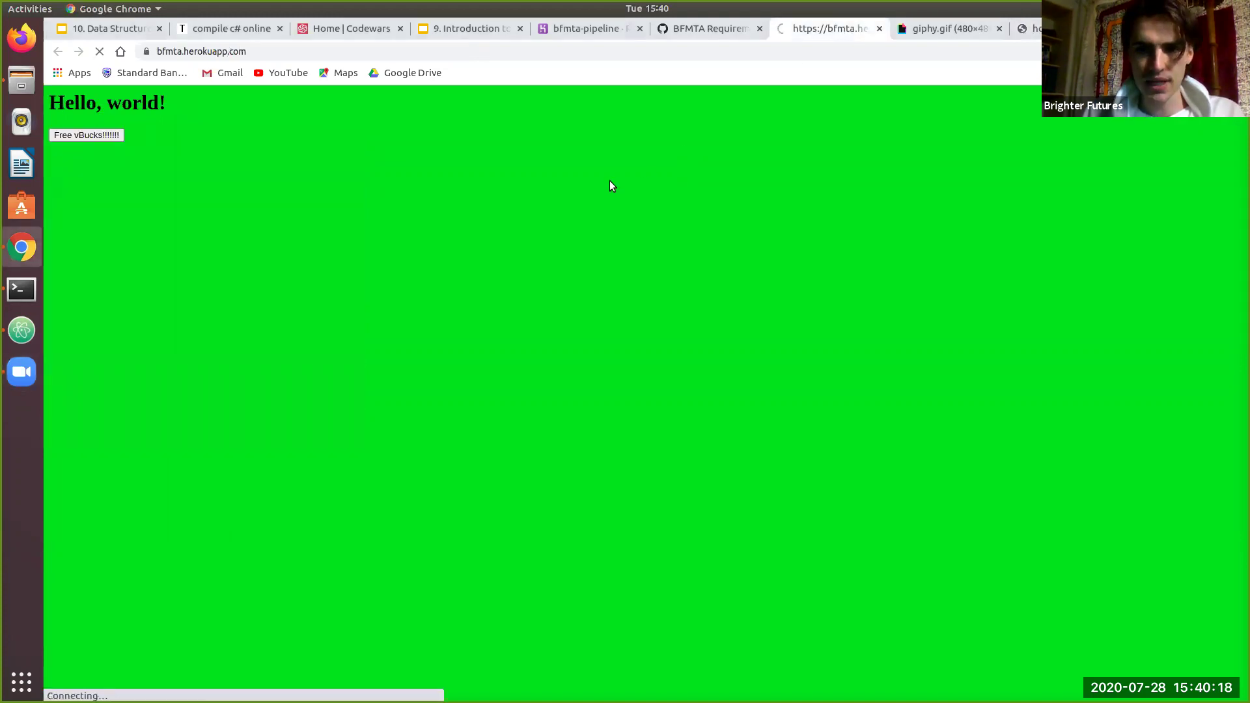
left_click(1029, 28)
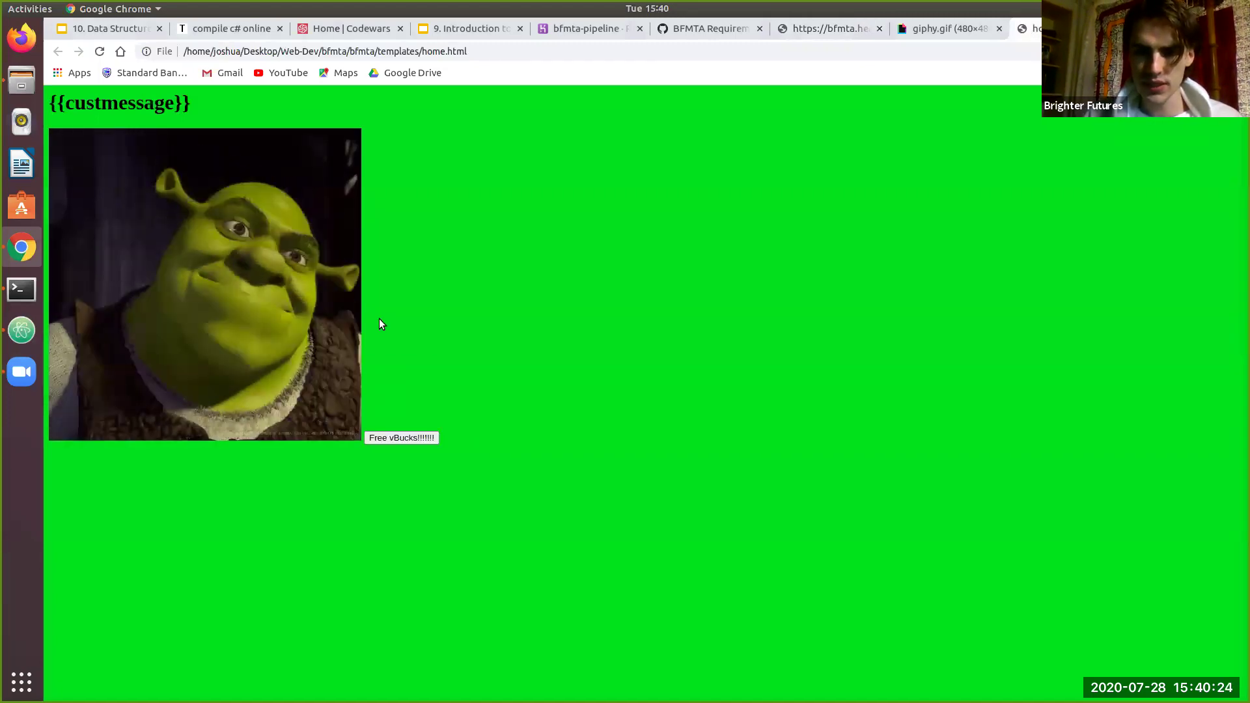
left_click(998, 29)
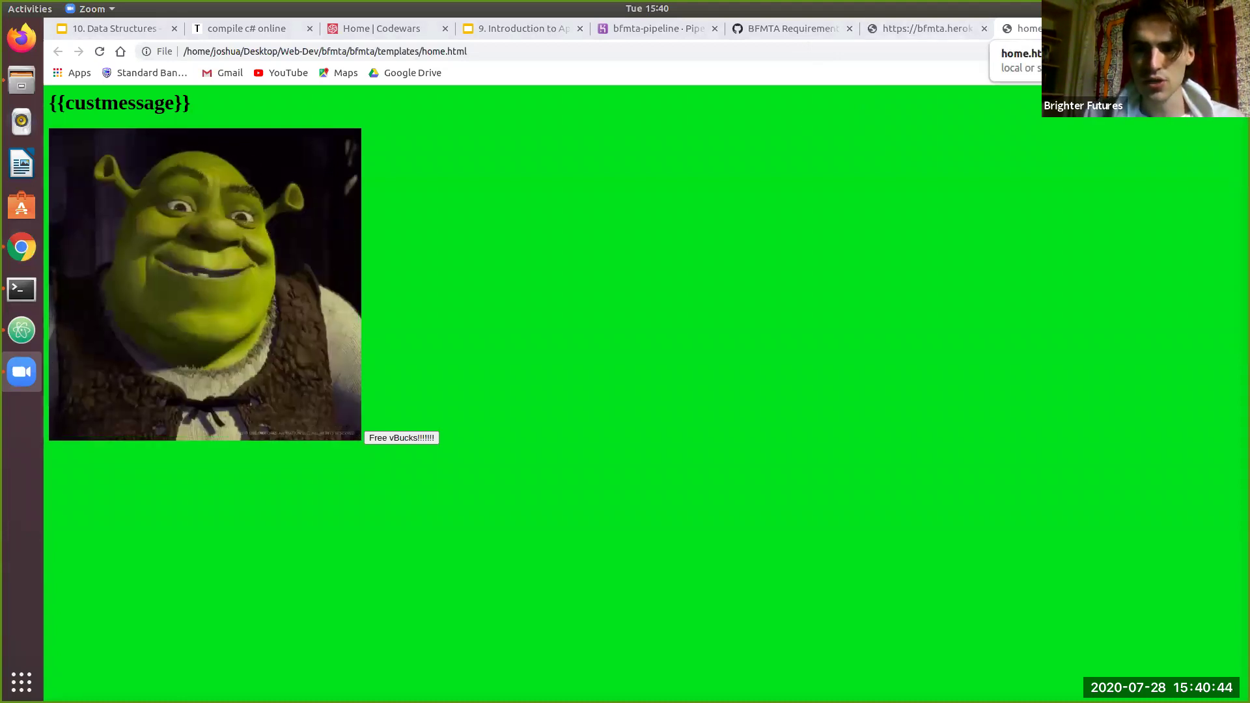
left_click(1120, 28)
key("alt+Tab")
key("alt+Tab")
key("alt+Tab")
key("alt+Tab")
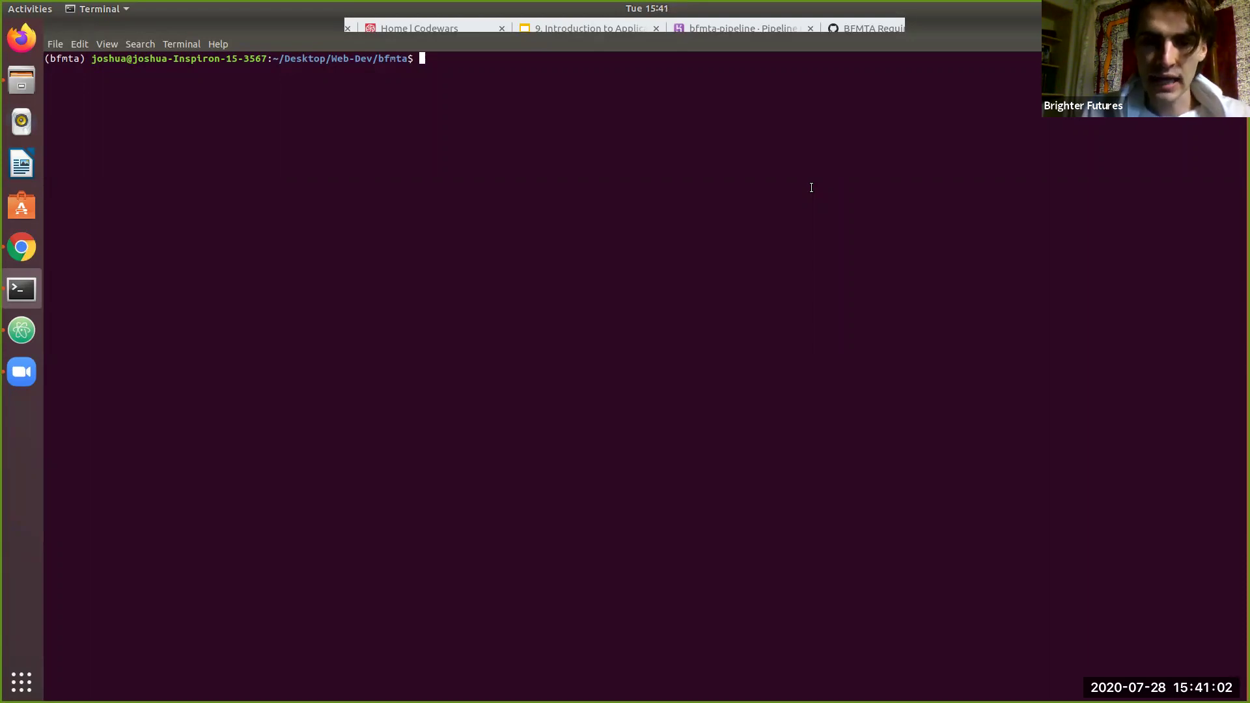
Step: Run git status to confirm bfmta/templates/home.html is modified, cross-checking the gif line in the editor
type("git status")
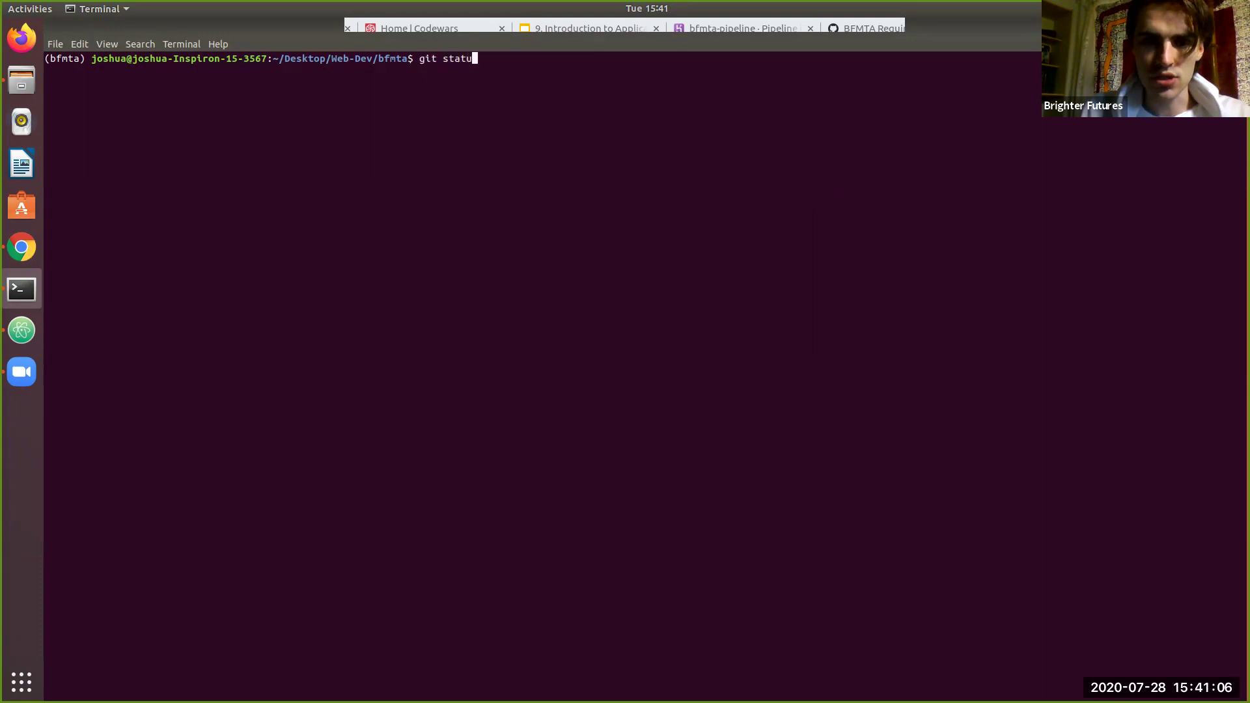
key("Return")
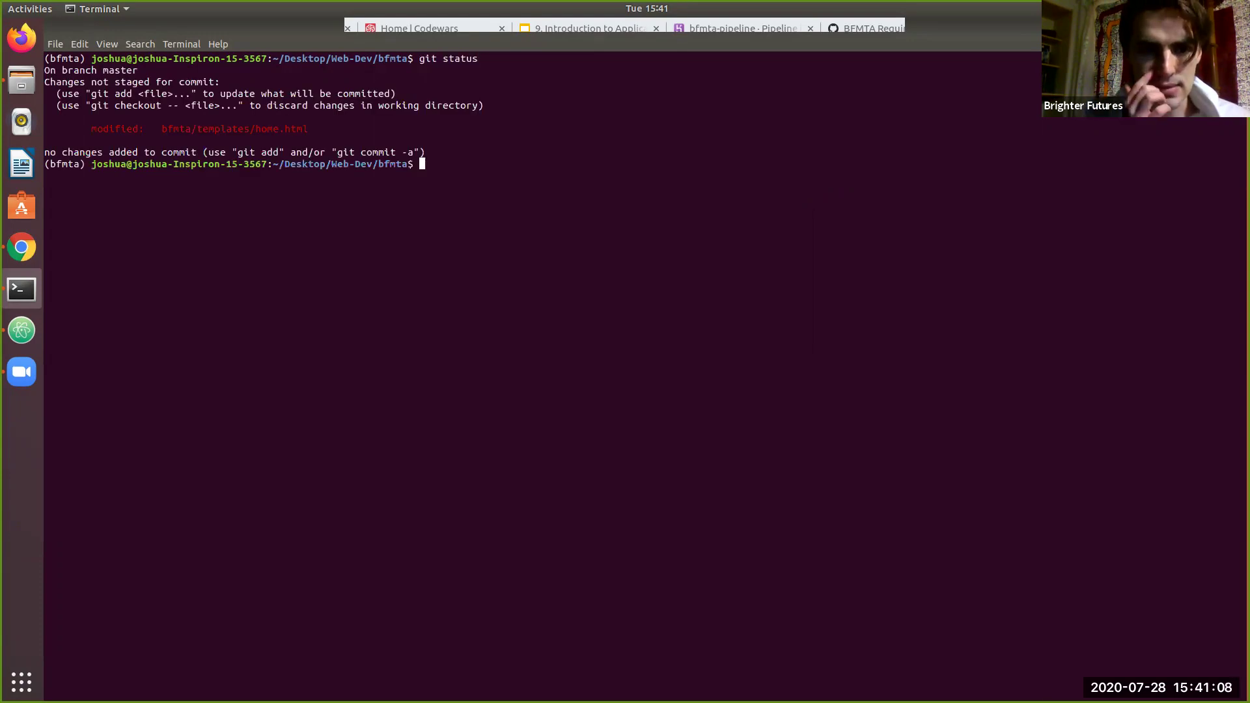
triple_click(266, 132)
double_click(109, 129)
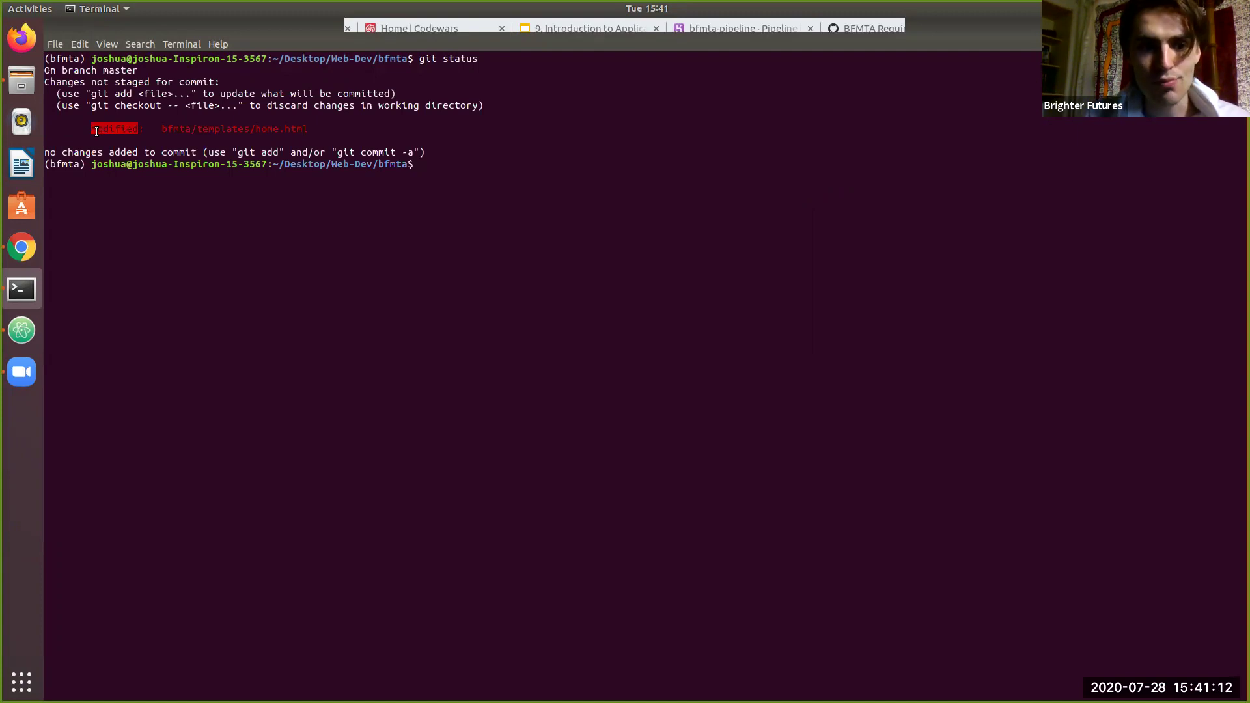
double_click(263, 130)
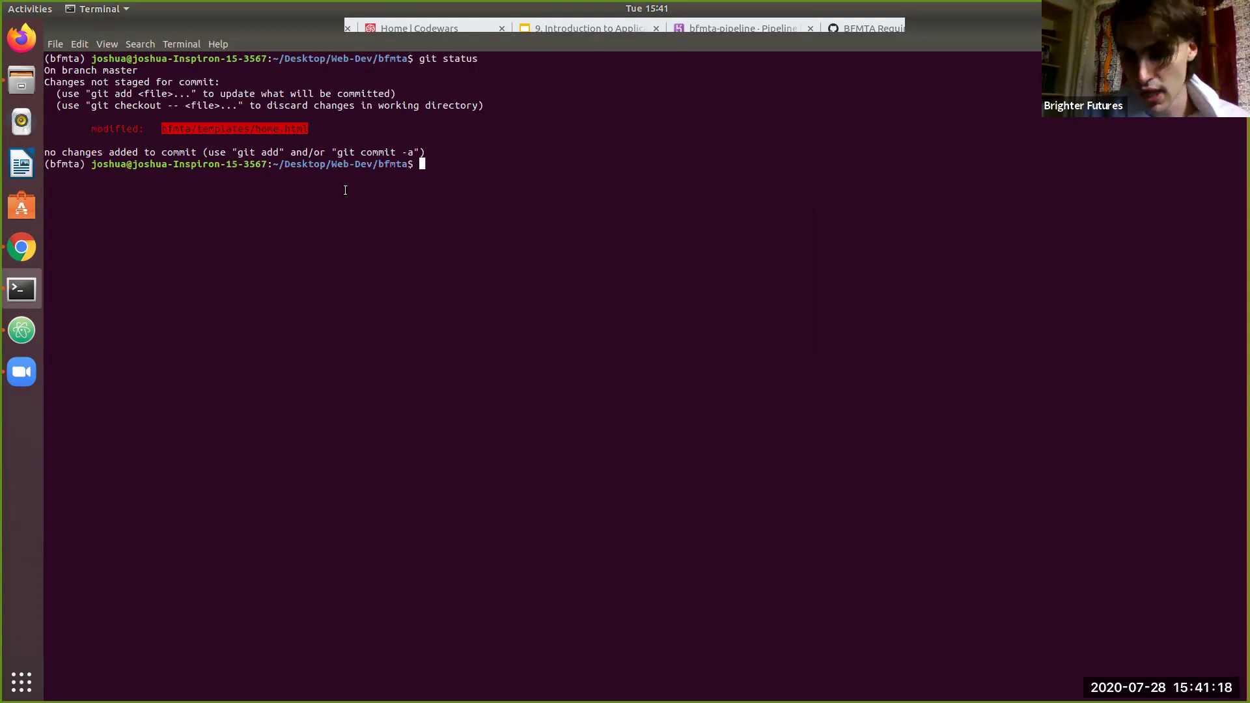
key("alt+Tab")
key("alt+Tab")
key("alt+Tab")
key("alt+Tab")
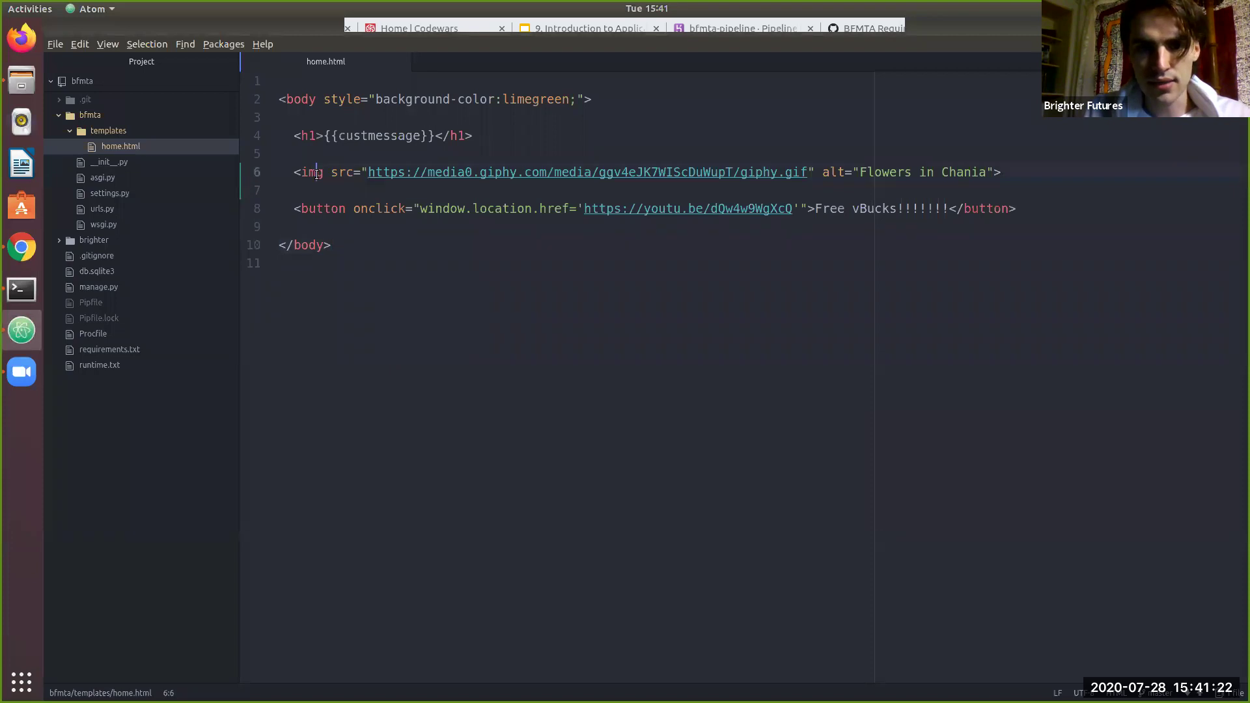
triple_click(315, 172)
left_click(460, 289)
key("alt+Tab")
key("alt+Tab")
key("alt+Tab")
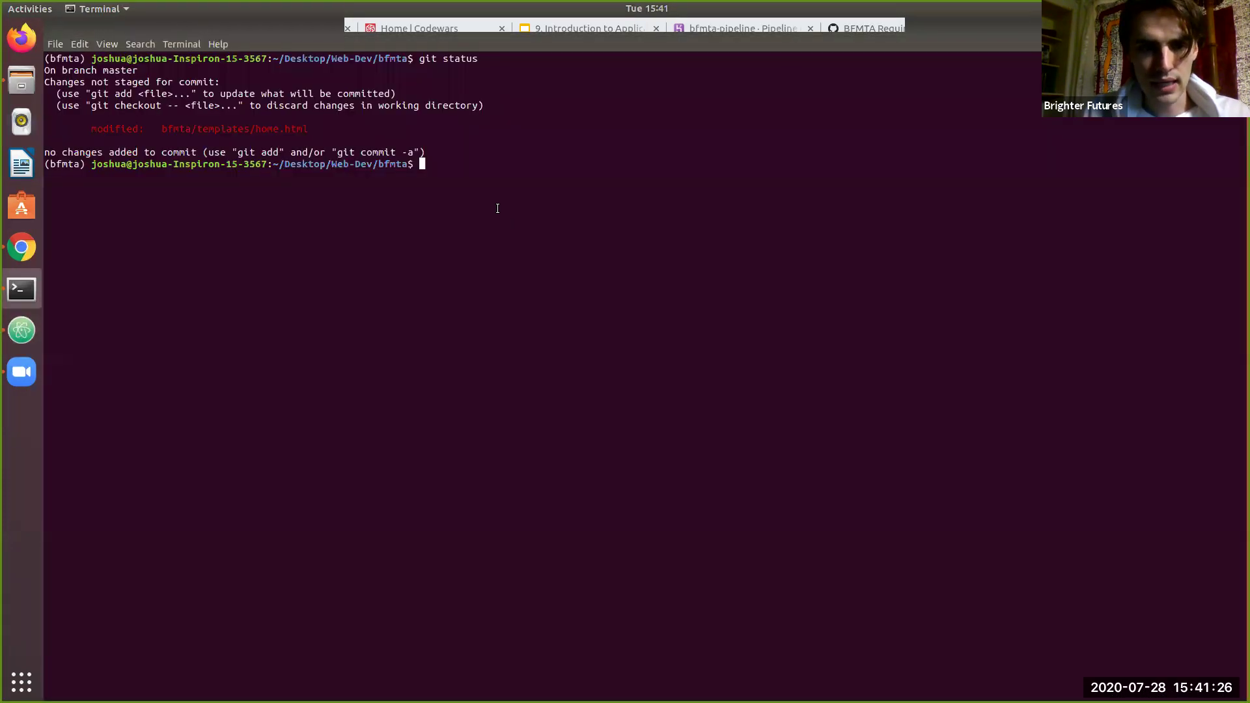
Step: Stage all changes with git add . and confirm via git status that home.html is staged
type("git add .")
key("Return")
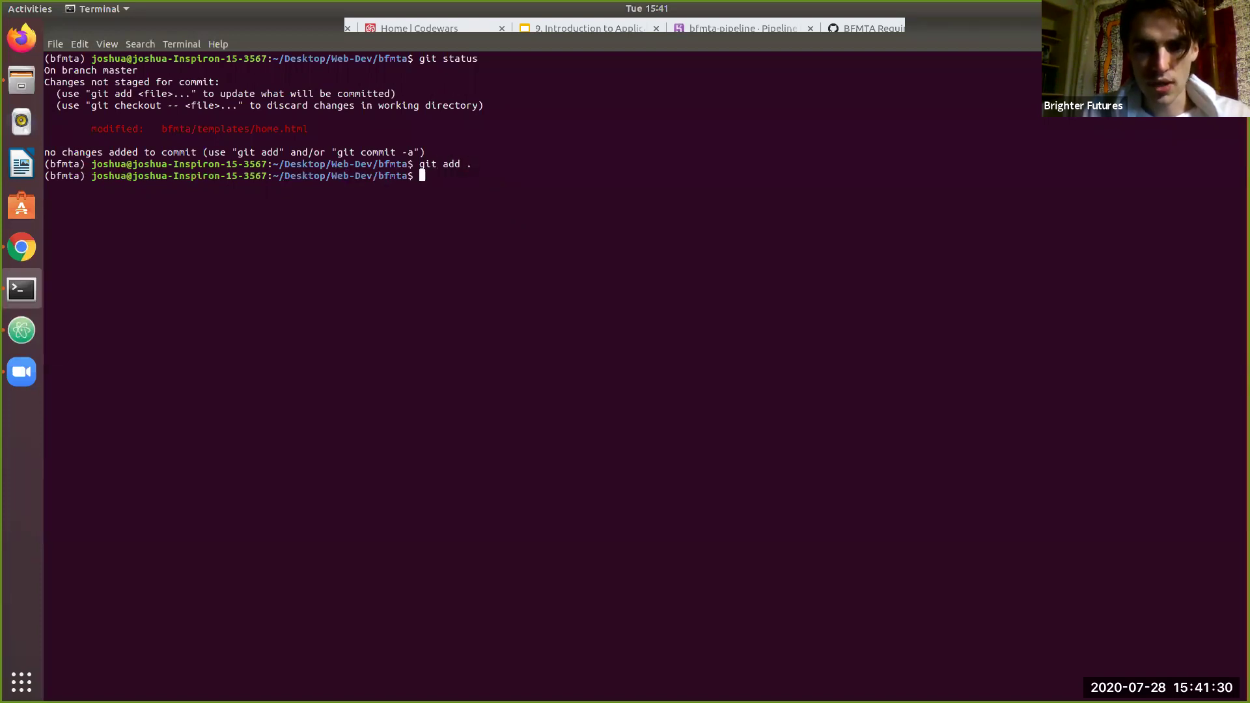
type("git stayt")
key("BackSpace")
key("BackSpace")
type("t")
key("Return")
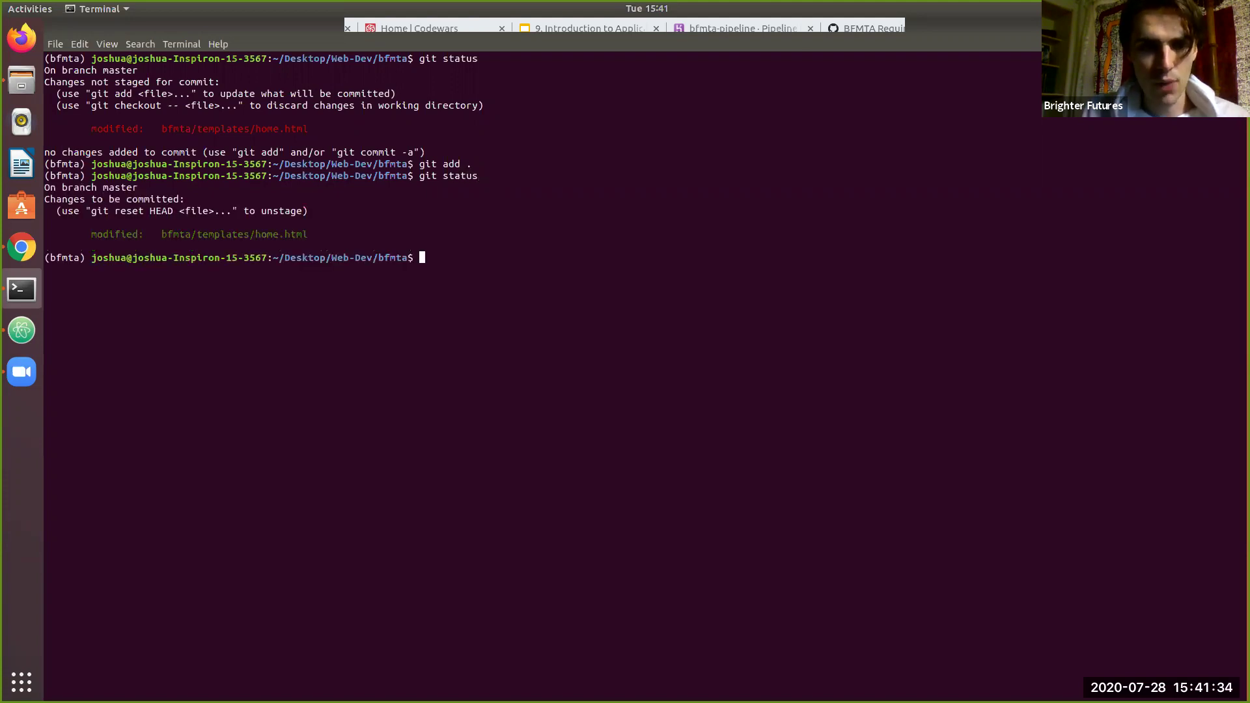
triple_click(257, 233)
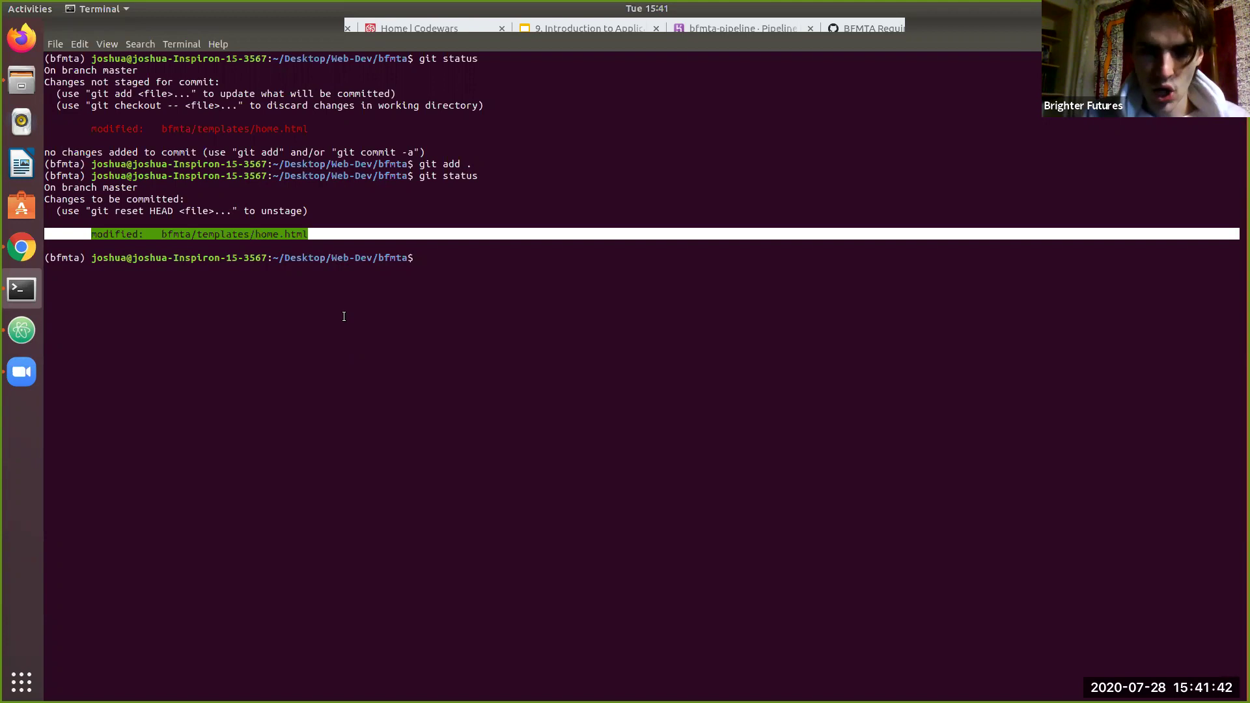
left_click(387, 312)
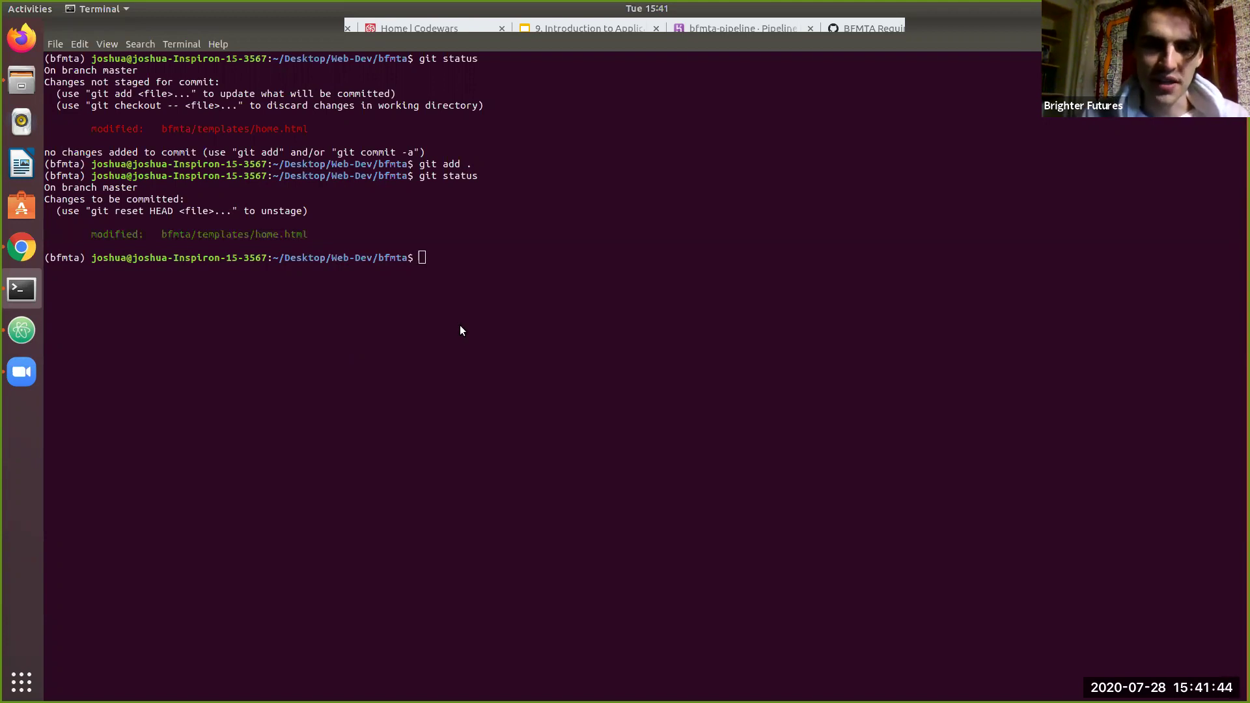
key("alt+Tab")
key("alt+Tab")
key("alt+Tab")
key("alt+Tab")
key("ctrl+Tab")
key("ctrl+Tab")
key("ctrl+Tab")
key("ctrl+Tab")
key("ctrl+Tab")
key("ctrl+Tab")
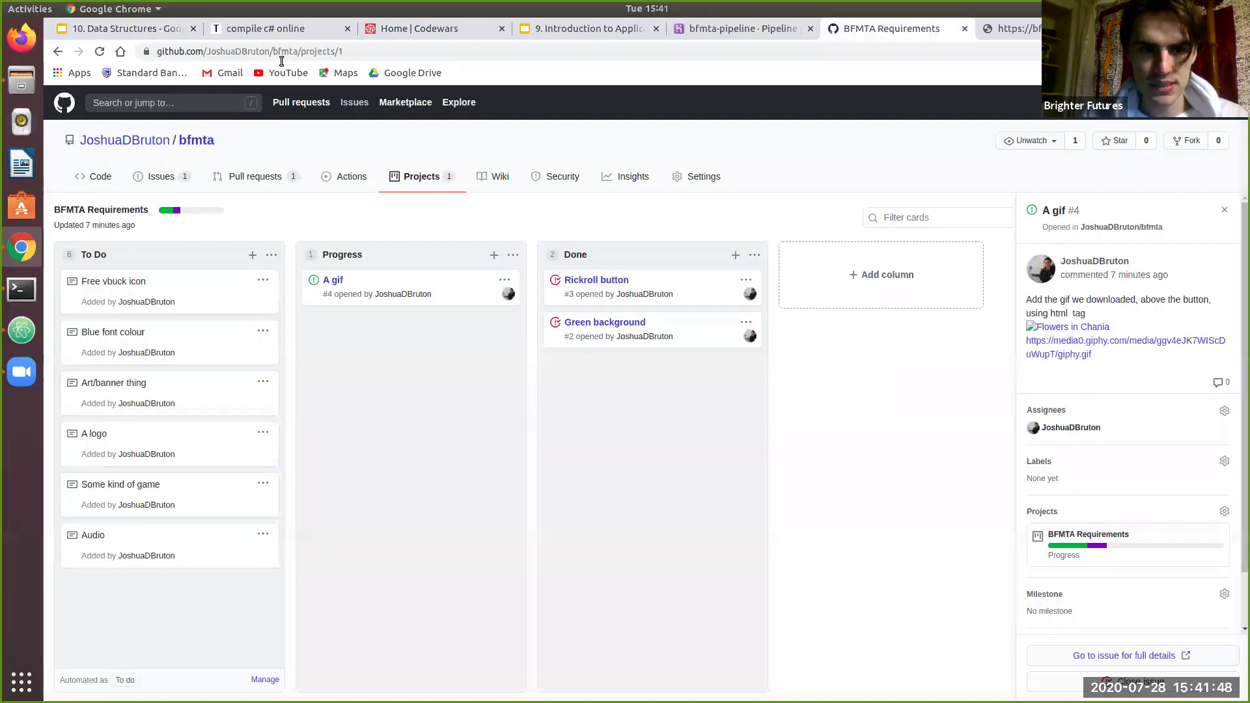
Step: Open the bfmta repository's Code page and list the author's commits
left_click(101, 175)
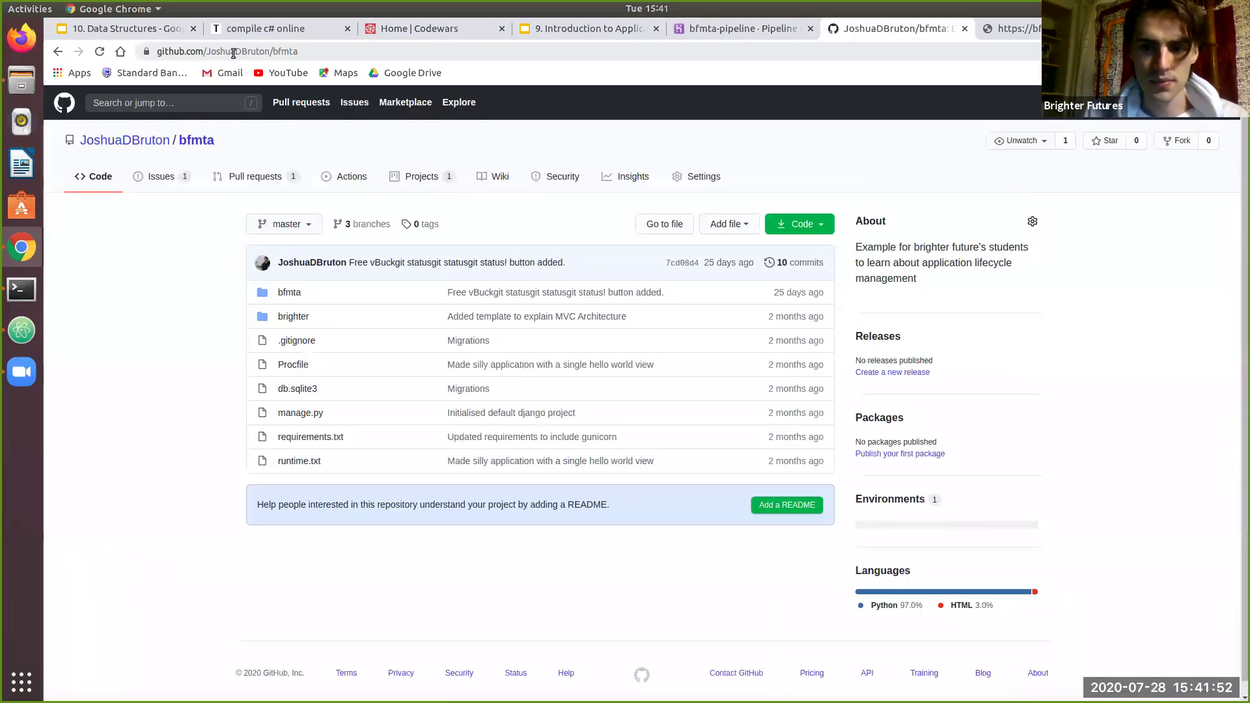
double_click(234, 52)
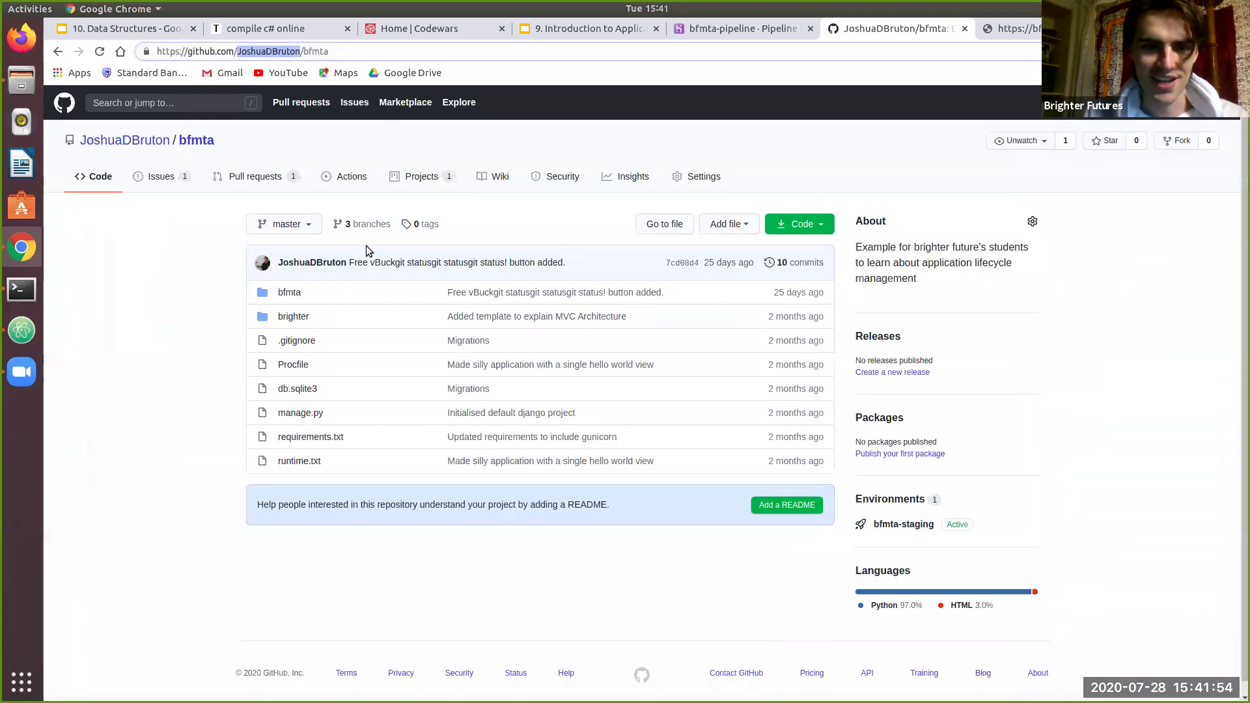
left_click(315, 263)
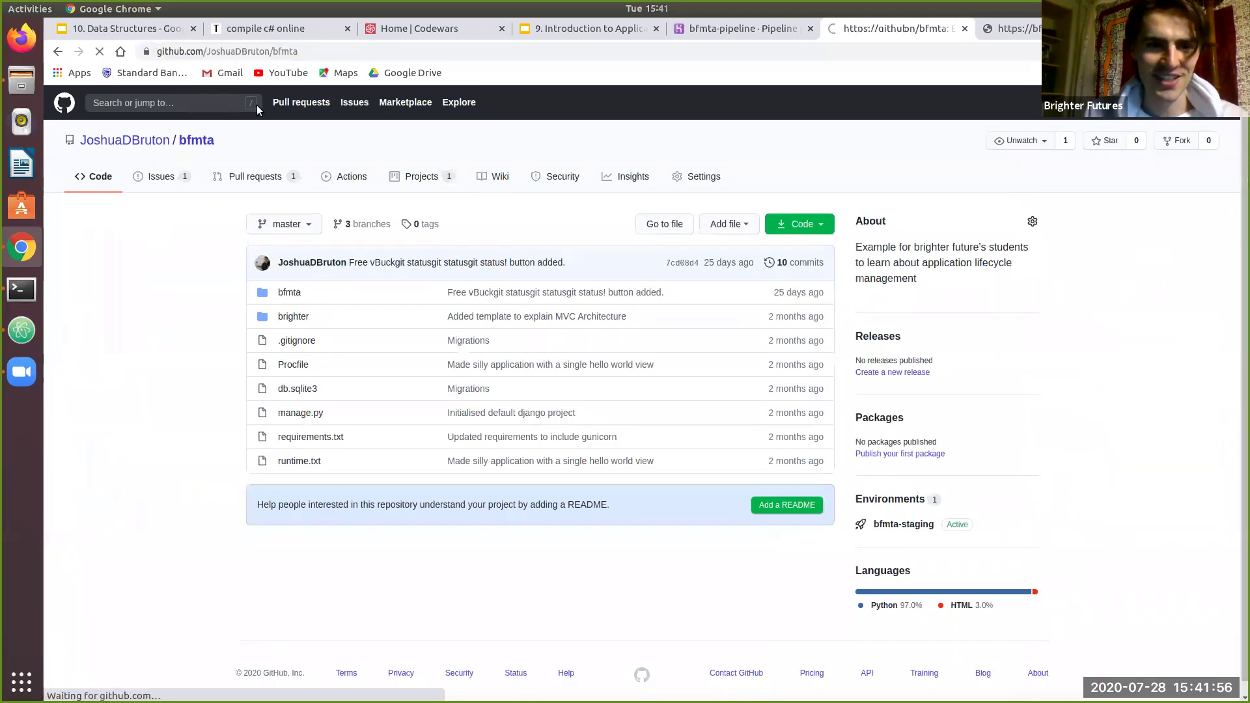
triple_click(306, 52)
left_click_drag(637, 300, 966, 490)
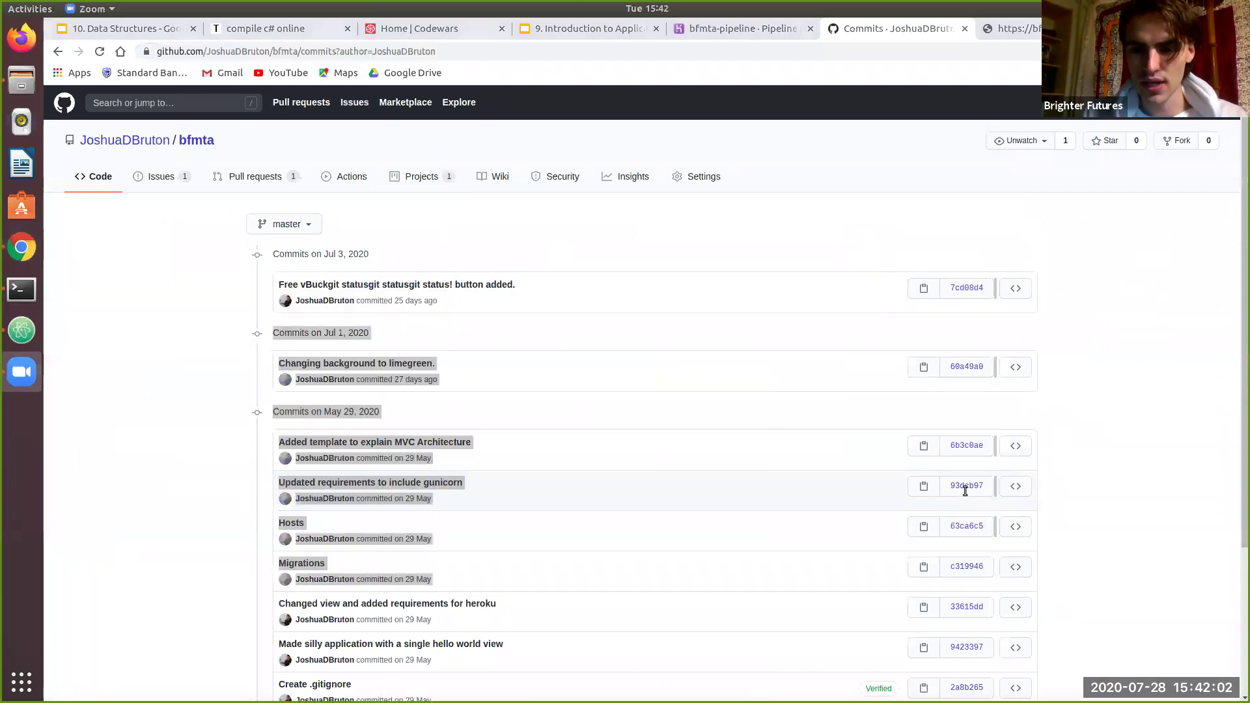
left_click(752, 435)
scroll(601, 335, "down", 3)
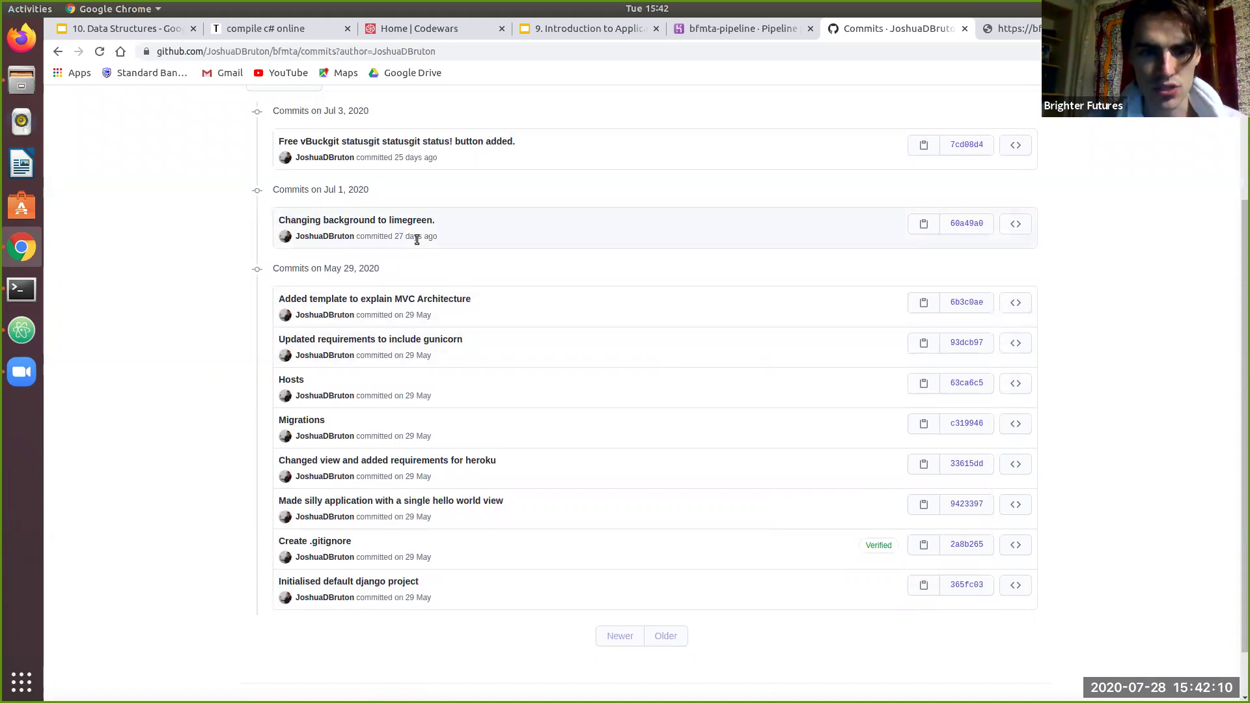
Step: Review the 'Changing background to limegreen.' and Free vBucks button commit diffs
left_click(399, 220)
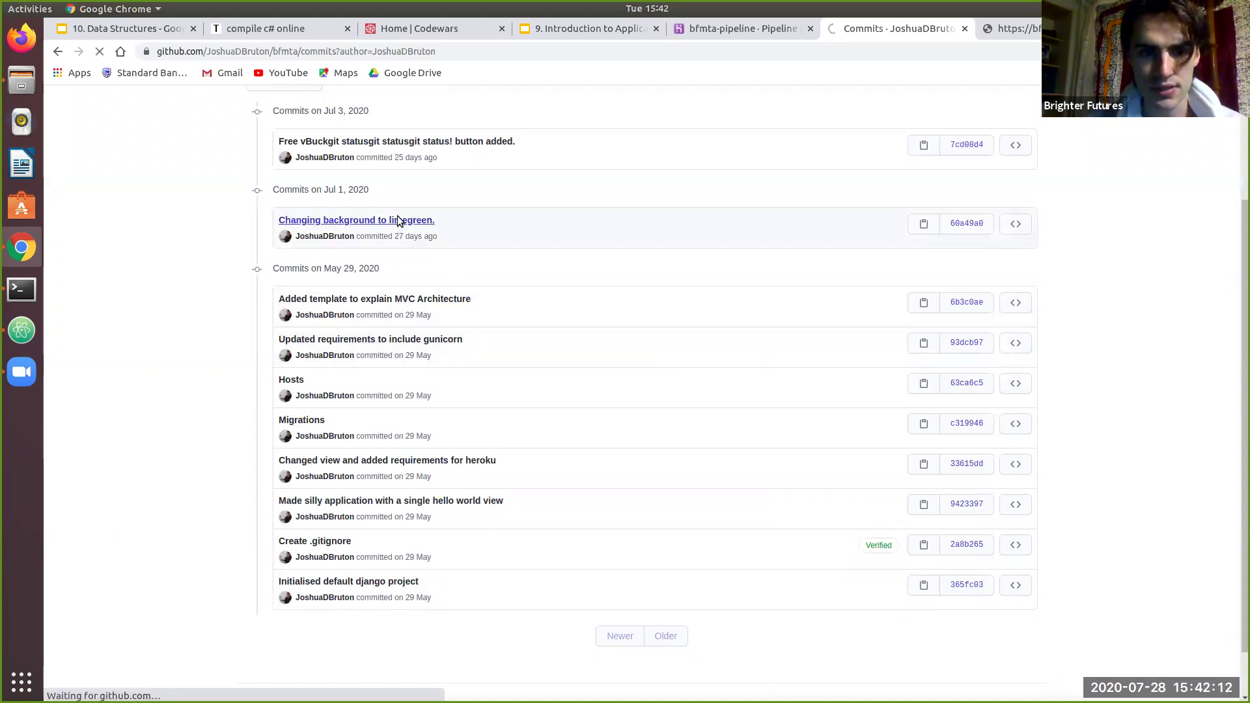
scroll(399, 234, "down", 3)
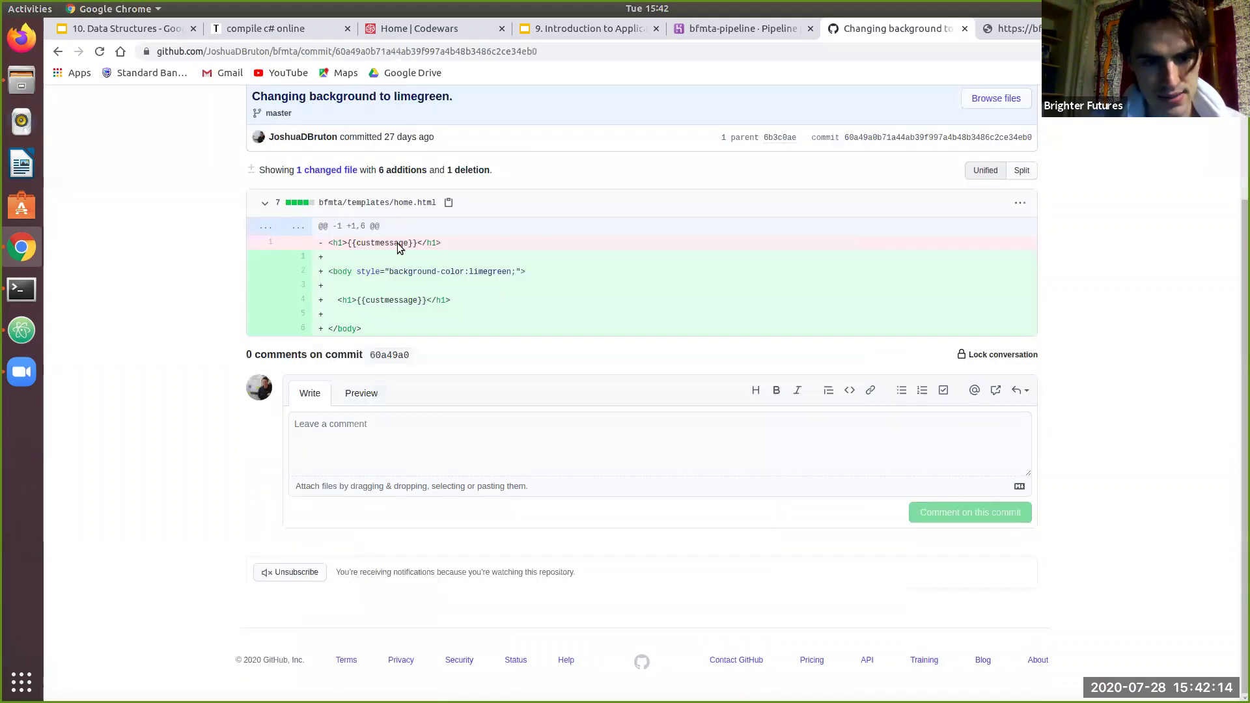
left_click_drag(374, 323, 319, 243)
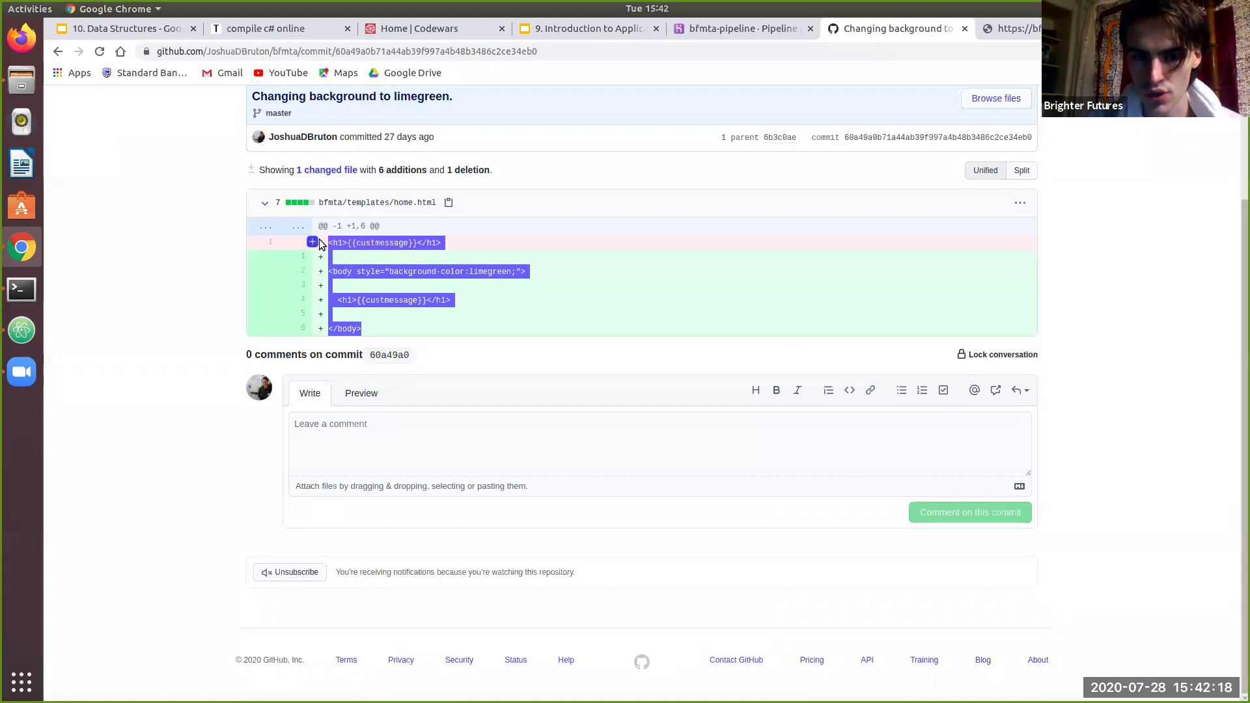
left_click(56, 50)
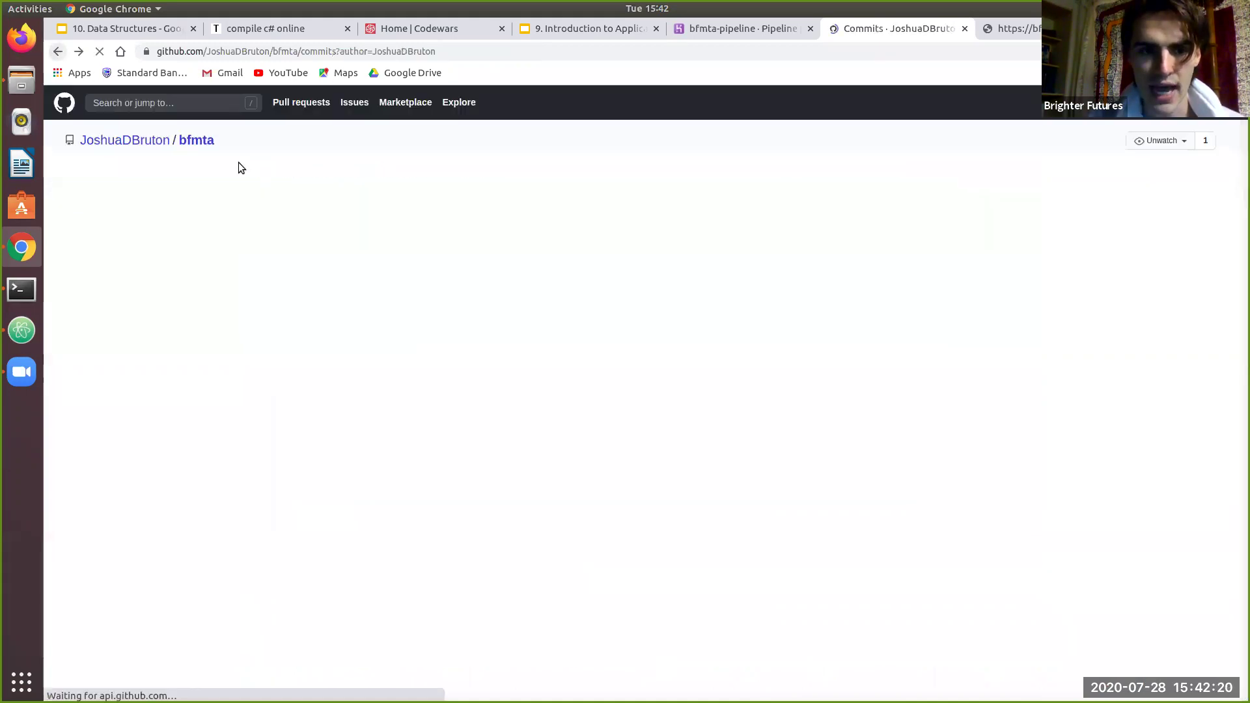
left_click(398, 142)
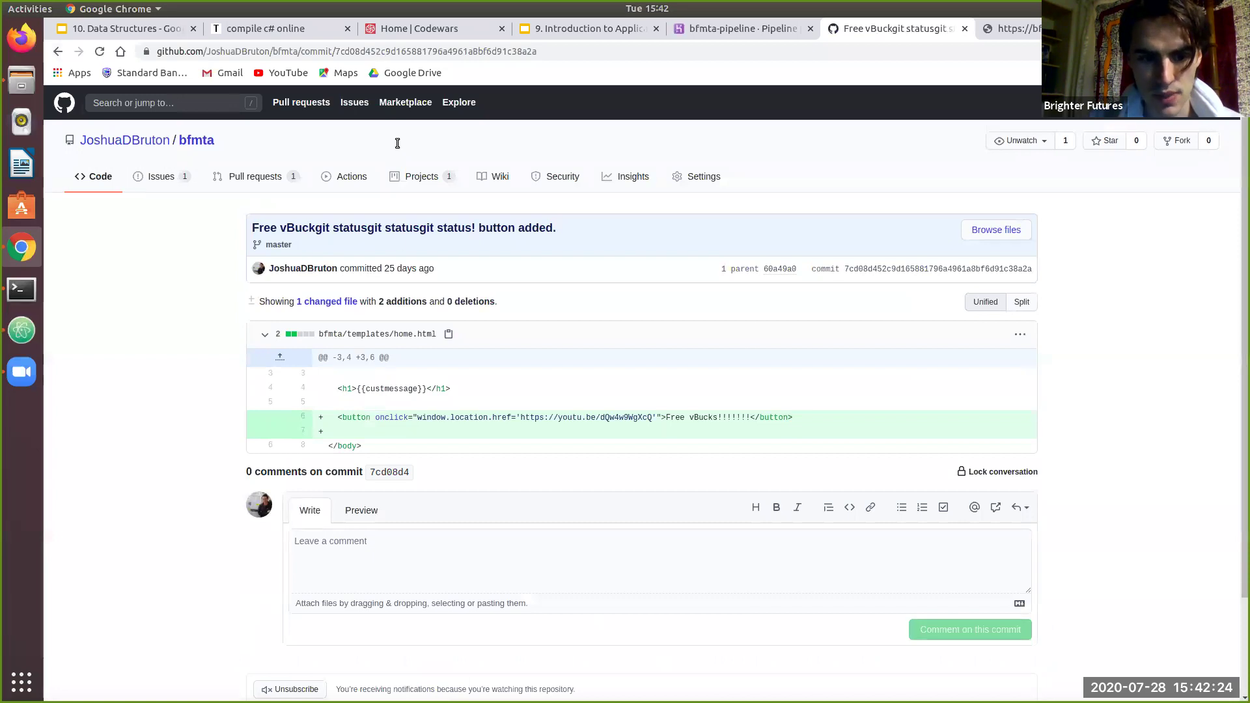
triple_click(343, 423)
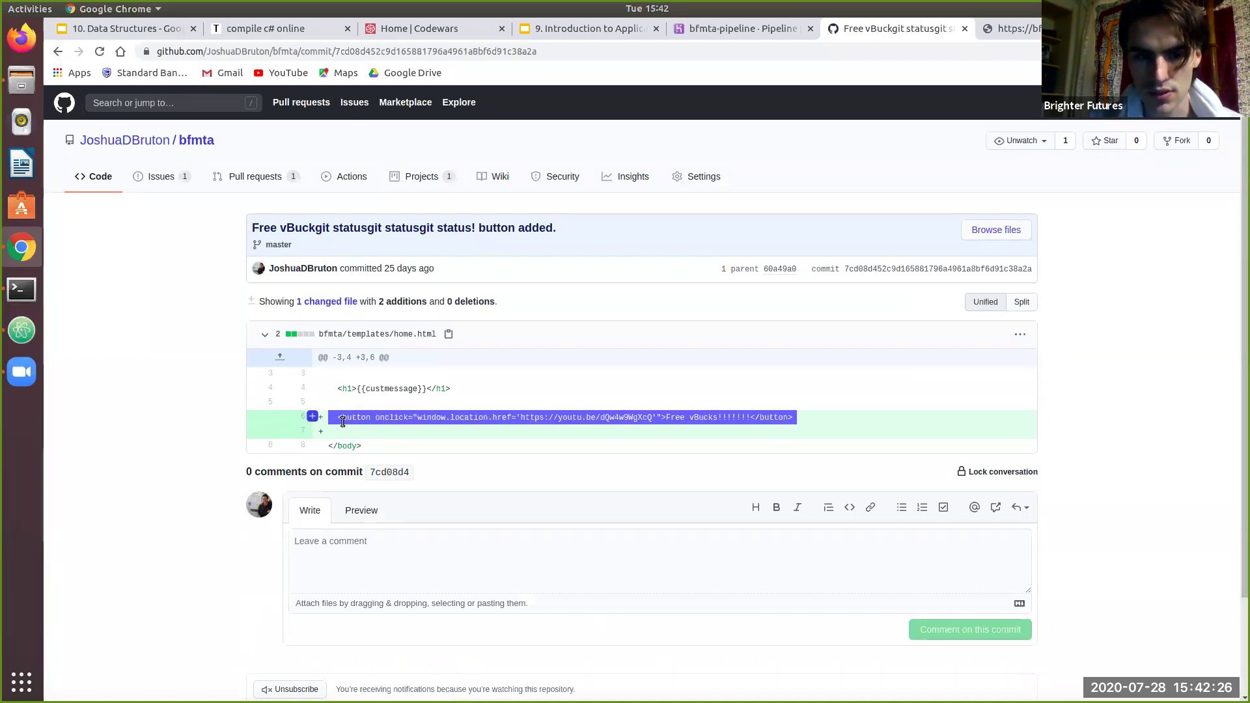
left_click(56, 51)
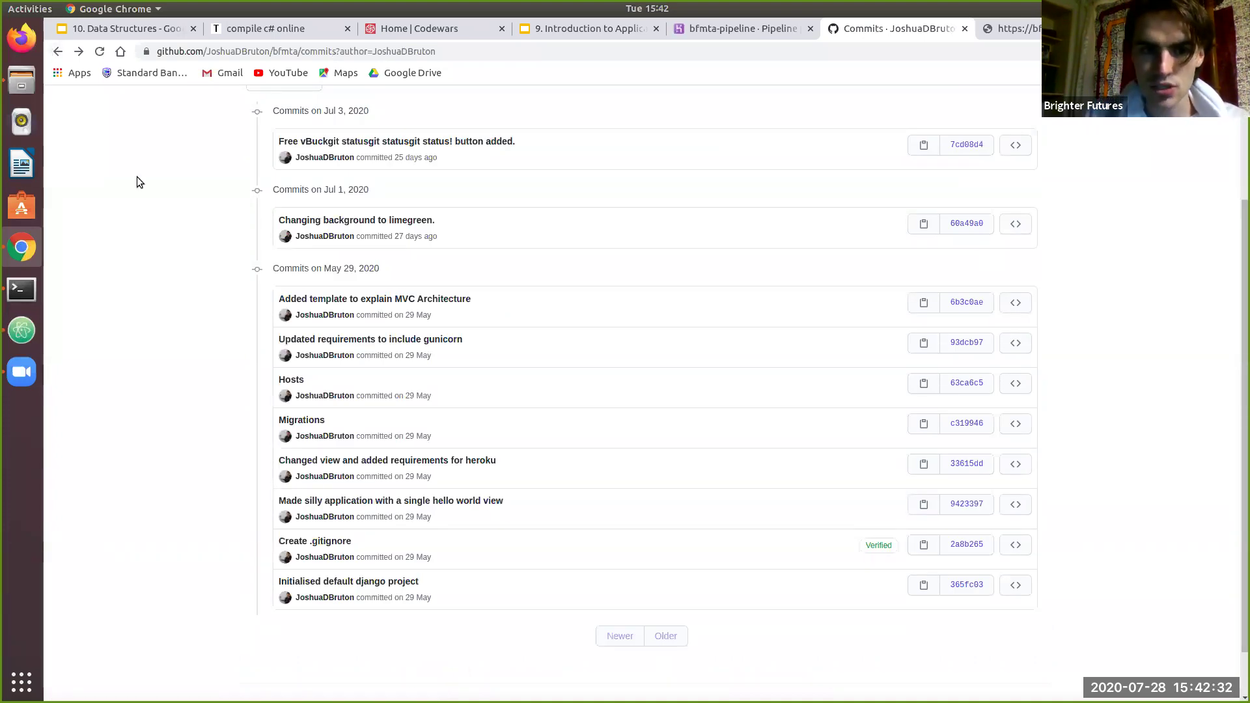
key("alt+Tab")
key("alt+Tab")
key("alt+Tab")
key("alt+Tab")
key("alt+Tab")
Step: Commit the staged change with git commit -m "Added Shrek .gif"
type("git com")
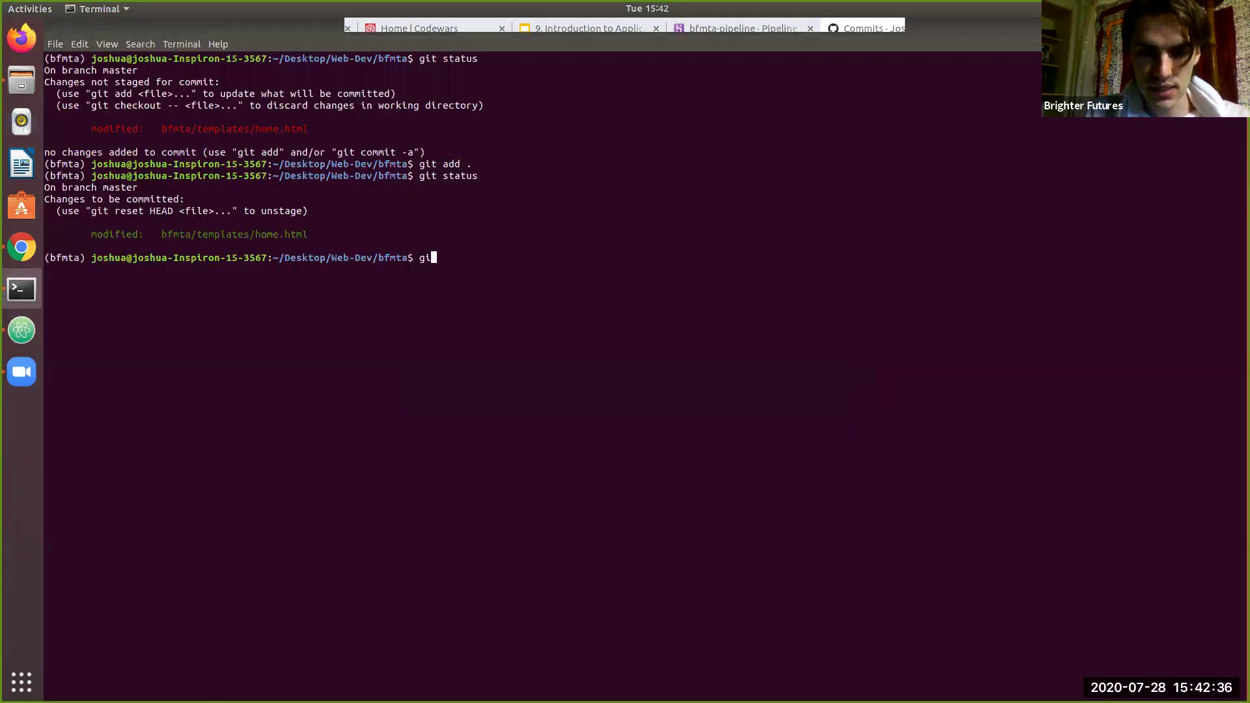
type("mi")
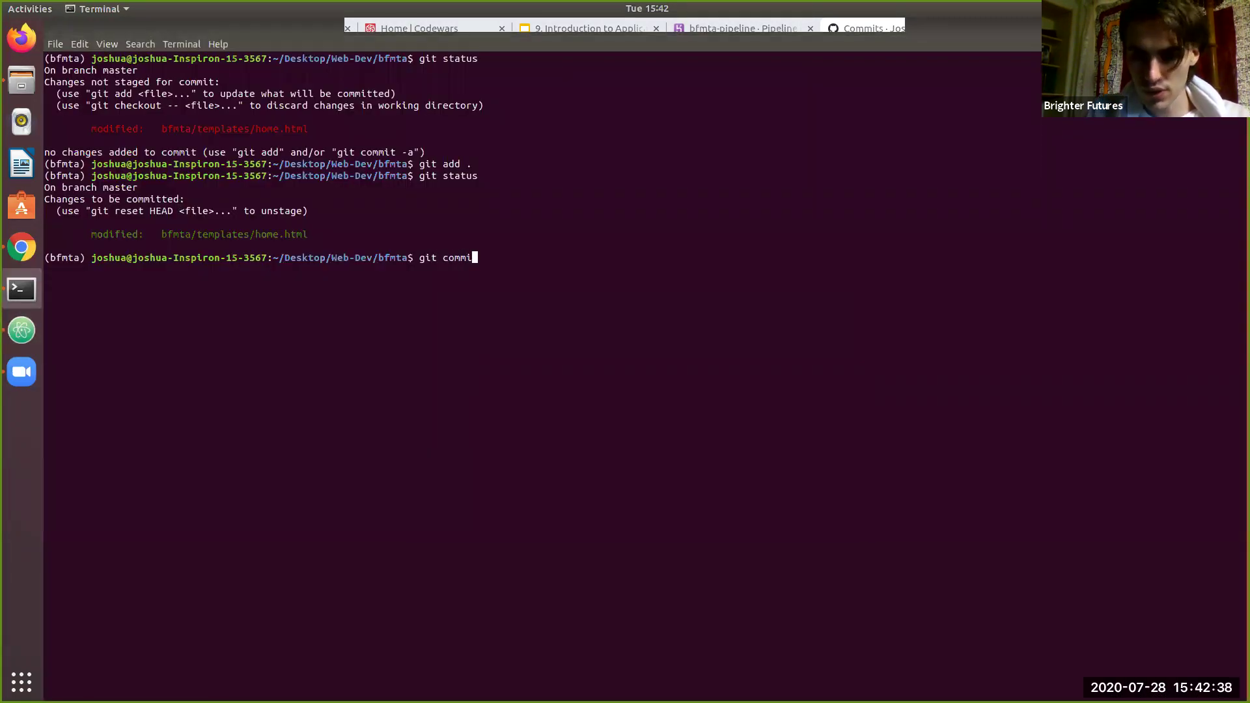
type("t - m \"\"")
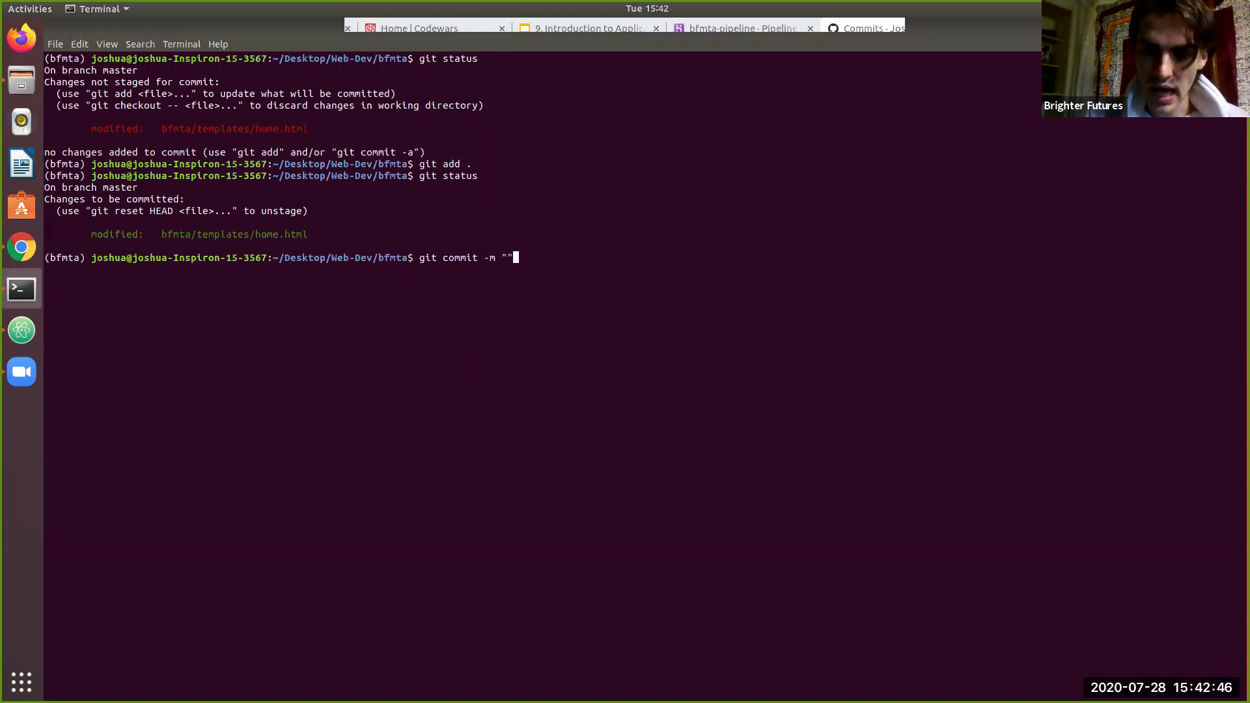
key("Left")
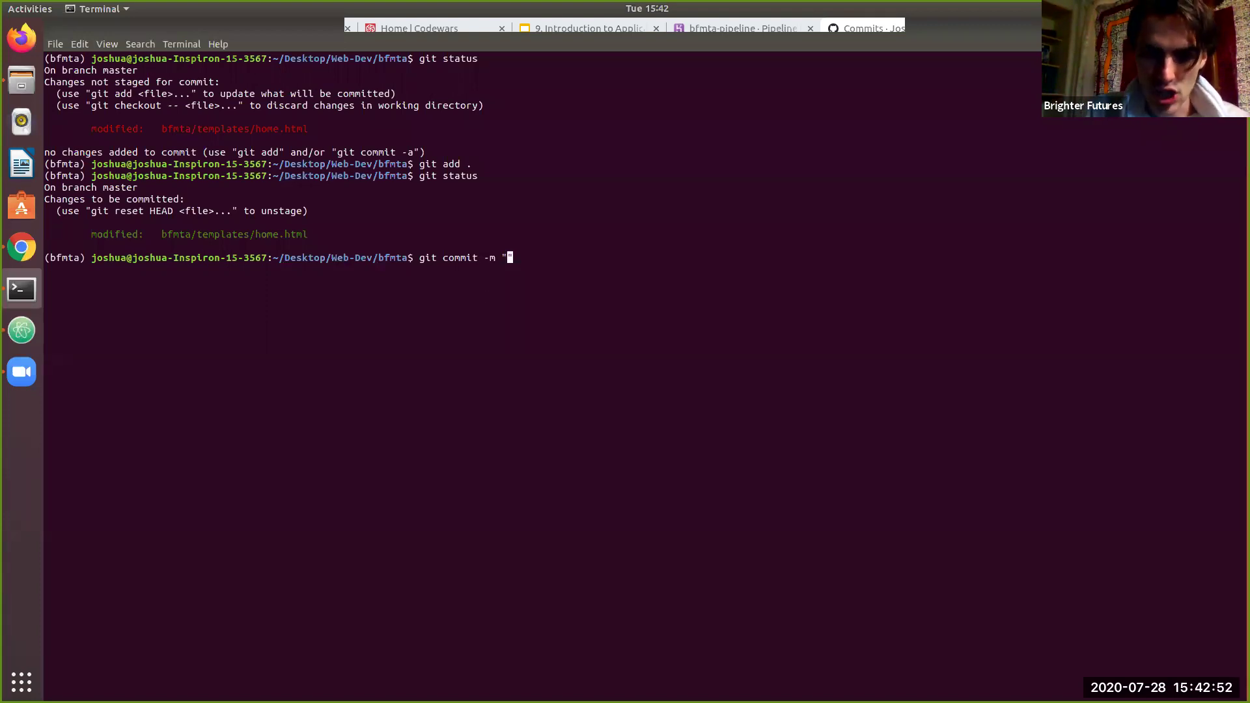
type("Added Sh")
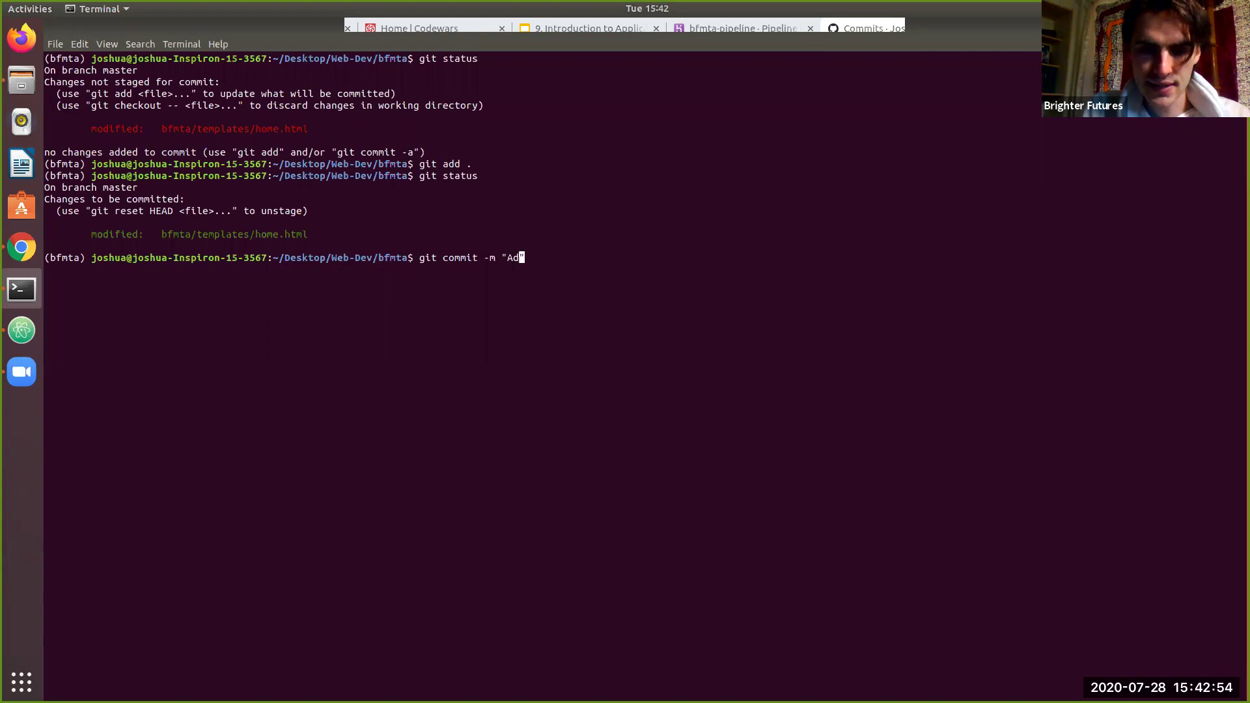
type("rek ")
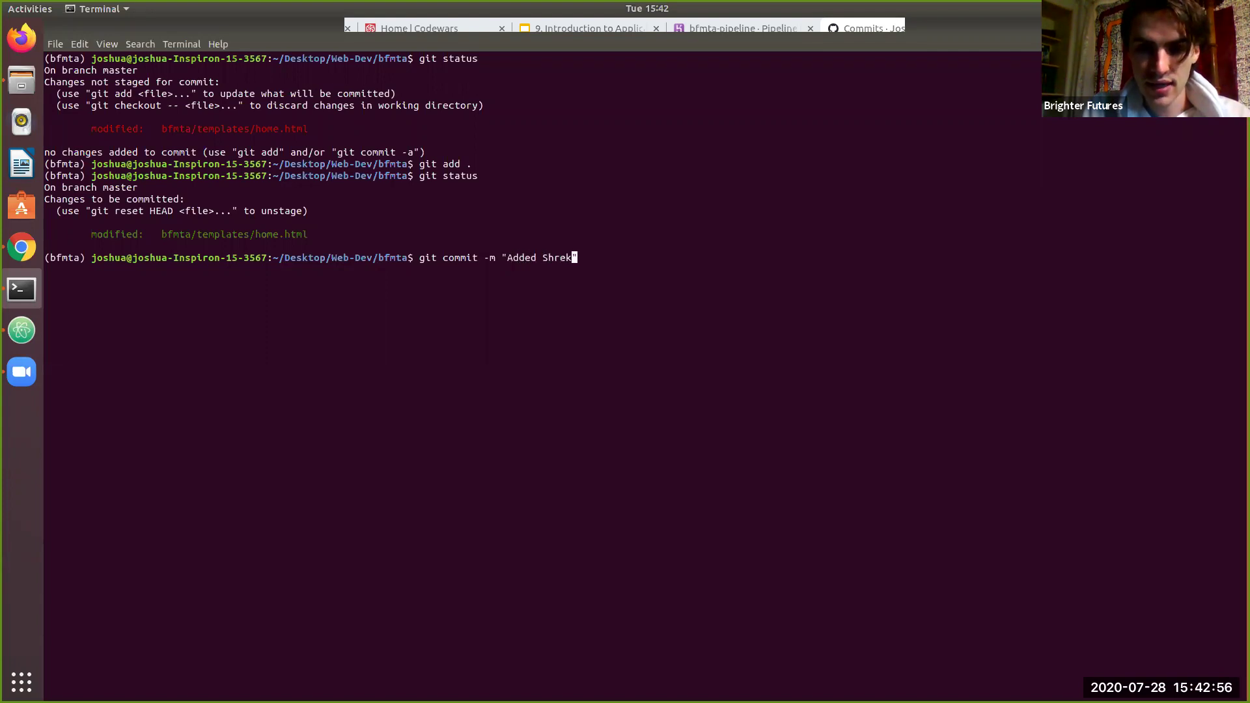
type(".gif")
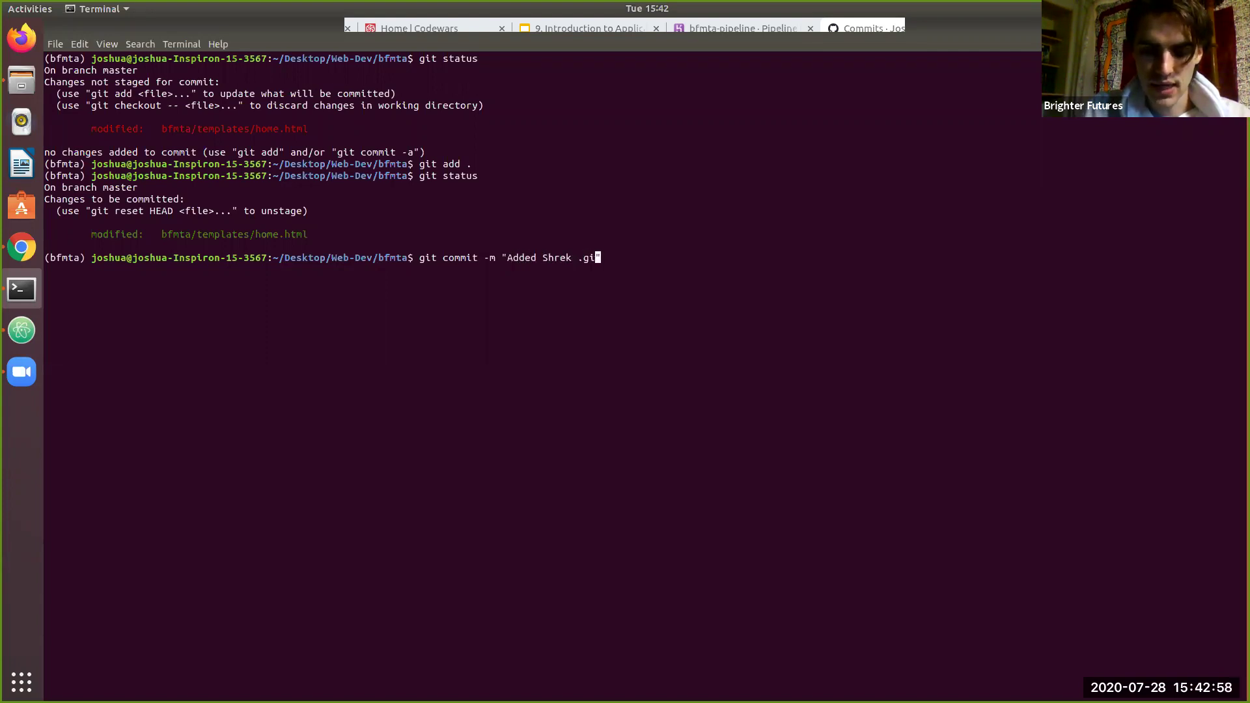
key("End")
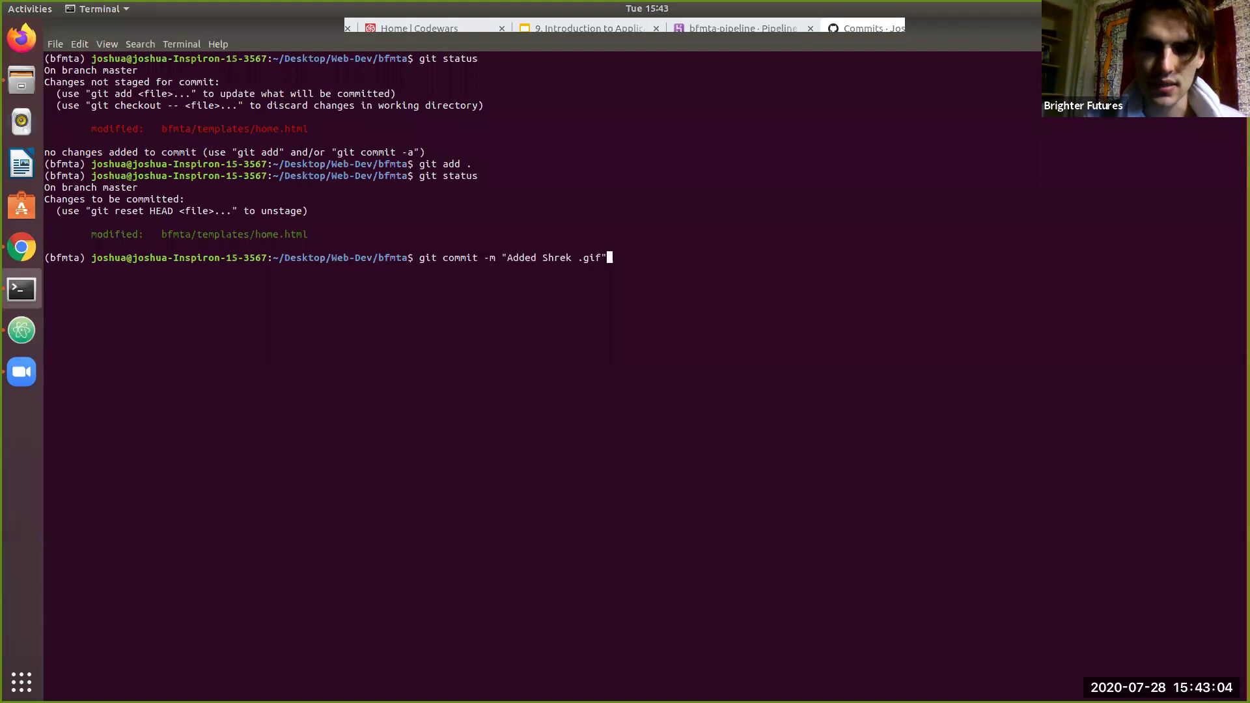
key("Return")
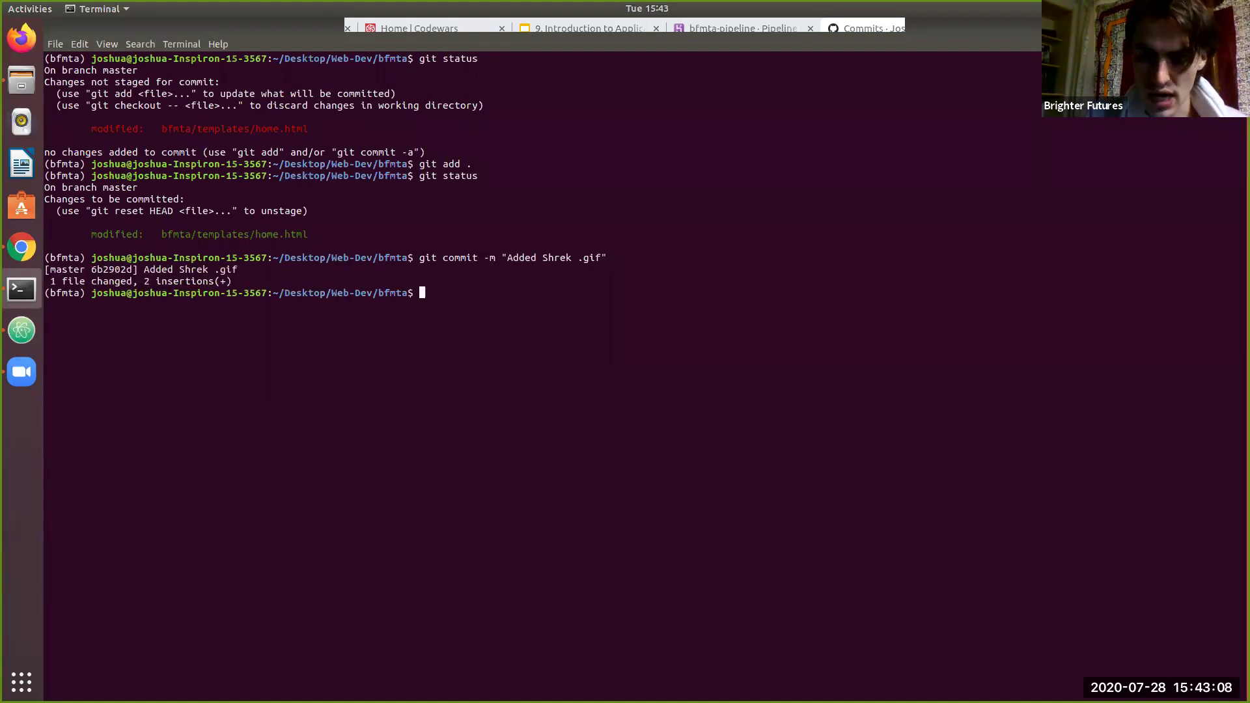
Step: Confirm a clean working tree with git status, reload the GitHub commits page, and type a push command
type("git stat")
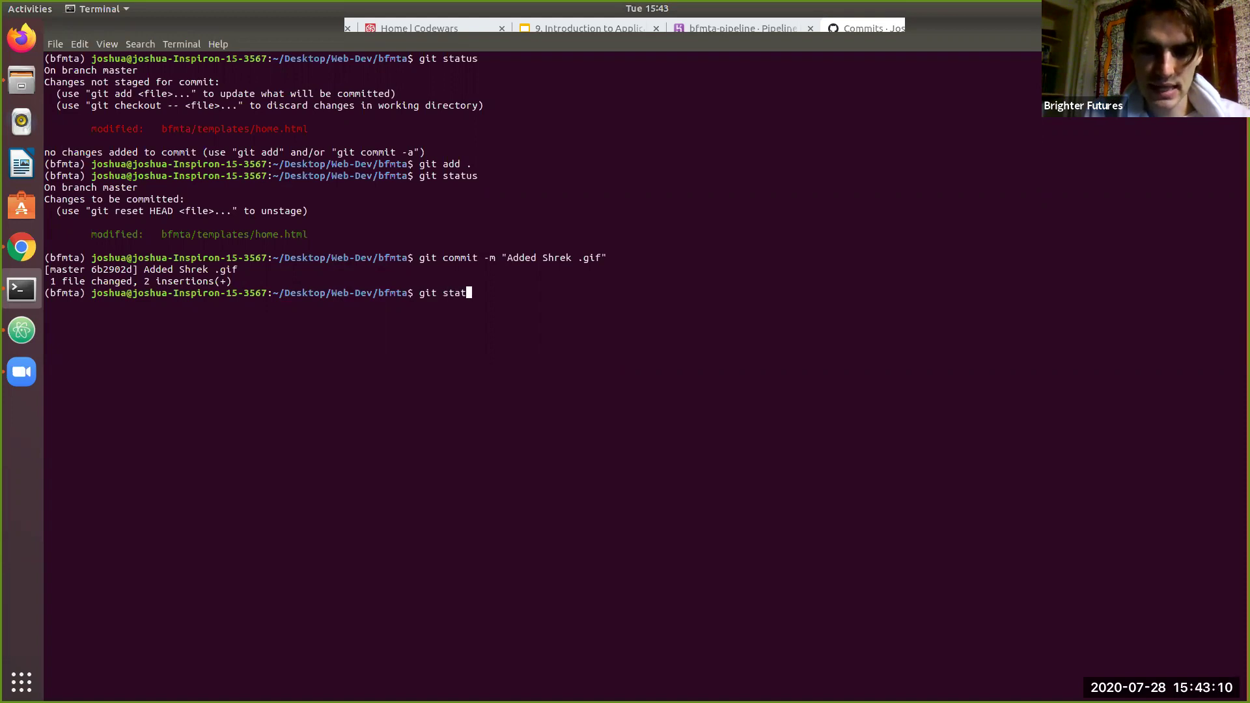
type("us")
key("Return")
key("Up")
key("Up")
key("Up")
key("Up")
key("Down")
key("Down")
key("Down")
key("Down")
key("alt+Tab")
key("alt+Tab")
key("alt+Tab")
key("alt+Tab")
key("ctrl+r")
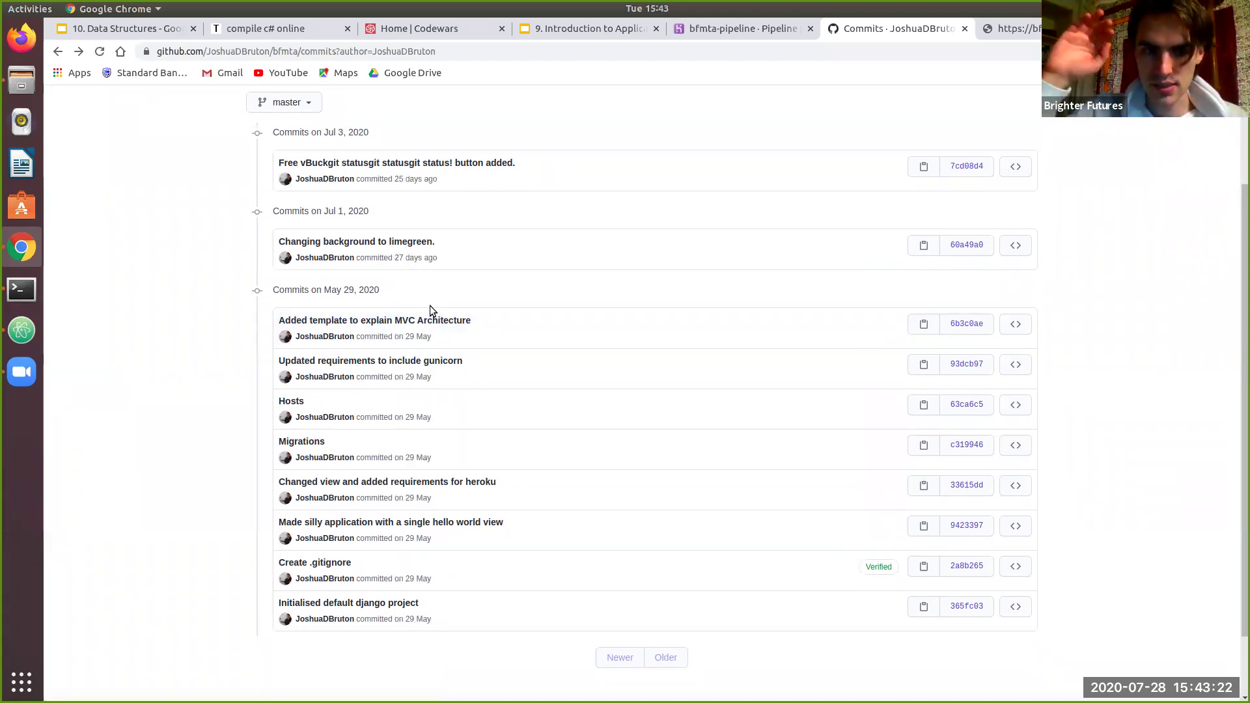
key("alt+Tab")
key("alt+Tab")
key("alt+Tab")
type("git push")
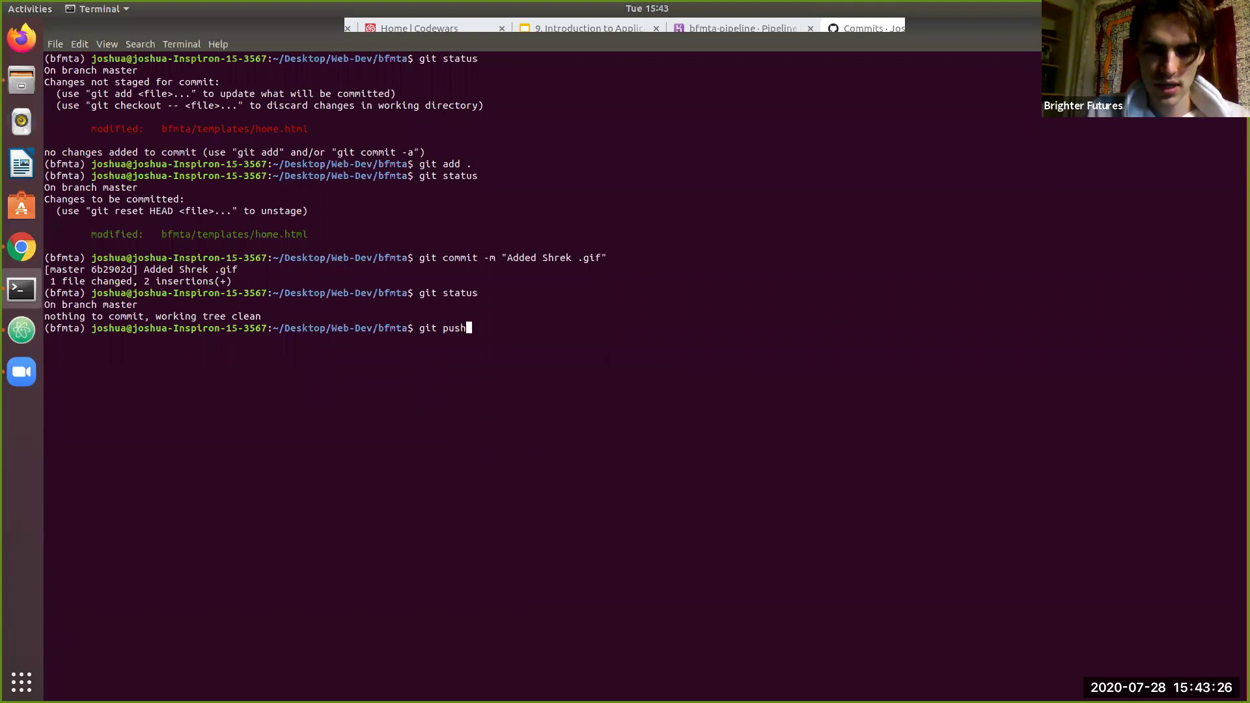
type(" orgin master")
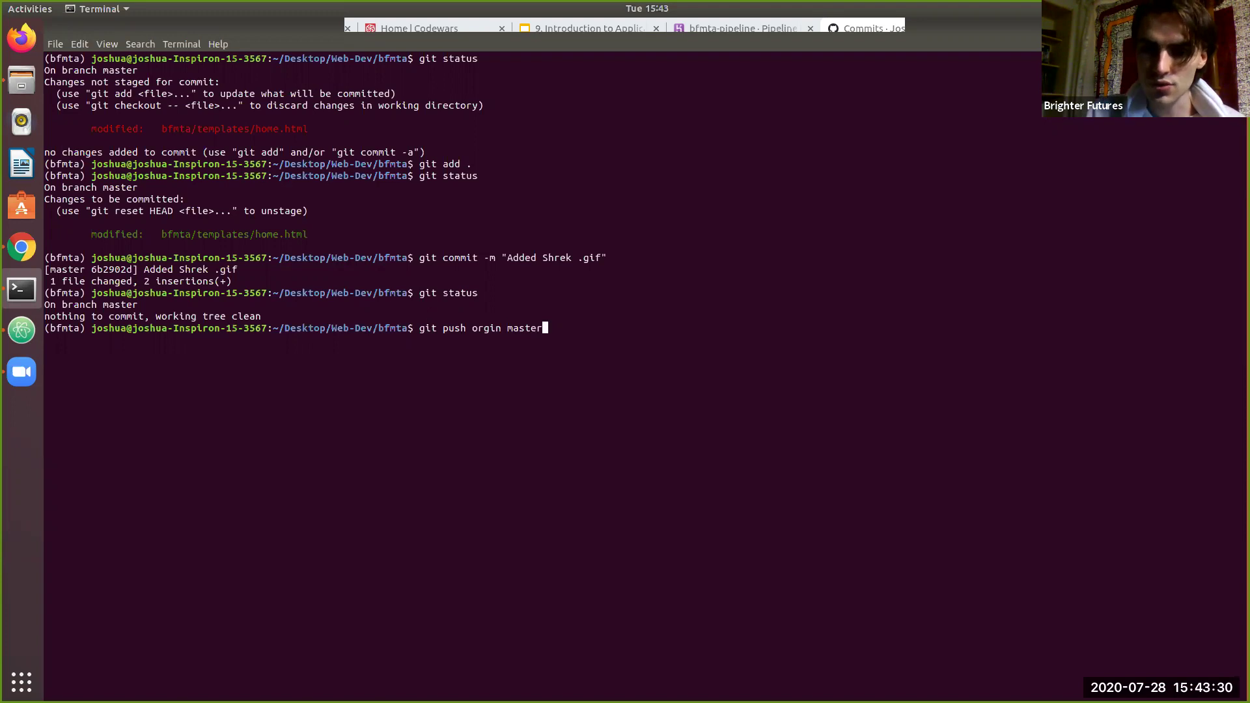
Step: Retry after the misspelled 'orgin' push fails, then list files, check git status and clear the screen
key("Return")
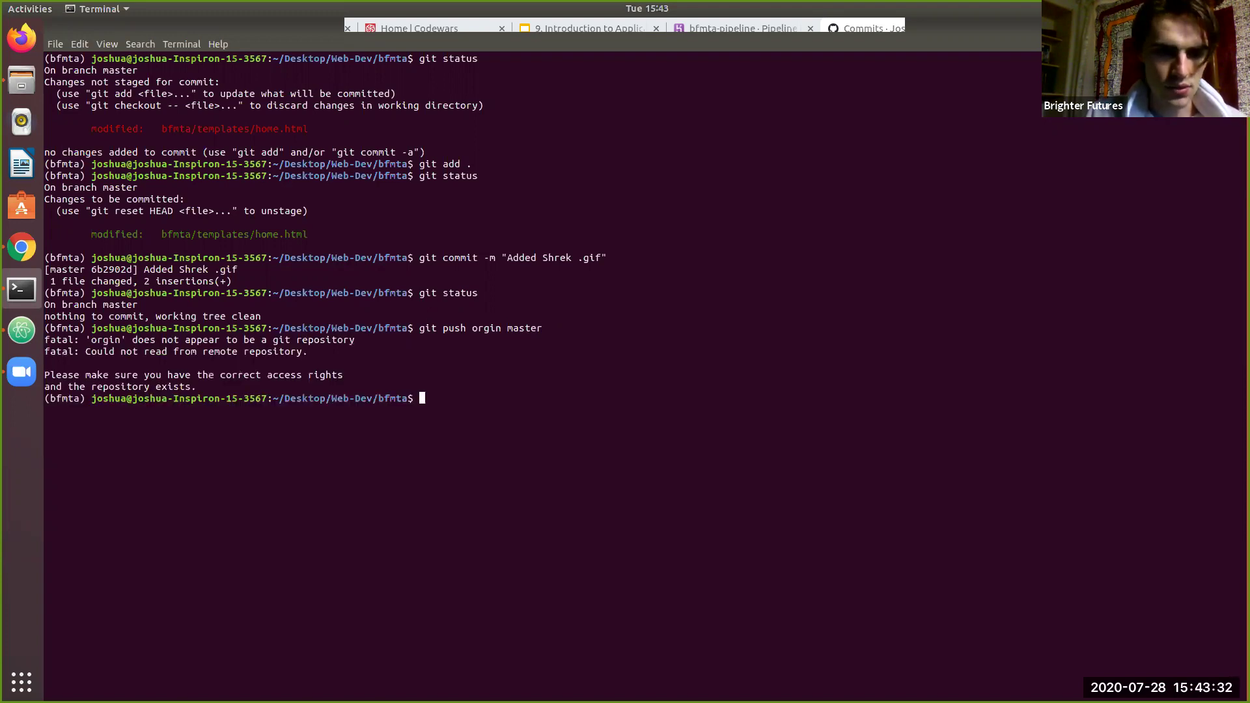
key("Up")
key("BackSpace")
key("BackSpace")
key("BackSpace")
key("BackSpace")
key("BackSpace")
key("BackSpace")
key("BackSpace")
key("BackSpace")
key("BackSpace")
key("BackSpace")
key("BackSpace")
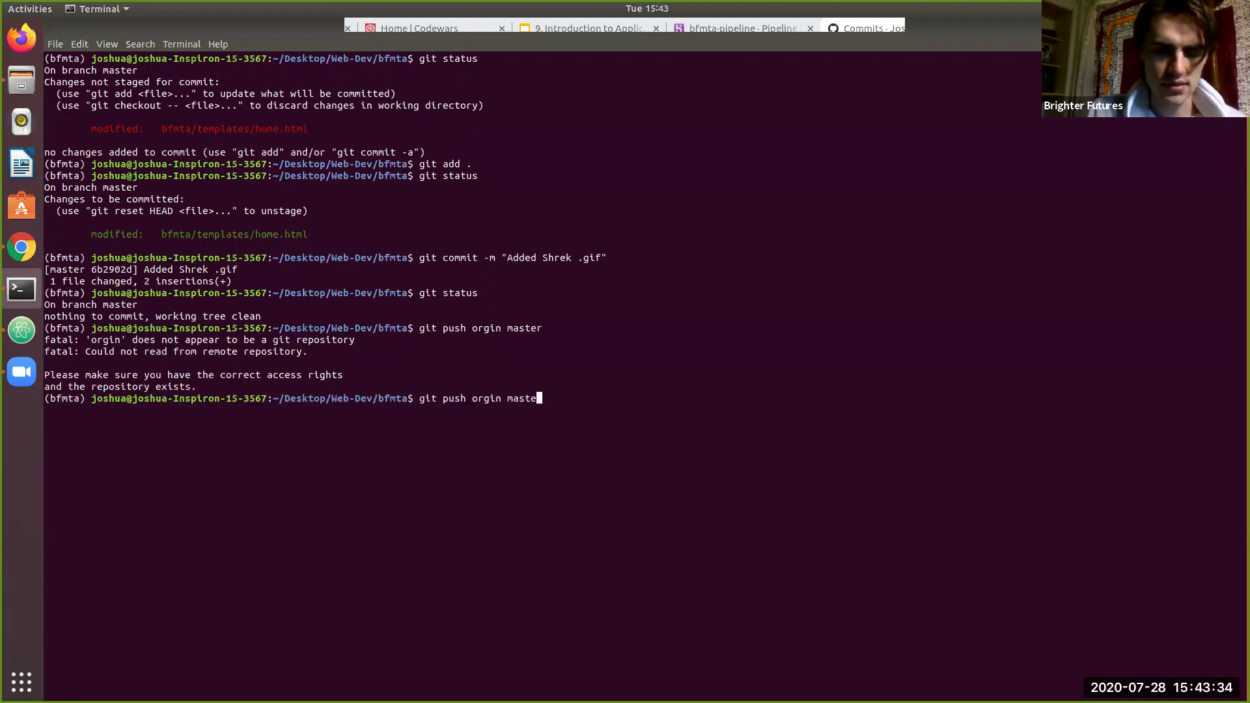
key("BackSpace")
key("BackSpace")
key("Return")
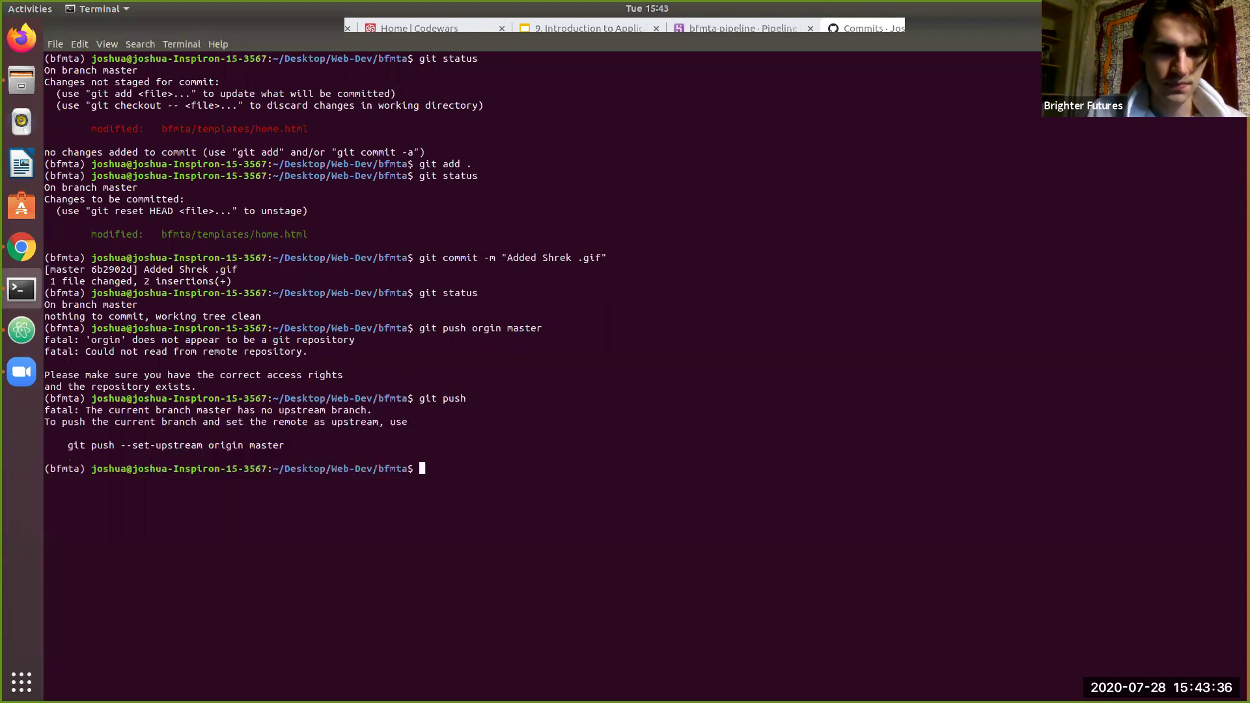
key("Up")
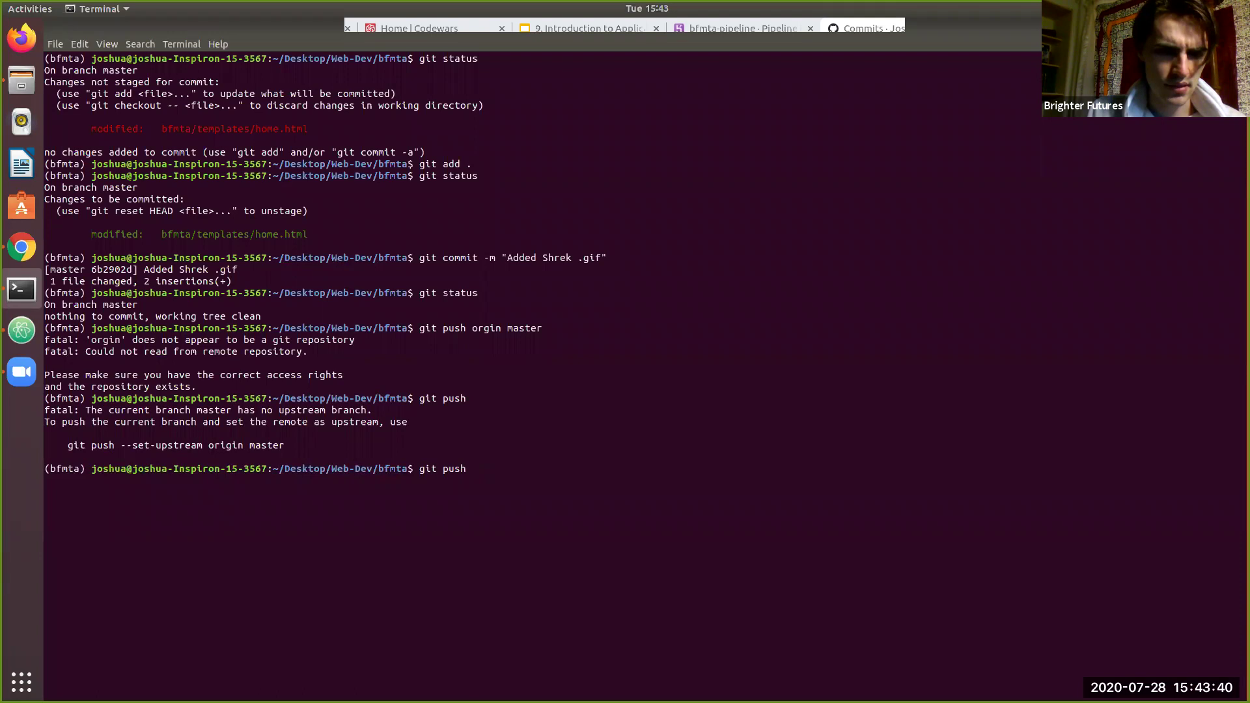
key("Up")
key("Left")
key("Left")
key("Left")
key("Left")
key("Left")
key("Left")
key("Left")
key("End")
key("BackSpace")
key("BackSpace")
key("BackSpace")
key("BackSpace")
key("BackSpace")
key("BackSpace")
key("BackSpace")
key("BackSpace")
key("BackSpace")
key("BackSpace")
key("BackSpace")
key("BackSpace")
key("BackSpace")
key("BackSpace")
key("BackSpace")
key("BackSpace")
key("BackSpace")
key("BackSpace")
key("BackSpace")
key("BackSpace")
type("ll")
key("Return")
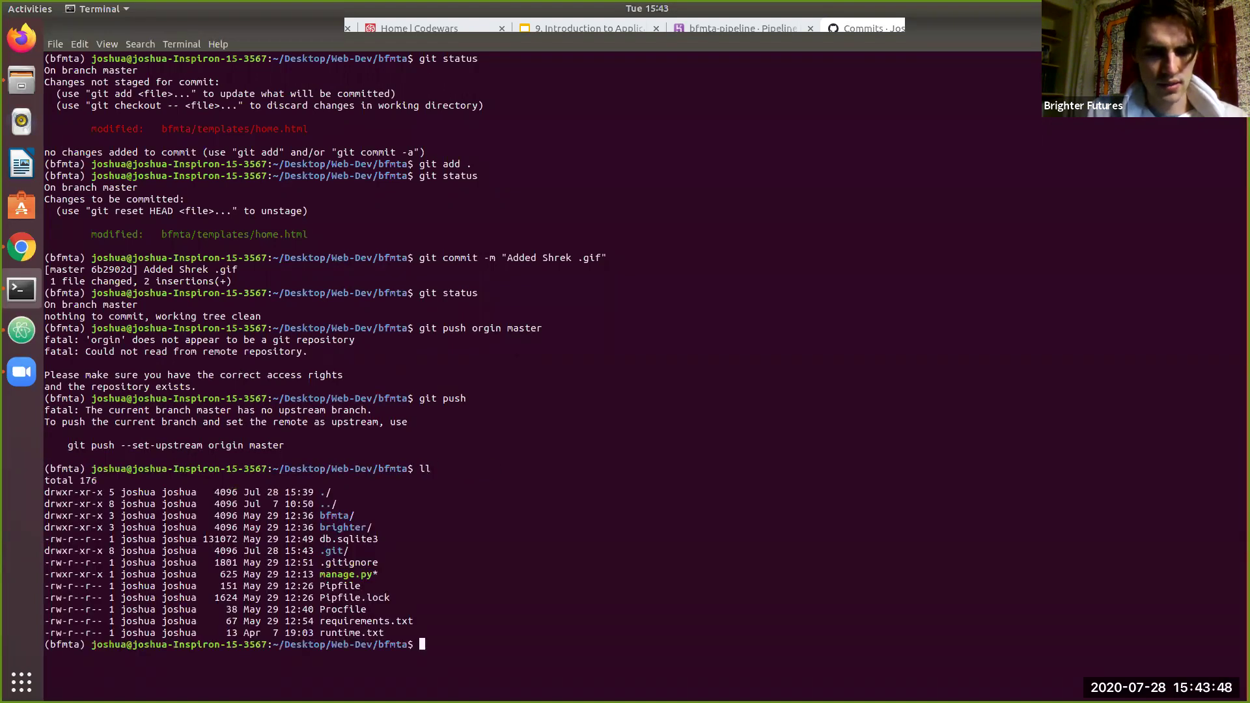
type("gi")
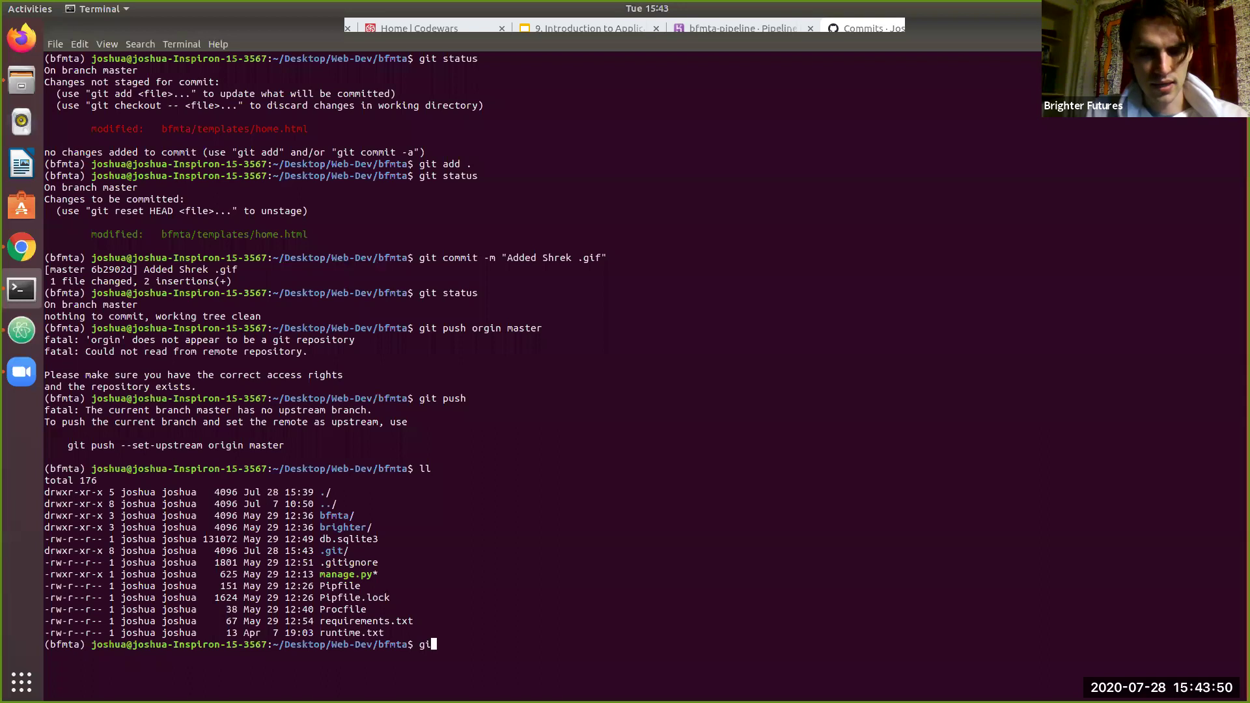
type("t status")
key("Return")
type("clear")
key("Return")
Step: Run git push origin master, entering the GitHub username and password
type("git push origin master")
key("Return")
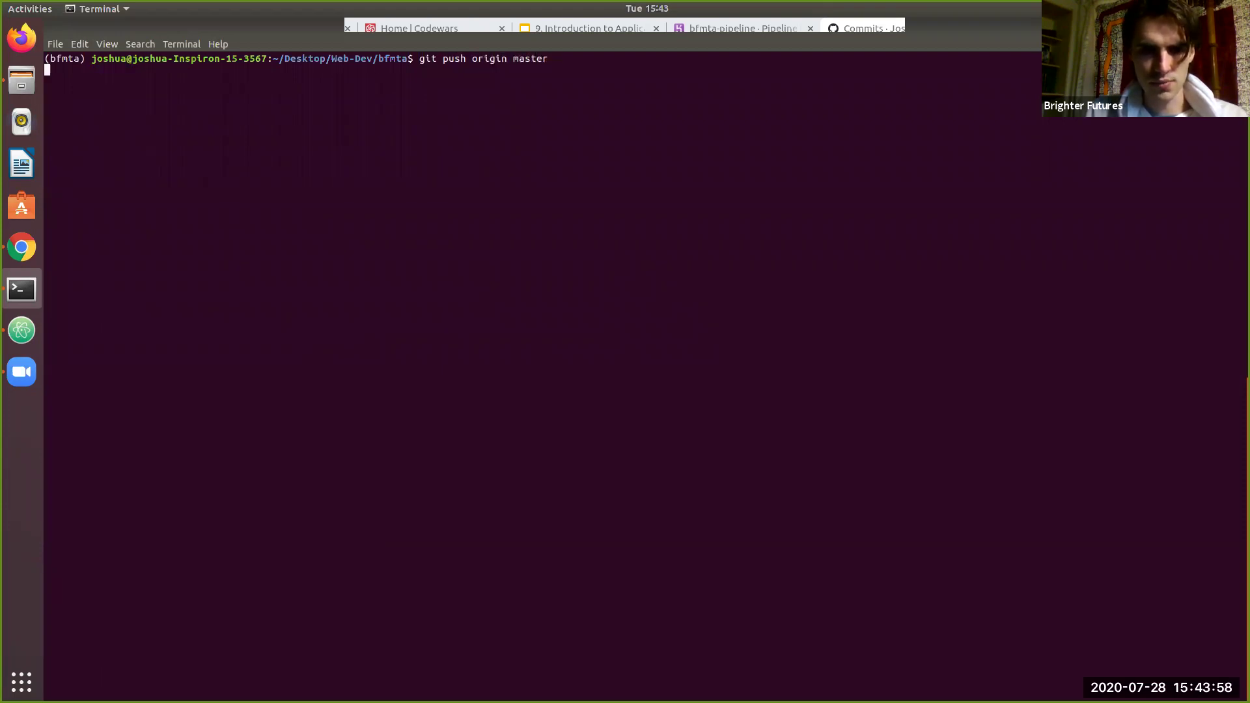
type("JoshuaDBruton")
key("Return")
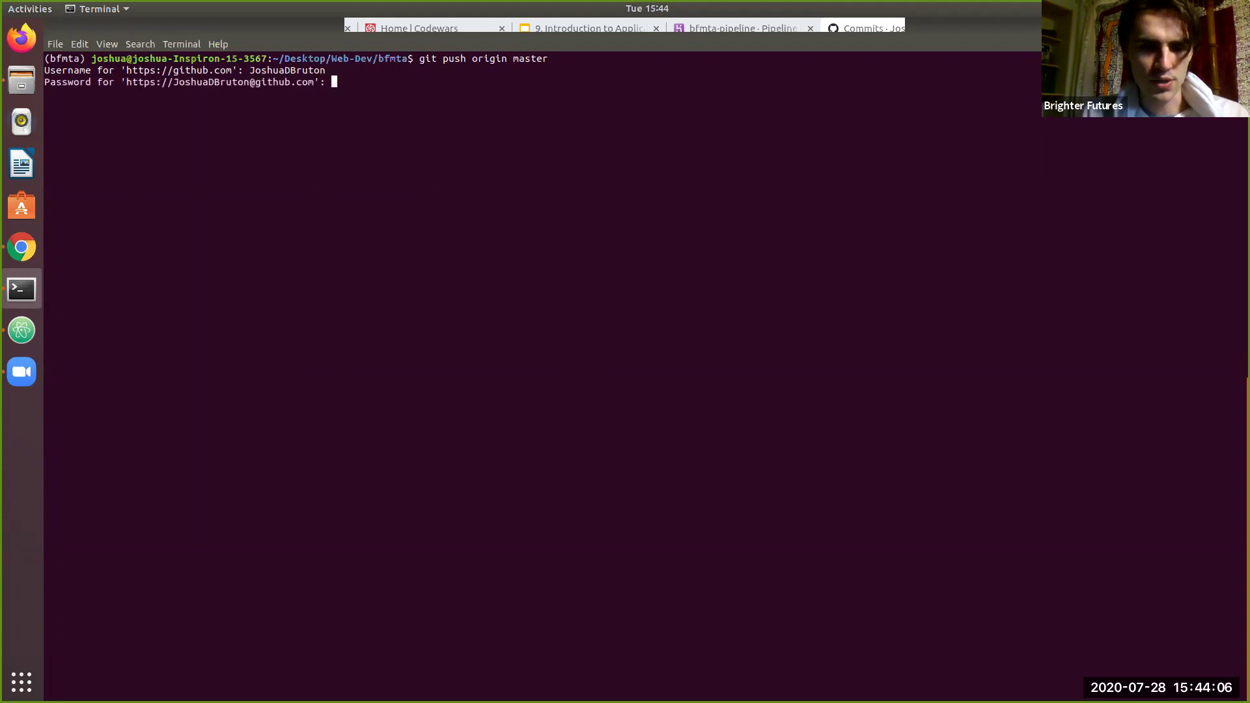
key("Return")
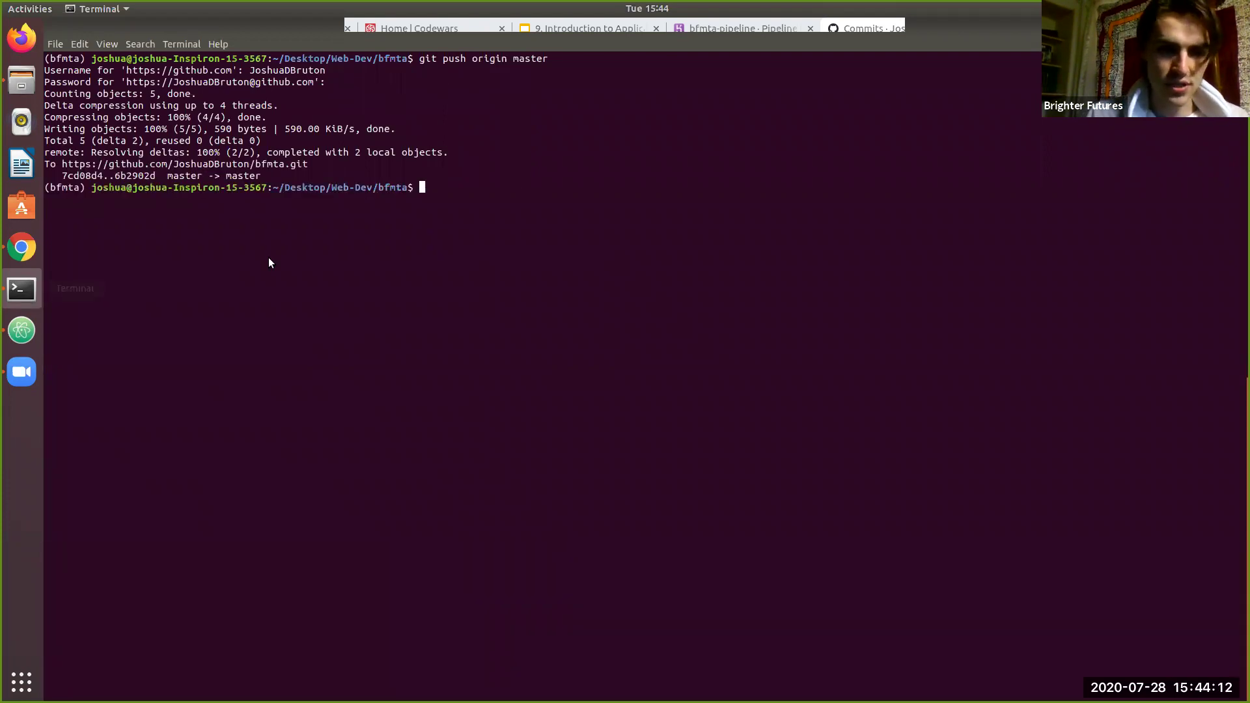
key("alt+Tab")
key("alt+Tab")
key("alt+Tab")
Step: Open the Added Shrek .gif commit's home.html diff, then reload the Heroku bfmta-pipeline dashboard
scroll(353, 267, "up", 2)
key("F5")
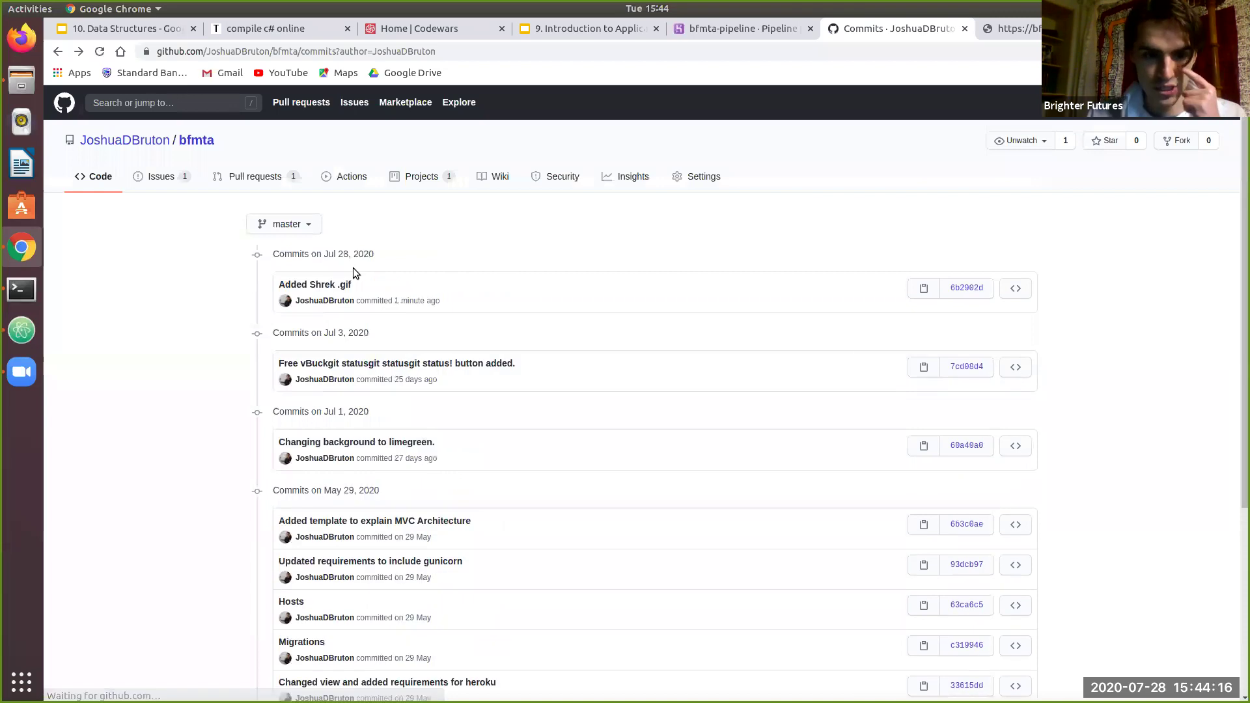
left_click(285, 286)
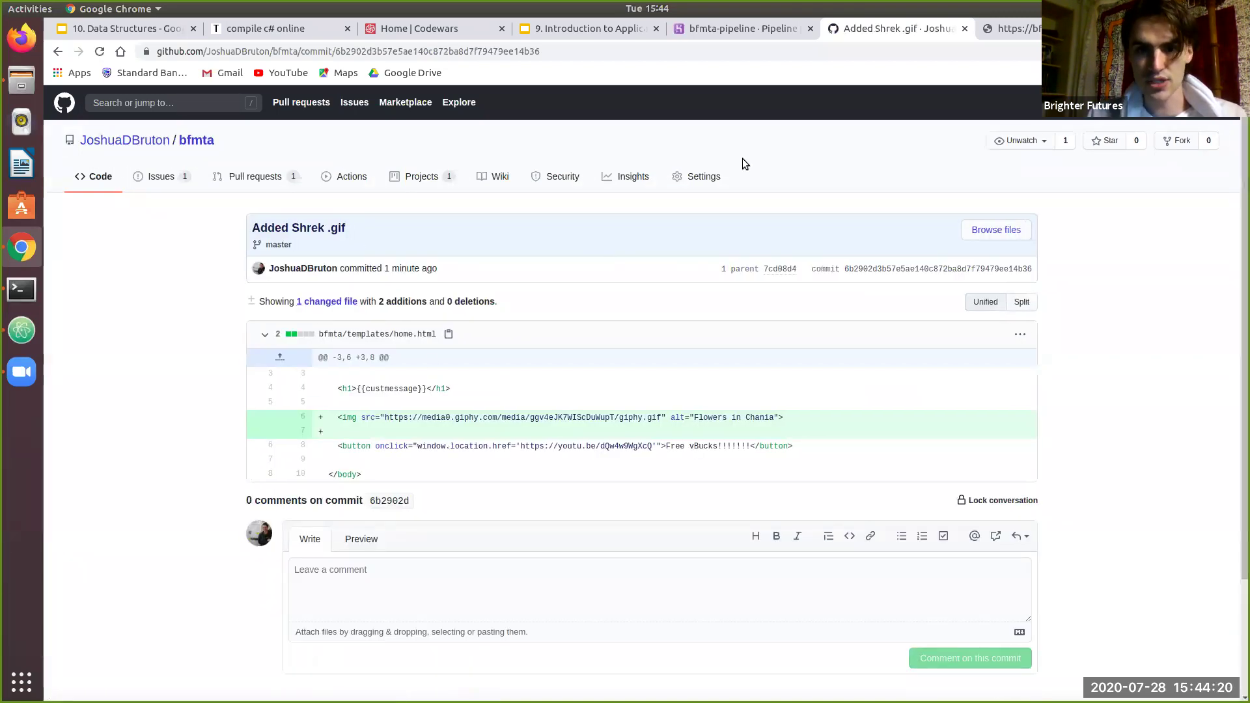
left_click(767, 34)
key("F5")
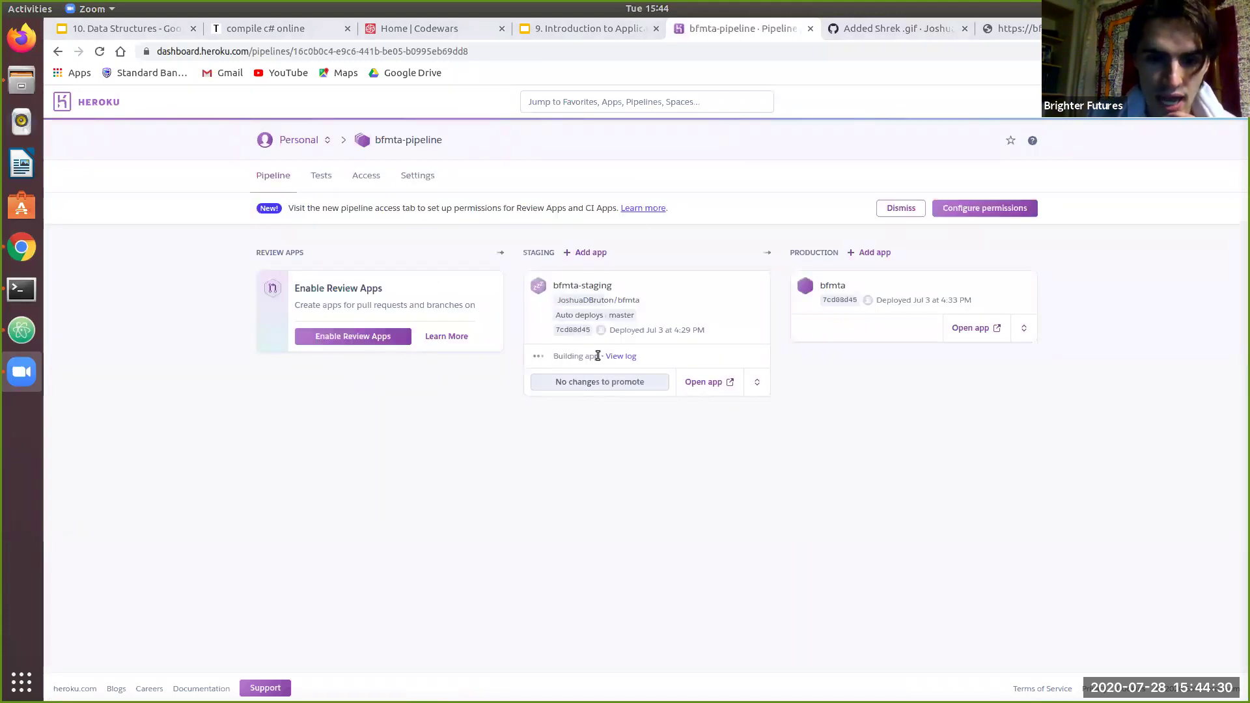
Step: Watch the bfmta-staging build log until v13 is released, then bring up the live bfmta.herokuapp.com site
left_click(612, 357)
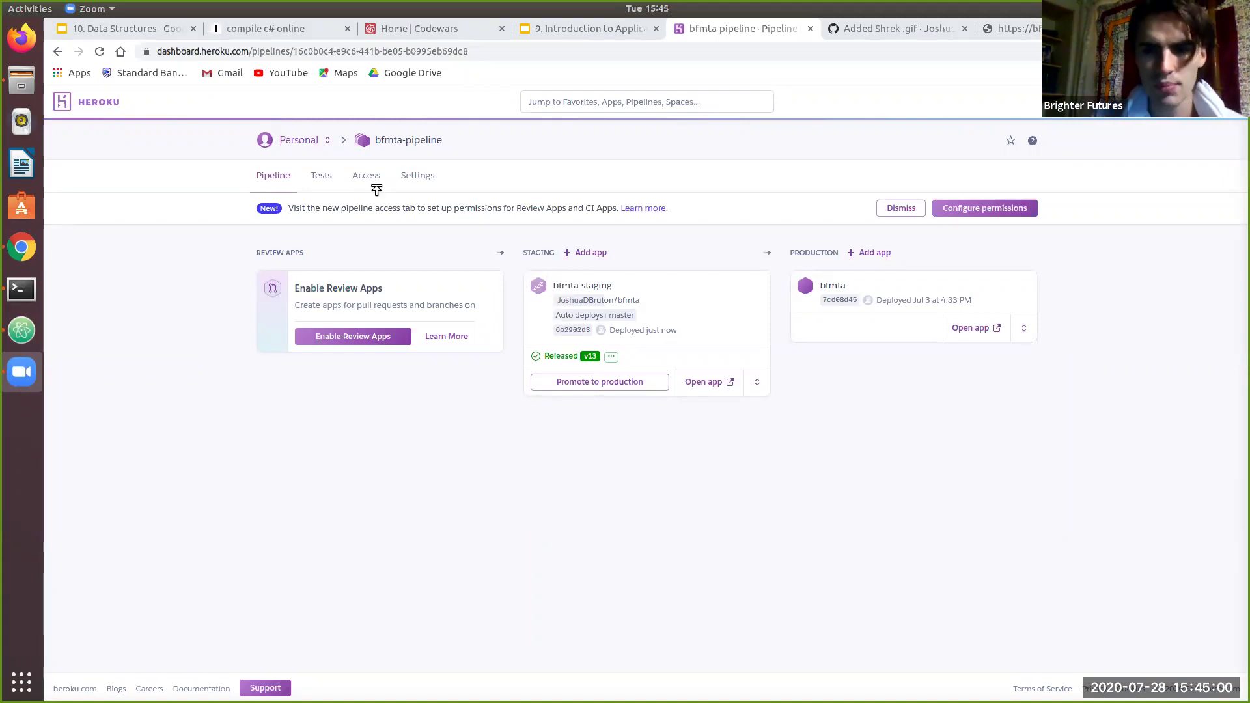
key("alt+Tab")
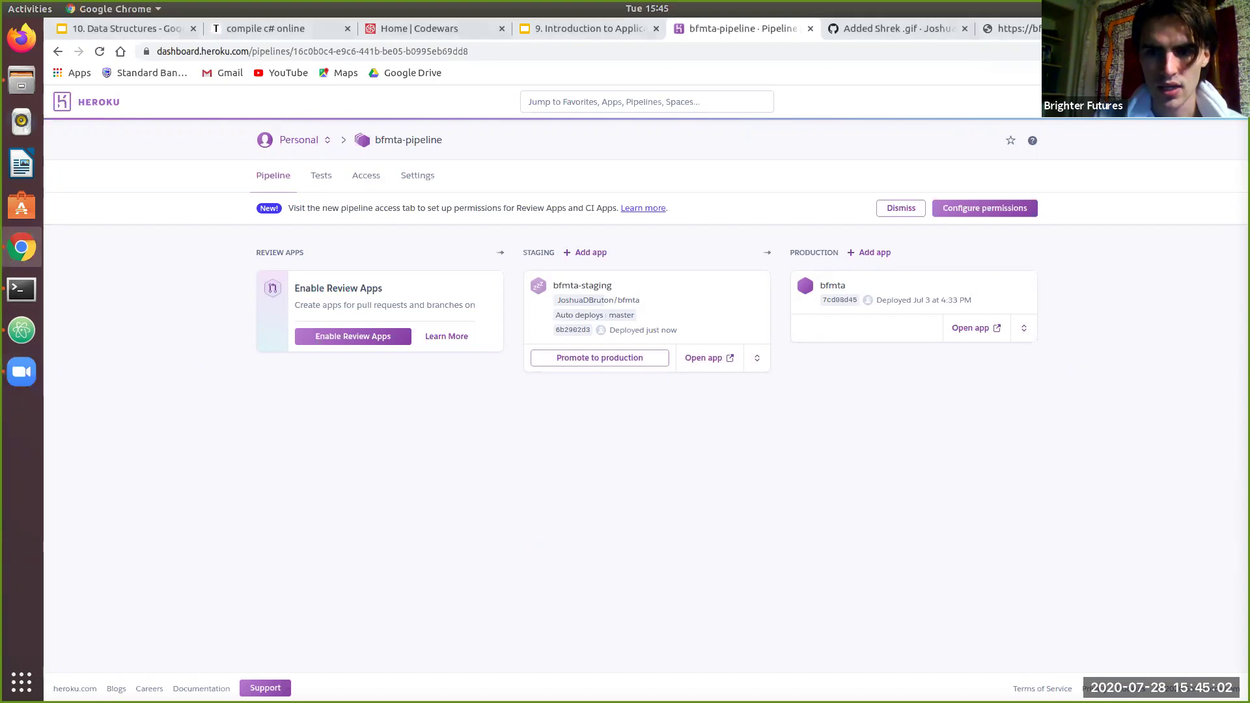
left_click(1016, 29)
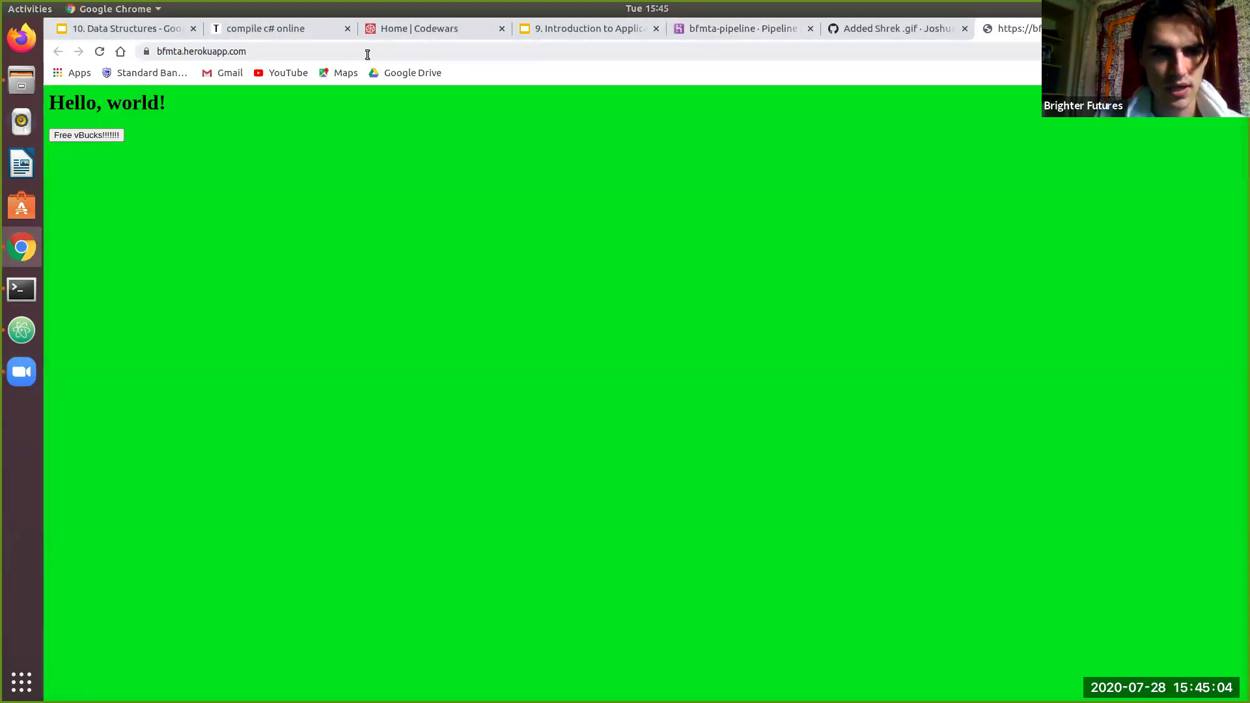
left_click(318, 58)
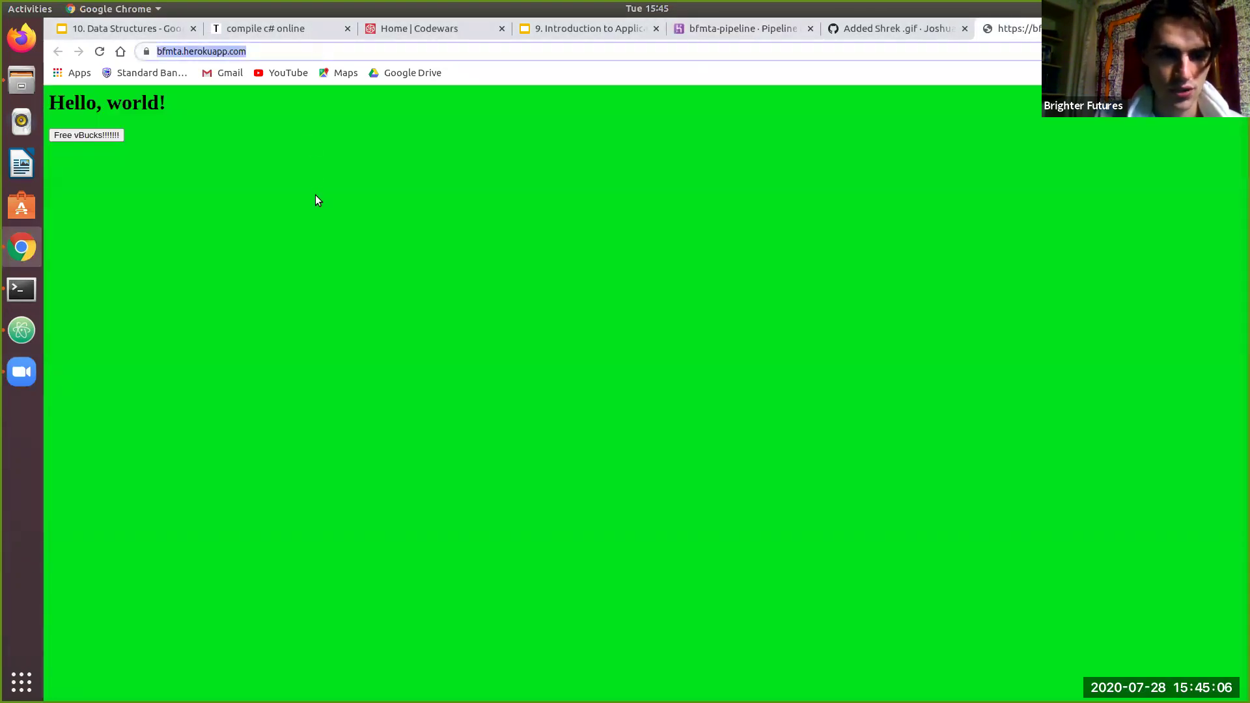
key("alt+Tab")
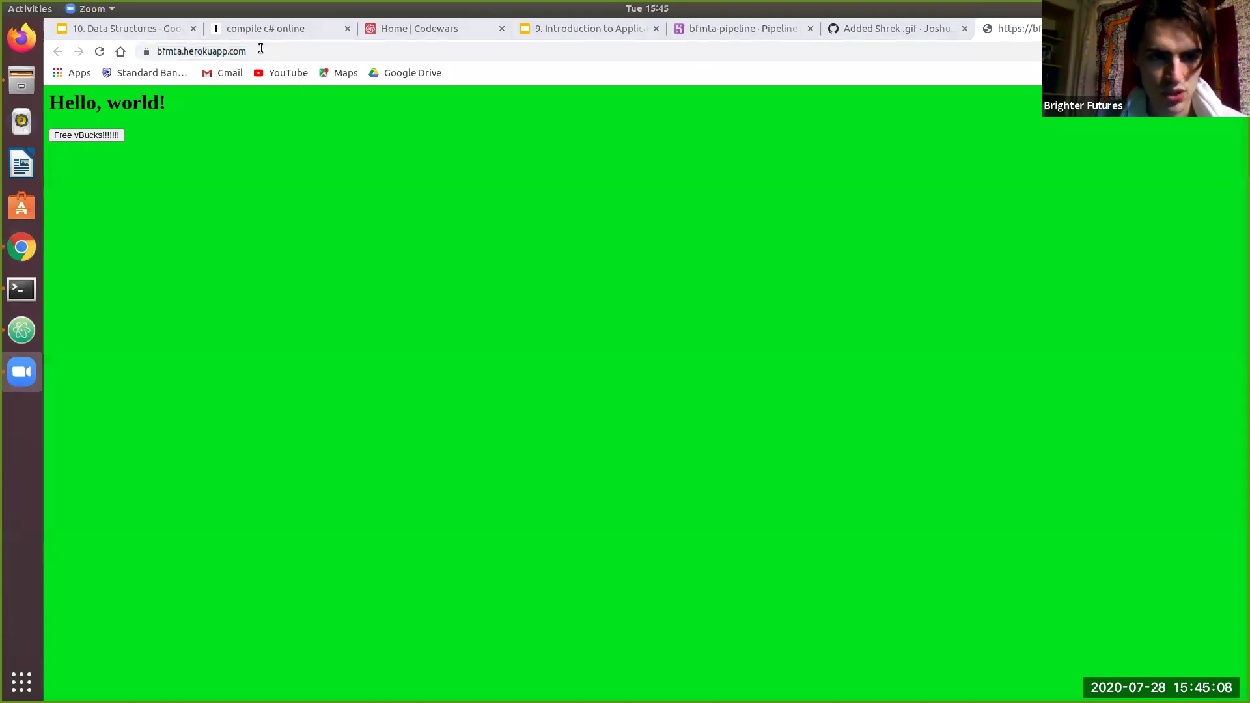
left_click(242, 54)
key("Return")
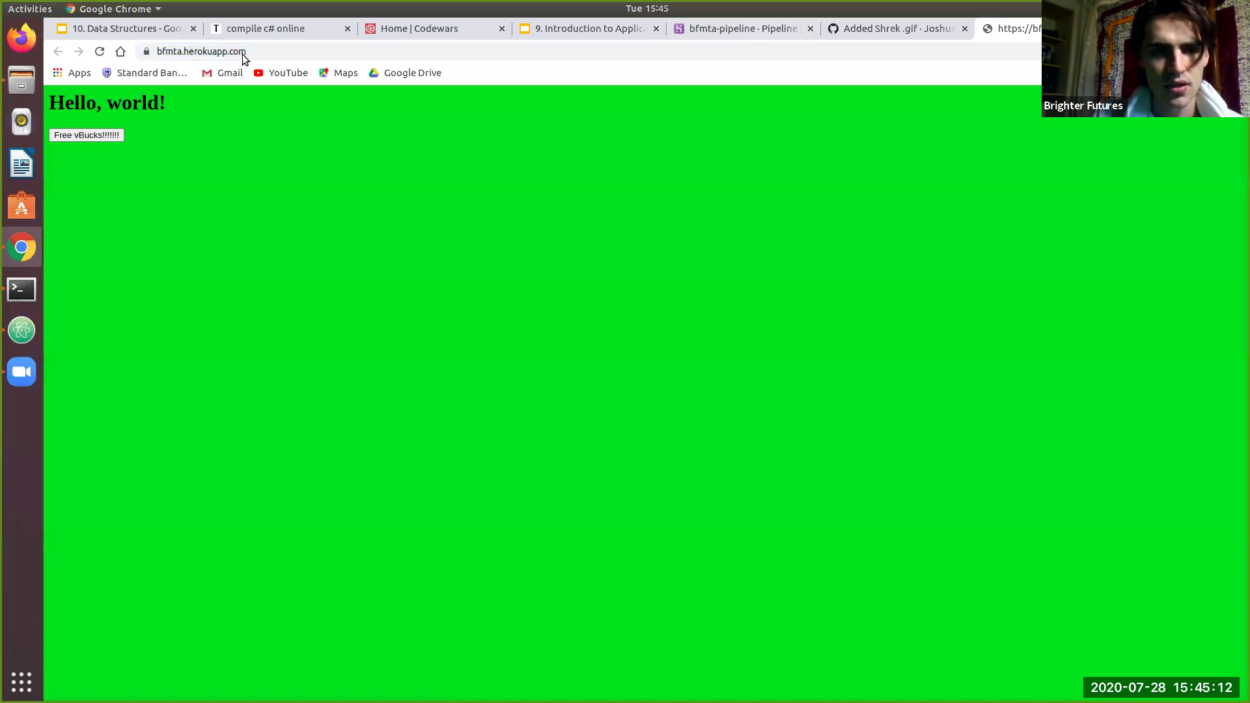
key("ctrl+r")
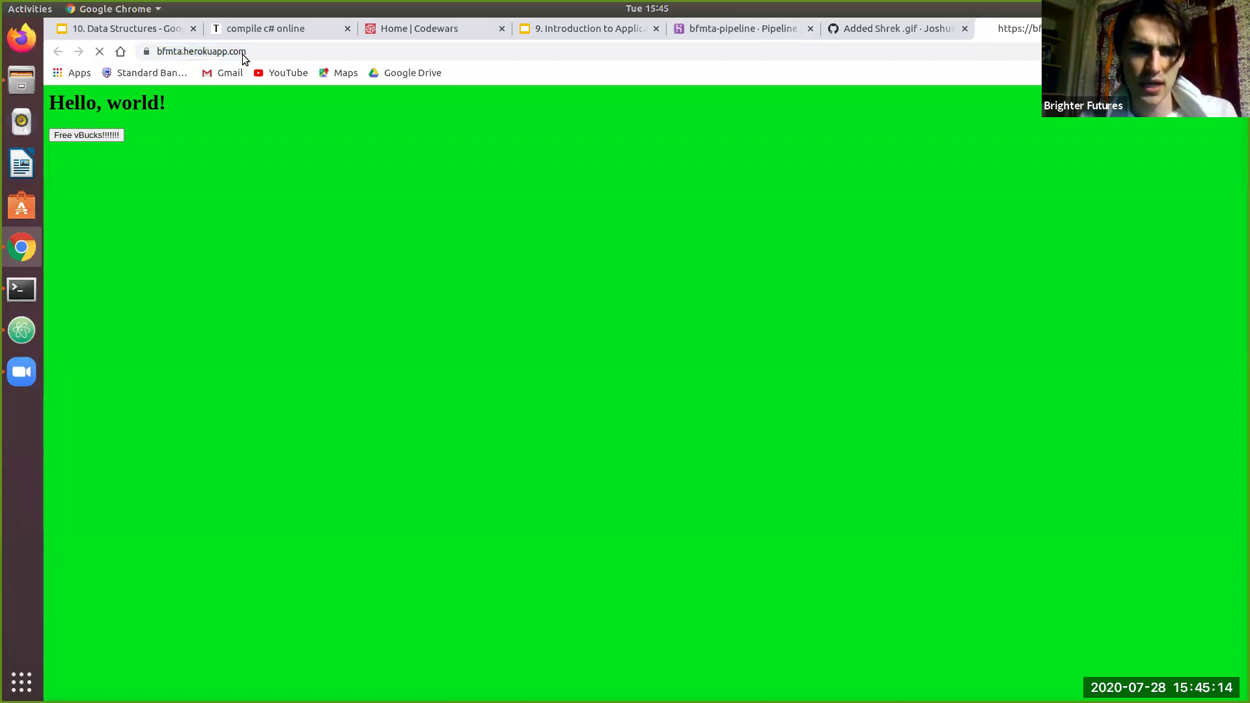
left_click(215, 53)
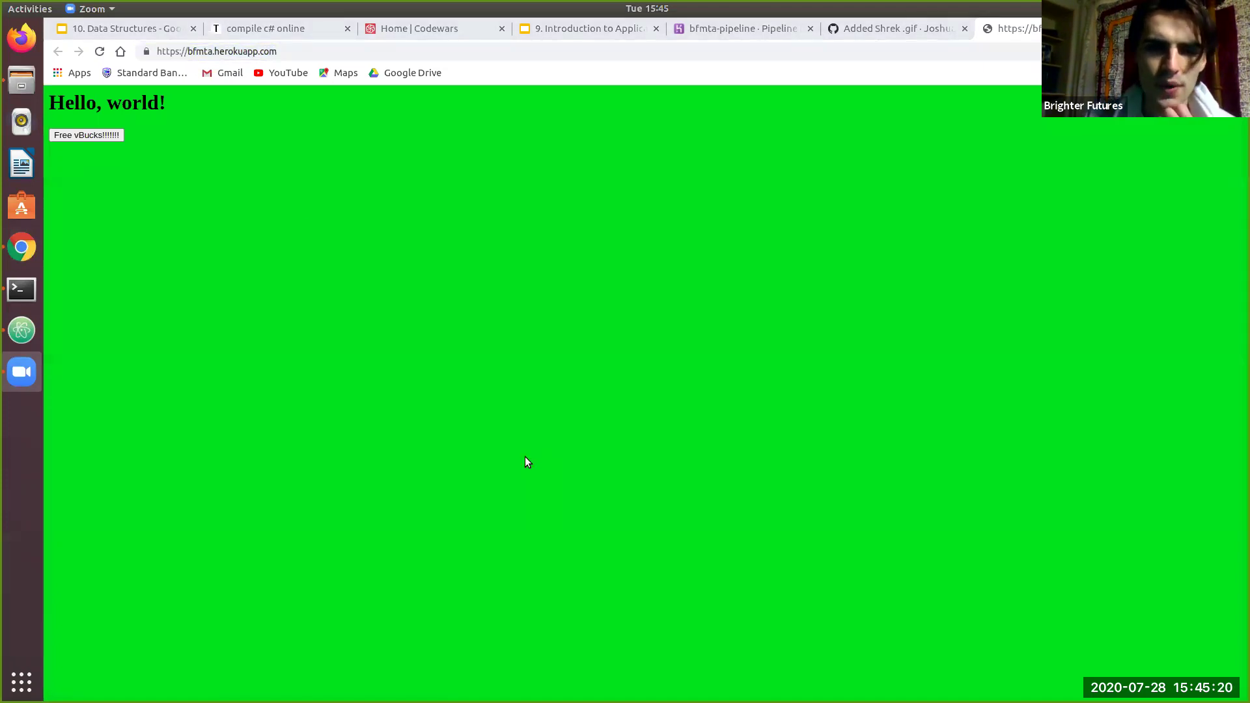
left_click(257, 49)
key("Return")
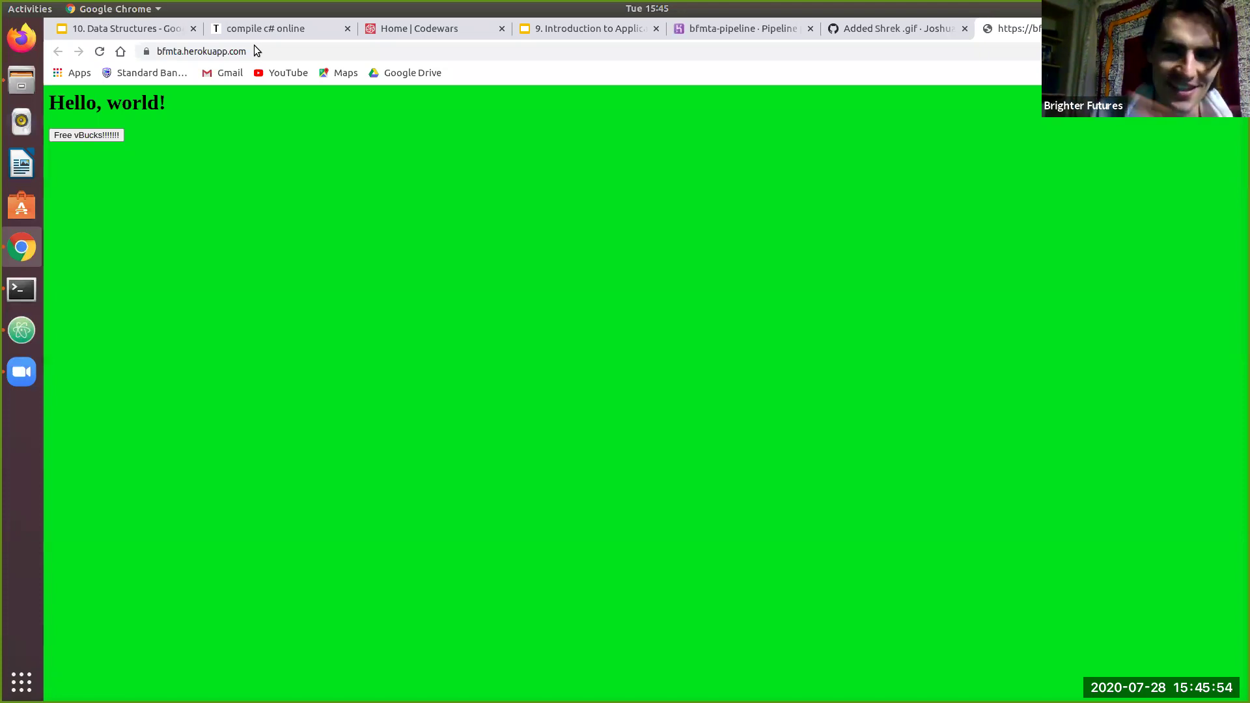
Step: Reload the live production bfmta site, which still shows Hello, world! without the gif
key("ctrl+Tab")
key("ctrl+Tab")
key("ctrl+Tab")
key("ctrl+Tab")
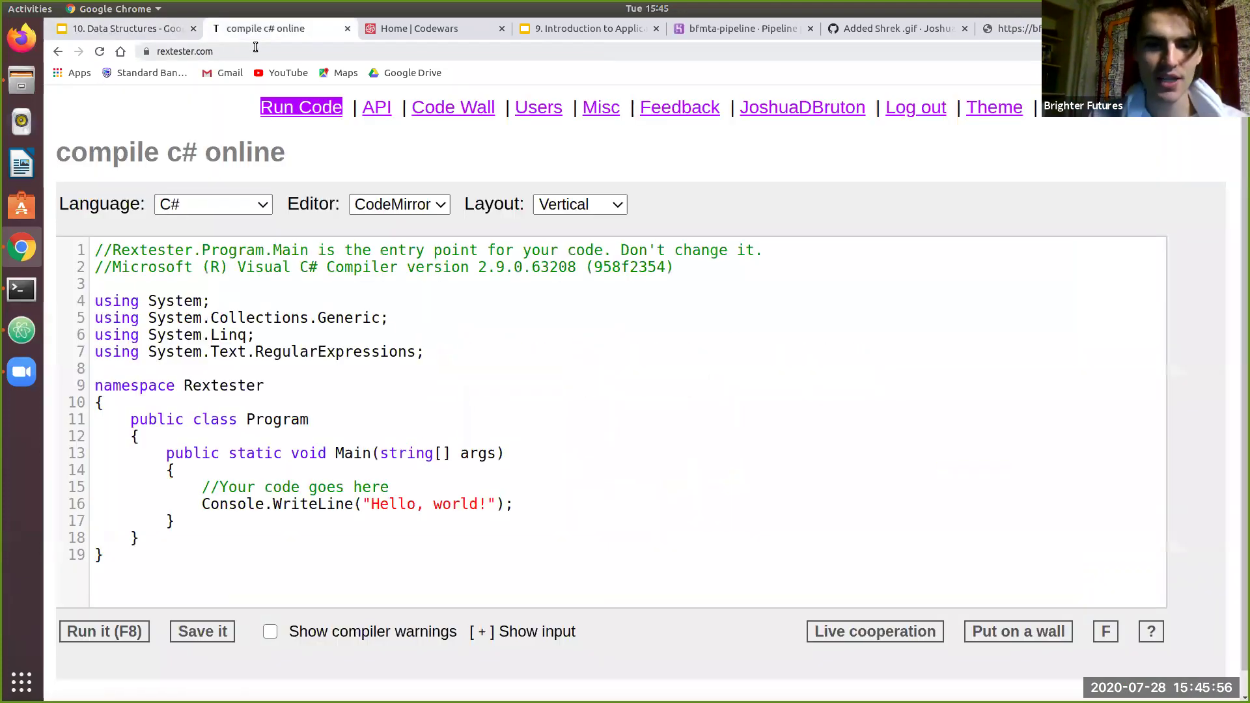
key("ctrl+Tab")
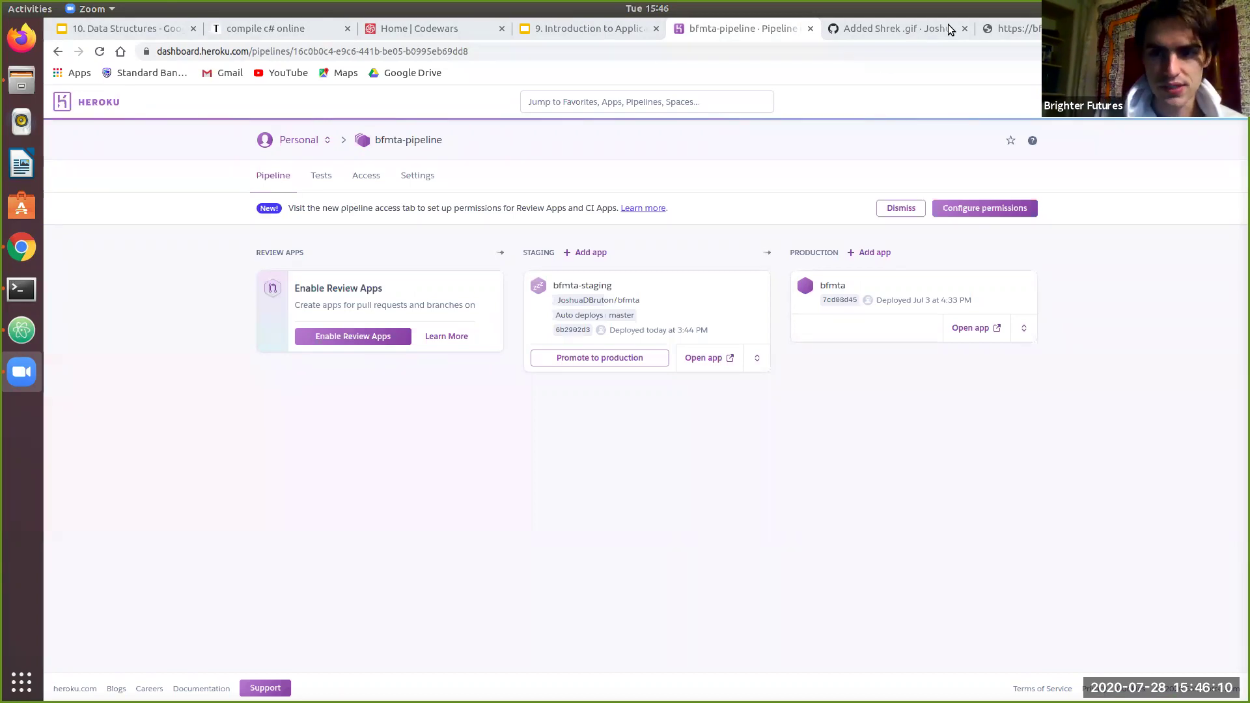
left_click(1006, 28)
left_click(672, 48)
key("Return")
Step: Check the bfmta-staging app page from the pipeline, then return to production and start a fresh tab
left_click(768, 33)
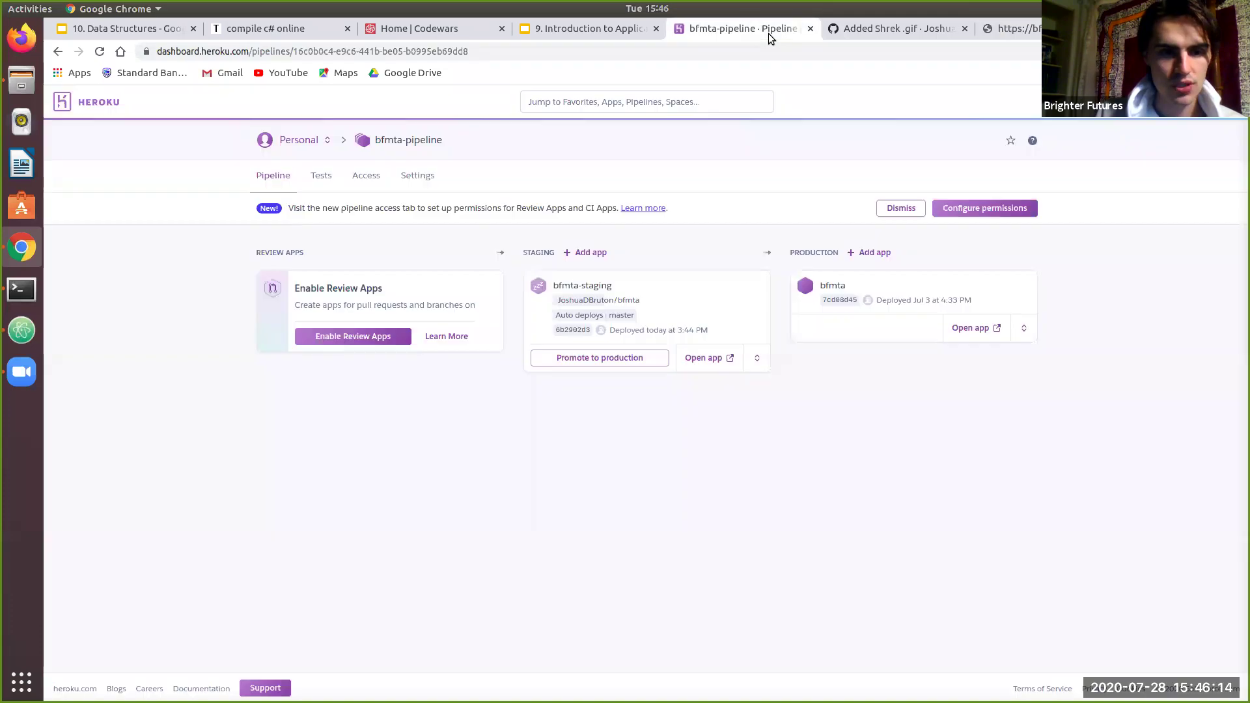
middle_click(595, 285)
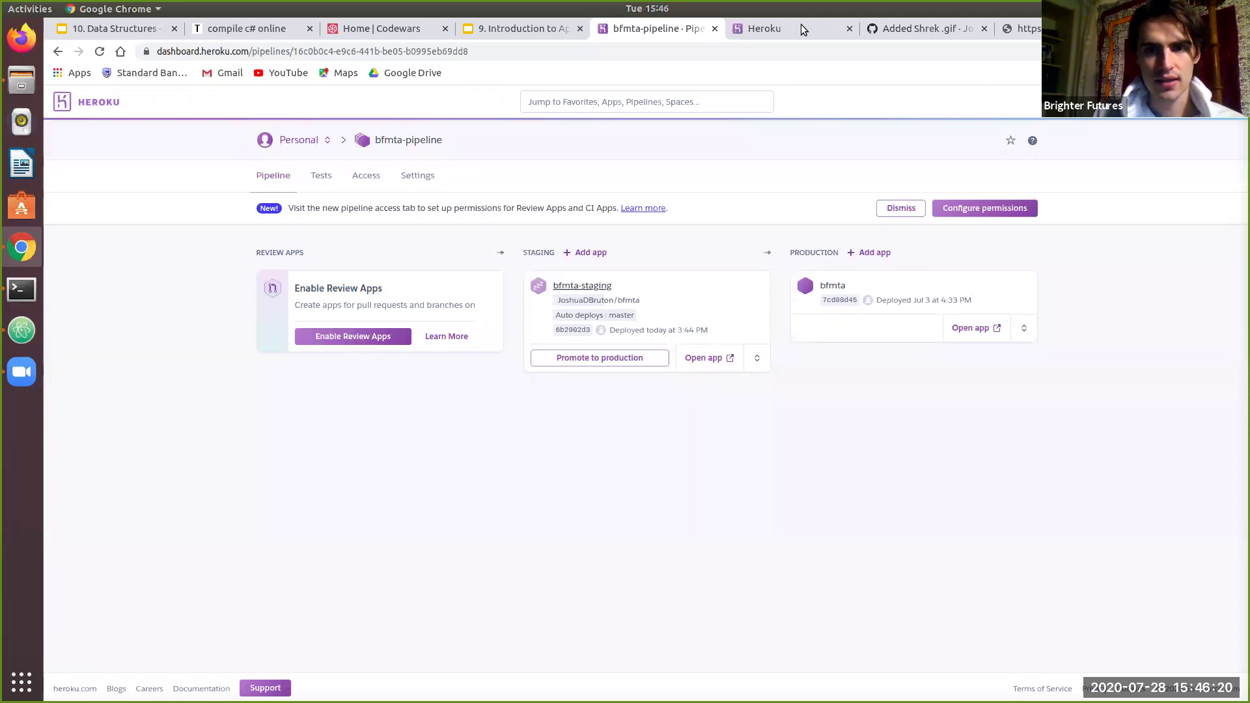
key("ctrl+Tab")
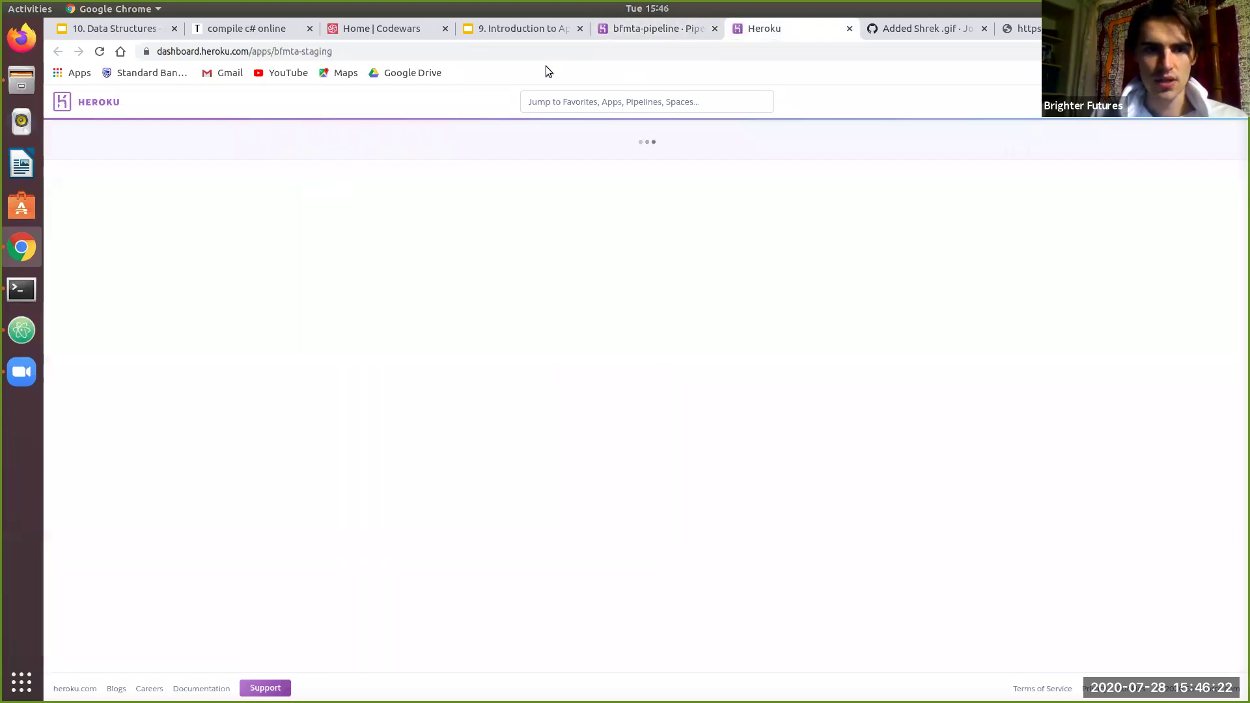
left_click(849, 28)
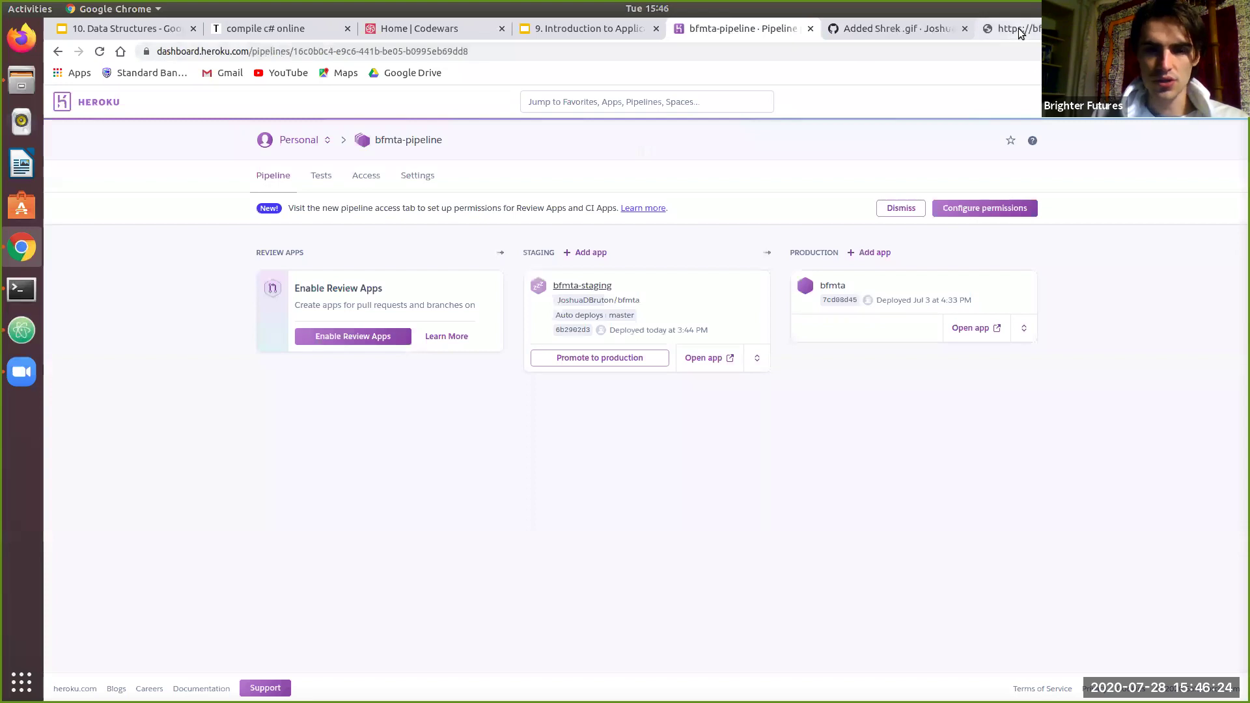
left_click(977, 28)
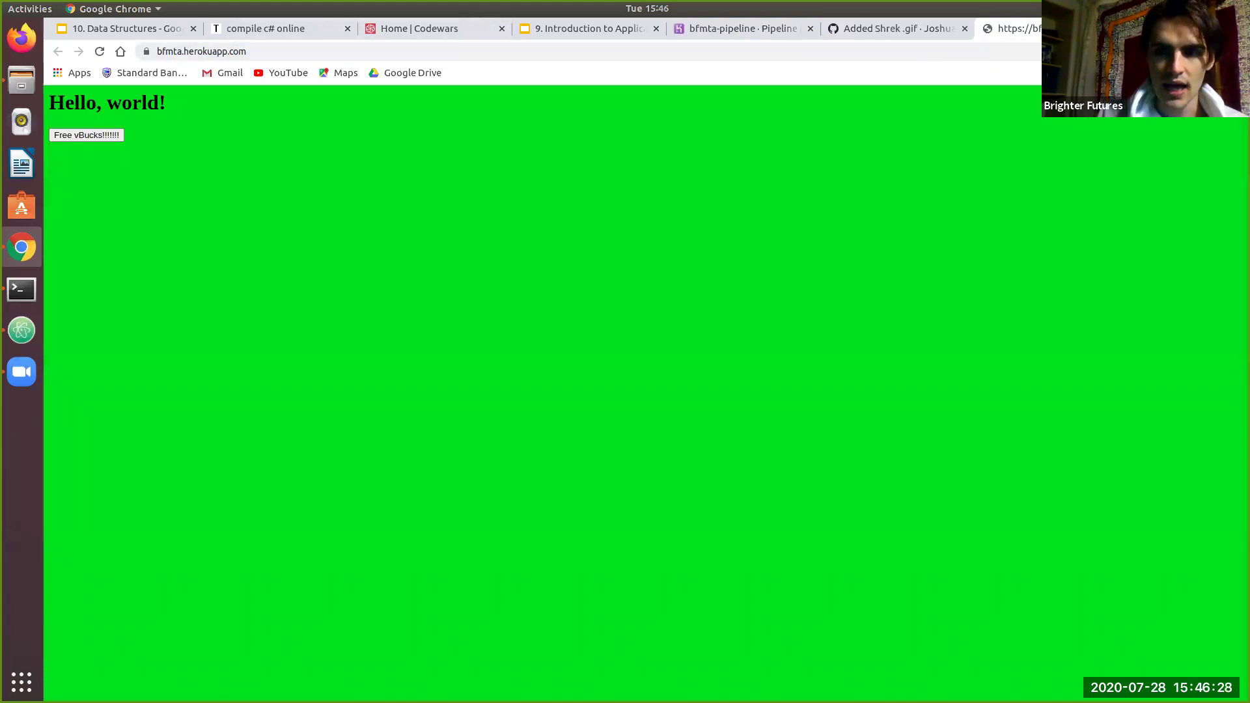
key("ctrl+t")
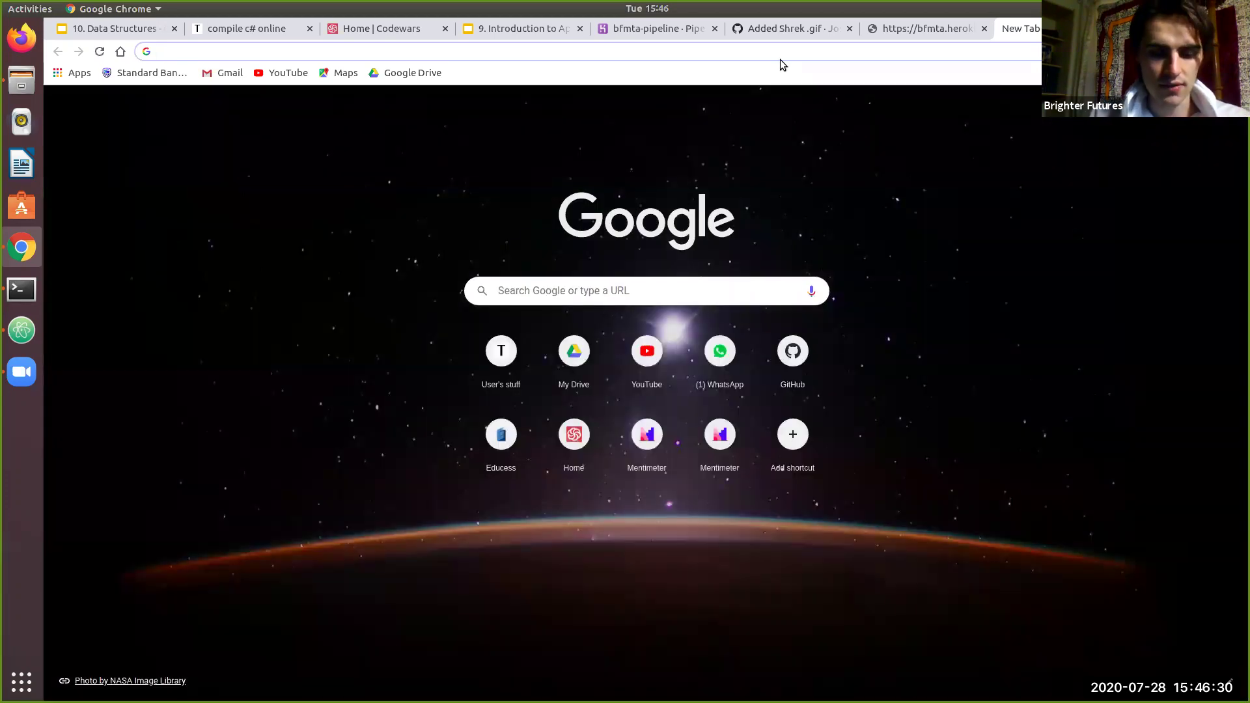
Step: Load bfmta-staging.herokuapp.com and confirm the Shrek gif appears by the Free vBucks button
type("bfmta-")
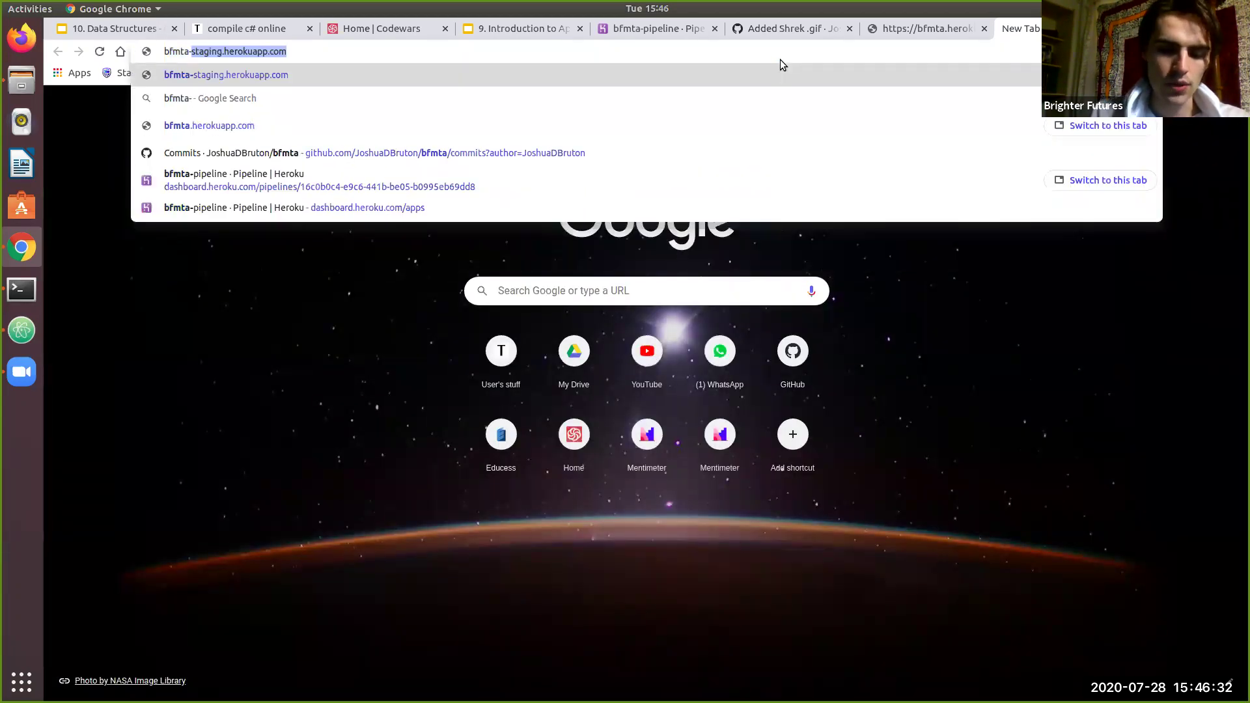
type("staging")
key("Return")
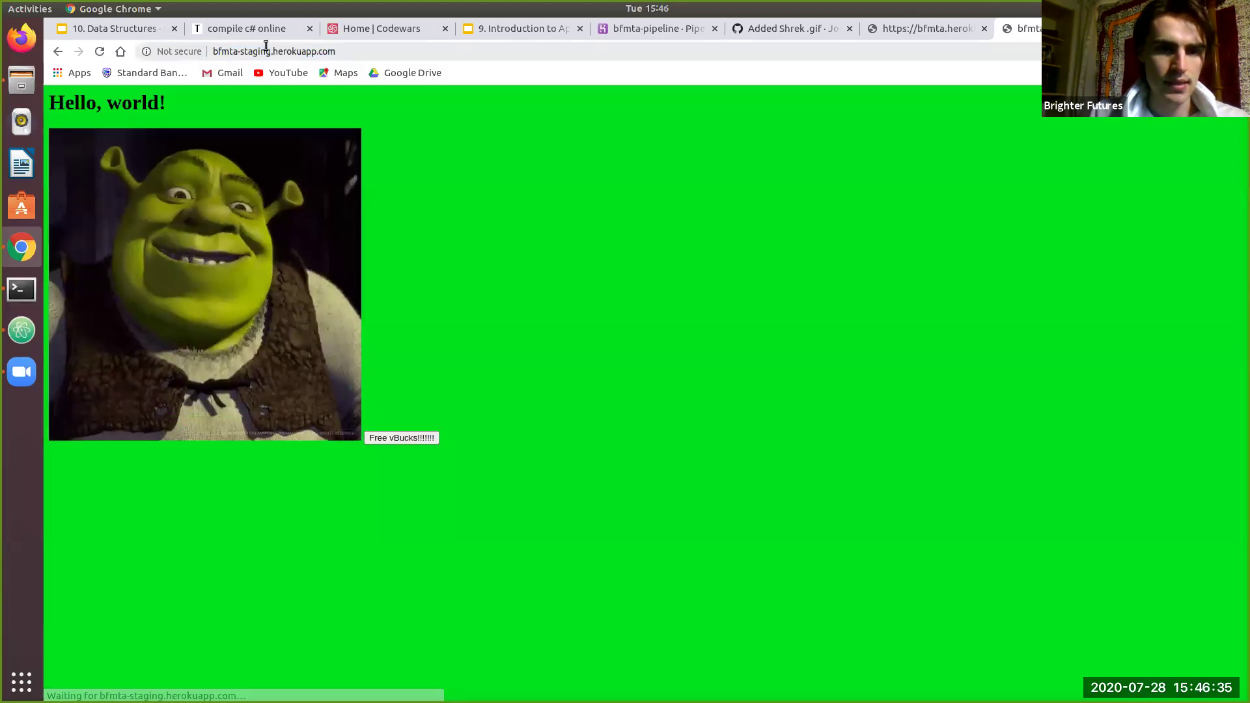
left_click(264, 47)
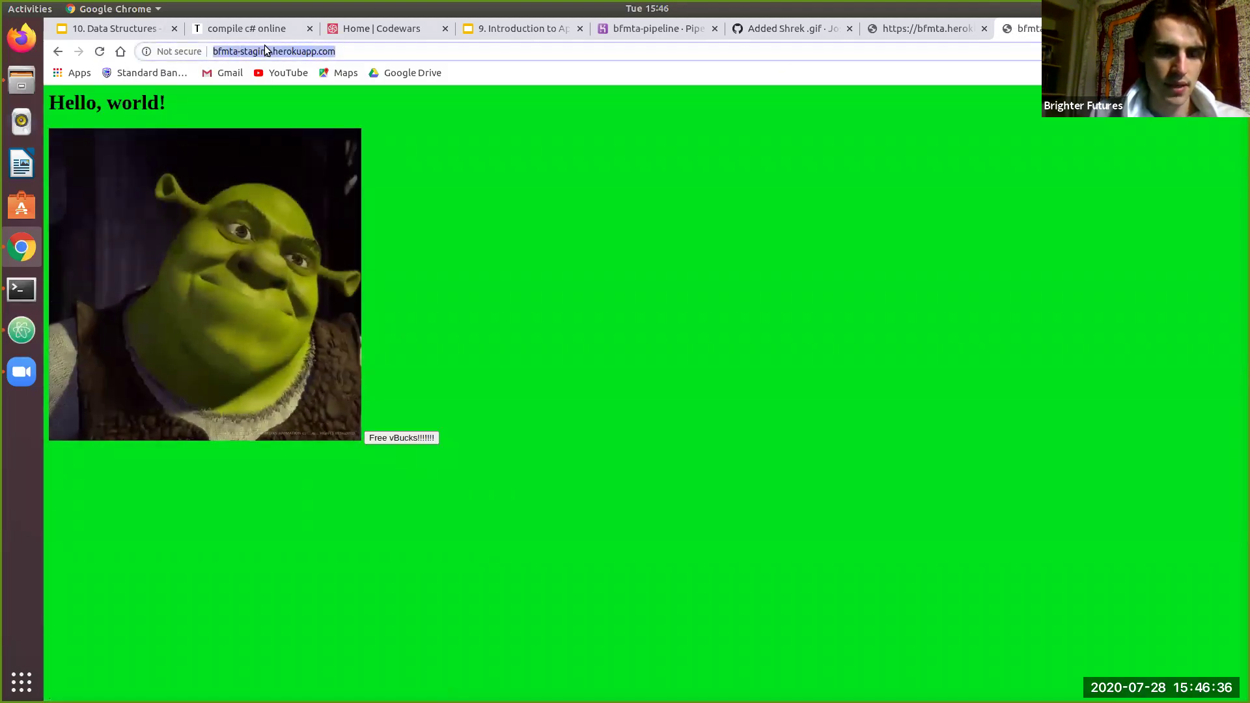
left_click(252, 426)
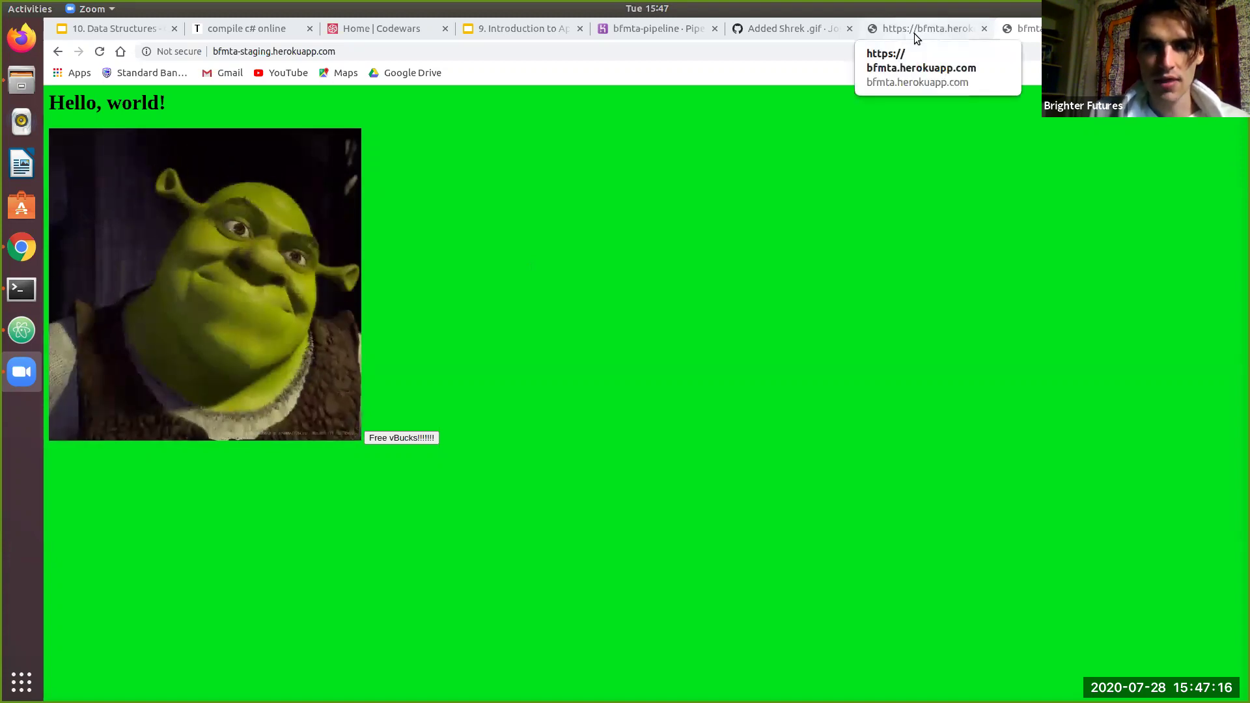
Step: Close both bfmta site tabs to get back to Heroku's pipeline dashboard
left_click(902, 91)
key("ctrl+Tab")
key("ctrl+Tab")
key("ctrl+Tab")
key("ctrl+Tab")
key("ctrl+Tab")
key("ctrl+Tab")
key("ctrl+Tab")
key("ctrl+w")
key("ctrl+w")
key("ctrl+Tab")
key("ctrl+Tab")
key("ctrl+Tab")
key("ctrl+Tab")
key("ctrl+Tab")
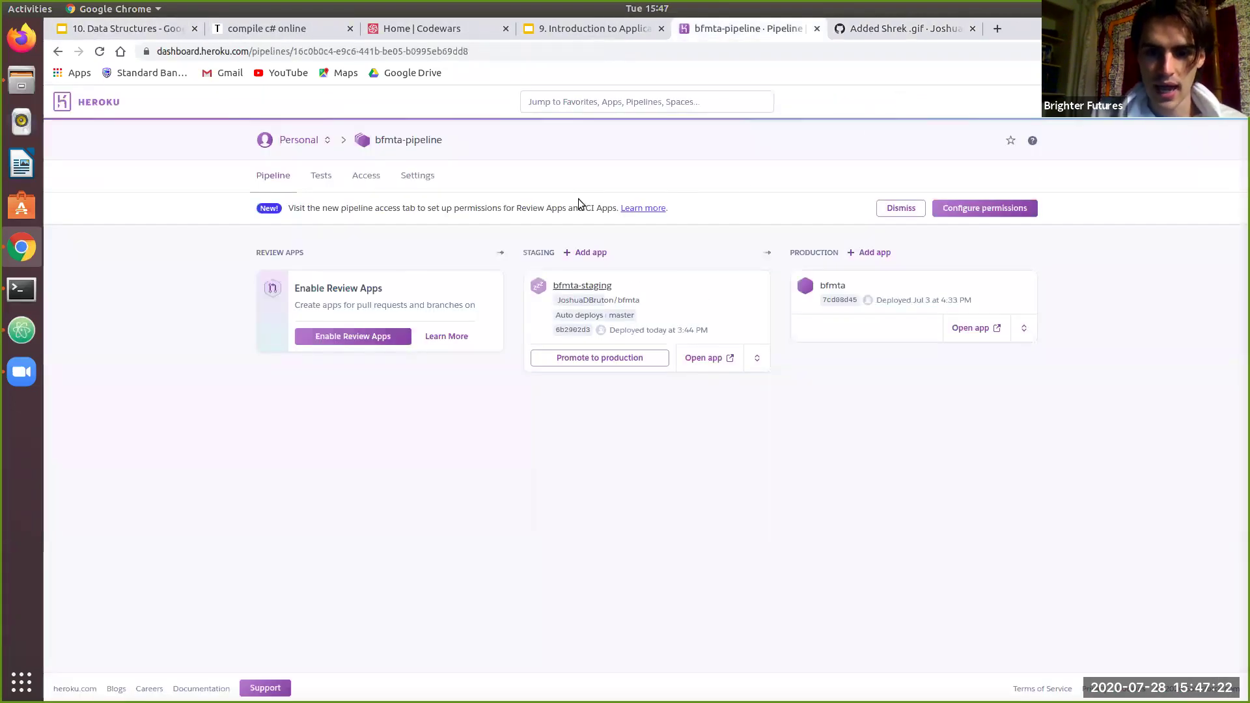
Step: Promote the bfmta-staging build to production
key("alt+Tab")
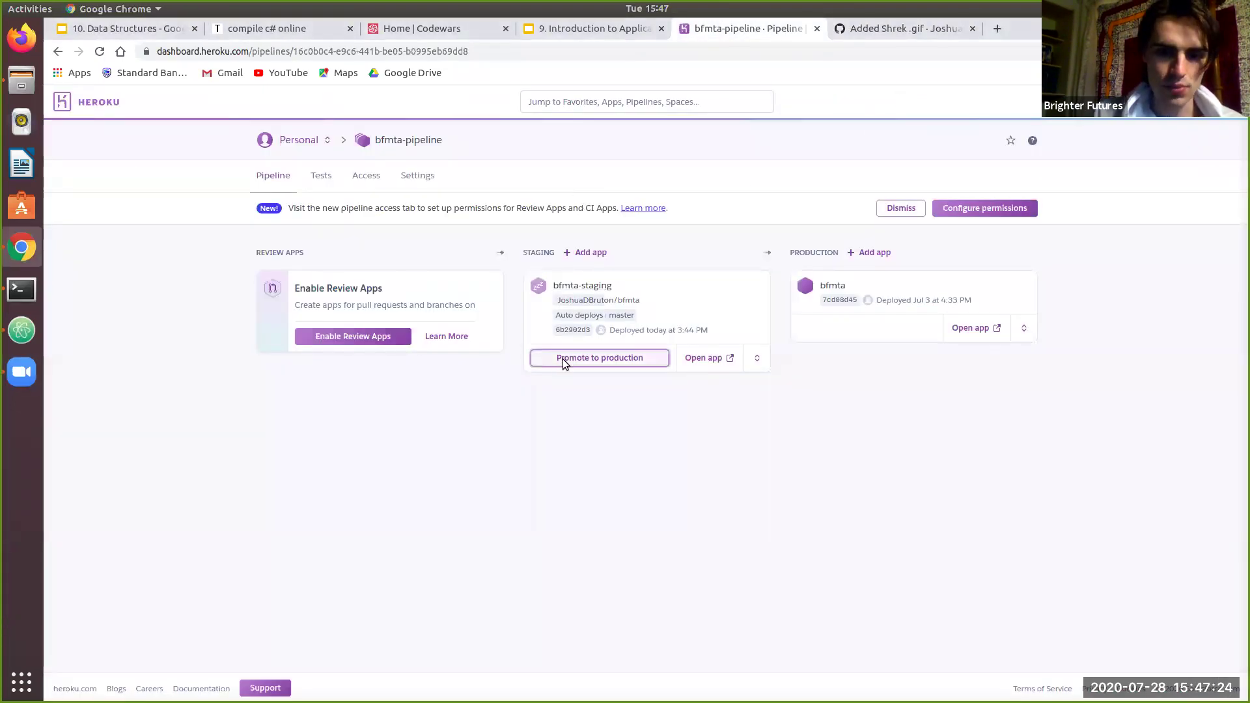
left_click(563, 358)
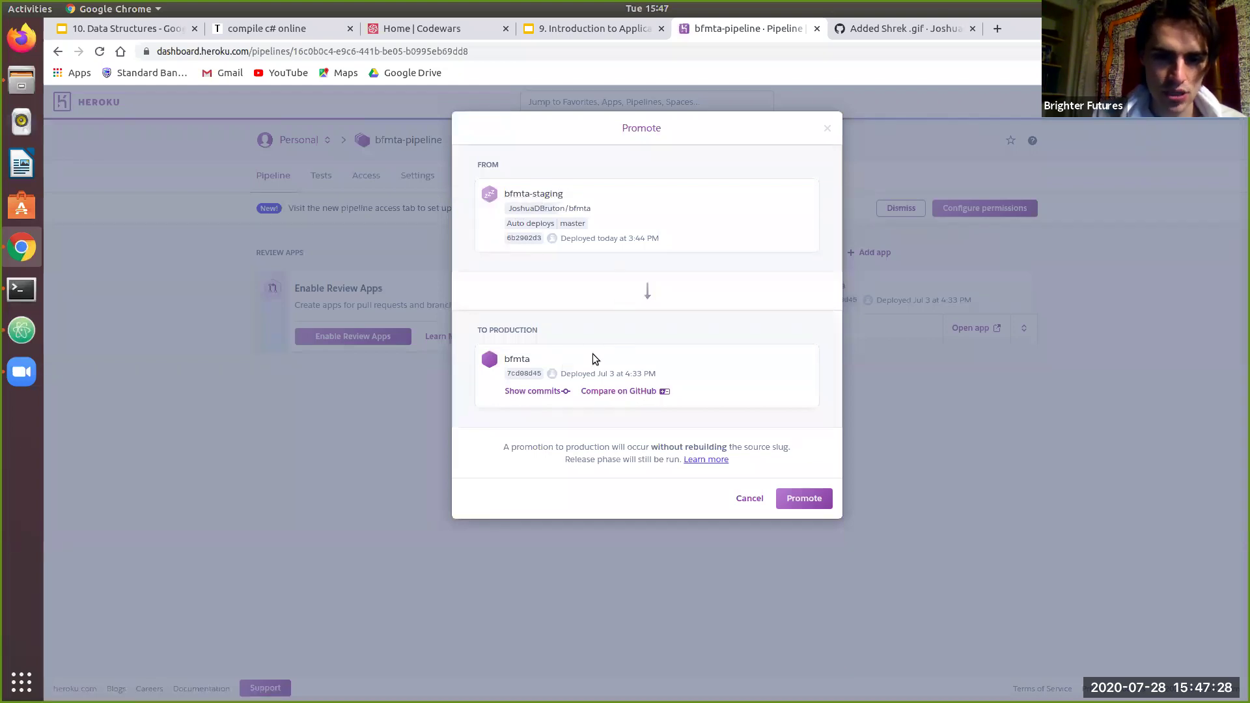
left_click(790, 498)
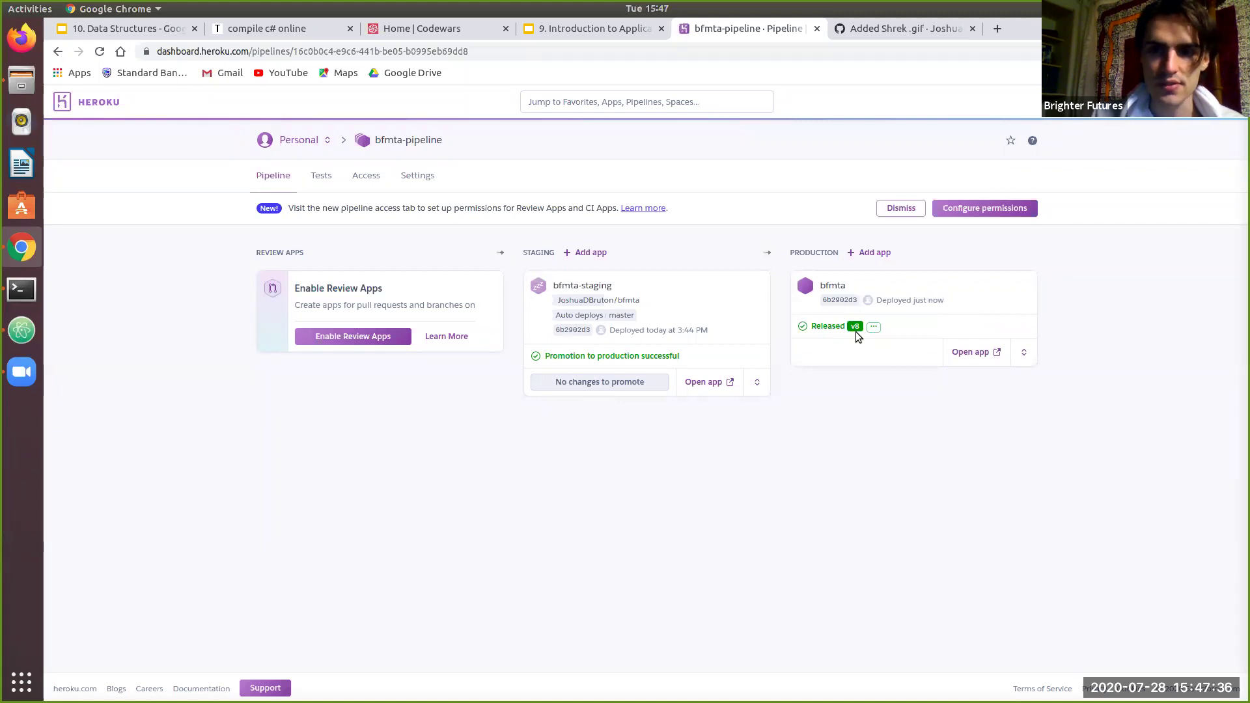
Step: Load bfmta.herokuapp.com in a new tab to confirm the Shrek gif, then return to the GitHub commit
left_click(996, 30)
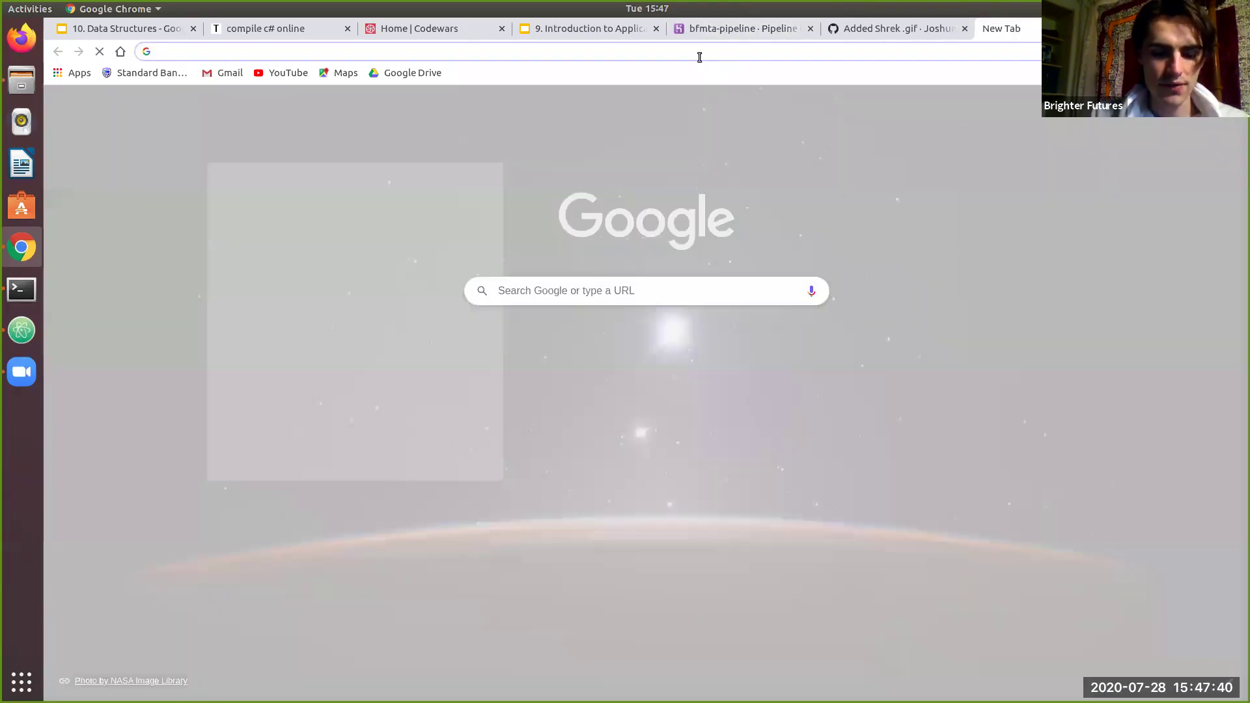
type("bfmta")
key("Return")
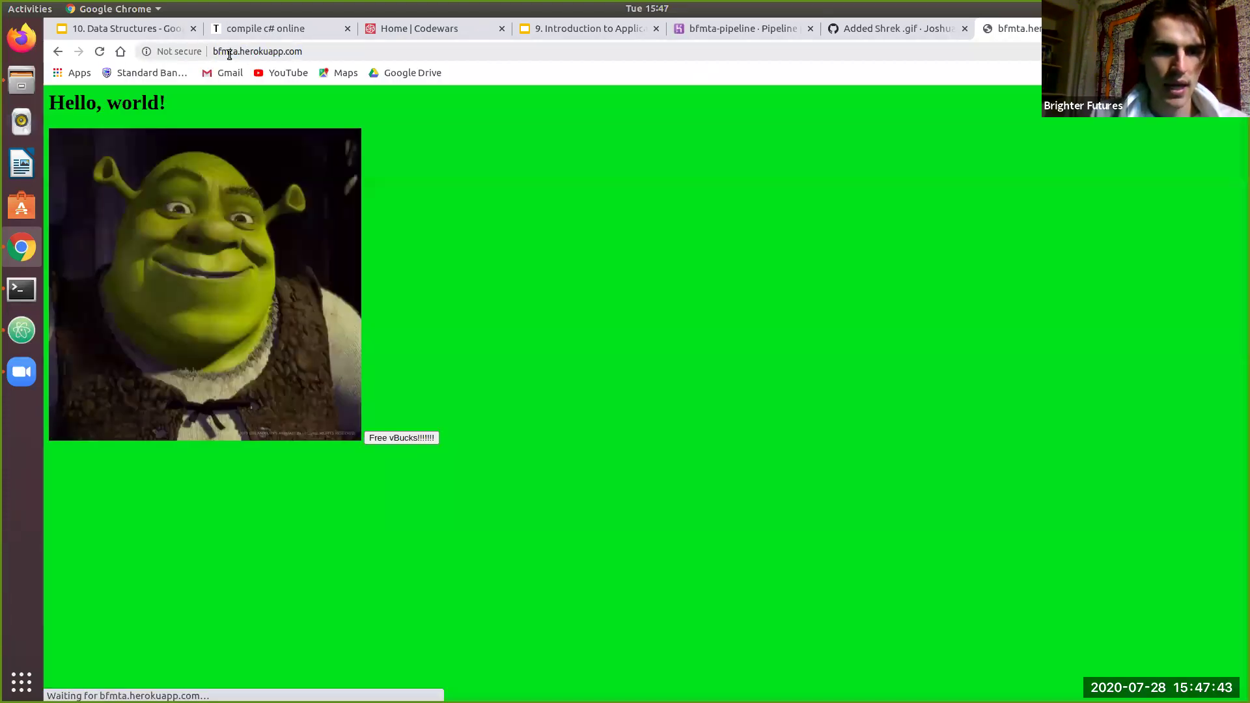
left_click(230, 52)
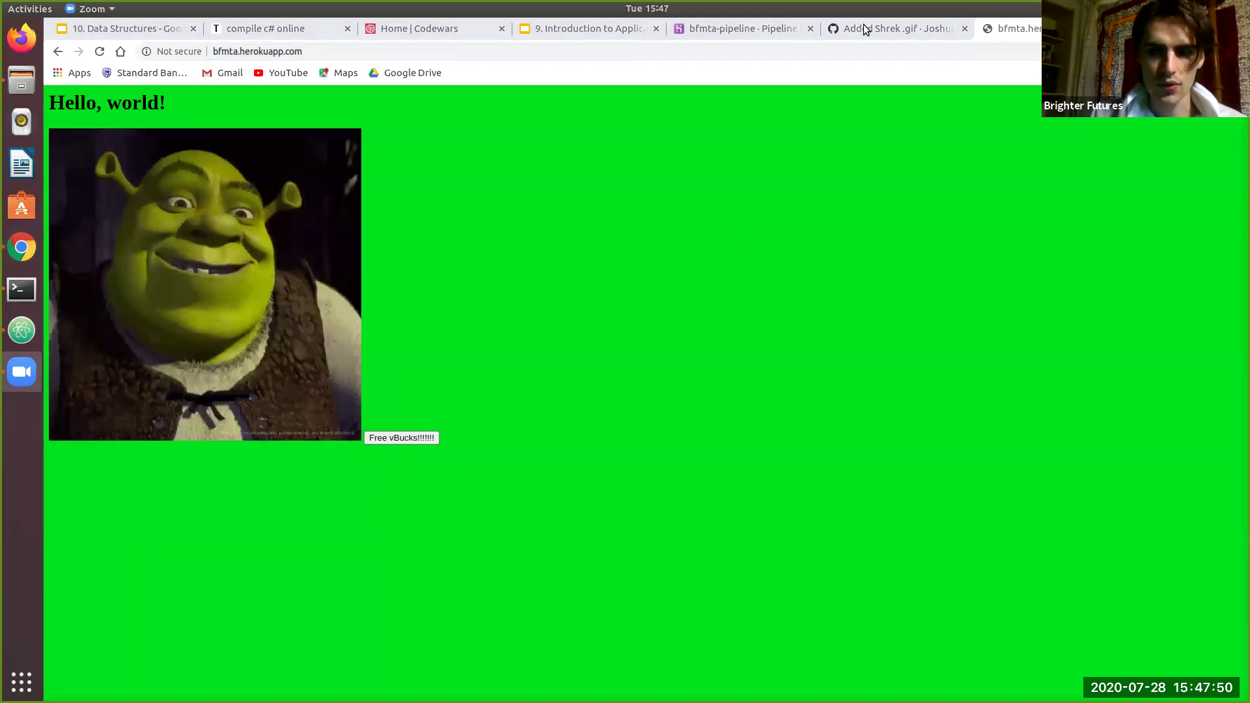
left_click(910, 124)
key("ctrl+Tab")
key("ctrl+Tab")
key("ctrl+Tab")
key("ctrl+Tab")
key("ctrl+Tab")
key("ctrl+Tab")
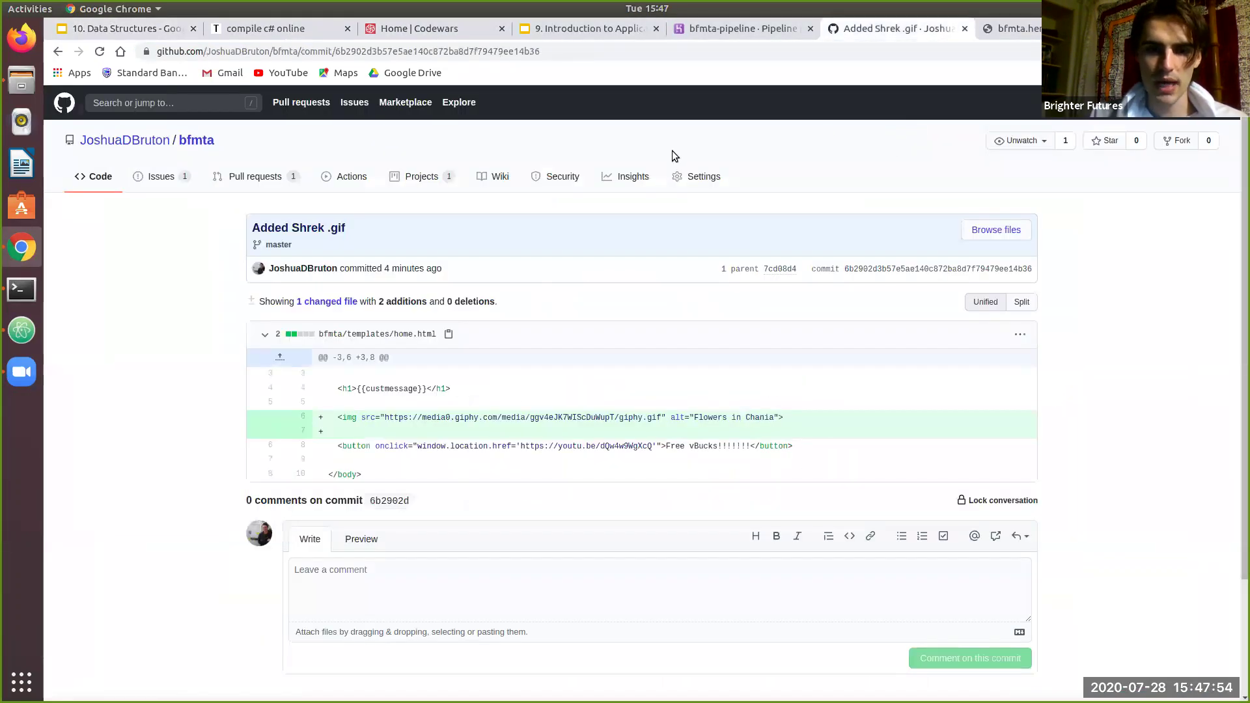
Step: Move the A gif card to Done on the BFMTA Requirements board and close issue #4
left_click(424, 182)
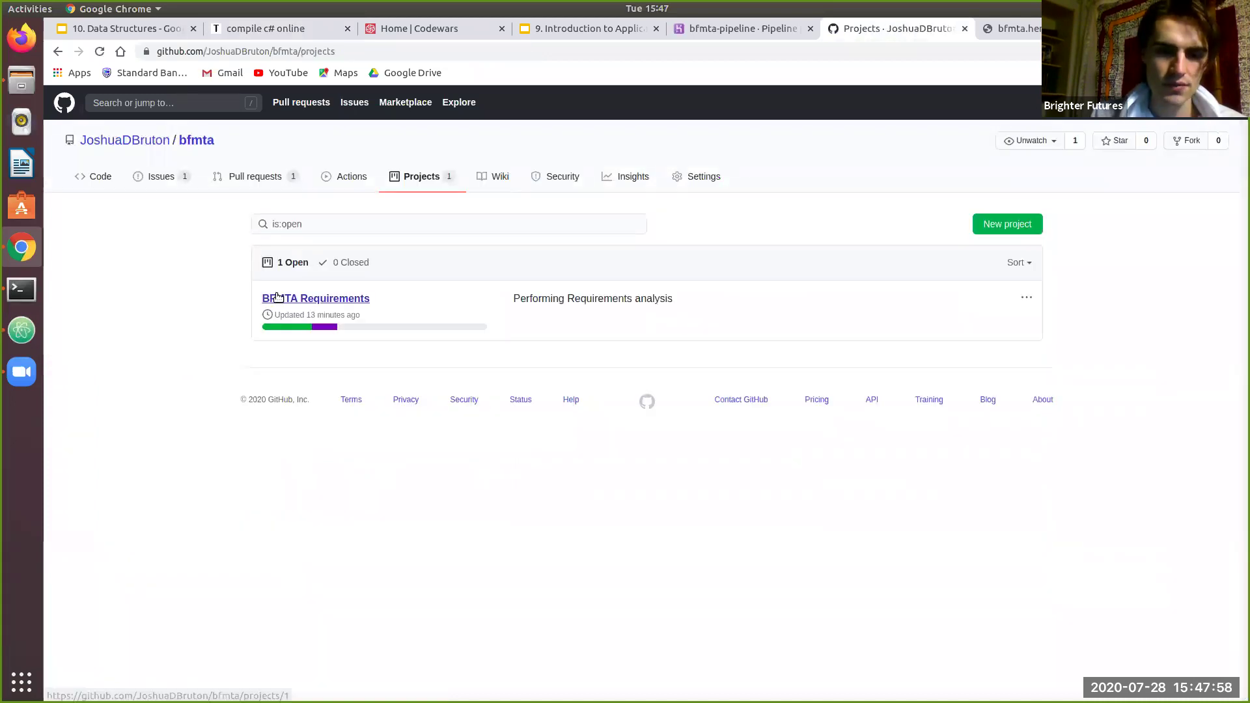
left_click(276, 298)
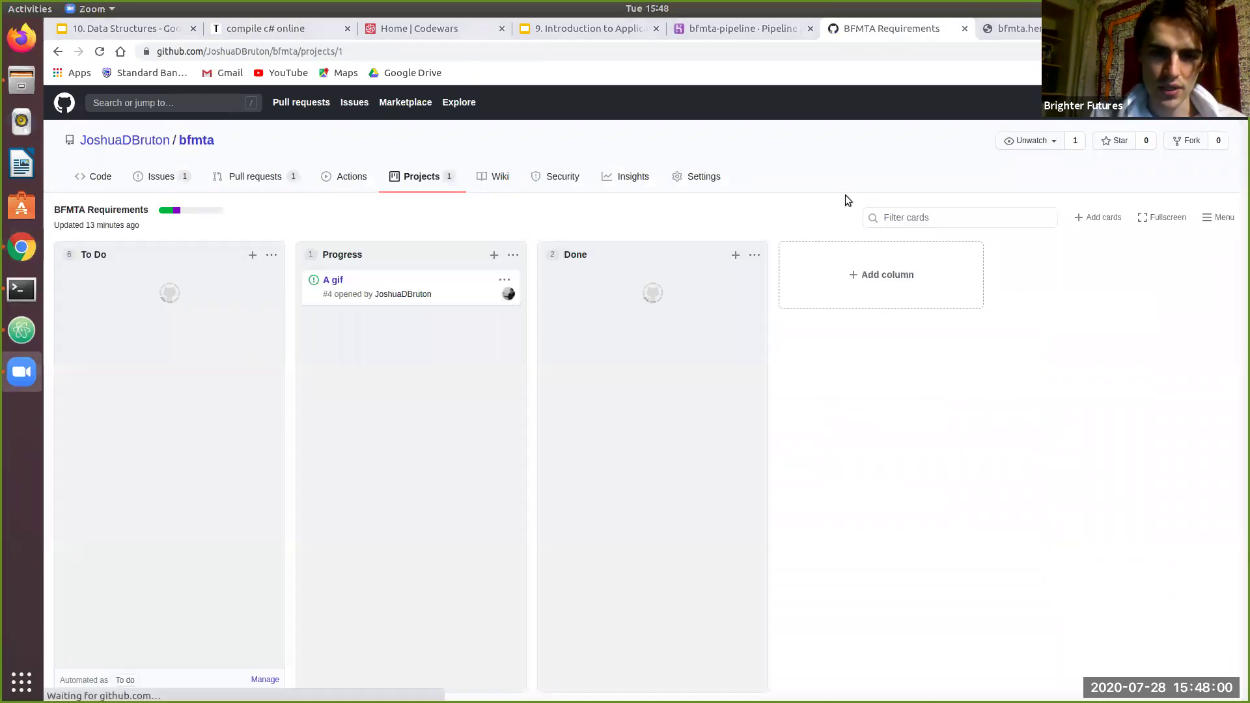
left_click_drag(440, 278, 630, 277)
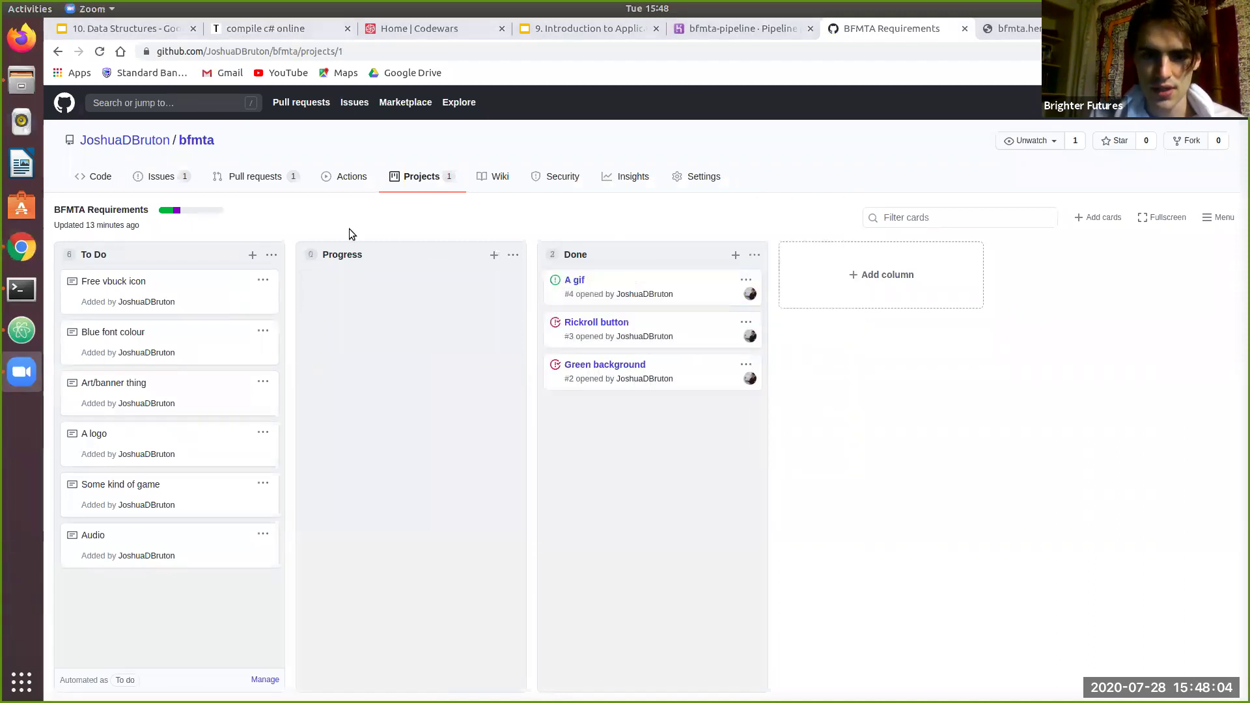
left_click(585, 281)
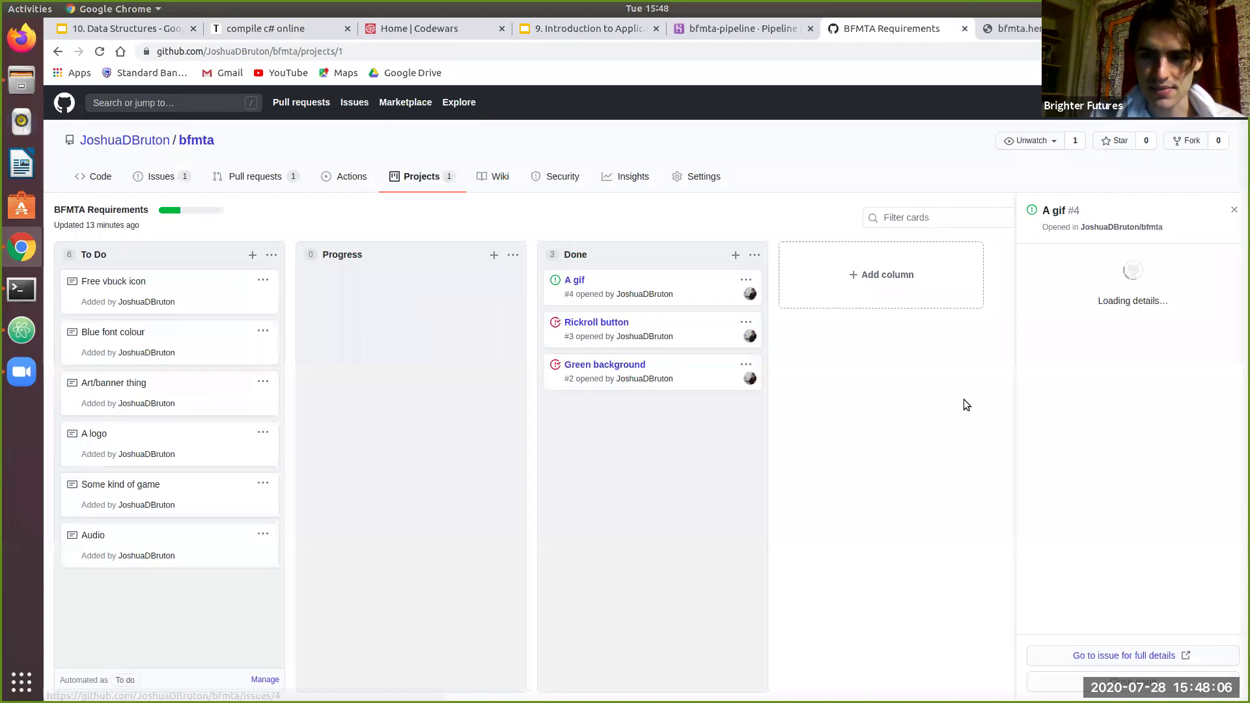
left_click(1127, 682)
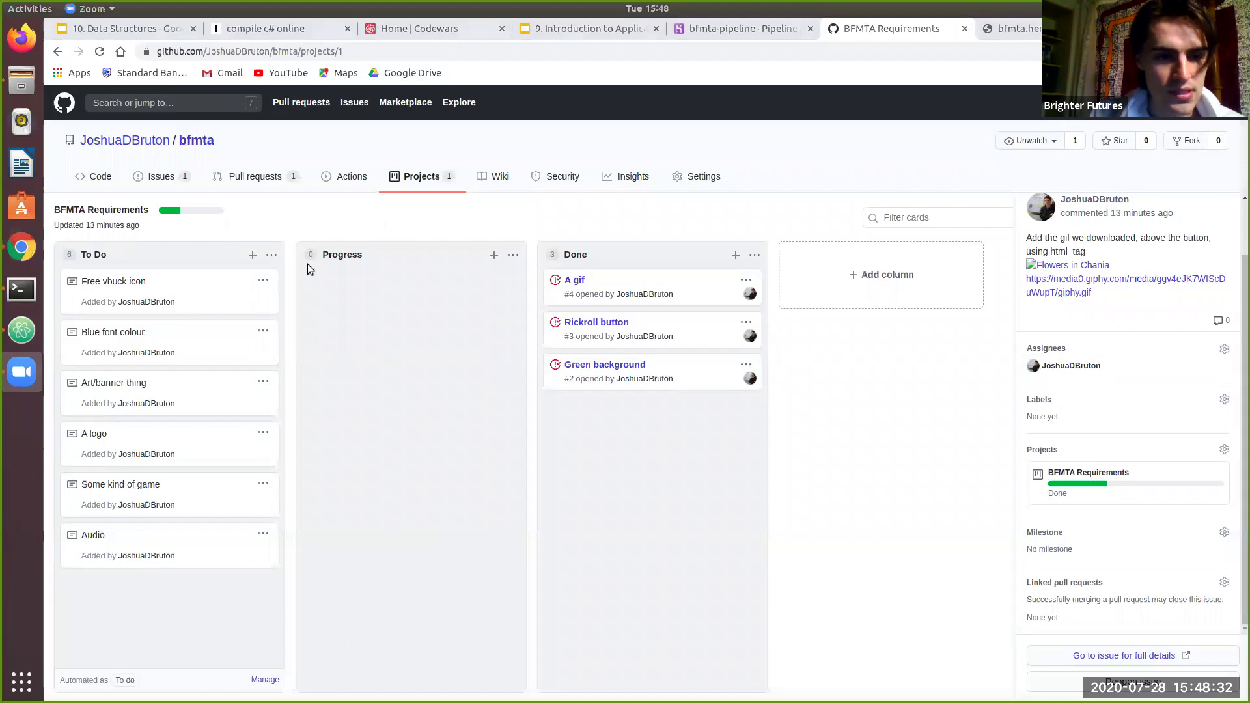
Step: Operate several items on the project board, then close the board and live bfmta site tabs
left_click(159, 295)
left_click(194, 354)
left_click(181, 389)
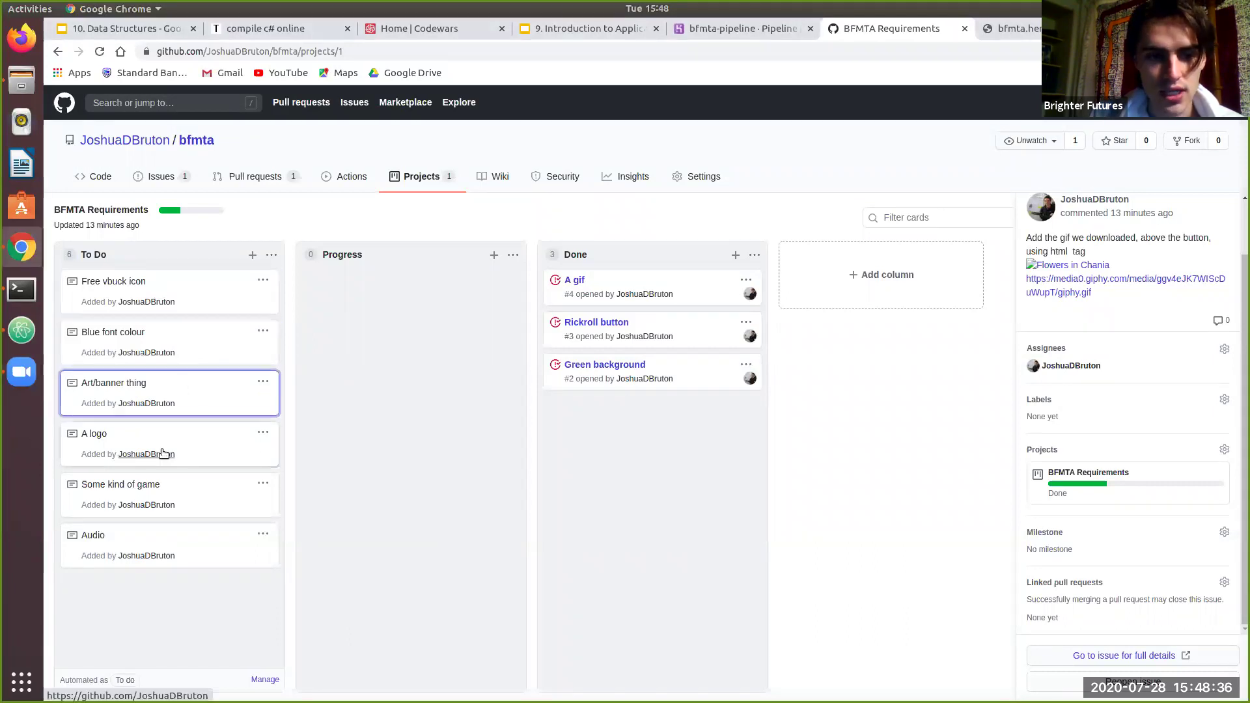
left_click(178, 435)
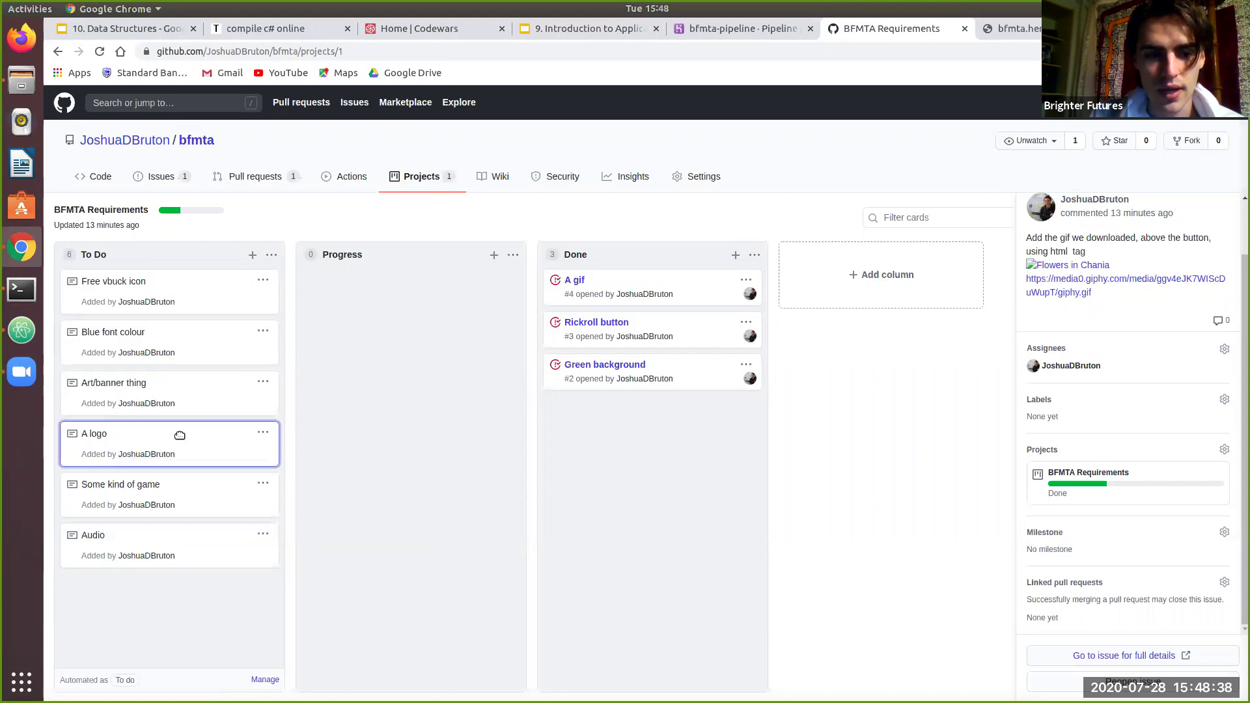
left_click(205, 493)
left_click(362, 520)
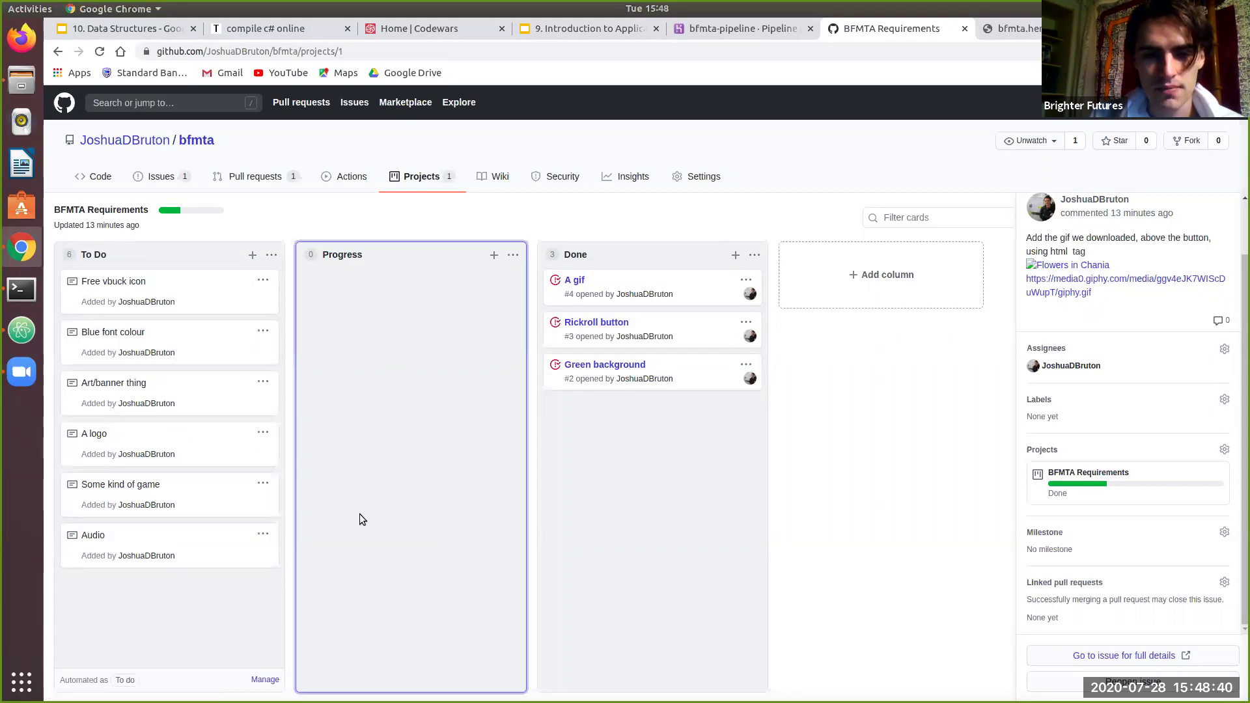
left_click(388, 214)
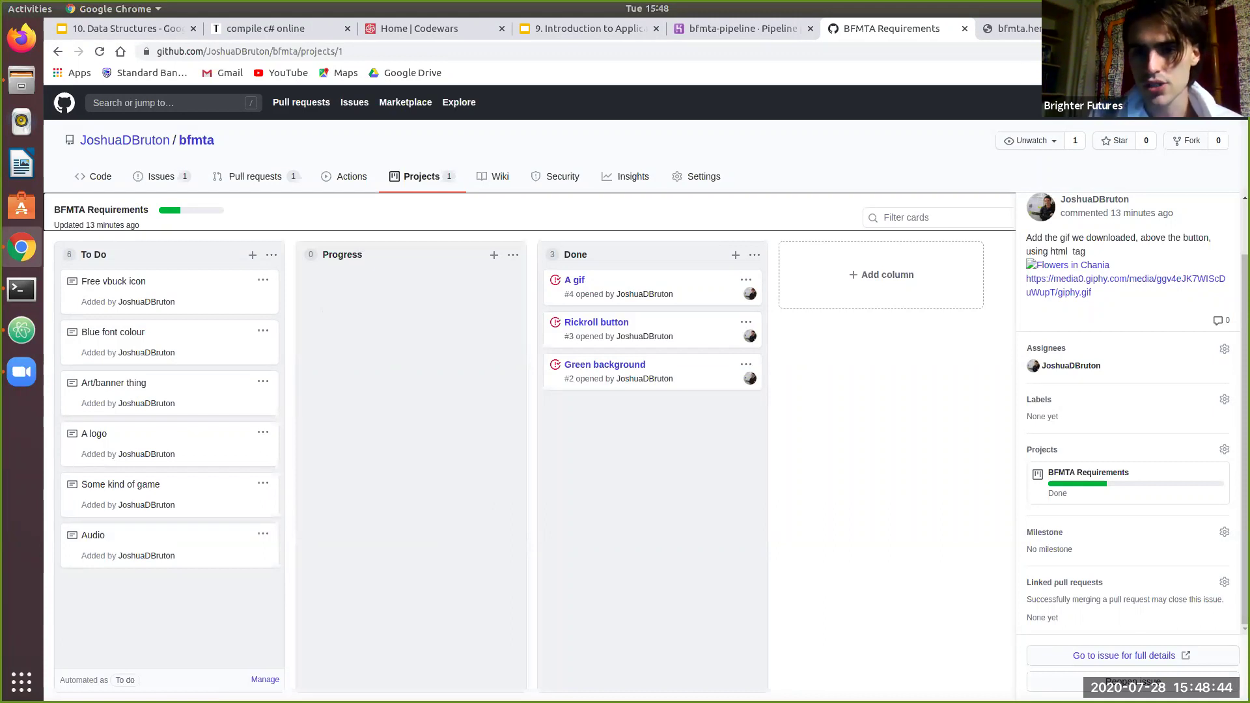
left_click(965, 29)
left_click(966, 30)
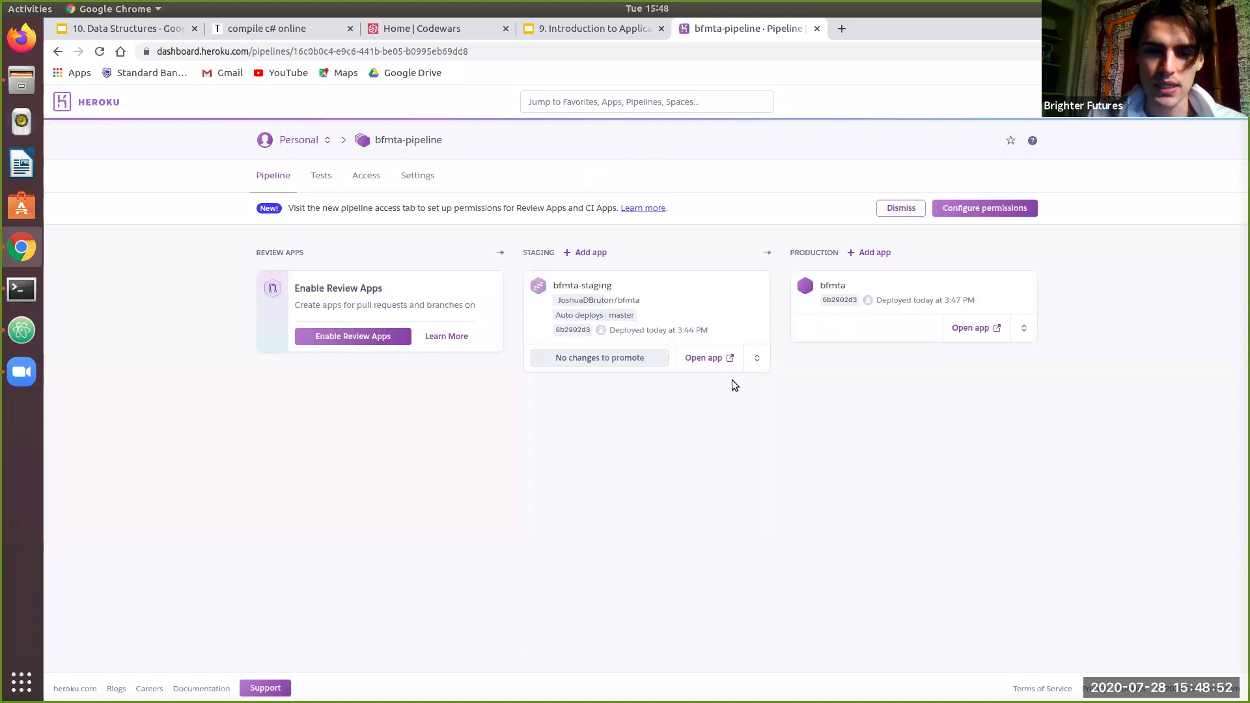
Step: Close the Heroku pipeline and lesson 9 slides tabs, ending on the Data Structures slides
key("ctrl+w")
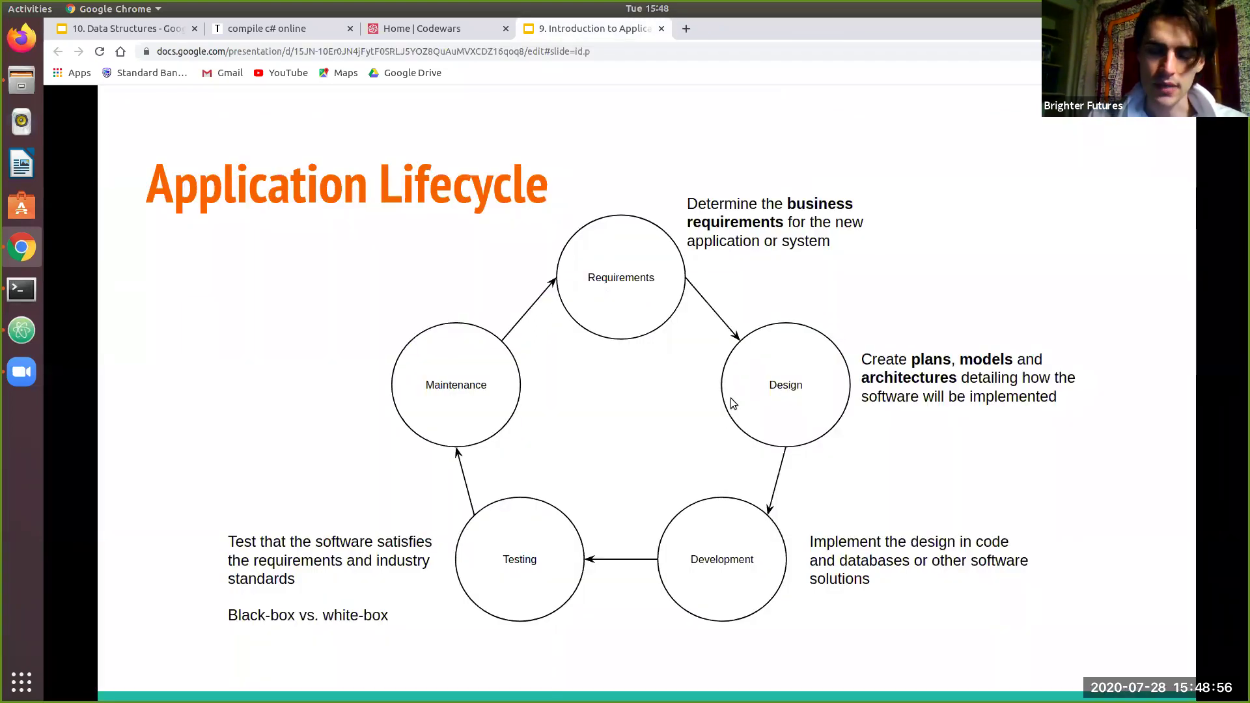
key("ctrl+w")
key("ctrl+1")
key("ctrl+2")
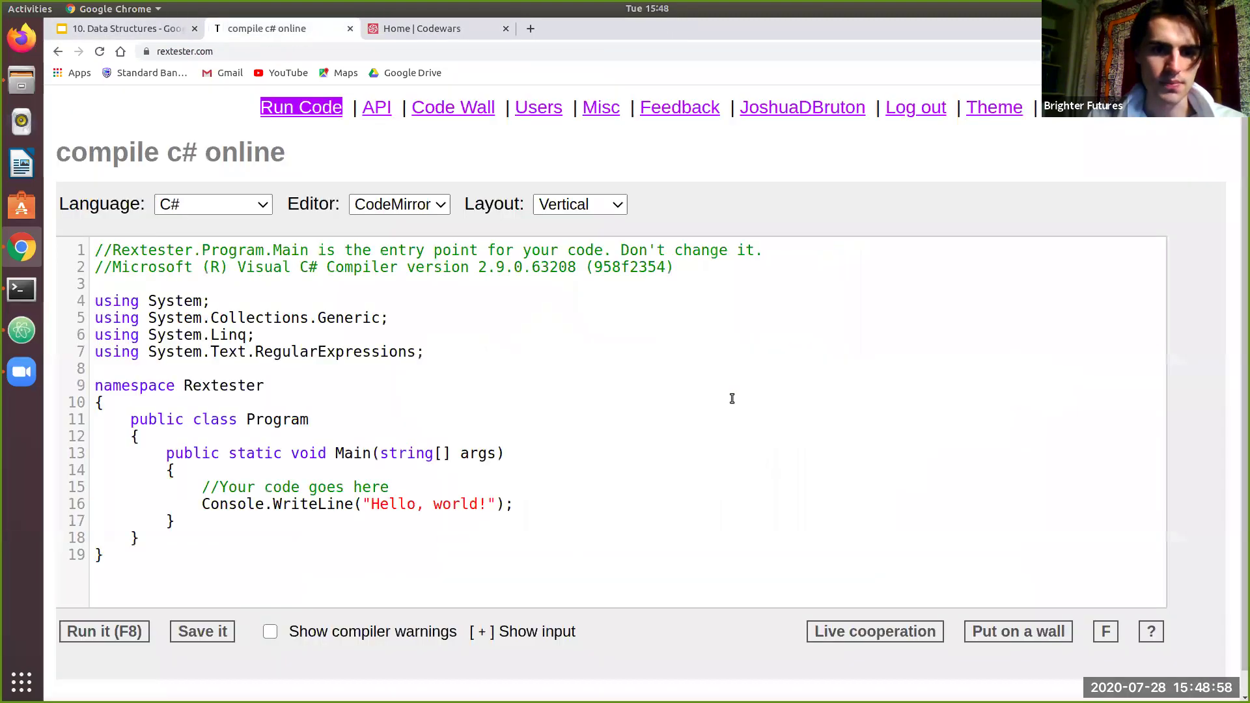
key("ctrl+1")
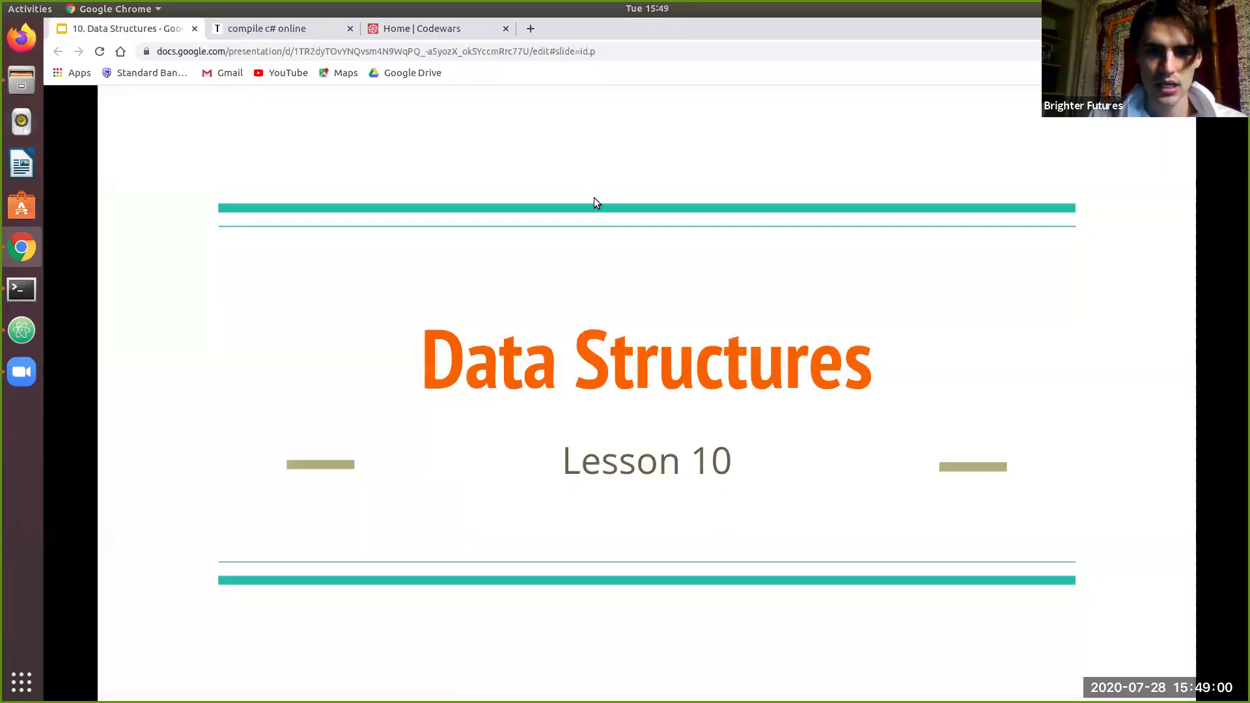